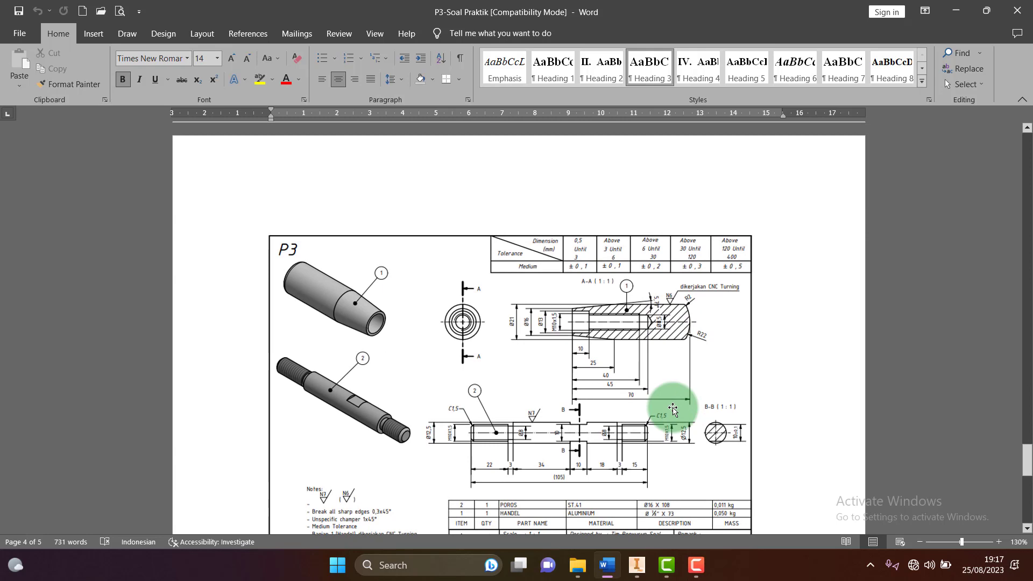
Scroll through the P3 PENGIKAT TOOLPOST drawings and parts list, then go to the Teknik Pemesinan SIP folder
scroll(673, 409, "down", 10)
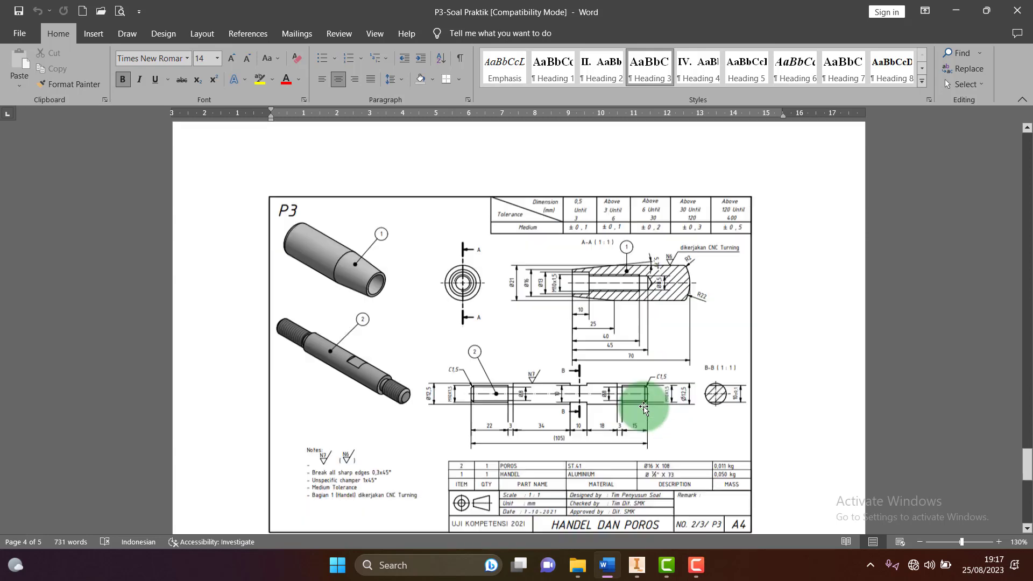
scroll(642, 409, "up", 20)
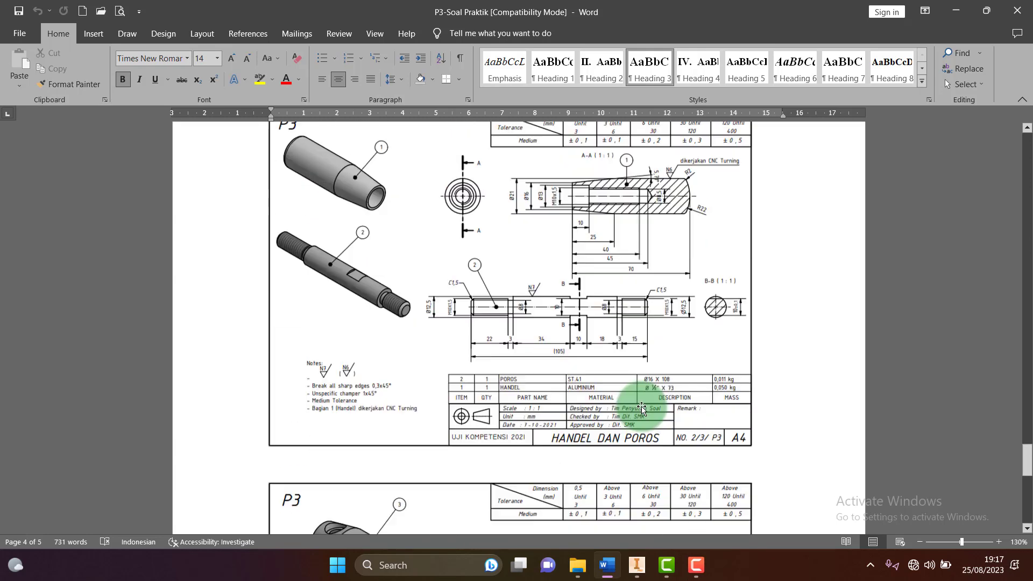
scroll(640, 407, "up", 3)
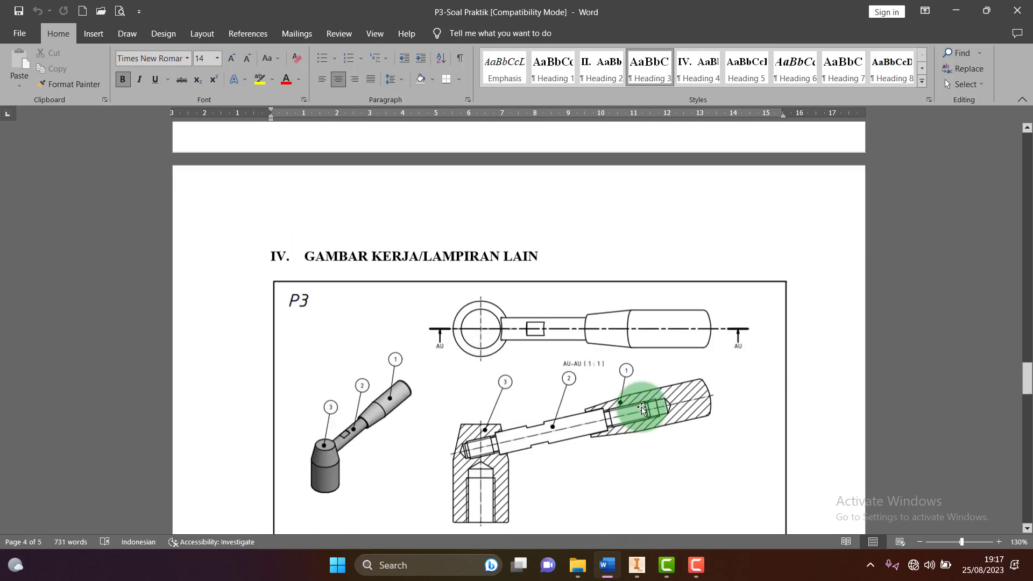
scroll(637, 406, "down", 1)
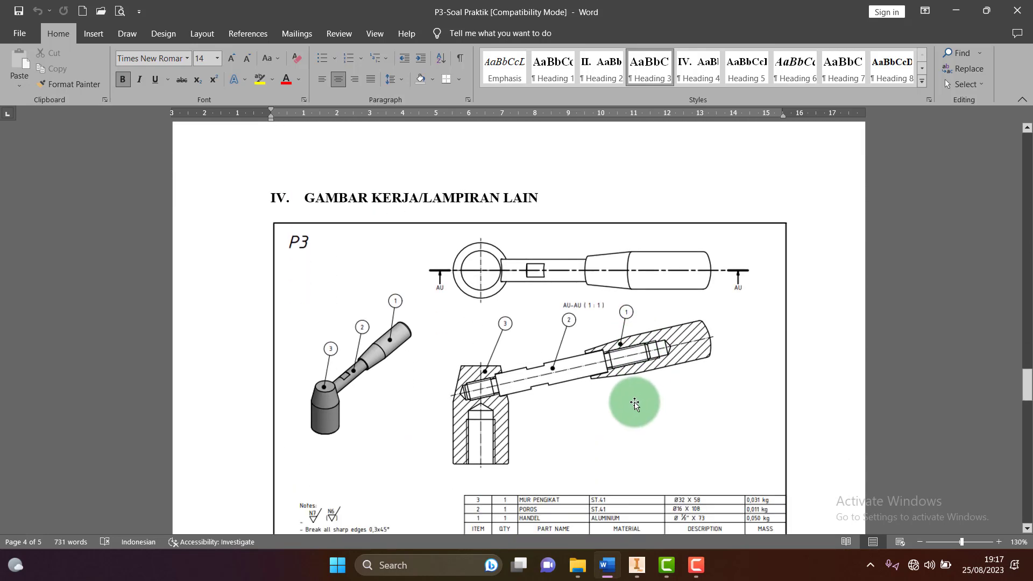
scroll(621, 401, "up", 3, "ctrl")
scroll(624, 395, "down", 3)
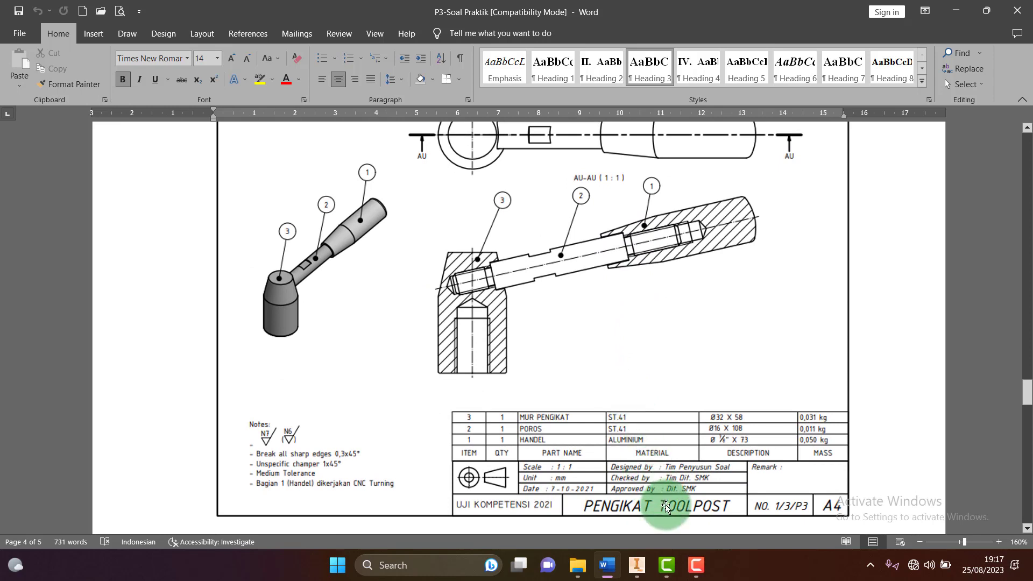
scroll(645, 479, "up", 1)
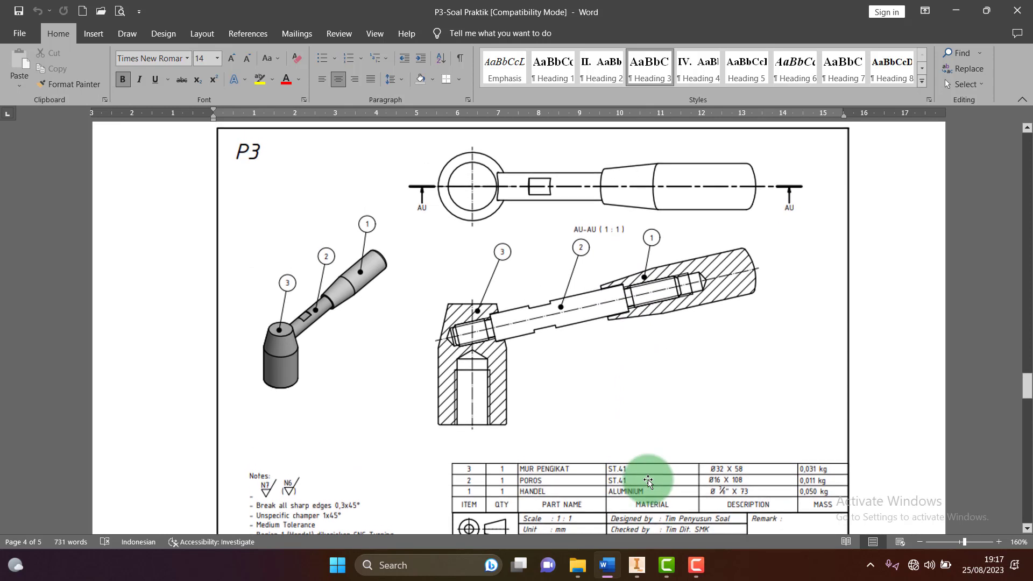
scroll(648, 481, "down", 1)
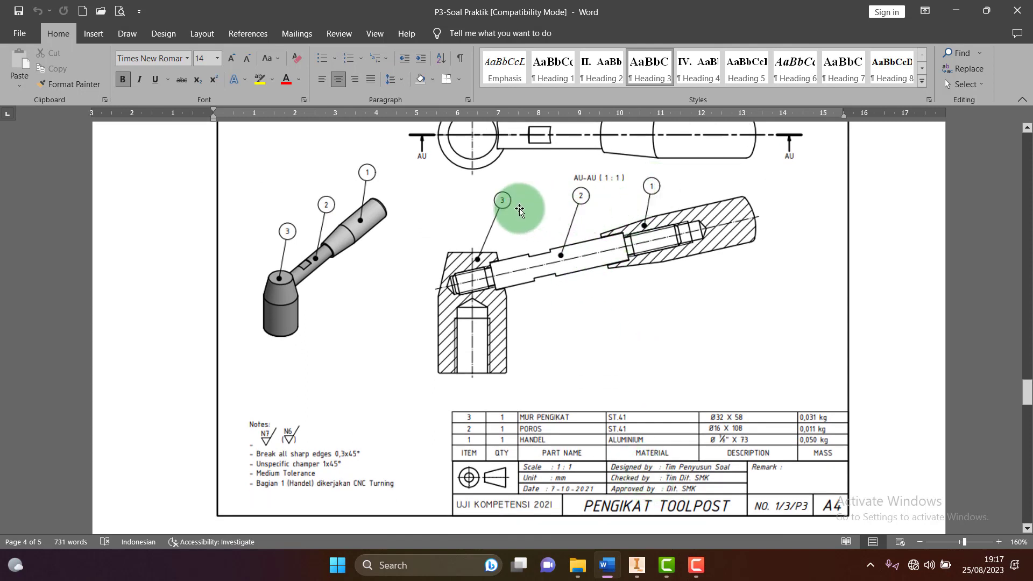
scroll(508, 211, "up", 1)
scroll(512, 208, "down", 2)
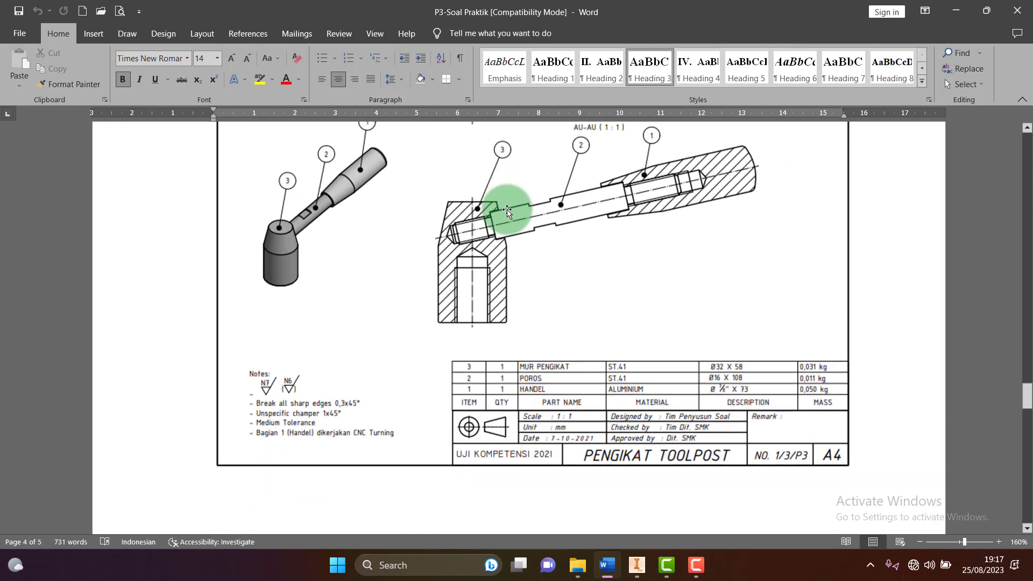
scroll(516, 411, "up", 2, "ctrl")
scroll(515, 411, "up", 2, "ctrl")
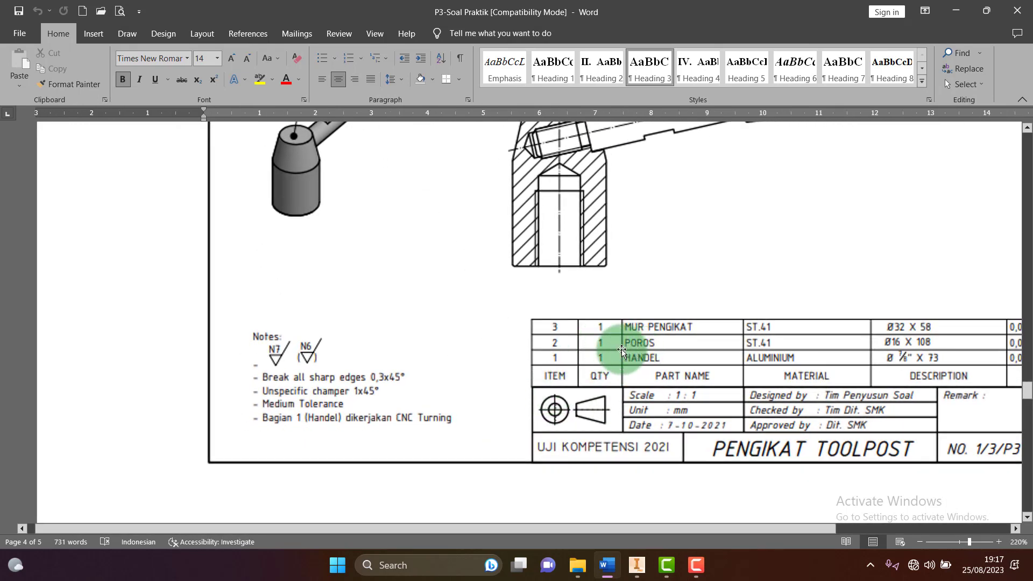
scroll(647, 334, "up", 2)
scroll(646, 334, "up", 1)
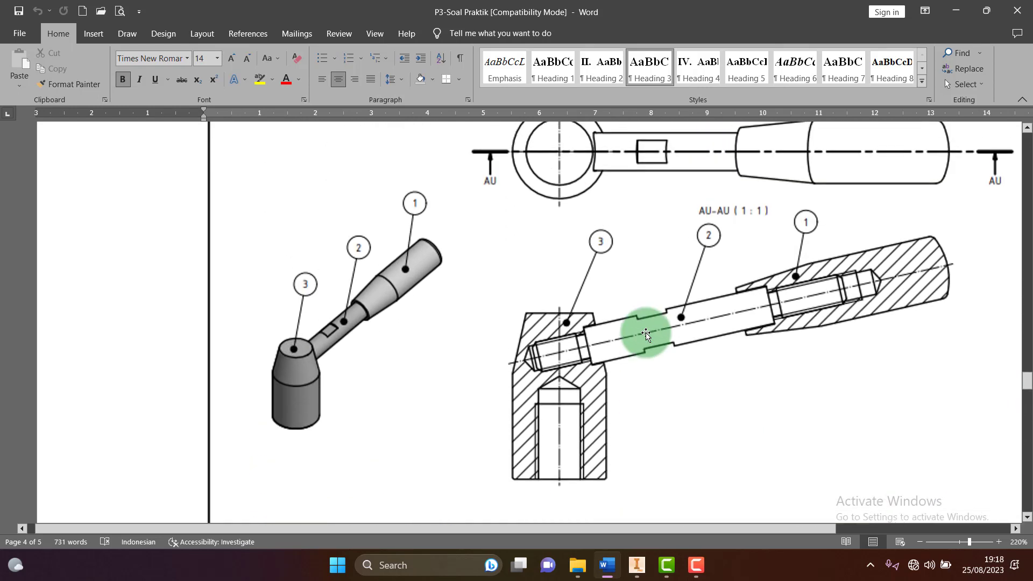
scroll(646, 334, "down", 3)
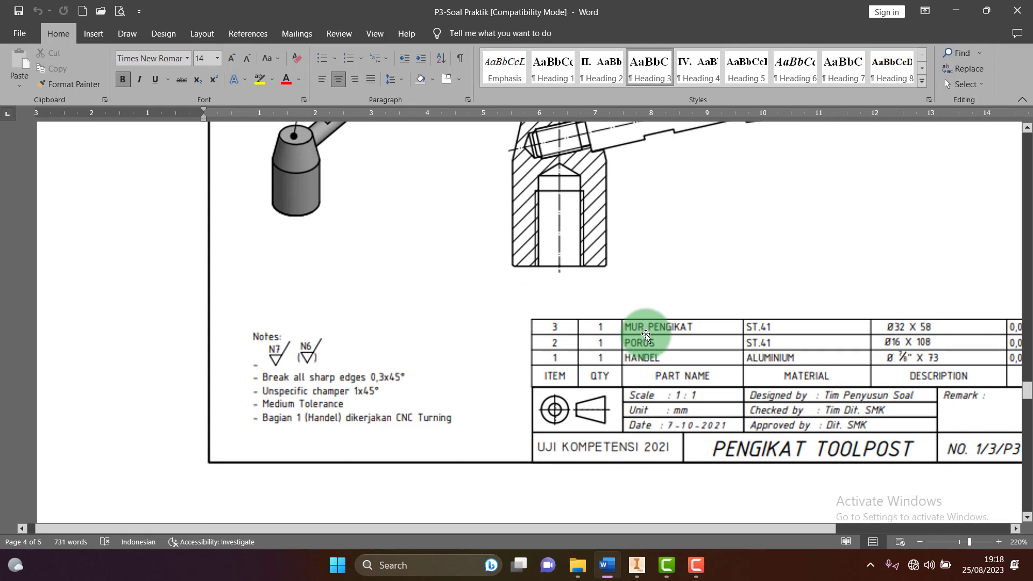
scroll(646, 336, "up", 1)
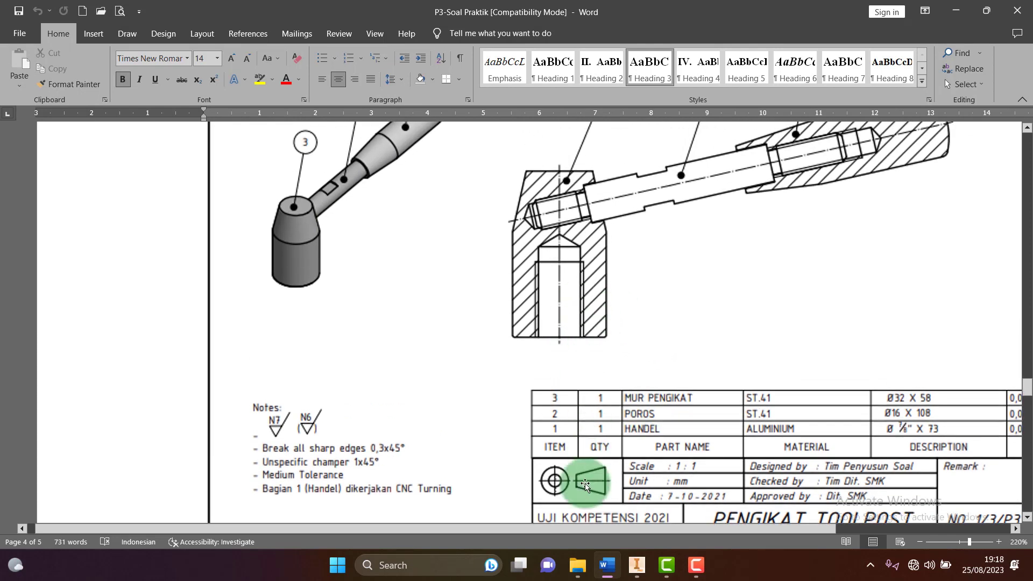
left_click(577, 564)
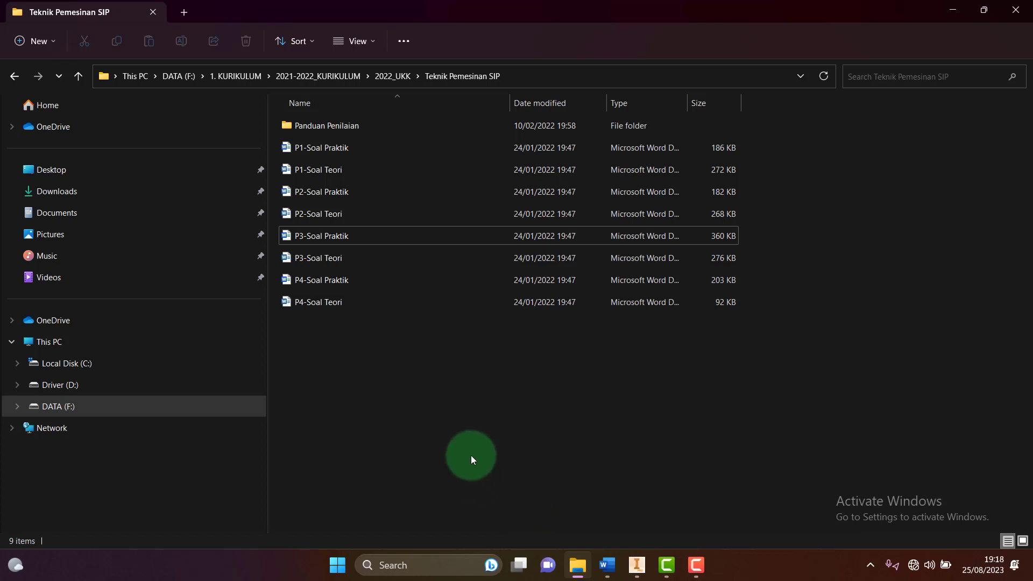
Create a folder named PENGIKAT TOOLPOST on DATA (F:), then bring Inventor forward
left_click(65, 411)
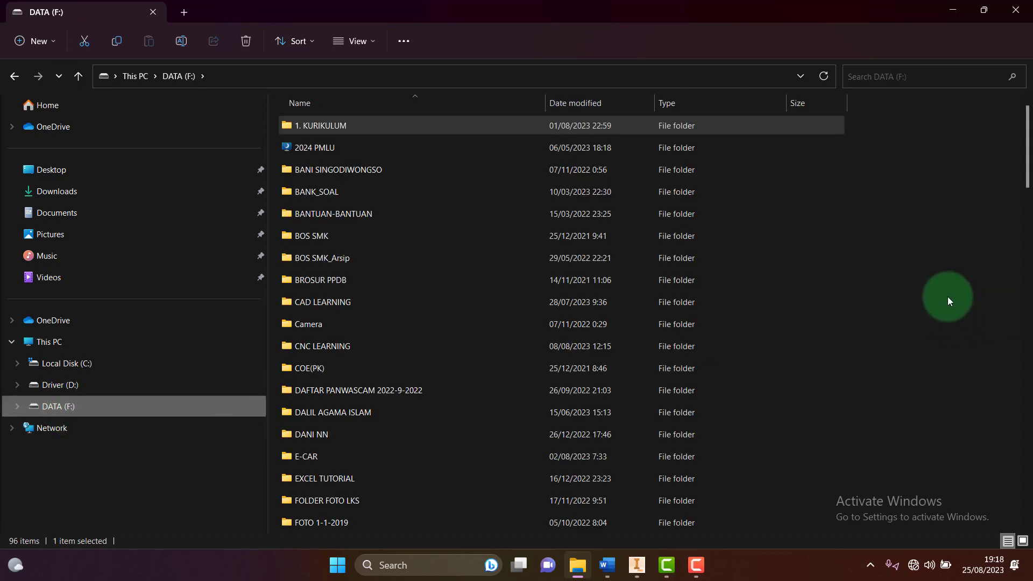
right_click(918, 257)
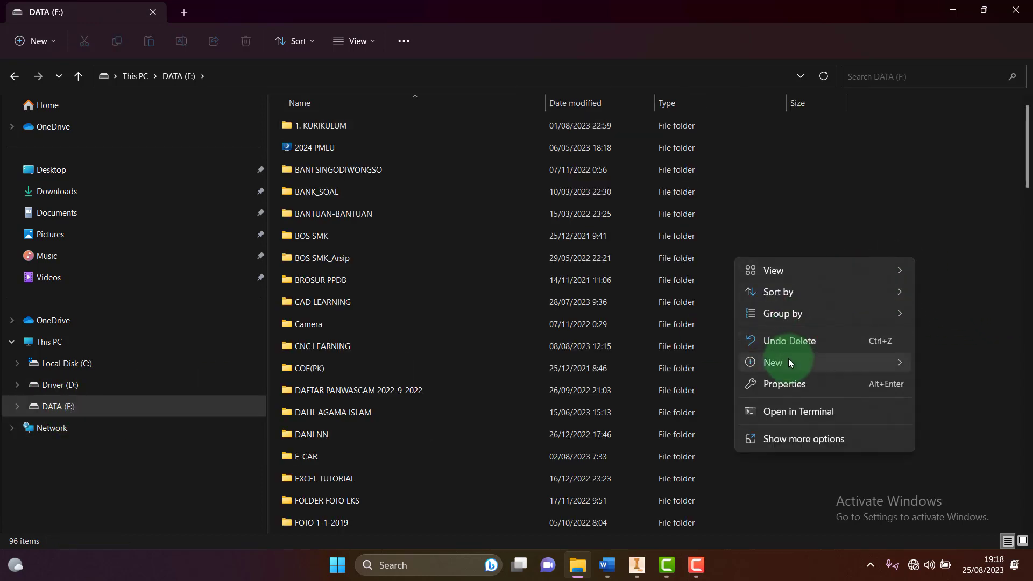
mouse_move(790, 362)
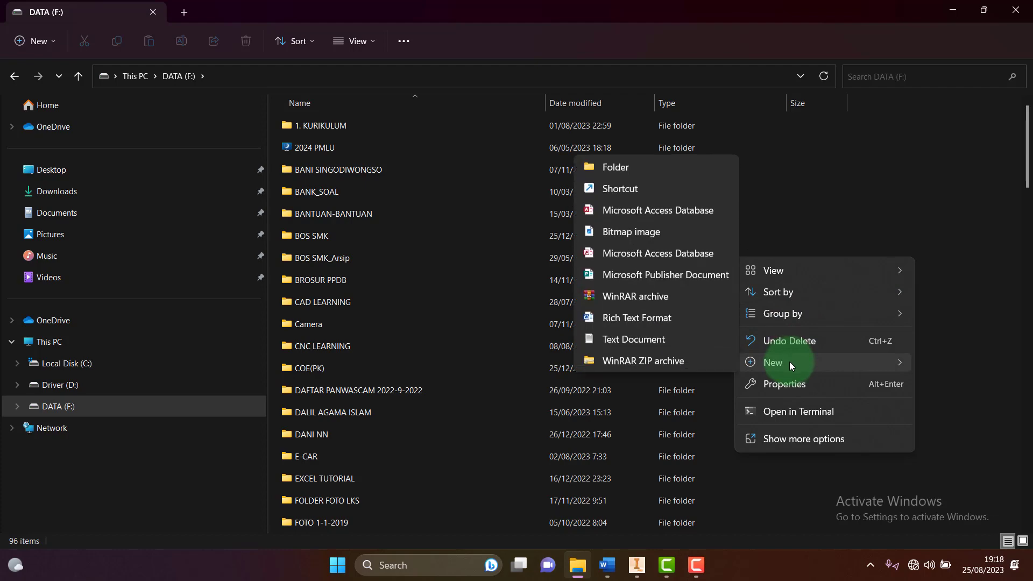
left_click(641, 175)
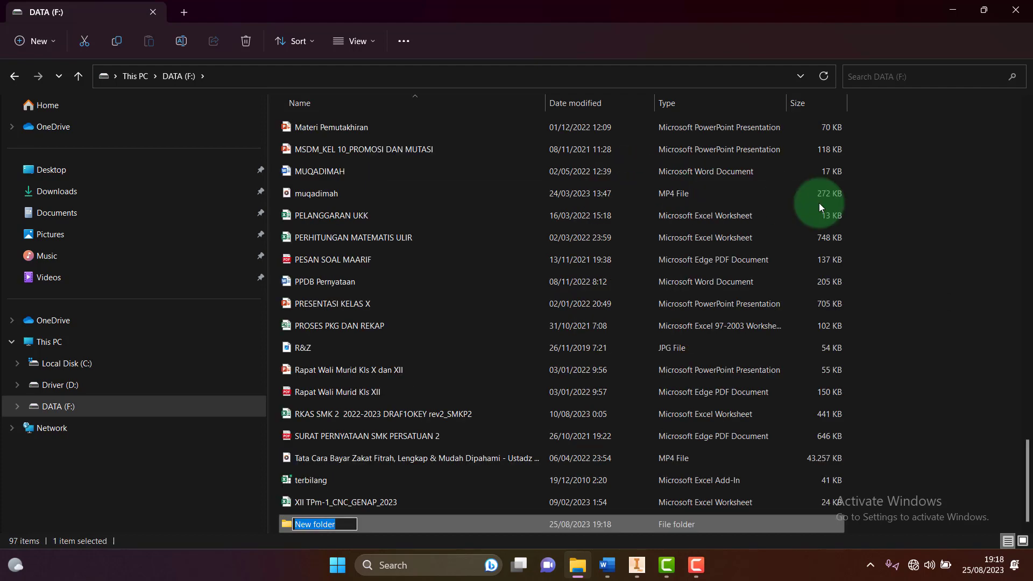
type("pe")
key("BackSpace")
key("BackSpace")
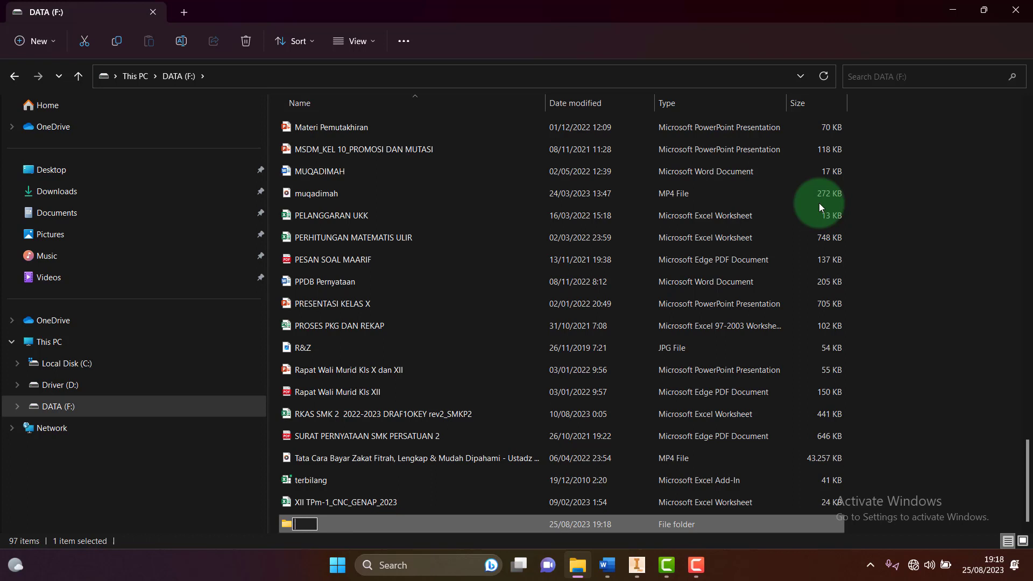
type("PENGIKAT ")
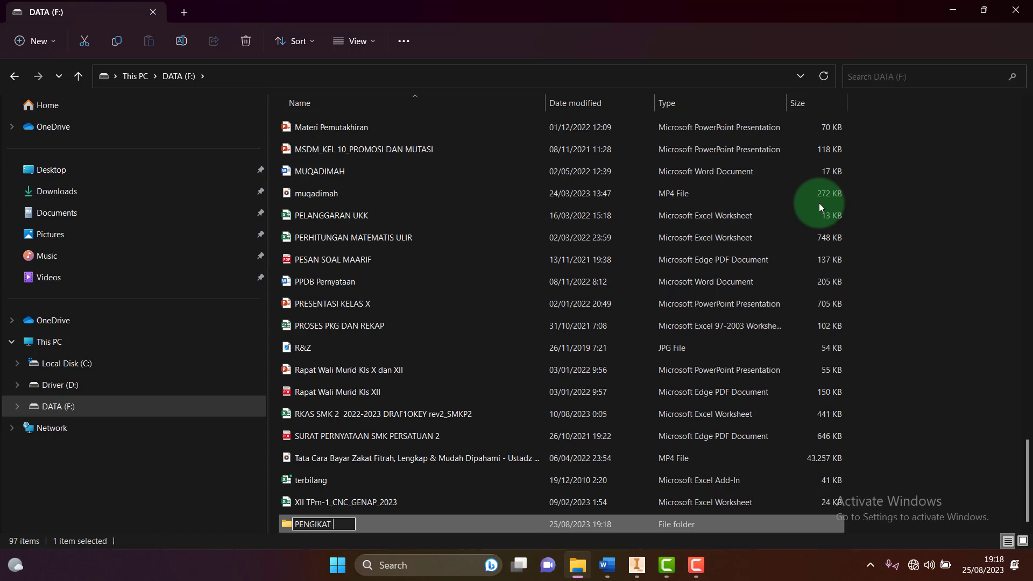
type("TOOLPOST")
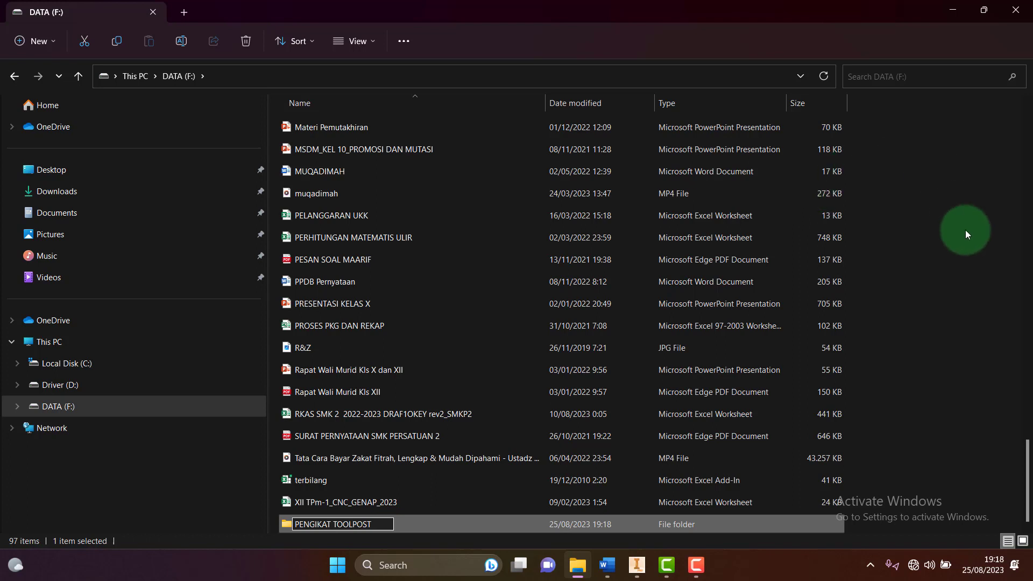
left_click(966, 230)
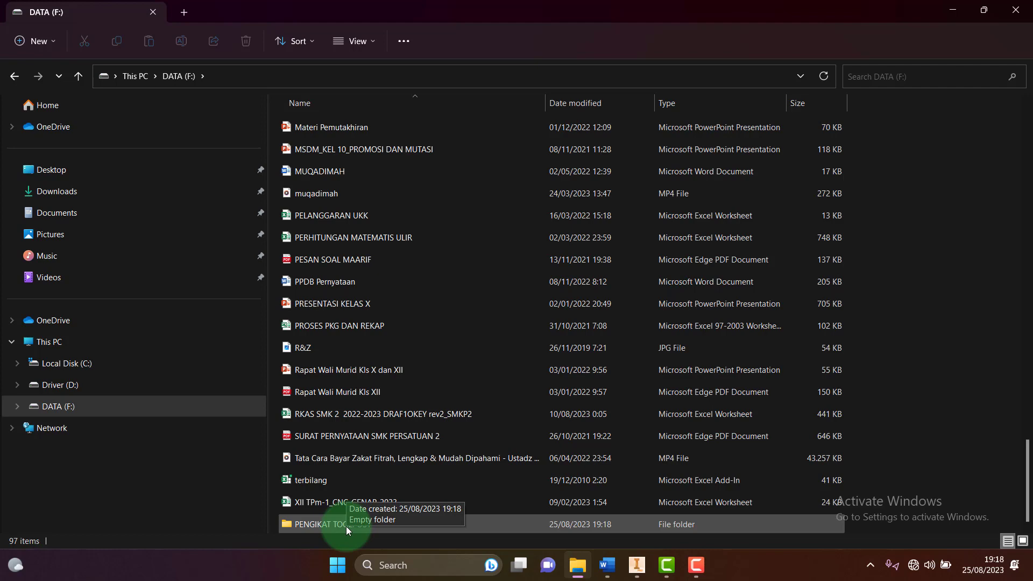
left_click(638, 568)
left_click(405, 312)
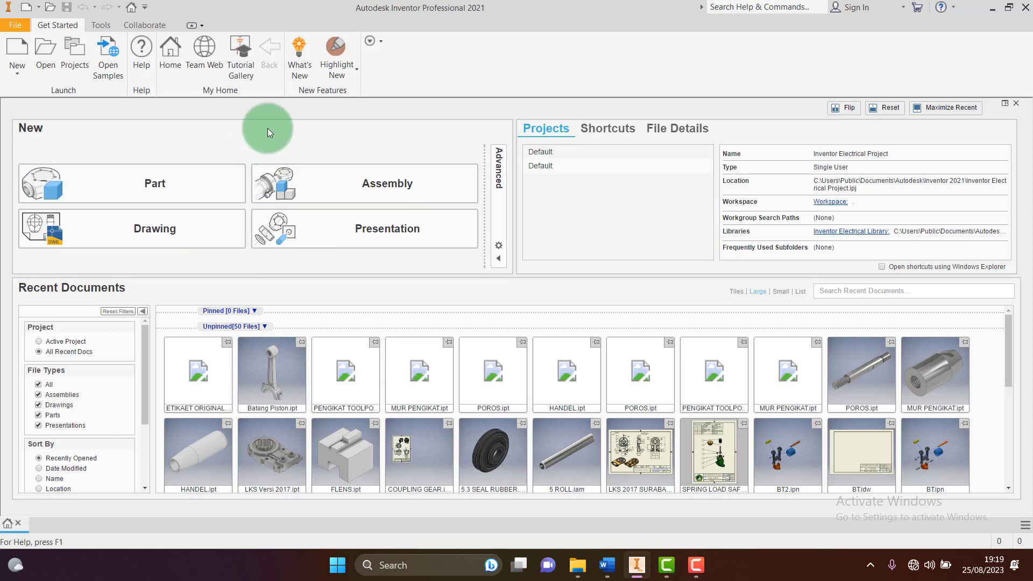
Switch from Inventor's start page to the P3-Soal Praktik Word document
mouse_move(607, 564)
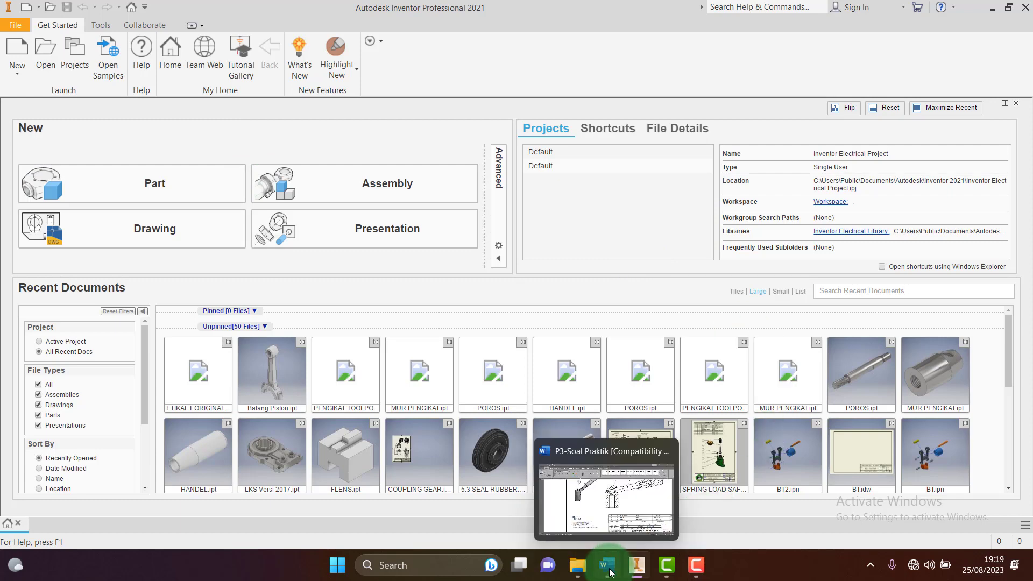
left_click(633, 545)
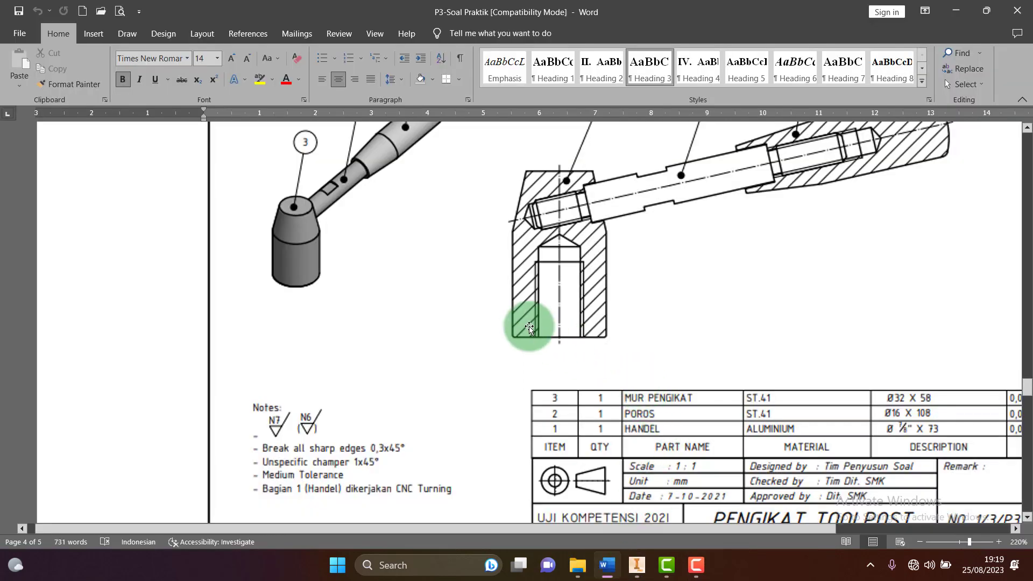
scroll(530, 329, "up", 4)
scroll(532, 329, "down", 3)
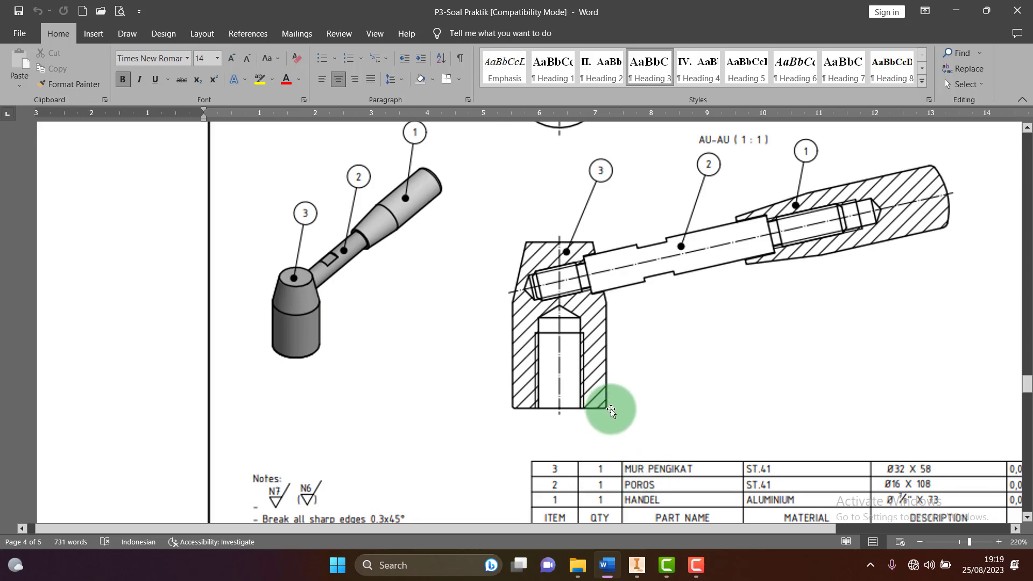
scroll(607, 410, "down", 10)
Scroll to the MUR PENGIKAT B-B section with its Ø31, M16X2 and 55 dimensions, then return to Inventor
scroll(616, 416, "down", 10)
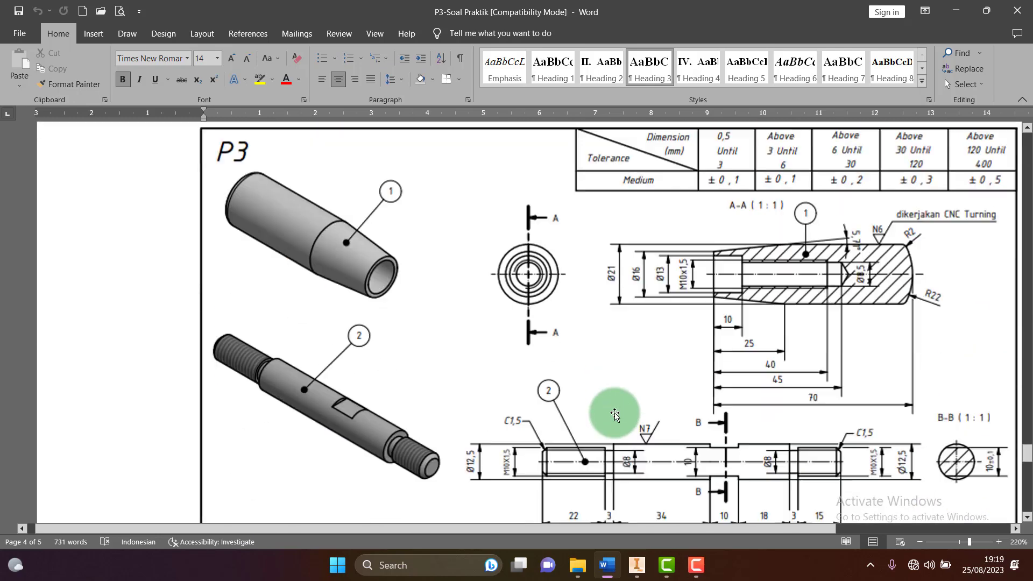
scroll(615, 414, "down", 15)
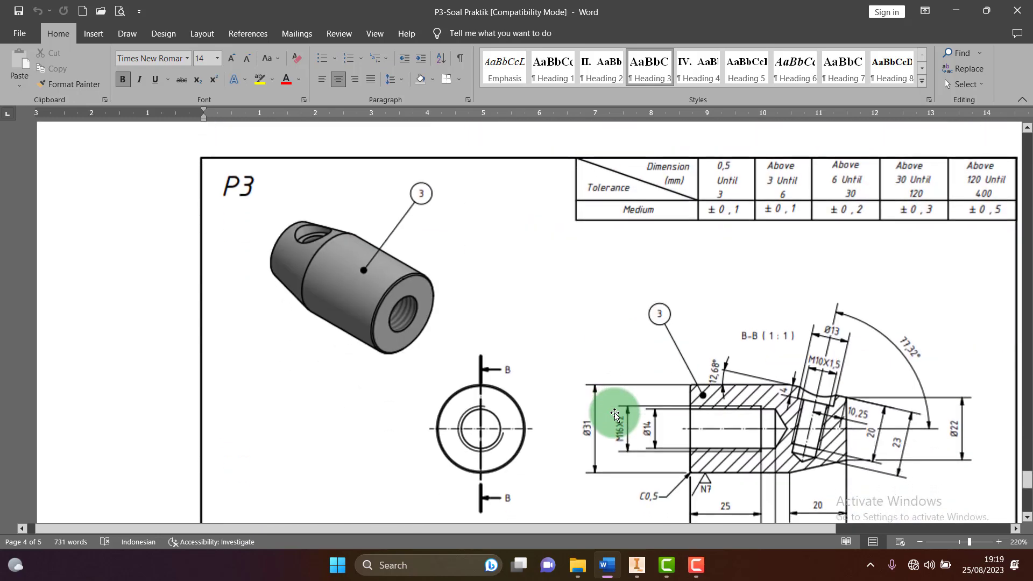
scroll(903, 395, "up", 3, "ctrl")
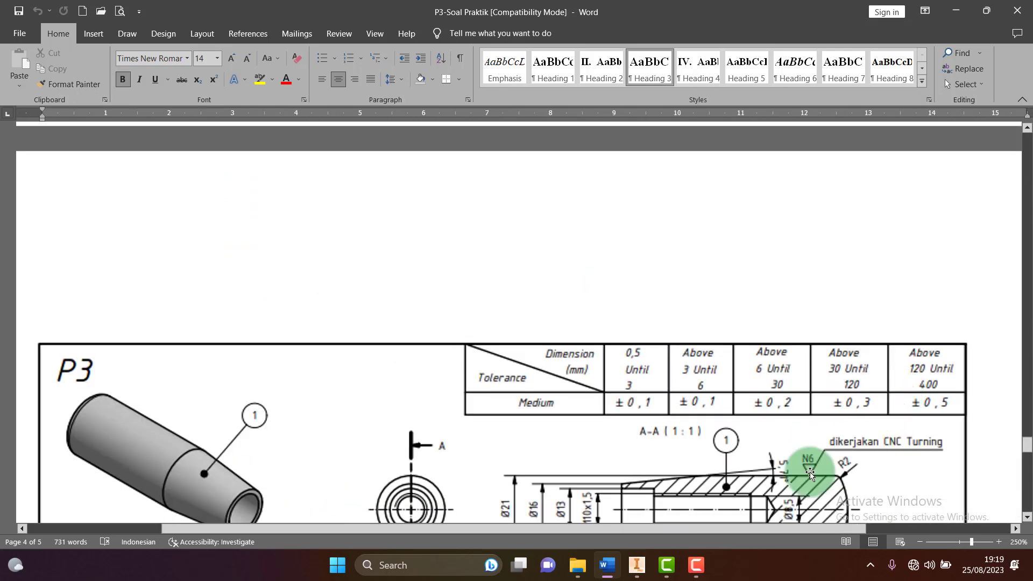
left_click_drag(606, 533, 637, 533)
scroll(645, 431, "down", 12)
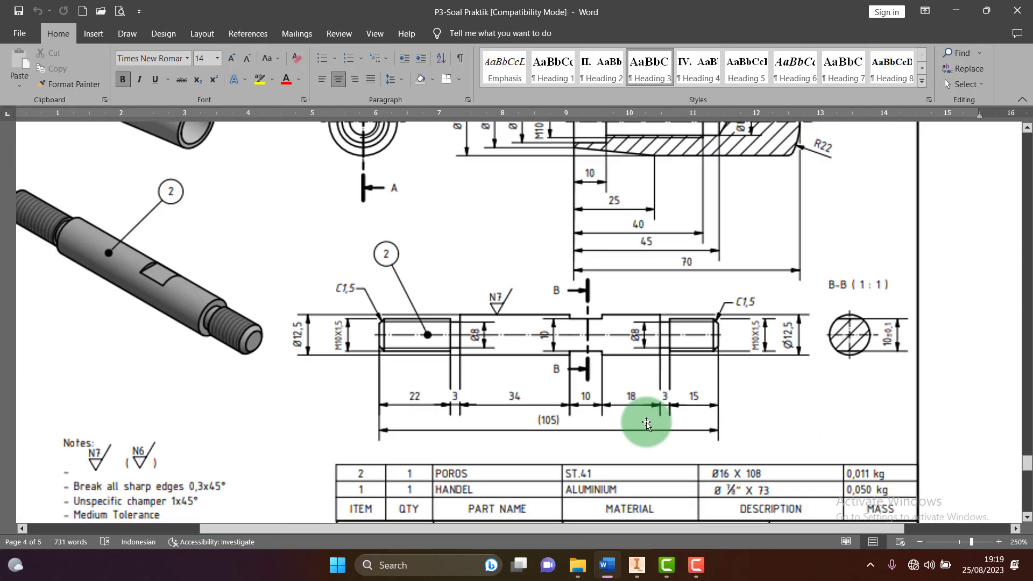
scroll(646, 424, "down", 3)
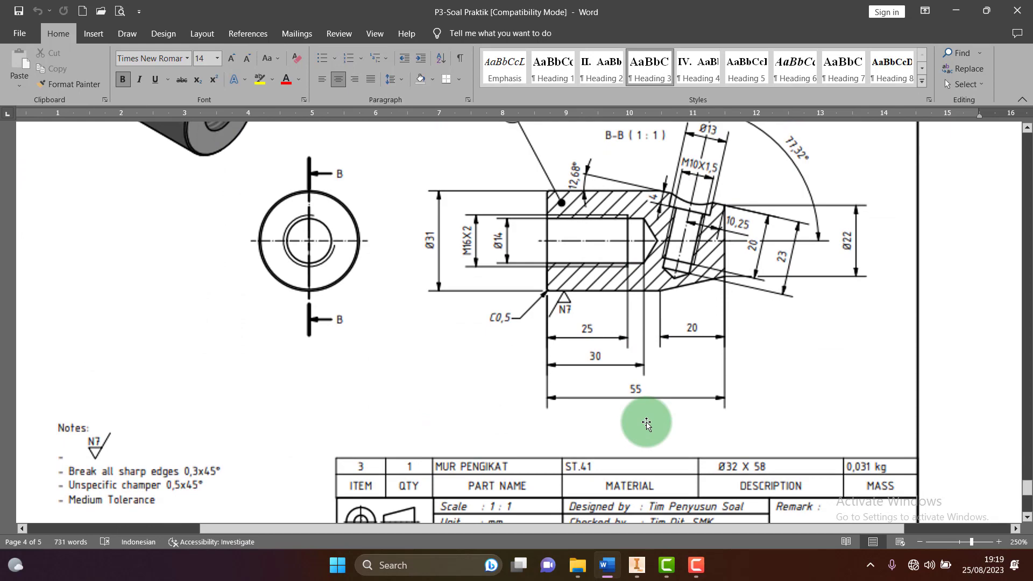
scroll(647, 424, "up", 8)
scroll(646, 424, "down", 2, "ctrl")
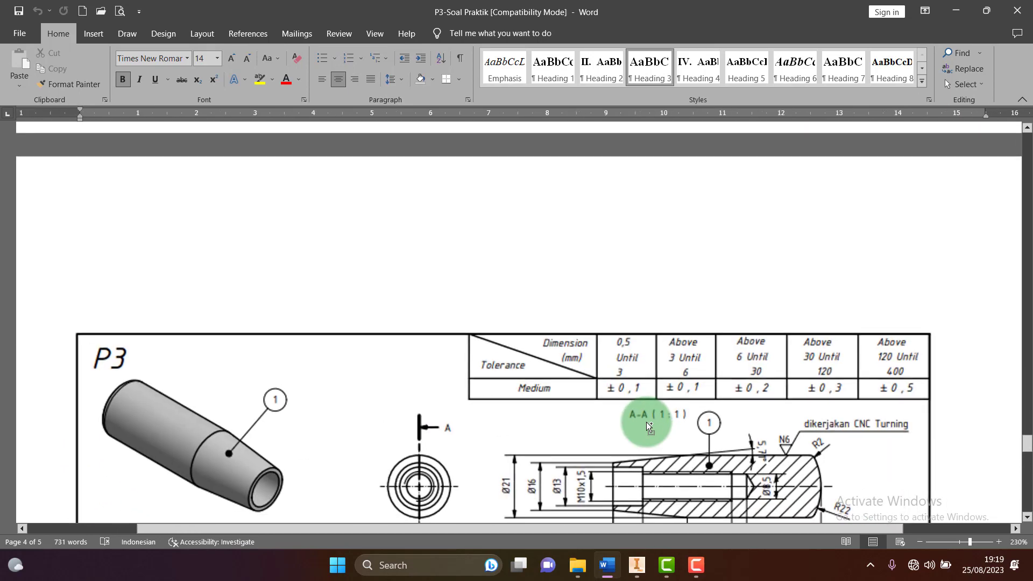
scroll(647, 422, "down", 20)
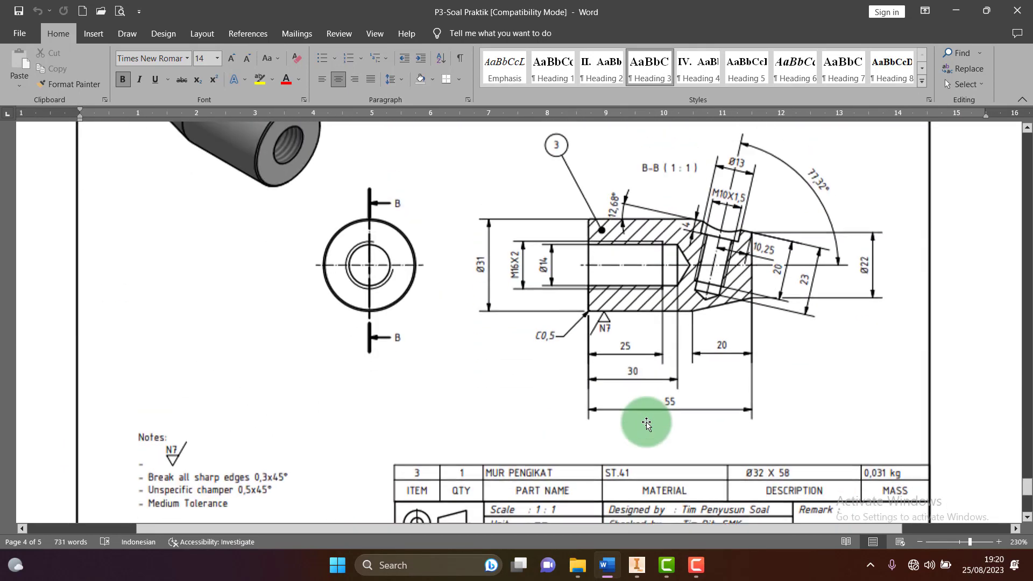
scroll(646, 423, "up", 2)
scroll(647, 424, "down", 1)
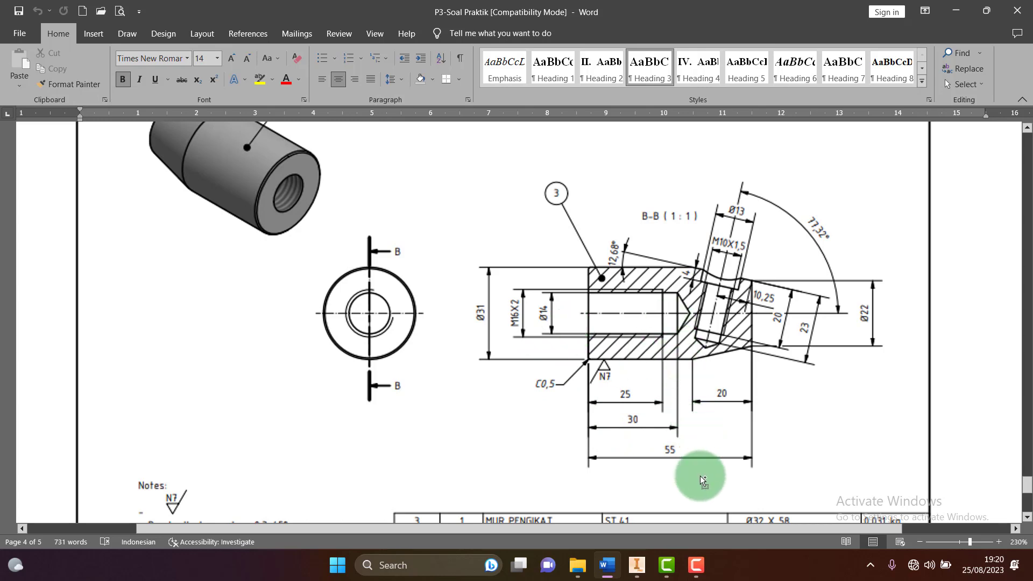
scroll(700, 475, "up", 2, "ctrl")
scroll(700, 475, "up", 10)
scroll(676, 433, "down", 15)
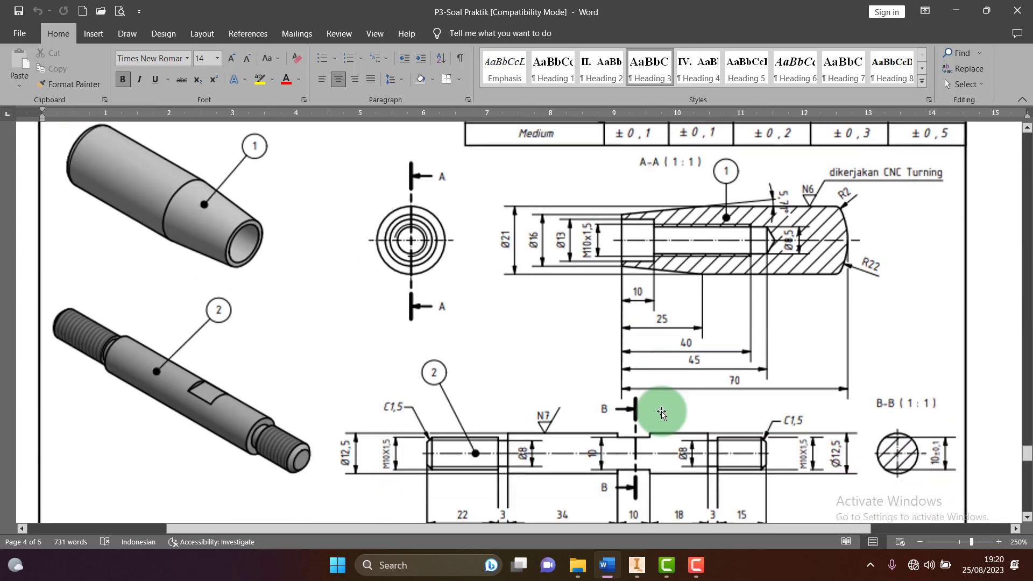
scroll(660, 413, "down", 5)
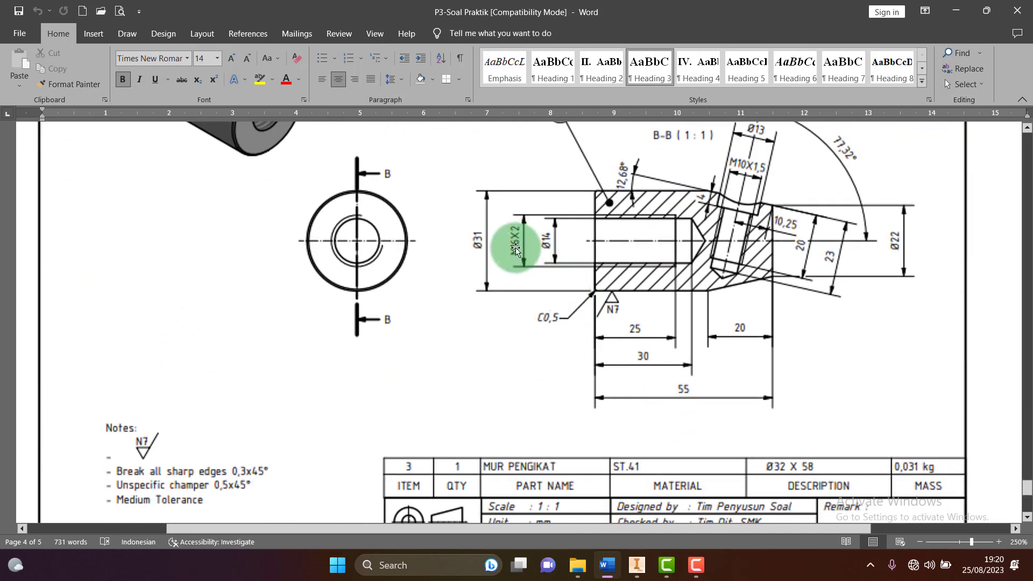
left_click(638, 566)
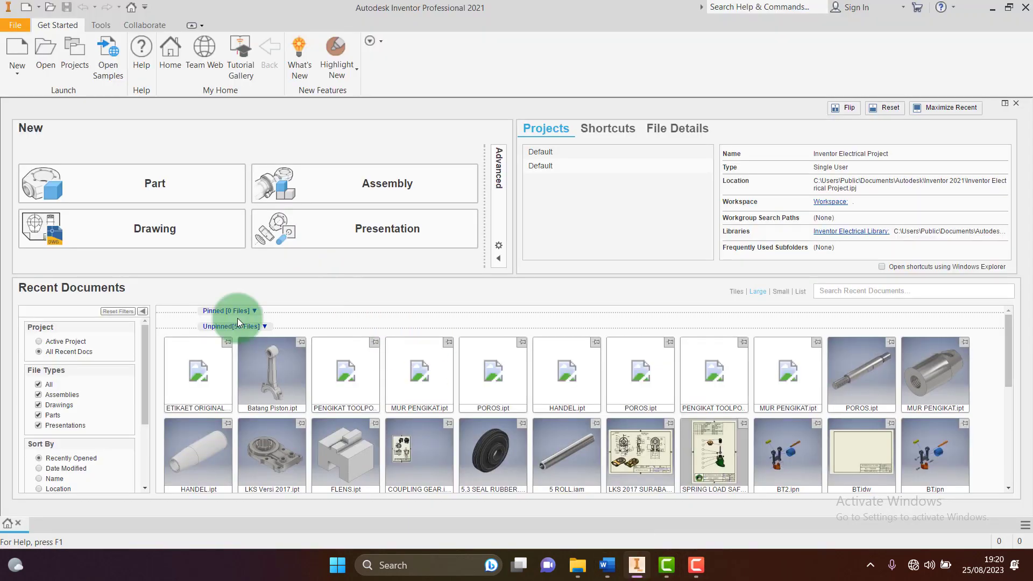
Start a new part and sketch a rectangle from the origin on XY, with its bottom edge as centerline
left_click(143, 182)
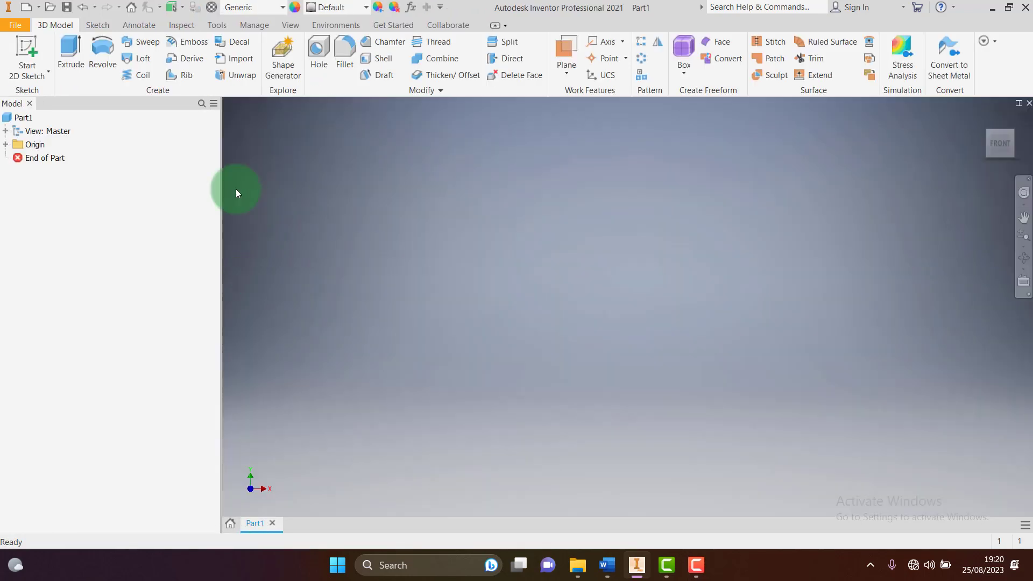
left_click(33, 50)
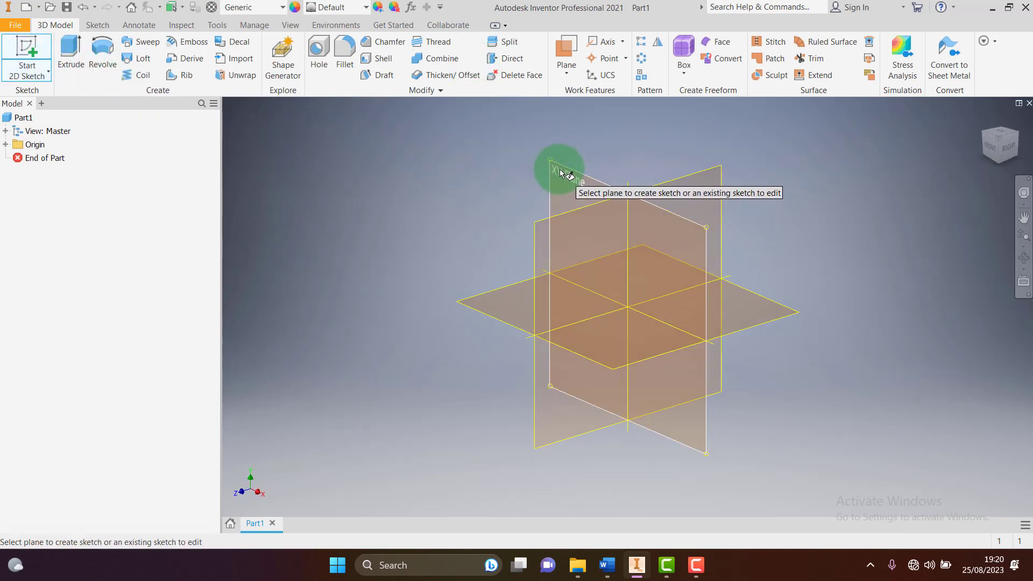
left_click(560, 174)
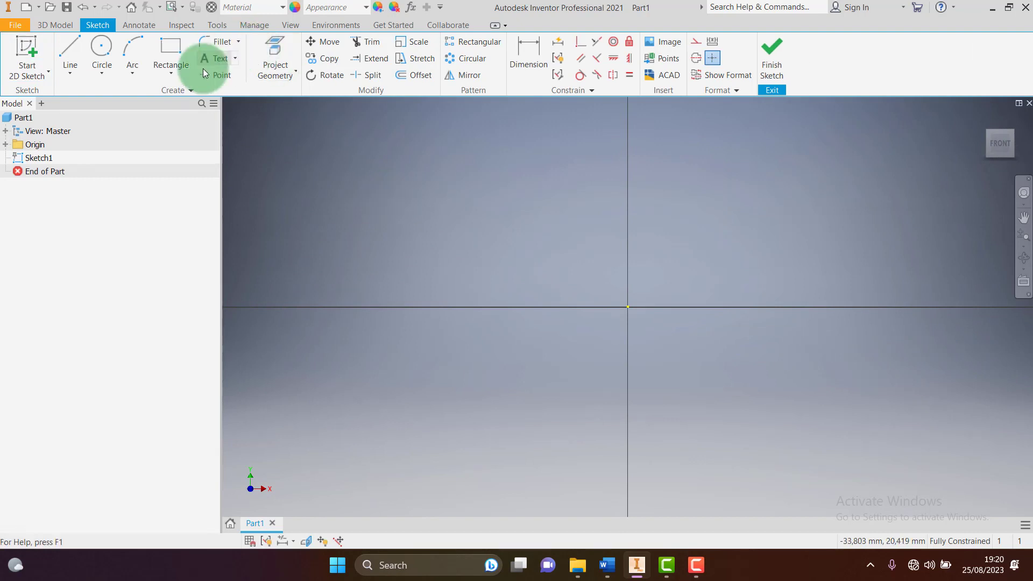
left_click(171, 62)
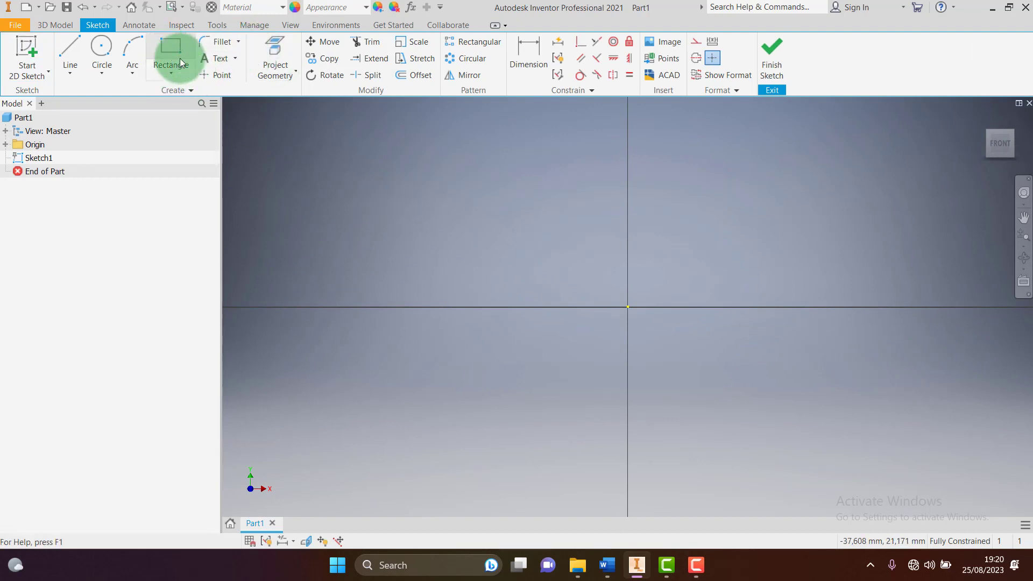
left_click(627, 308)
left_click(837, 250)
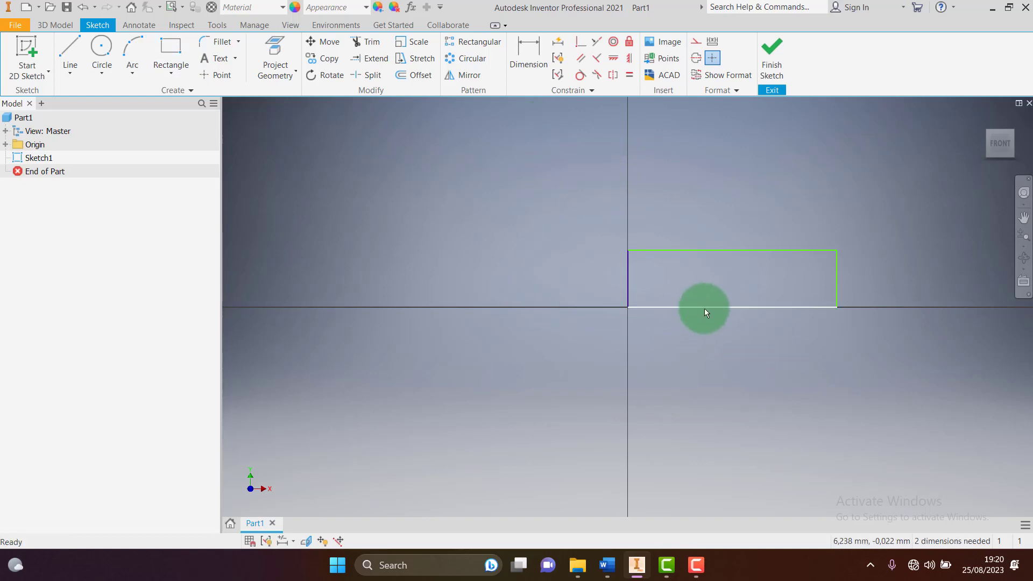
left_click(705, 307)
left_click(689, 57)
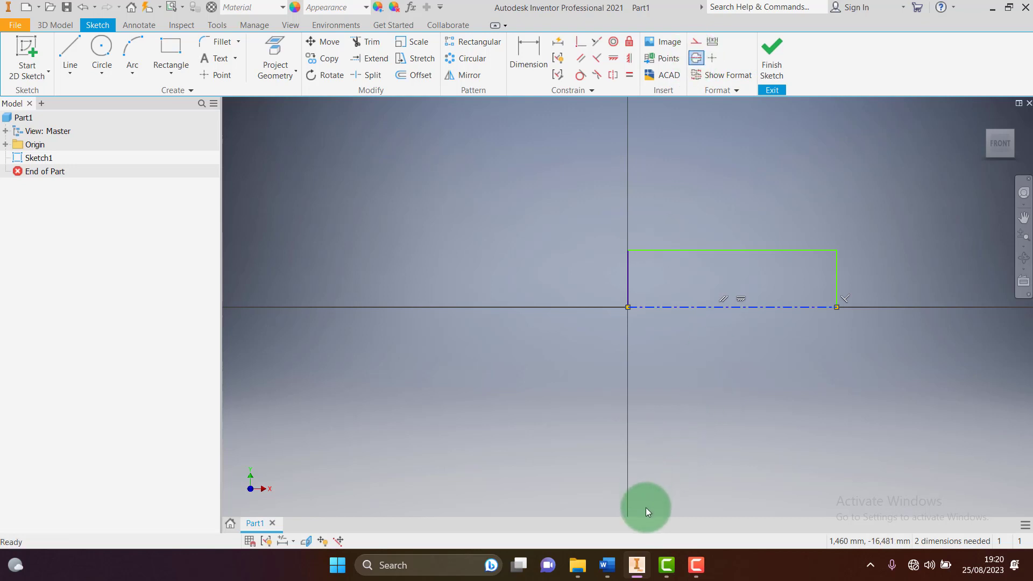
Dimension the rectangle to Ø31 diameter and 55 length from the centerline
left_click(521, 51)
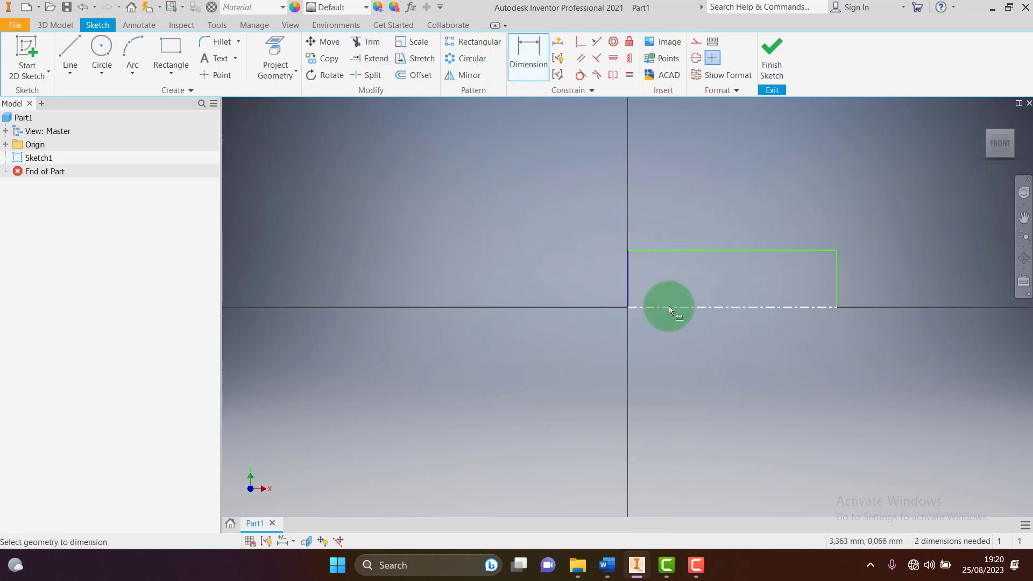
left_click(670, 307)
left_click(675, 251)
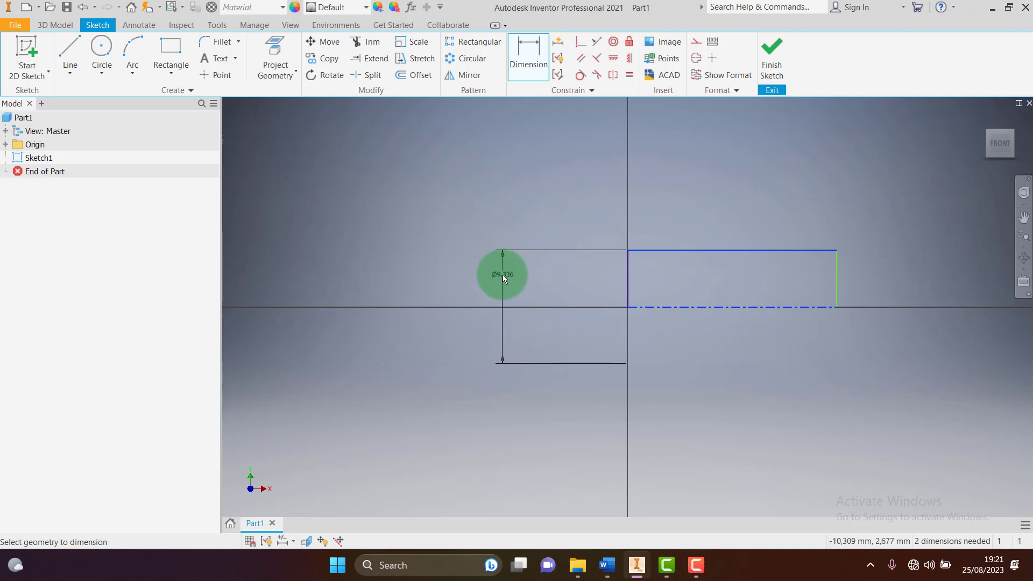
left_click(502, 275)
type("31")
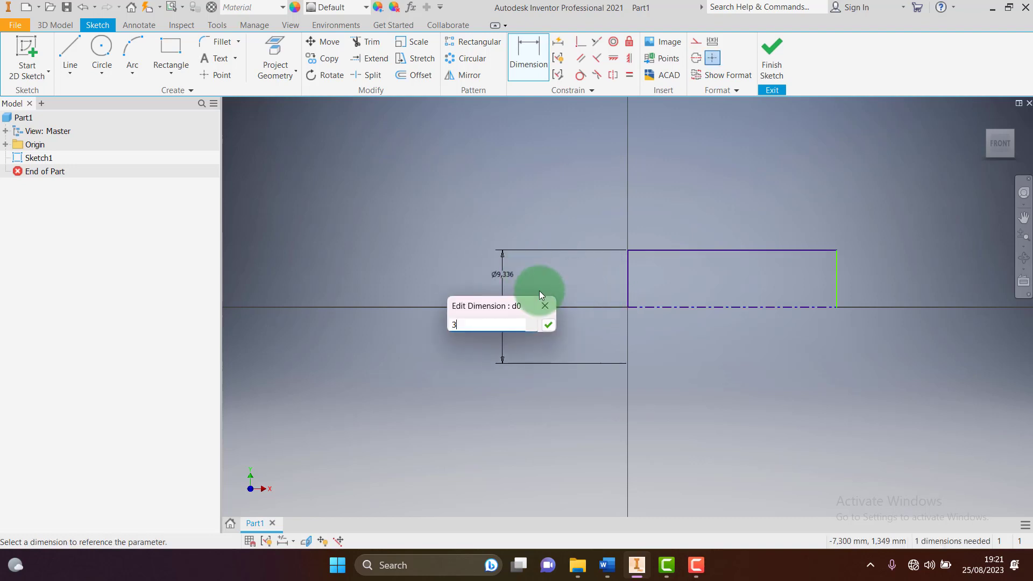
key("Return")
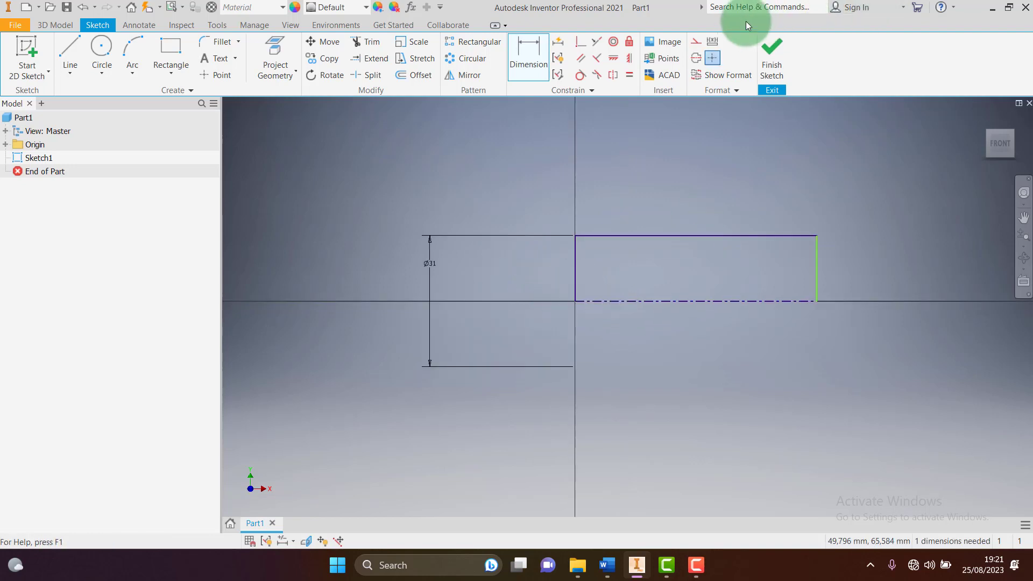
left_click(676, 315)
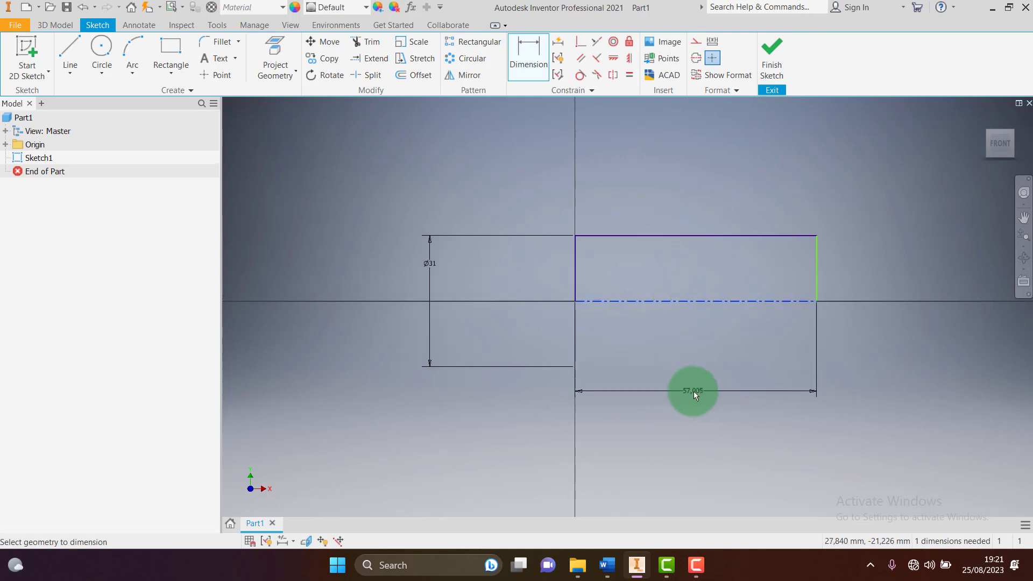
left_click(695, 393)
type("55")
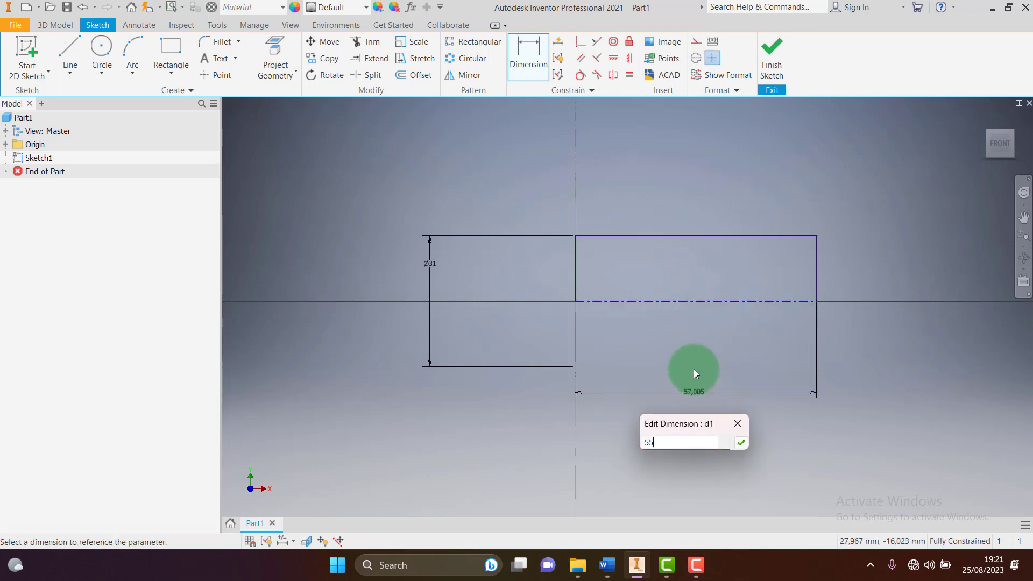
key("Return")
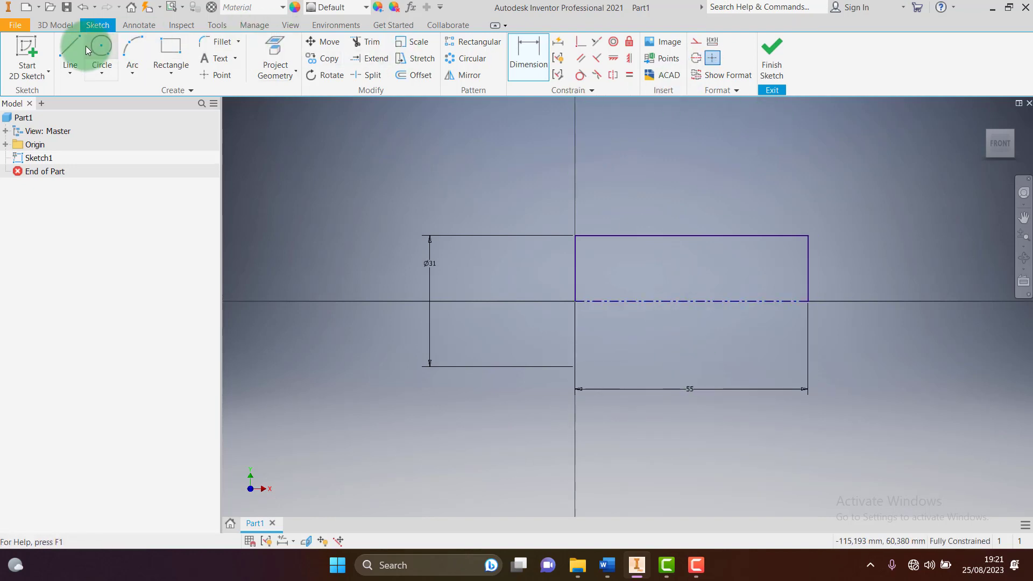
left_click(70, 54)
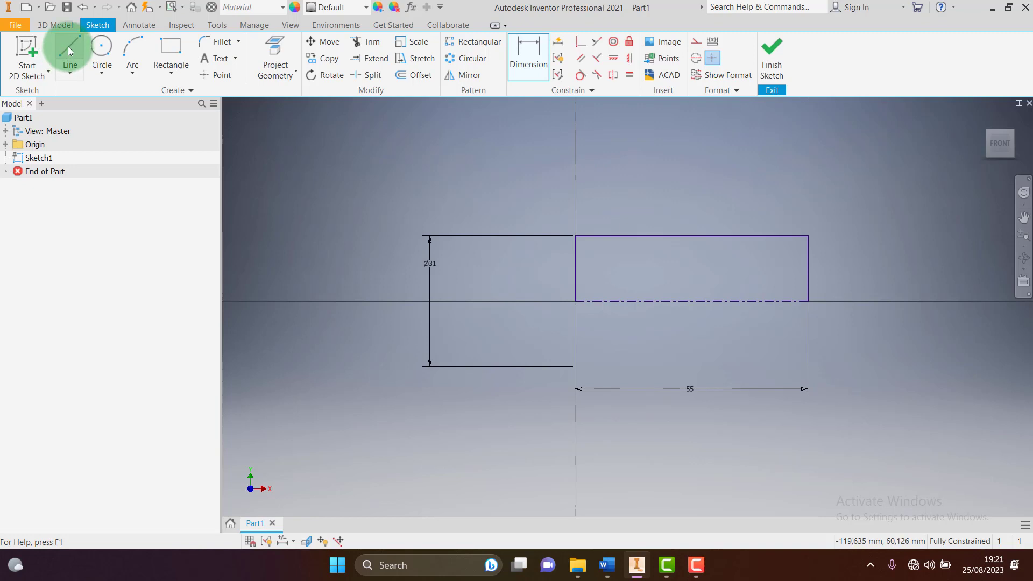
Draw a sloped line from the rectangle's top edge to its right edge, then switch back to Word
left_click(708, 236)
double_click(808, 267)
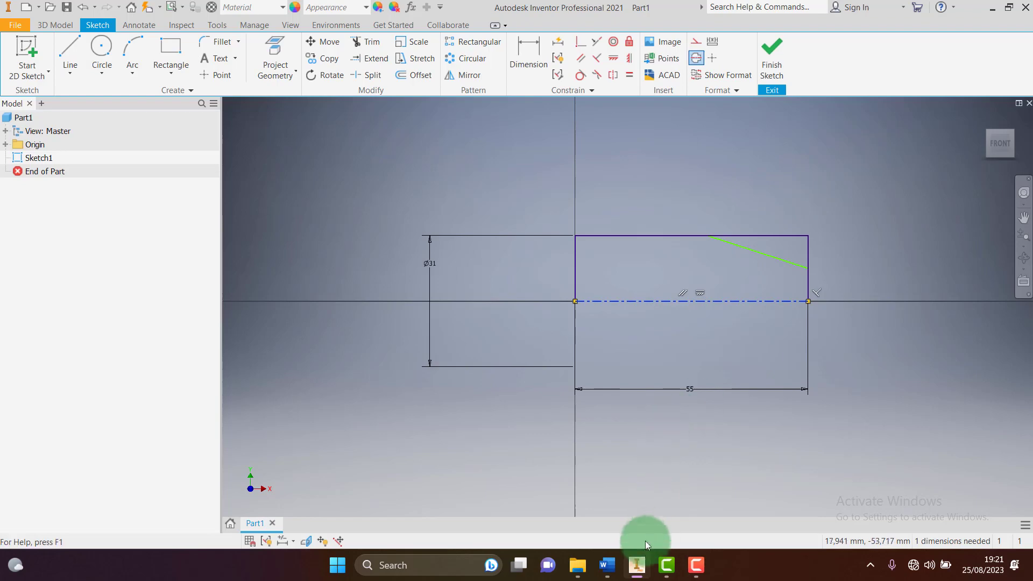
left_click(607, 565)
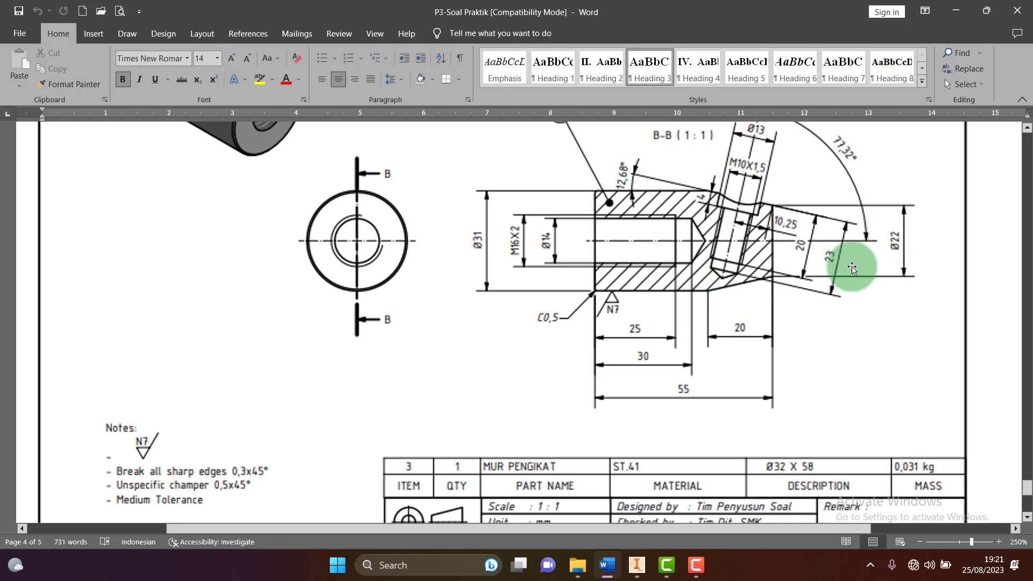
Try dimensioning the sloped line's lower endpoint to the centerline, dismissing the over-constraint warnings
left_click(637, 566)
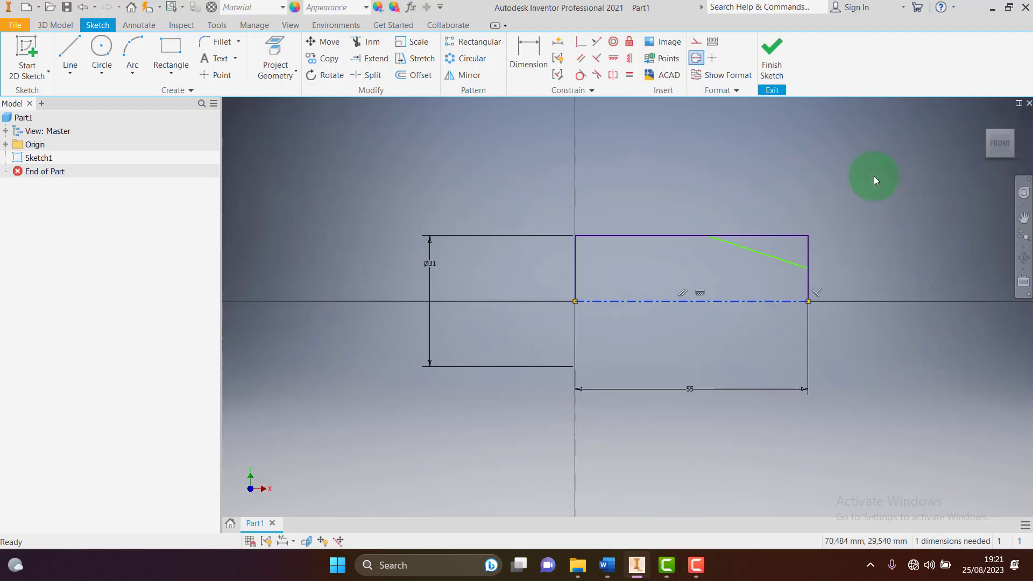
key("d")
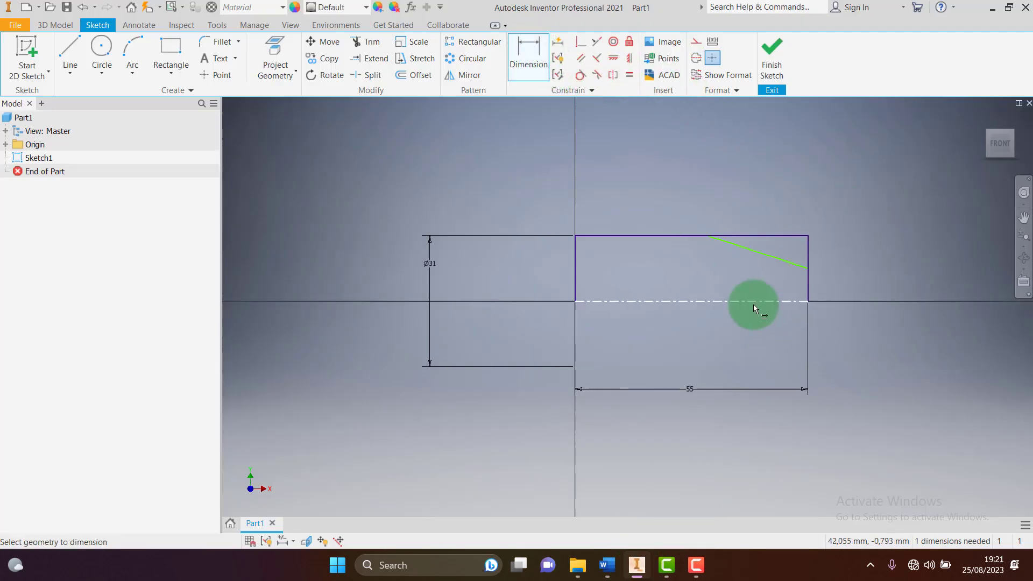
left_click(753, 302)
left_click(809, 268)
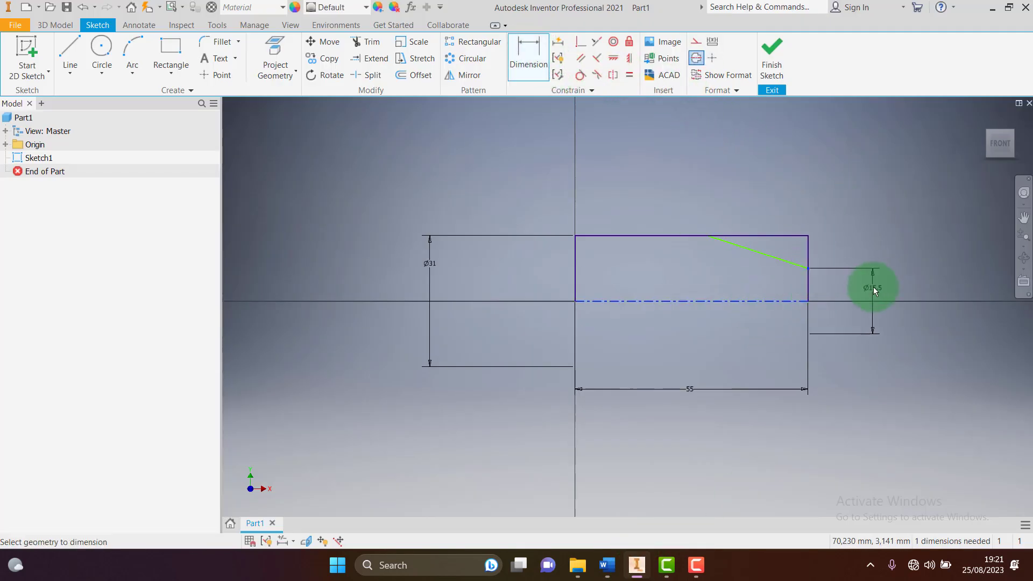
left_click(873, 286)
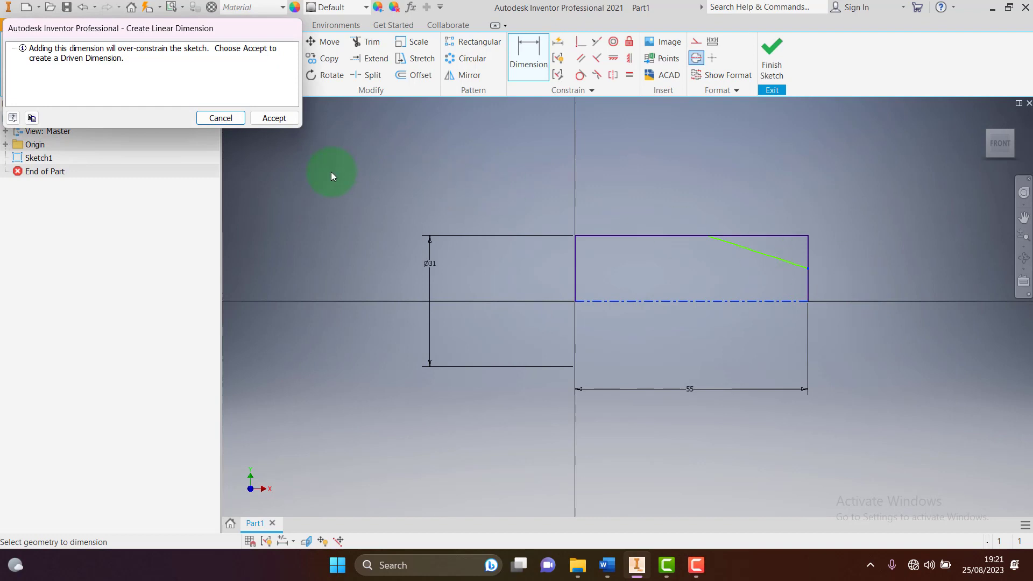
key("Escape")
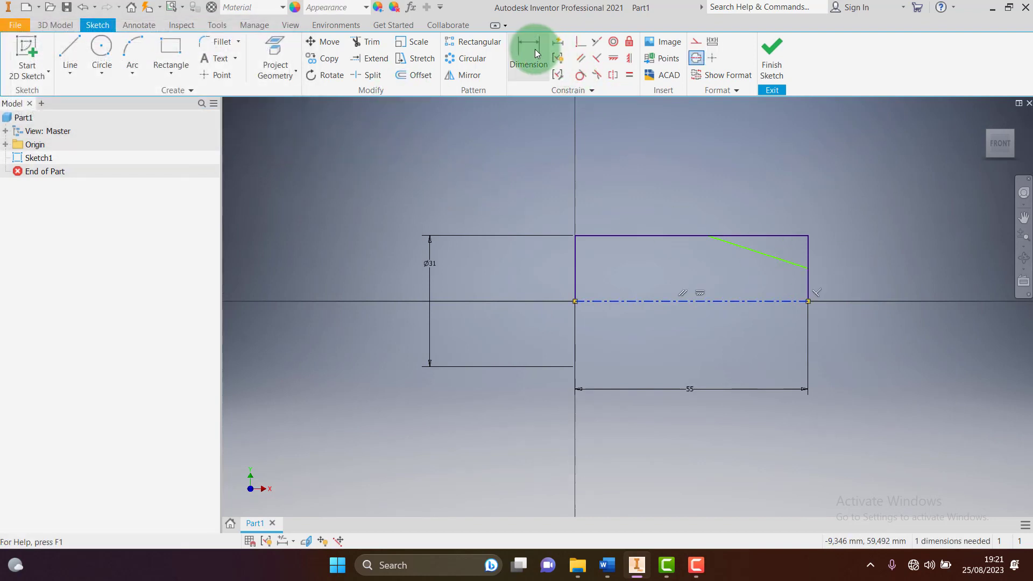
left_click(754, 301)
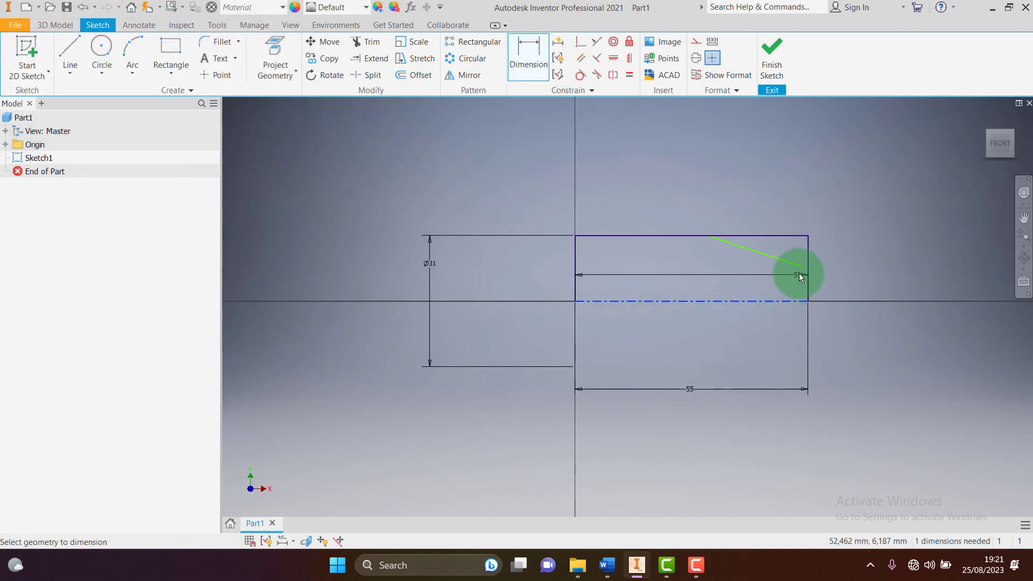
left_click(809, 269)
left_click(863, 288)
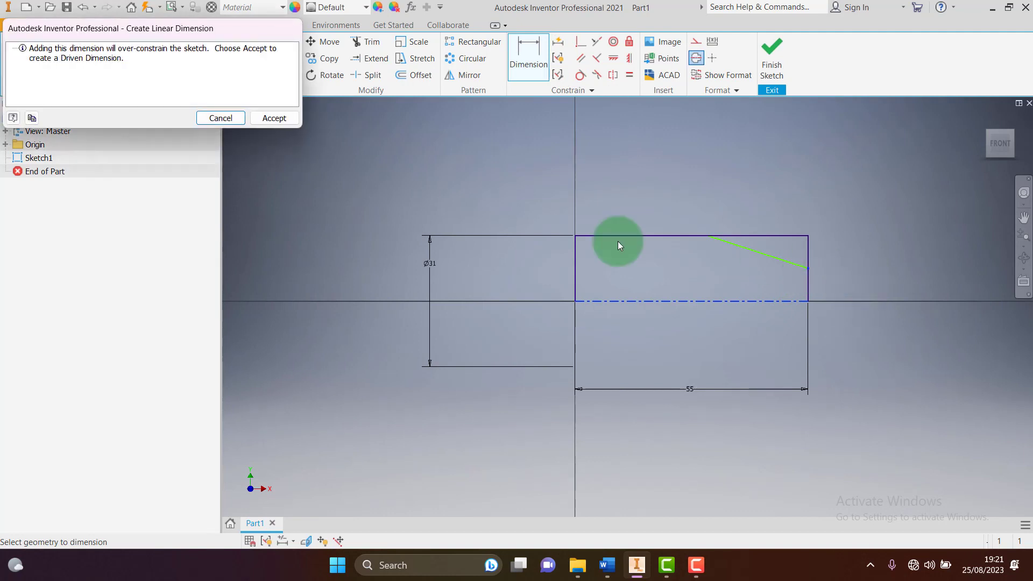
key("Escape")
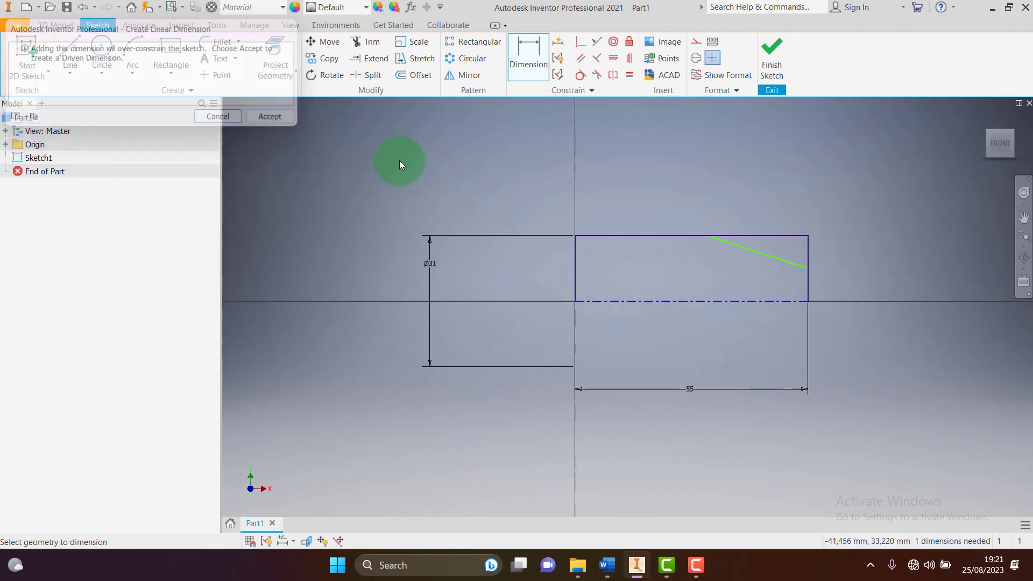
Set the sloped line's horizontal length dimension to 20
left_click(763, 254)
left_click(760, 157)
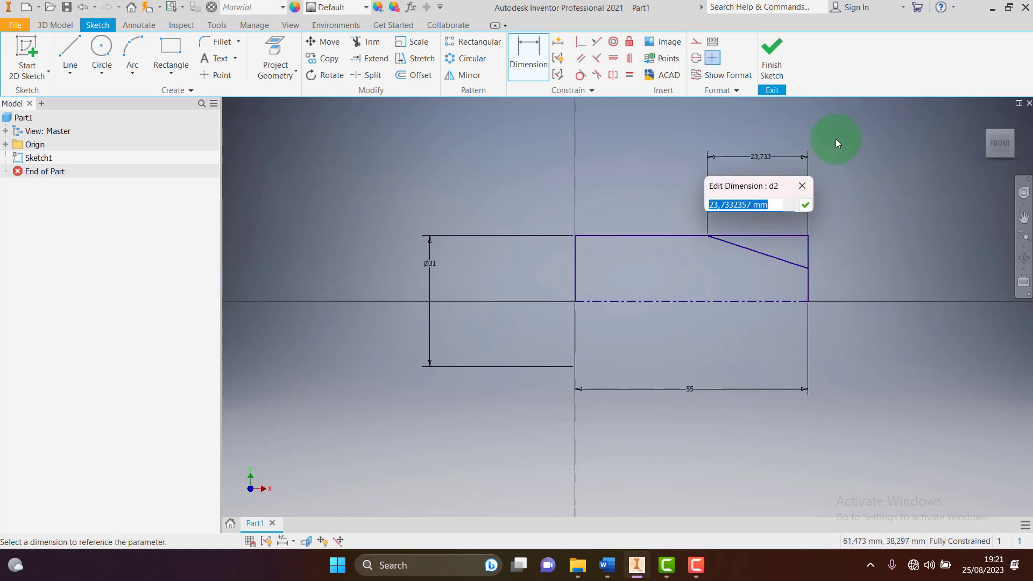
type("22")
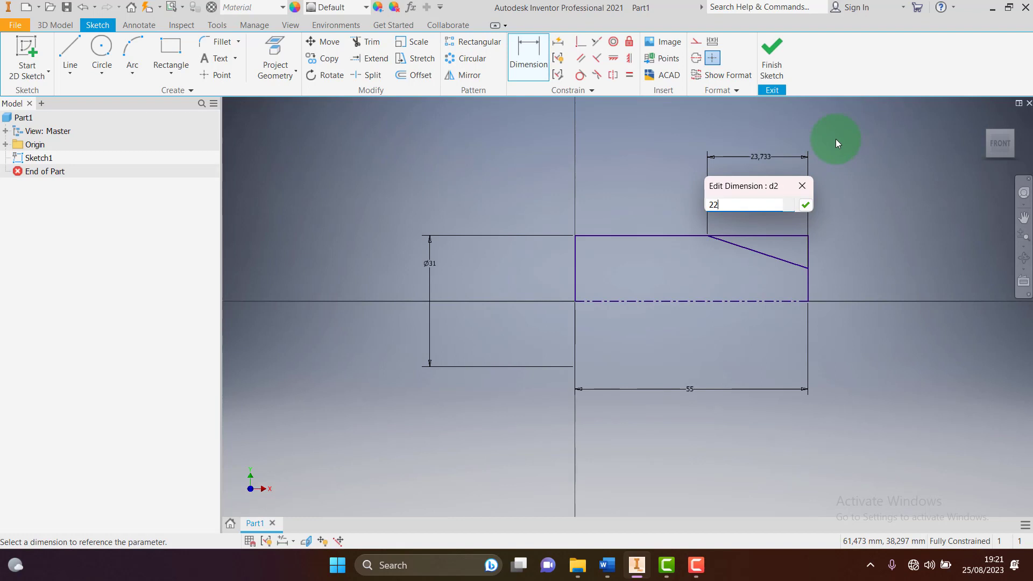
key("BackSpace")
type("0")
key("Return")
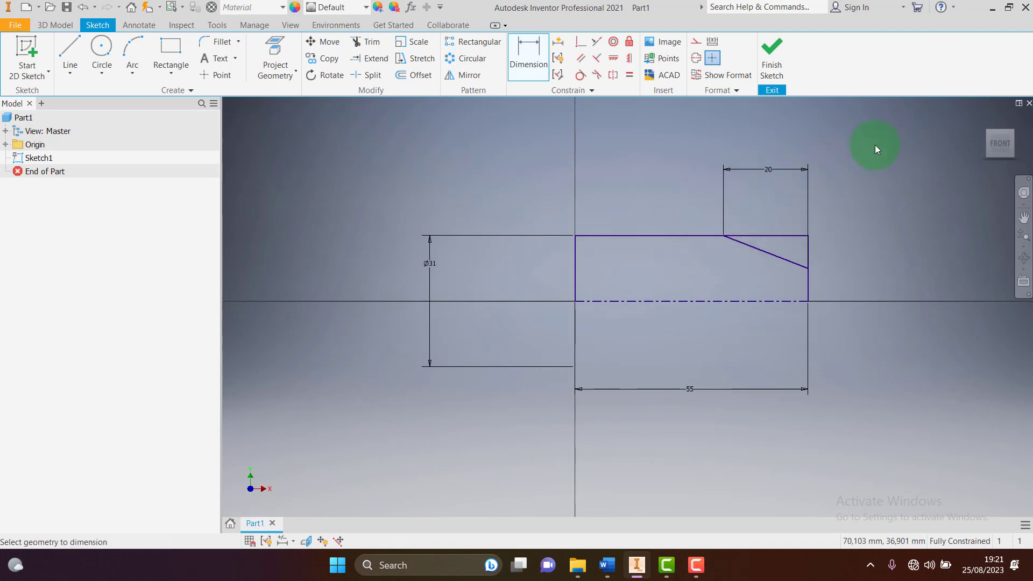
Delete the slanted line together with its 20 dimension
scroll(821, 295, "up", 3)
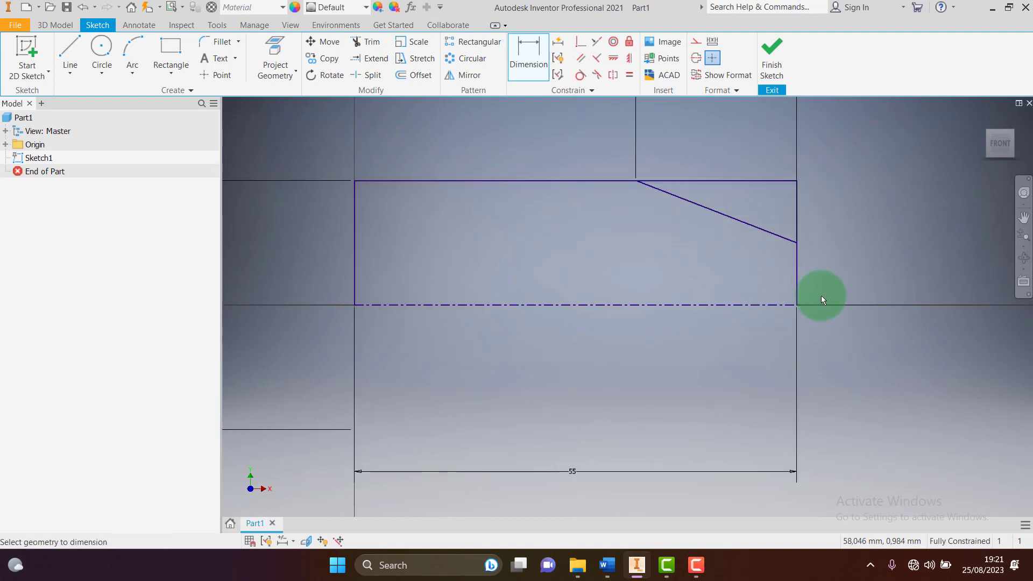
key("Escape")
left_click(763, 232)
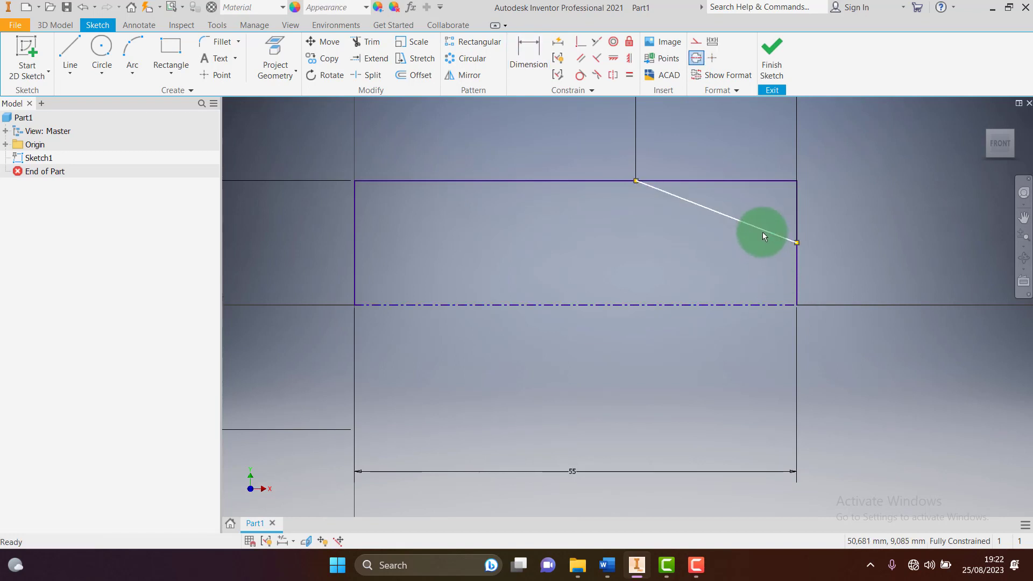
key("Delete")
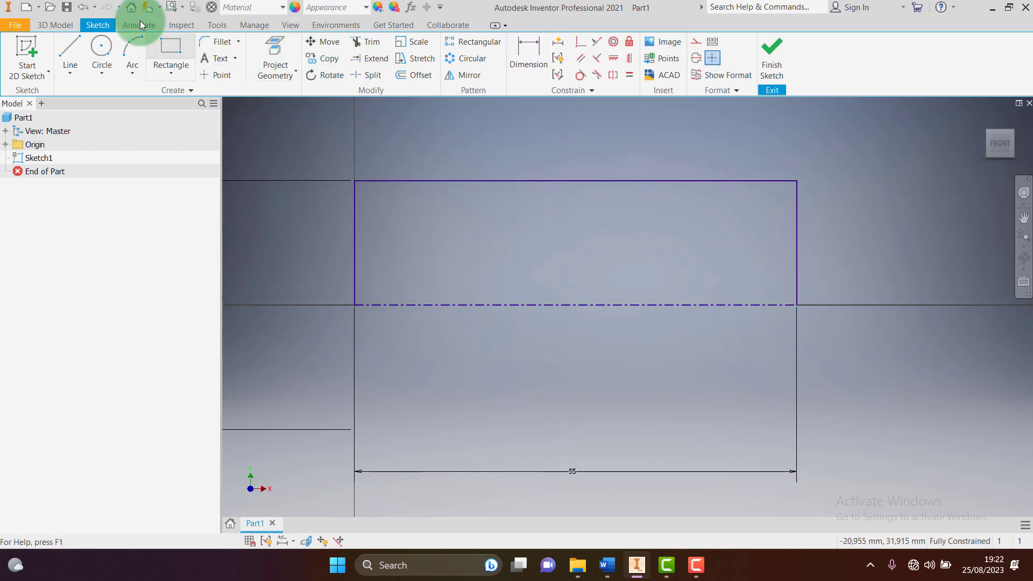
Draw a new line from the top edge to the right edge and dimension its horizontal length 20
left_click(71, 54)
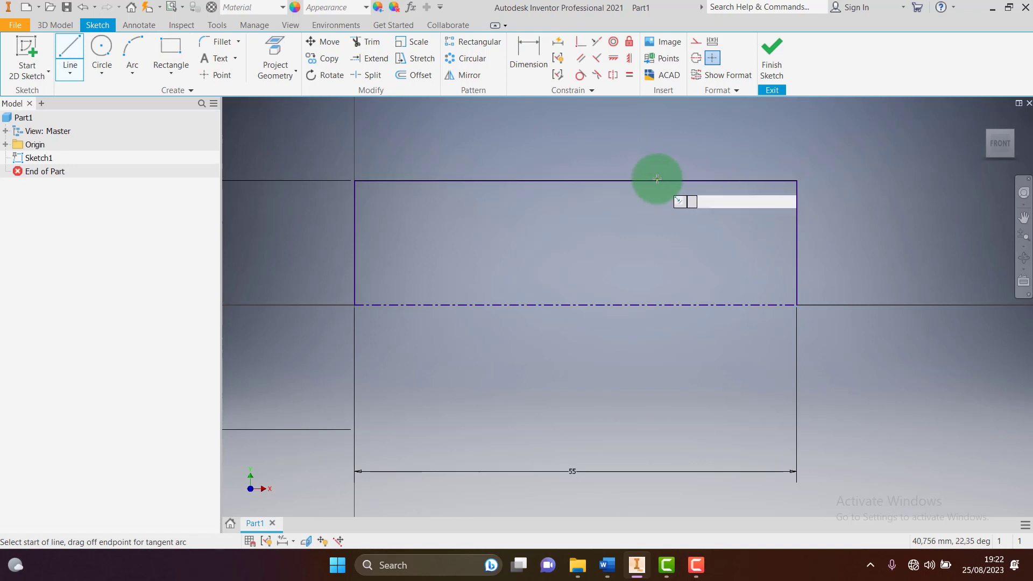
left_click(657, 181)
left_click(796, 229)
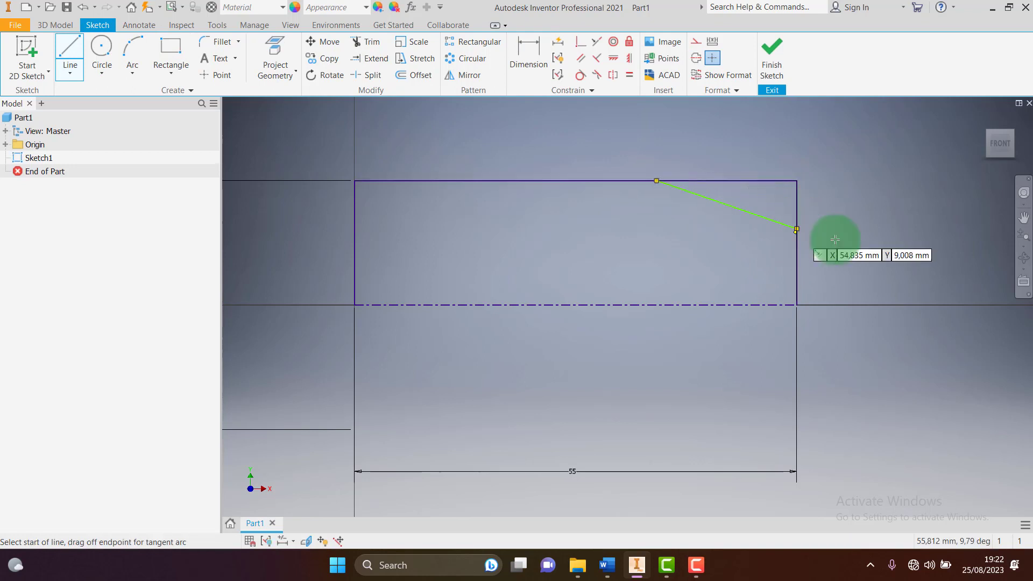
left_click(541, 69)
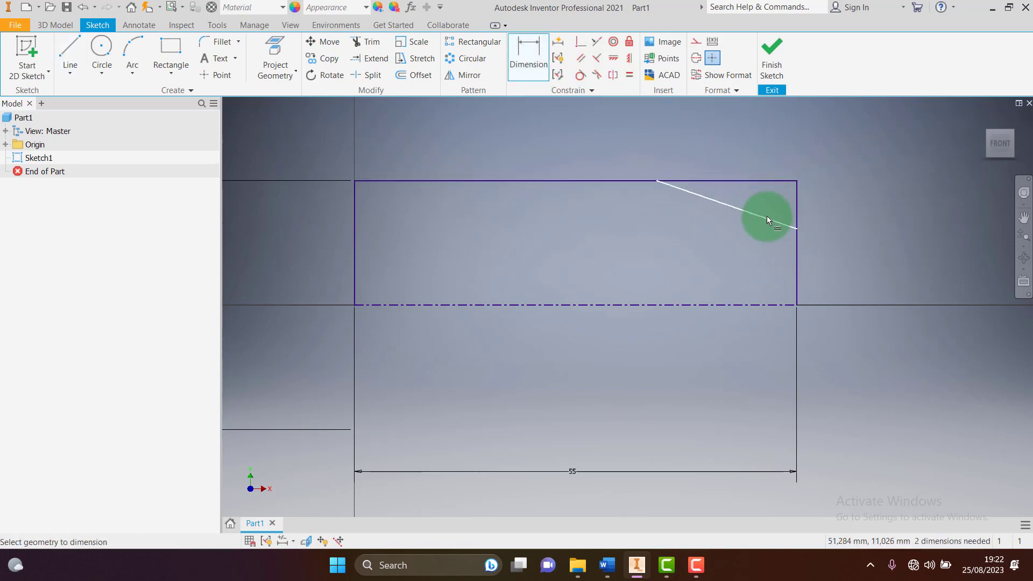
left_click(766, 215)
left_click(746, 134)
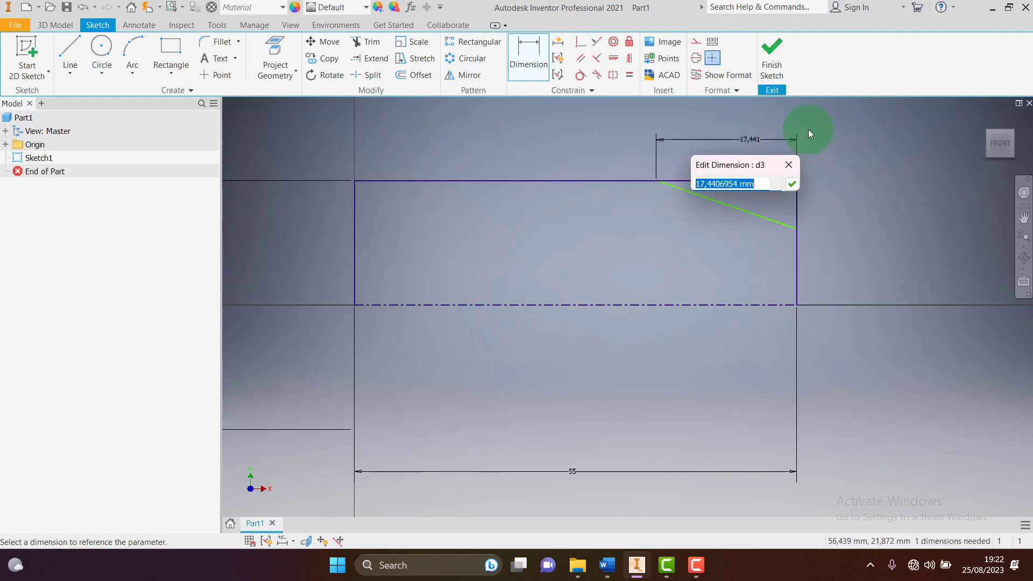
type("20")
key("Return")
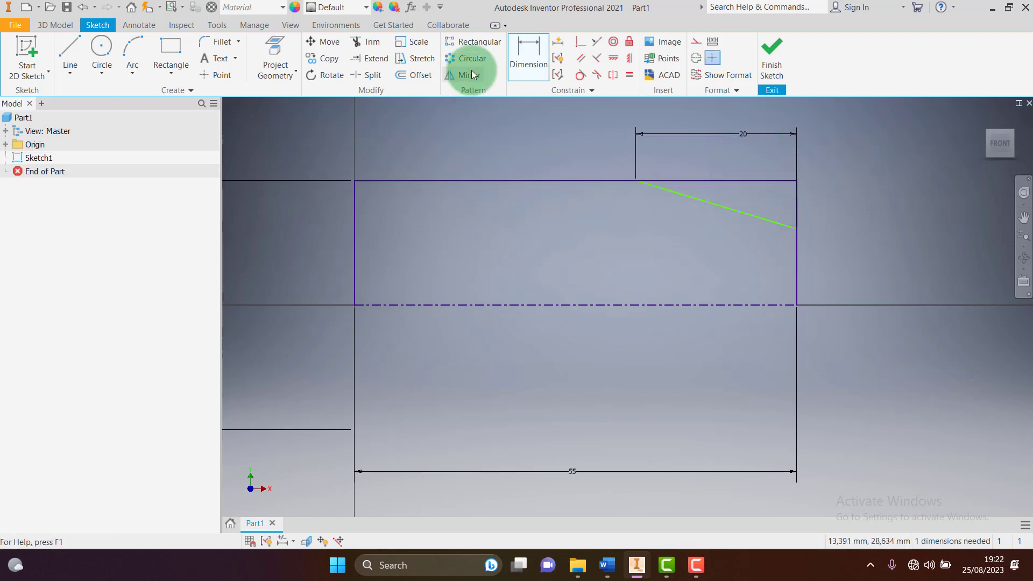
Dimension the line's lower end Ø22 from the centerline and finish the sketch
left_click(745, 302)
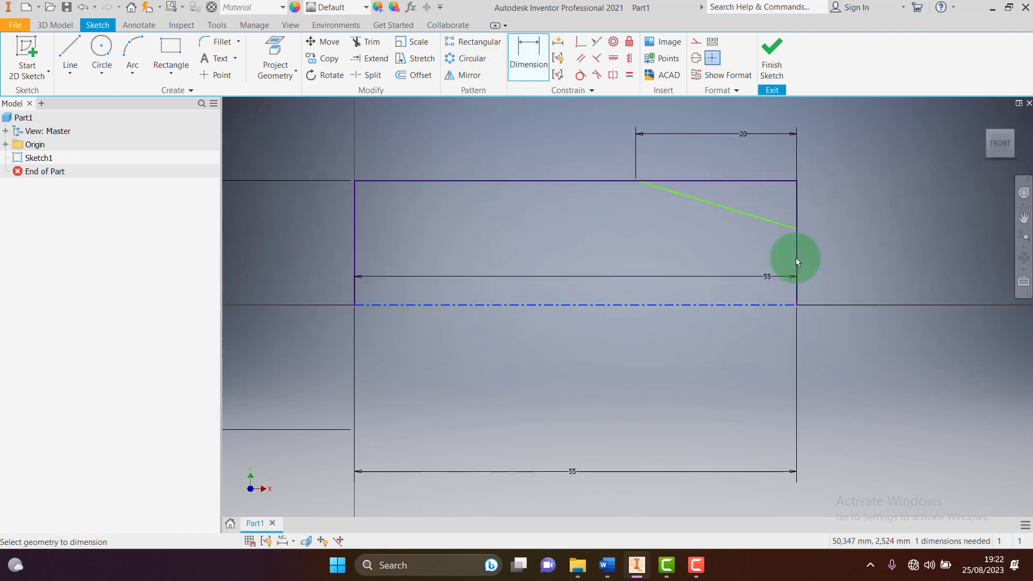
left_click(797, 230)
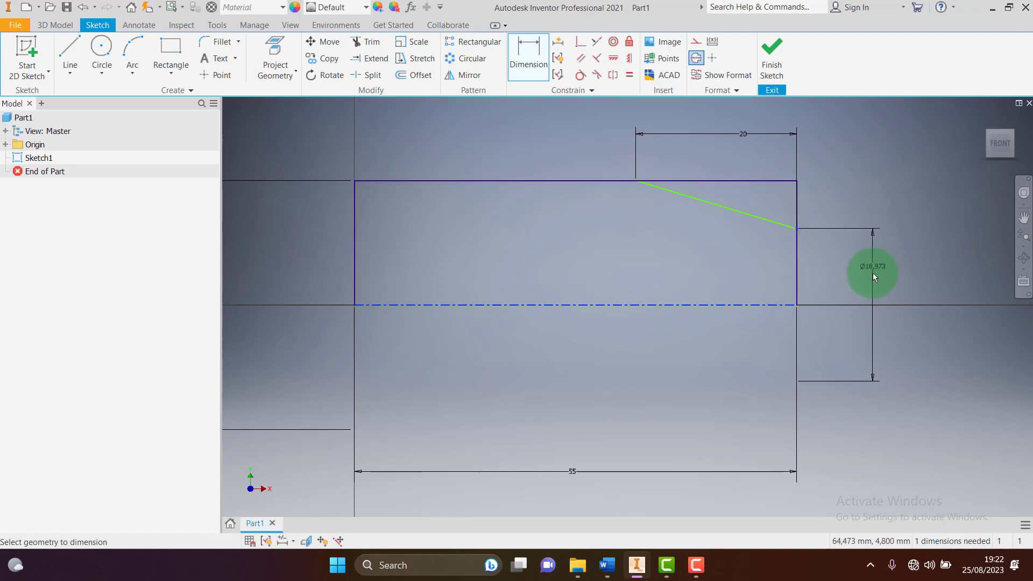
key("Escape")
key("Escape")
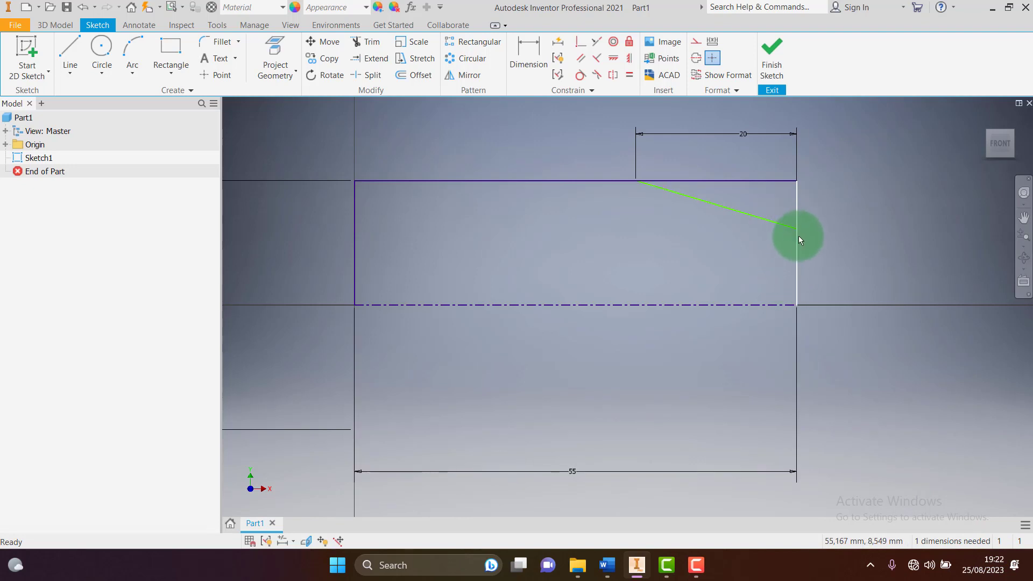
mouse_move(799, 236)
left_mouse_down()
mouse_move(751, 283)
mouse_move(780, 219)
mouse_move(791, 243)
left_mouse_up()
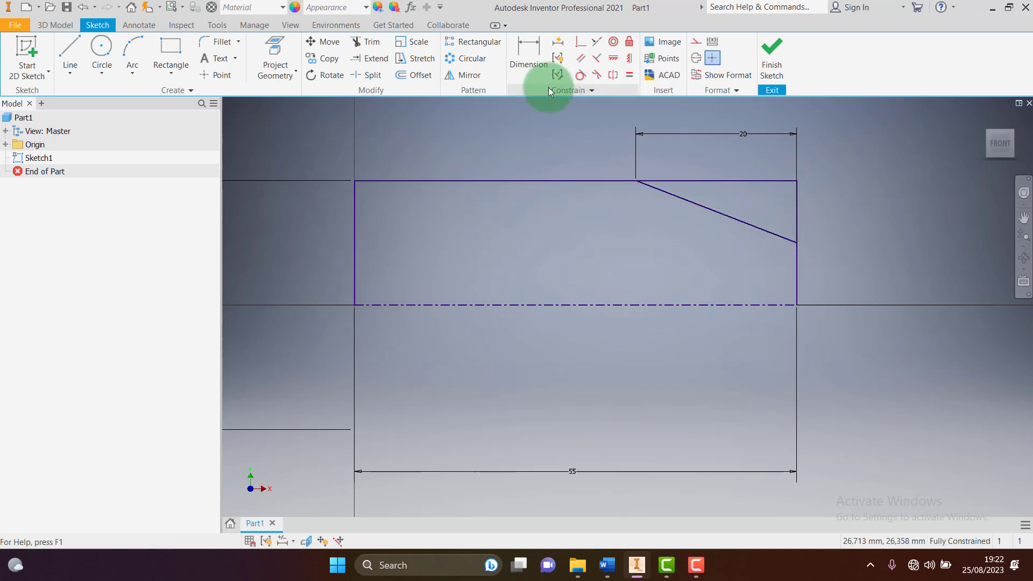
left_click(529, 49)
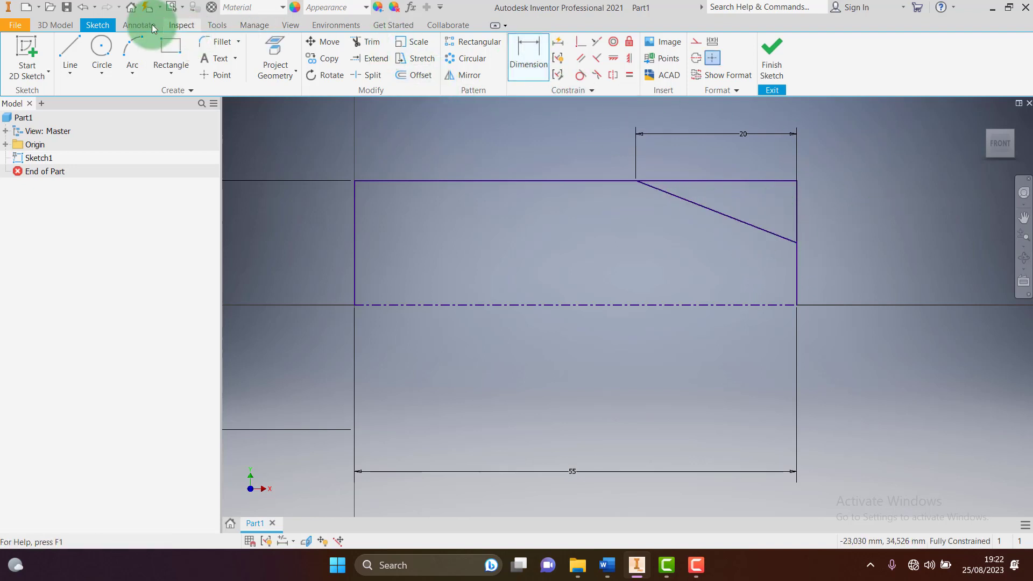
left_click(83, 7)
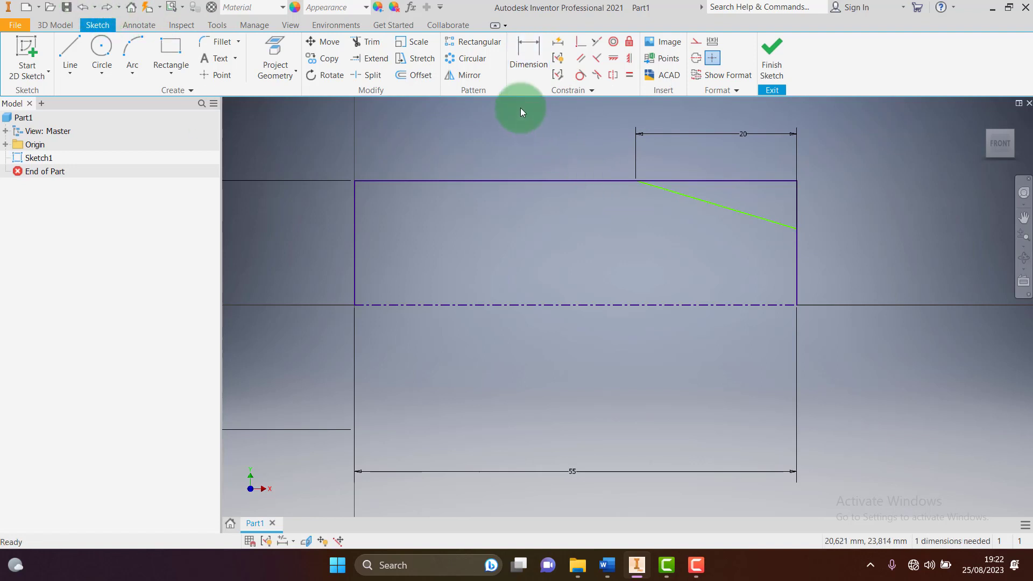
left_click(528, 55)
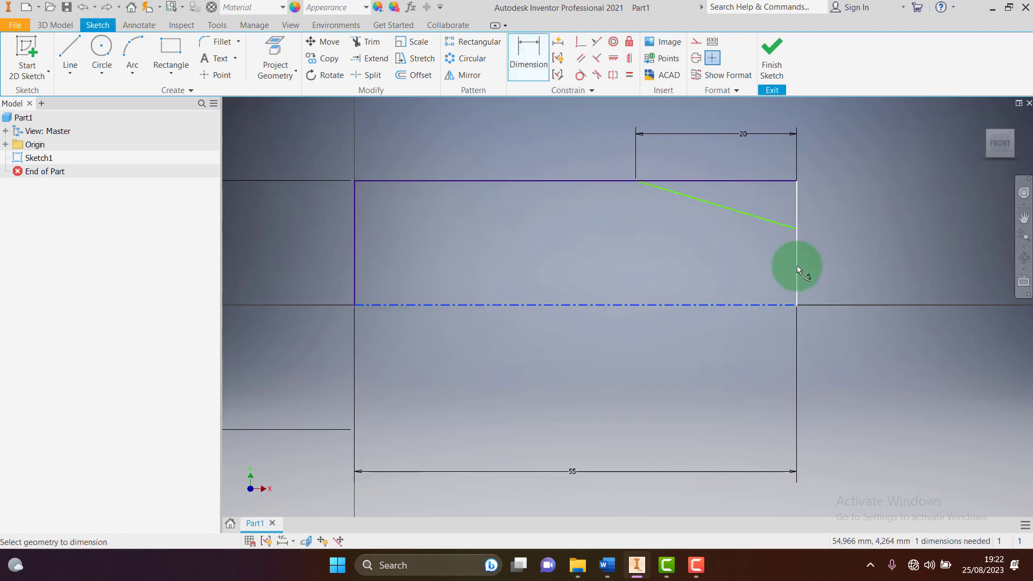
left_click(795, 228)
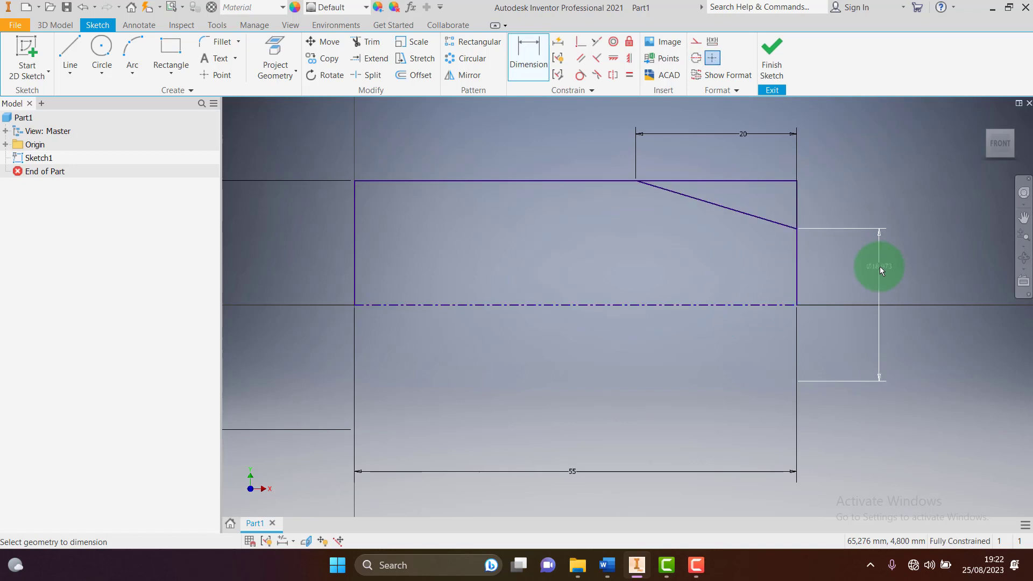
left_click(892, 261)
type("22")
key("Return")
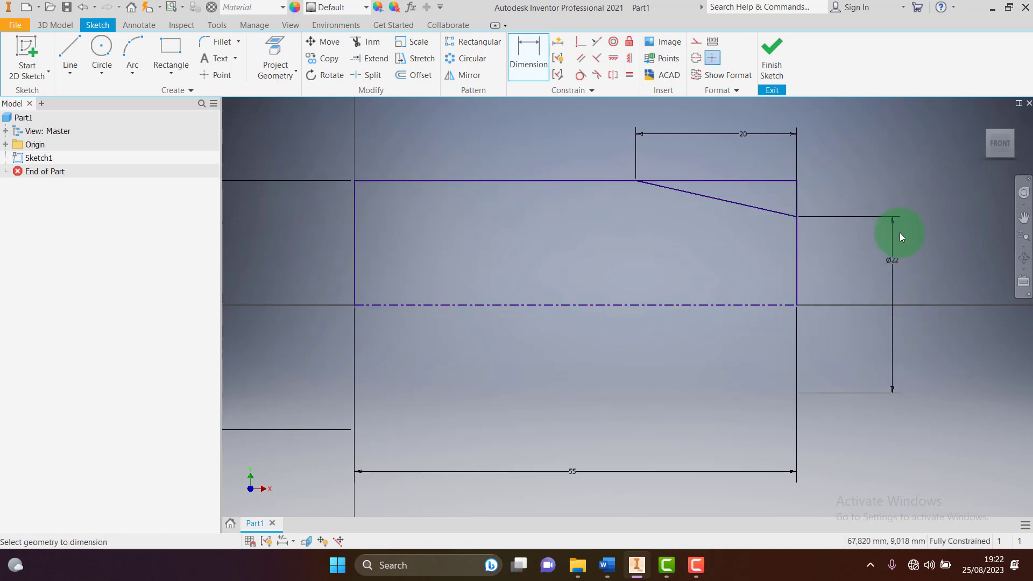
left_click(774, 64)
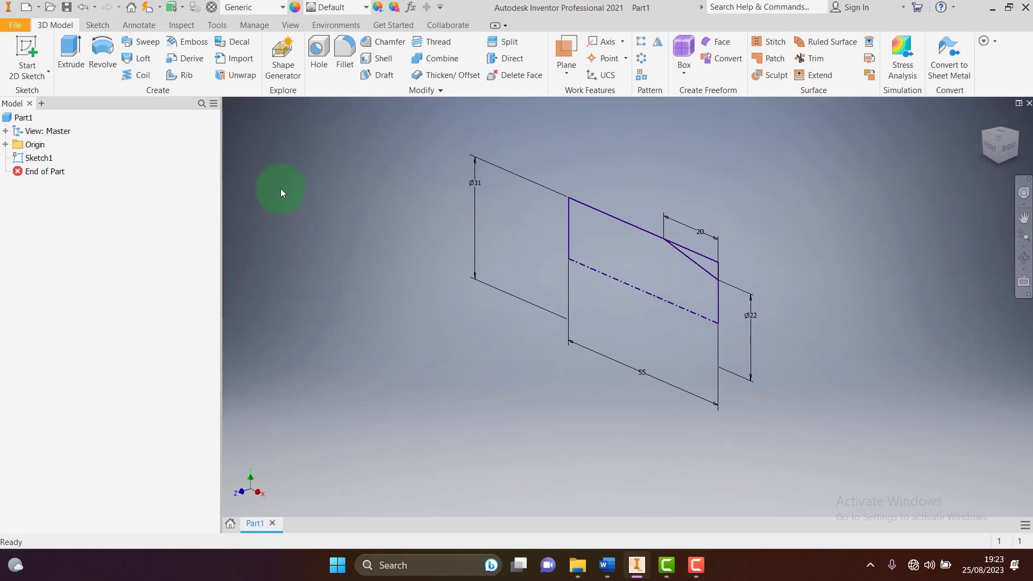
Revolve the main profile region 360° around the centerline to create Revolution1
left_click(111, 62)
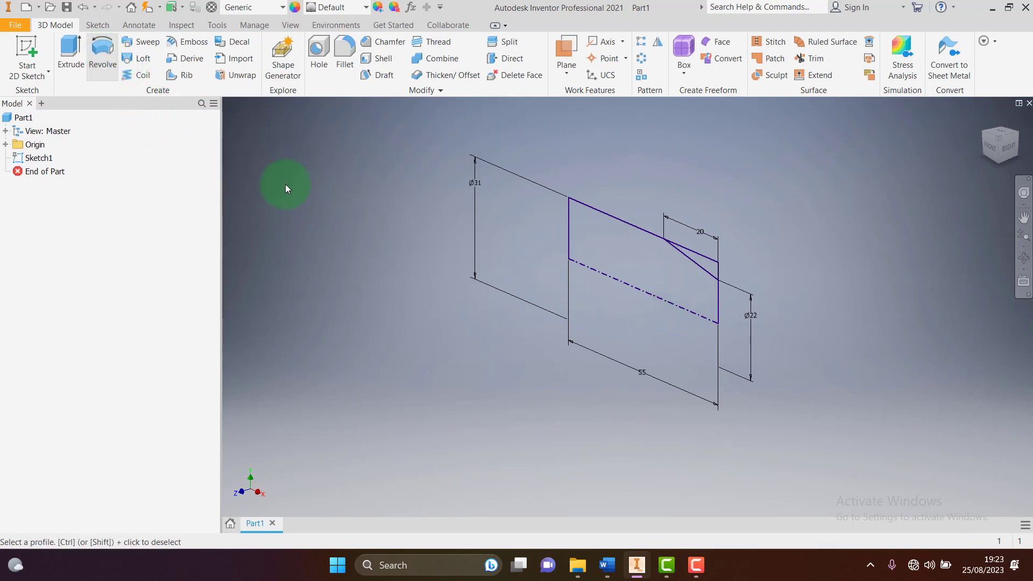
left_click(625, 254)
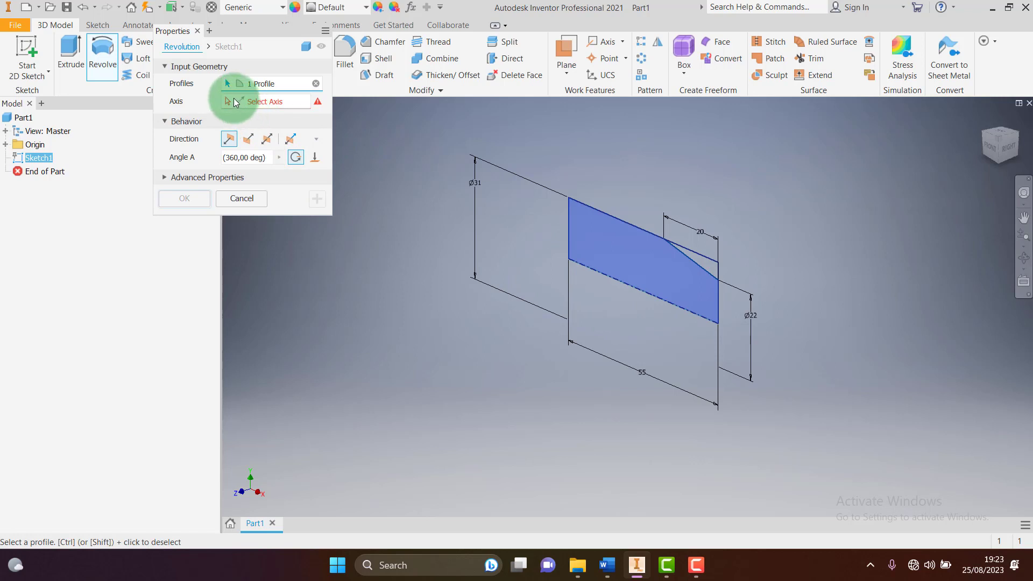
left_click(620, 281)
left_click(631, 297)
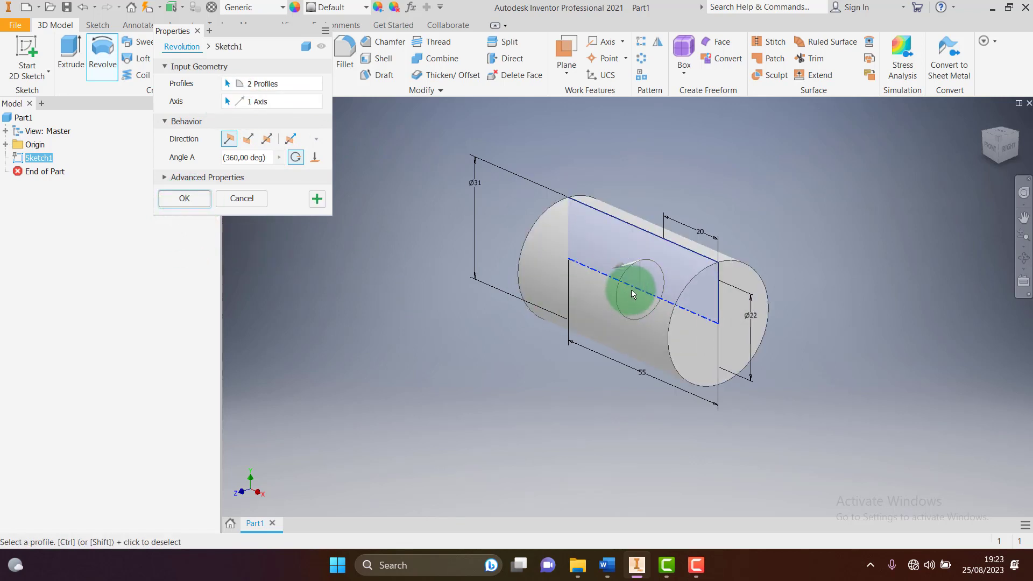
key("Escape")
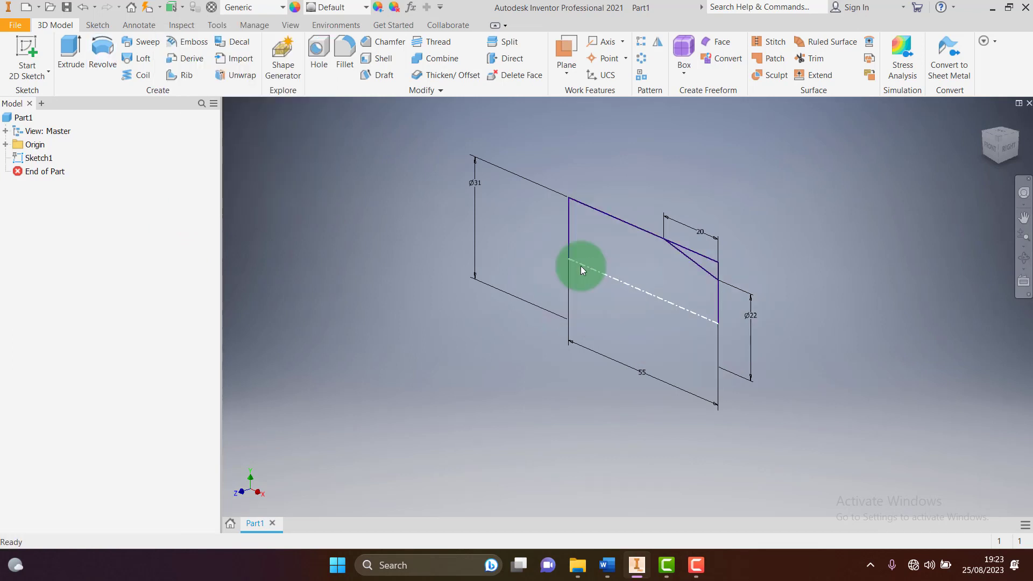
left_click(108, 57)
left_click(646, 269)
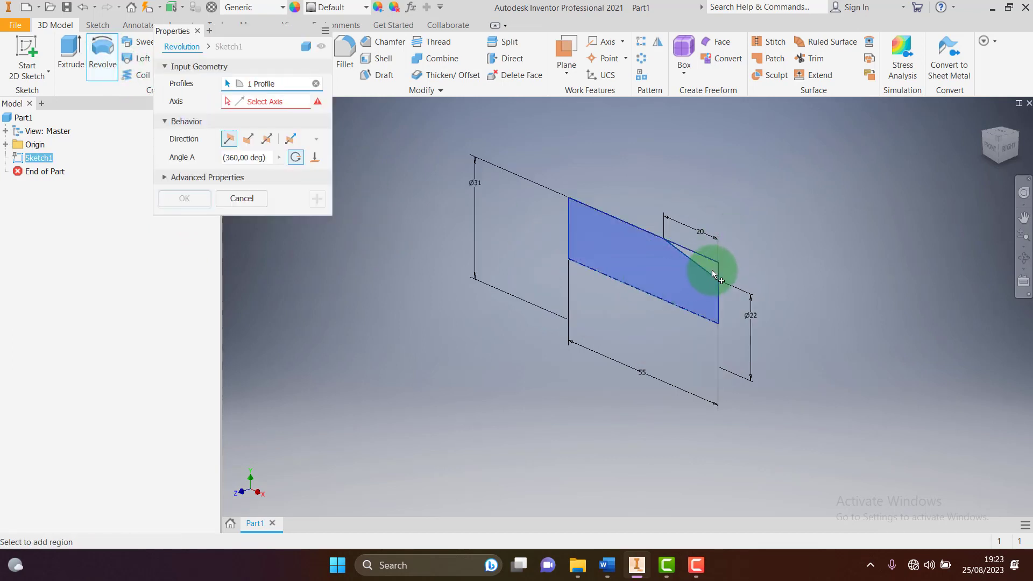
left_click(264, 108)
left_click(226, 99)
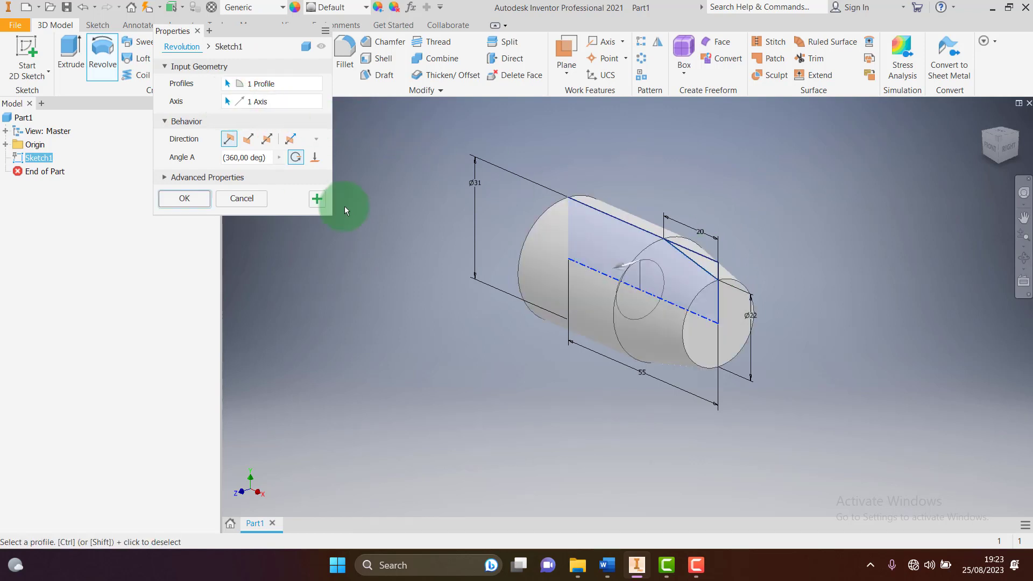
left_click(193, 202)
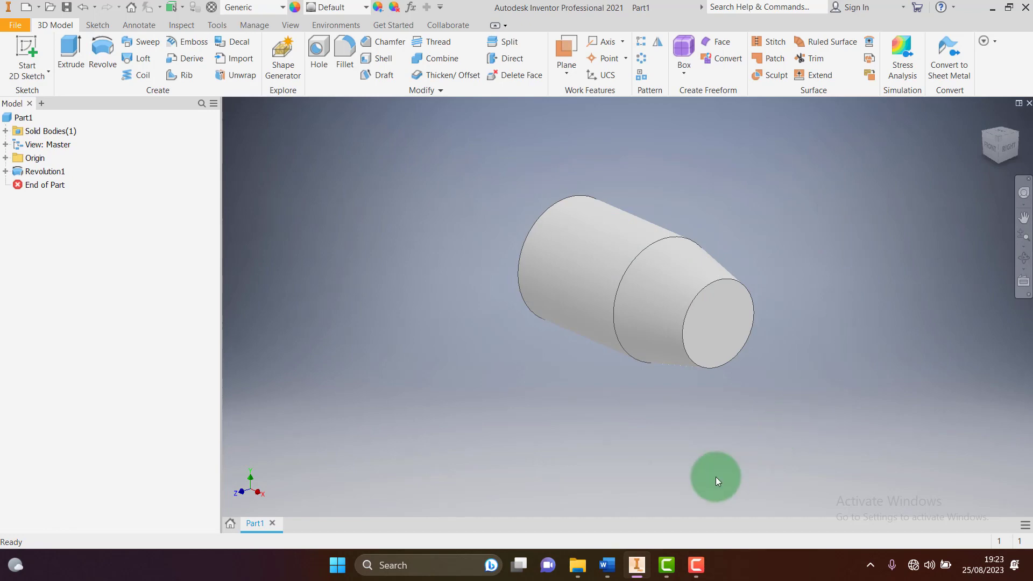
Check the drawing in Word, then back in Inventor rotate to an isometric view showing the larger end
left_click(645, 569)
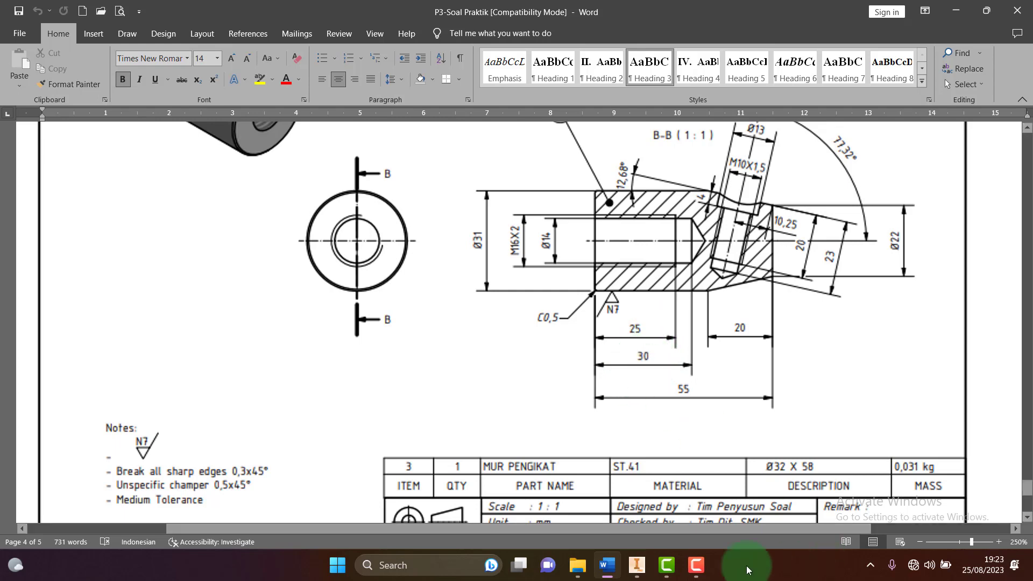
left_click(661, 442)
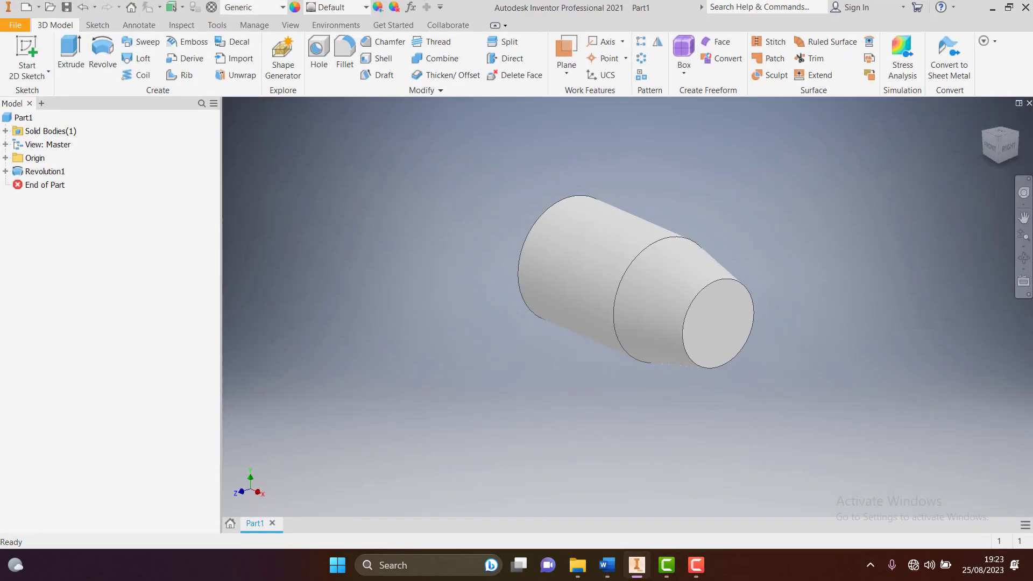
left_click(981, 134)
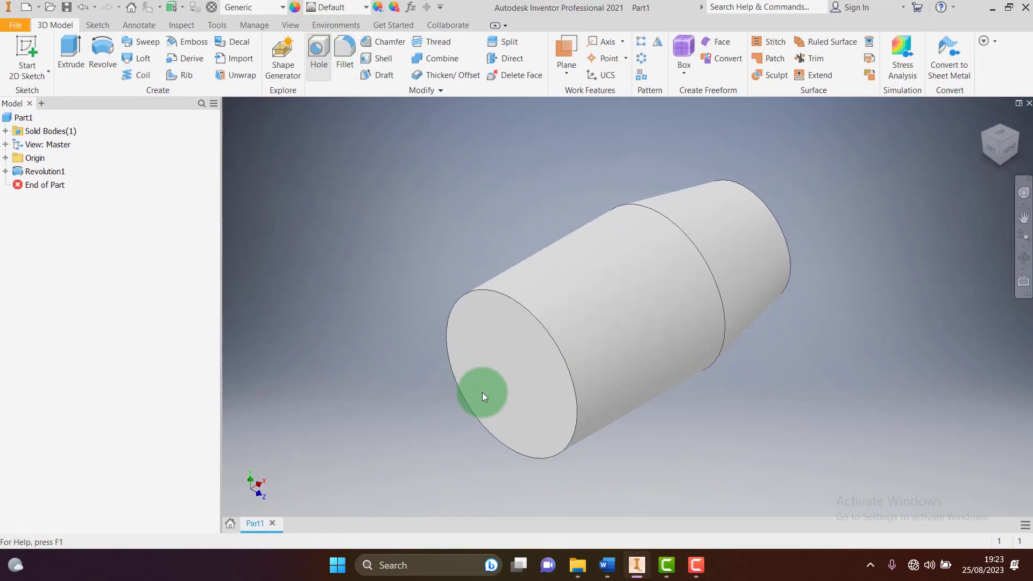
Place a hole centred on the large end face as an M16x2 thread, Through All, and compare with the Word drawing
left_click(499, 375)
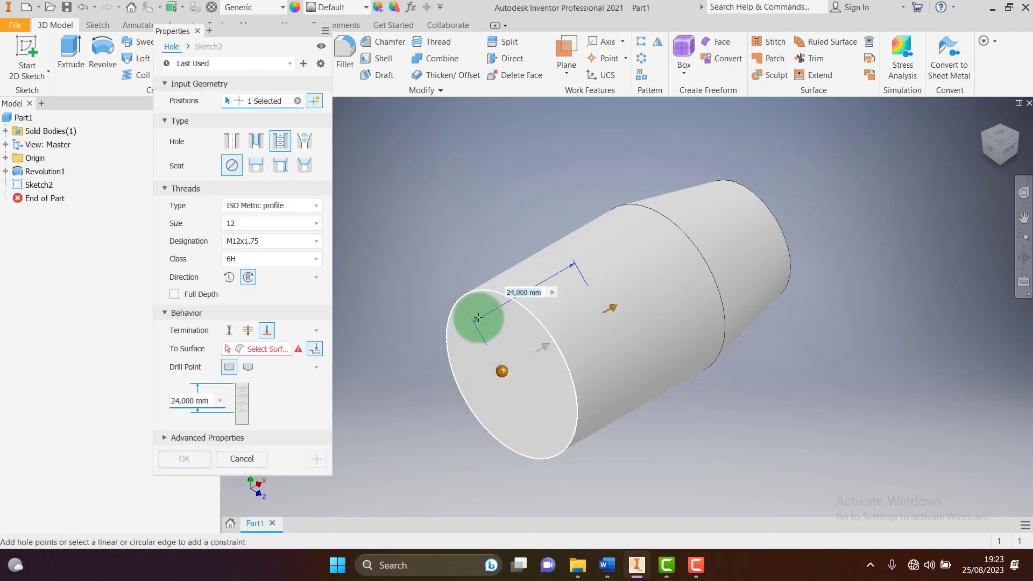
left_click(477, 292)
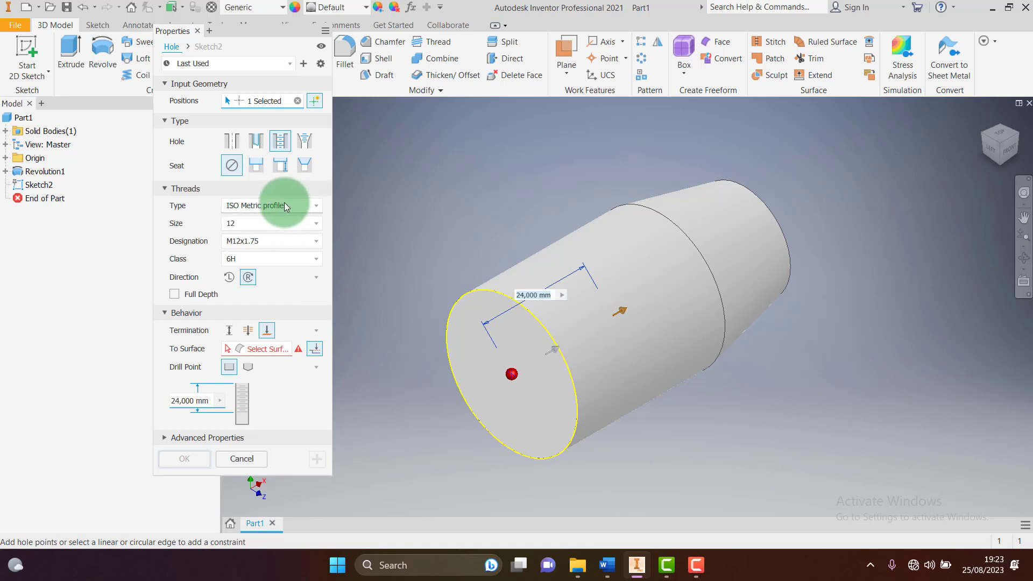
left_click(241, 224)
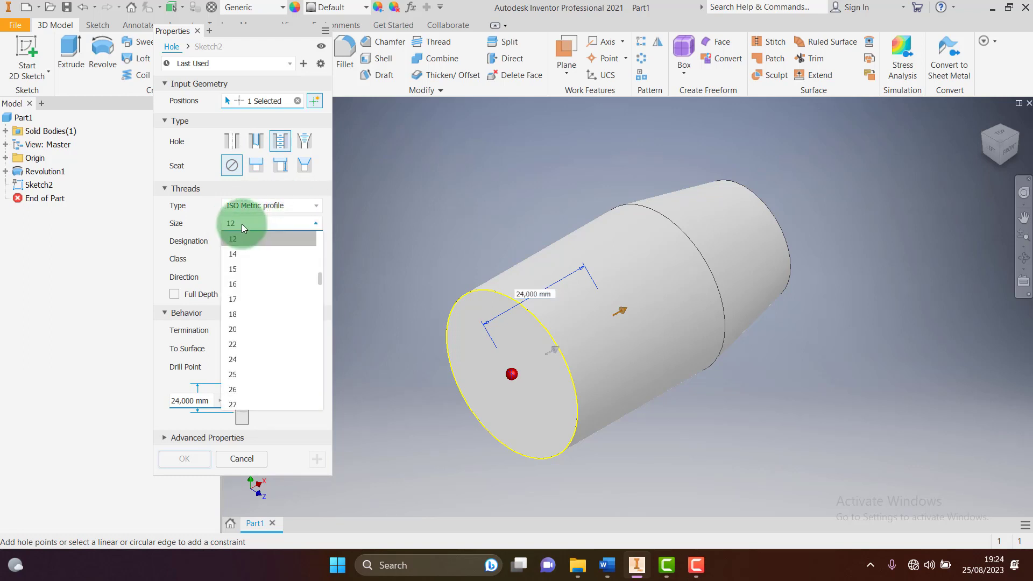
left_click(241, 280)
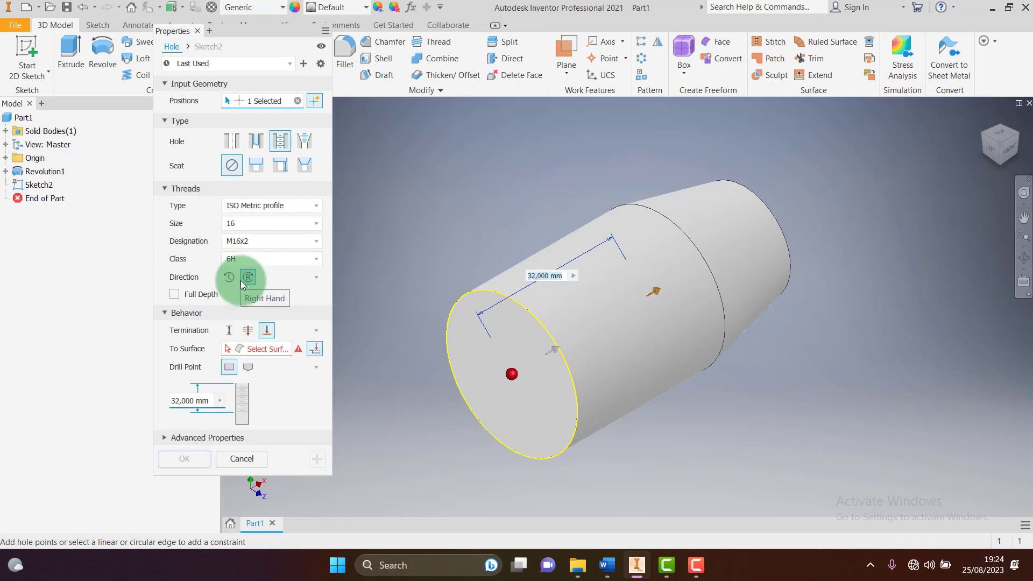
left_click(248, 331)
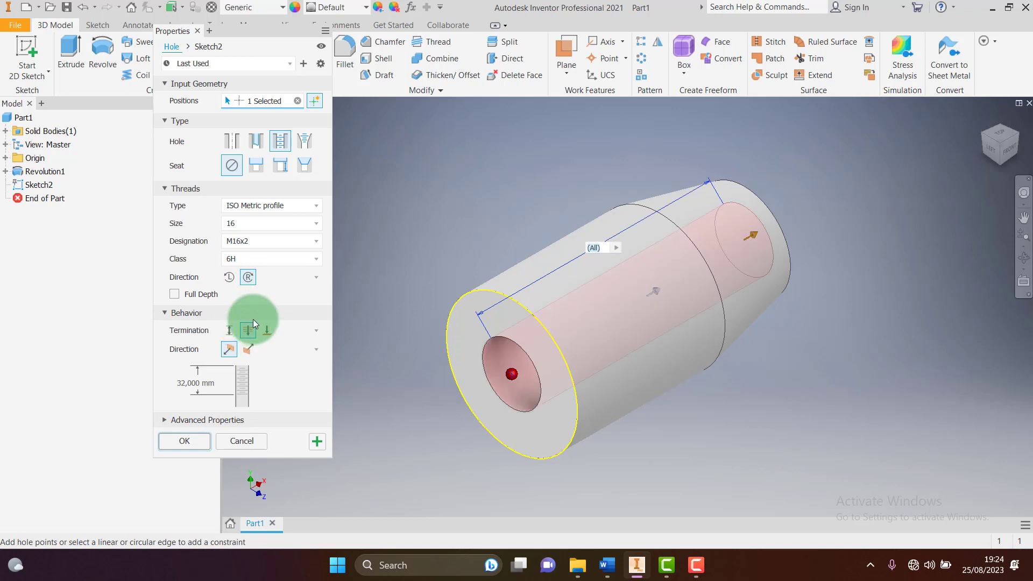
left_click(638, 565)
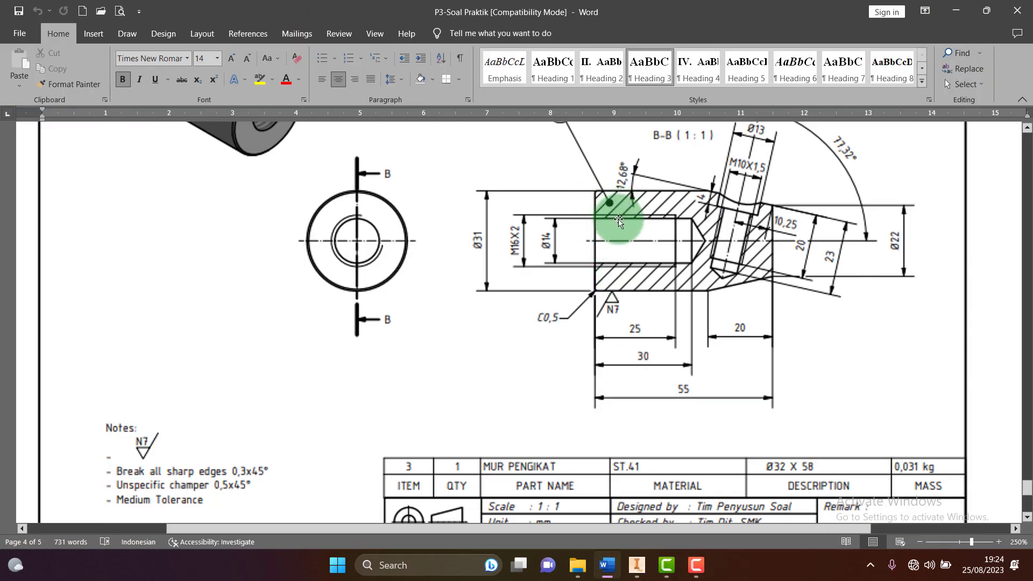
left_click(637, 564)
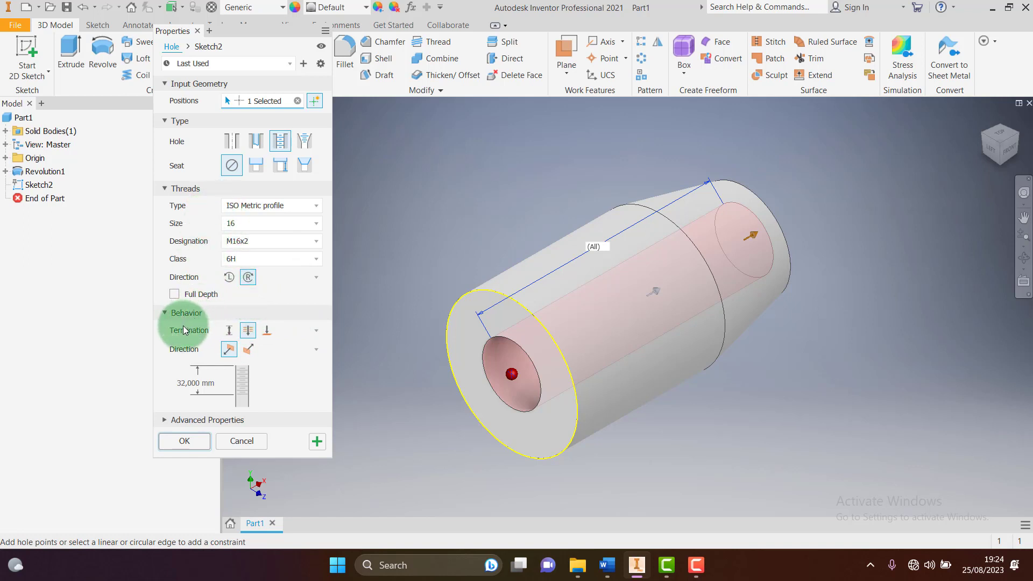
Switch the hole termination to Distance with an angled drill point, checking the Word drawing
left_click(233, 333)
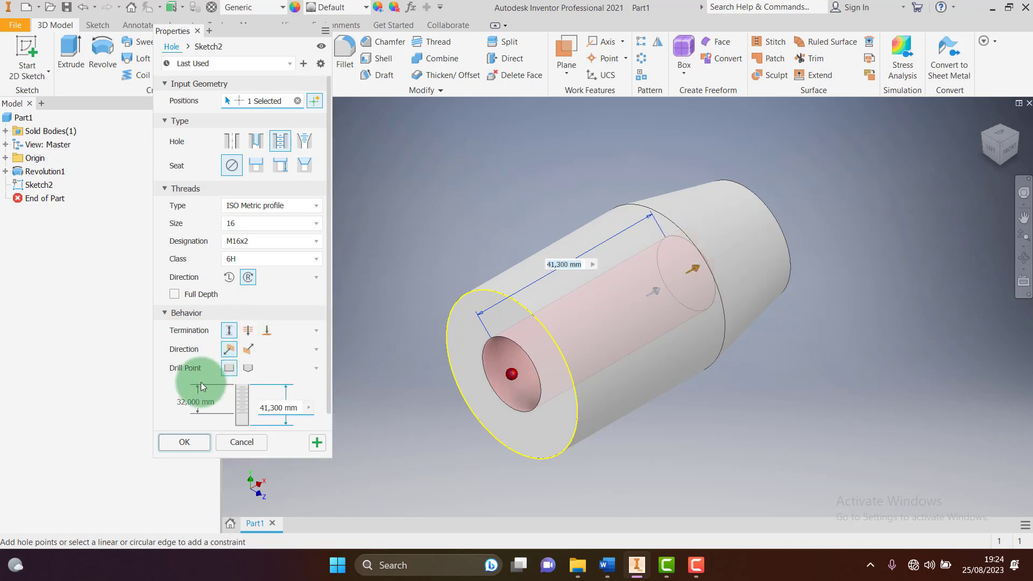
left_click(248, 368)
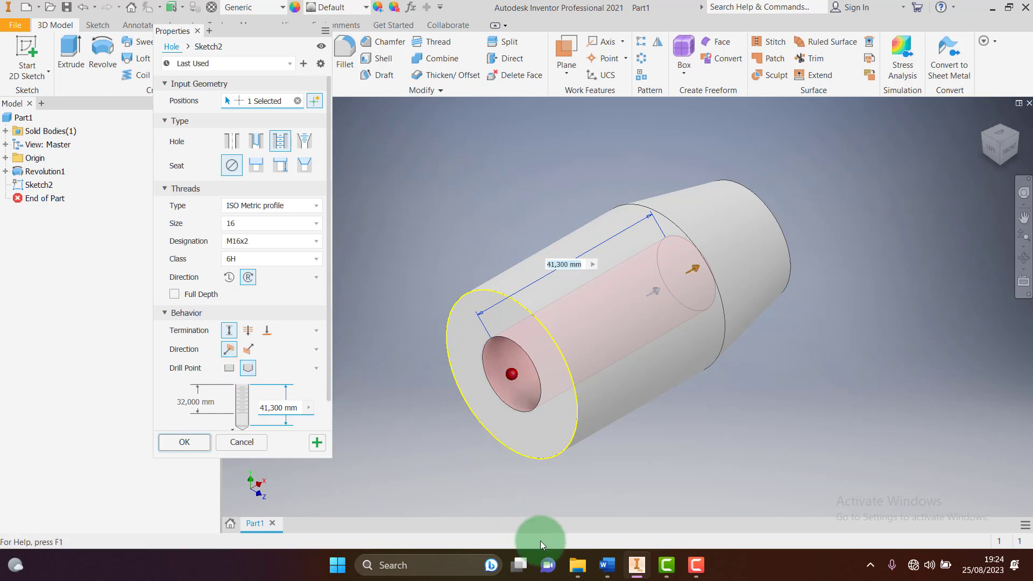
left_click(635, 568)
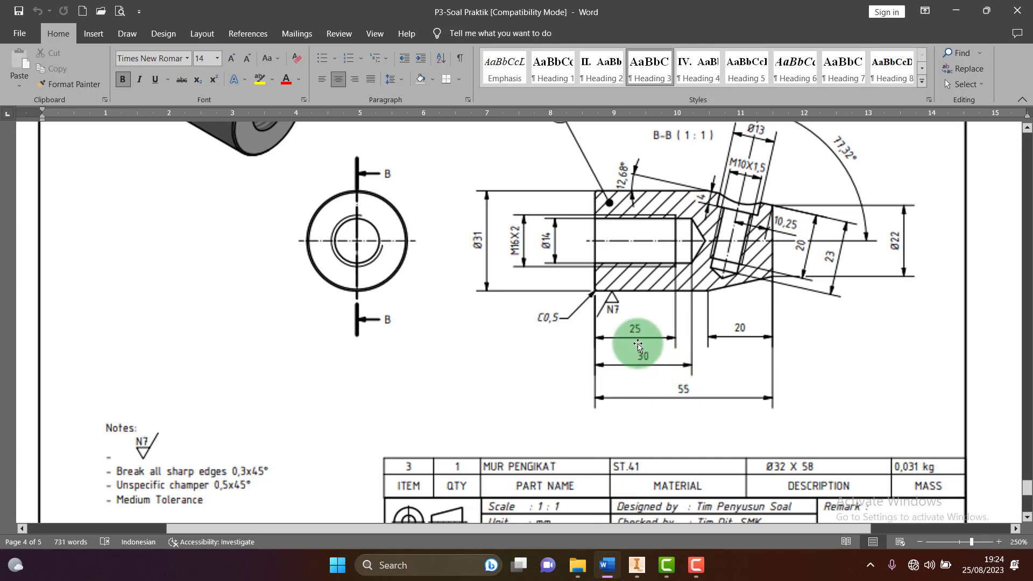
left_click(636, 565)
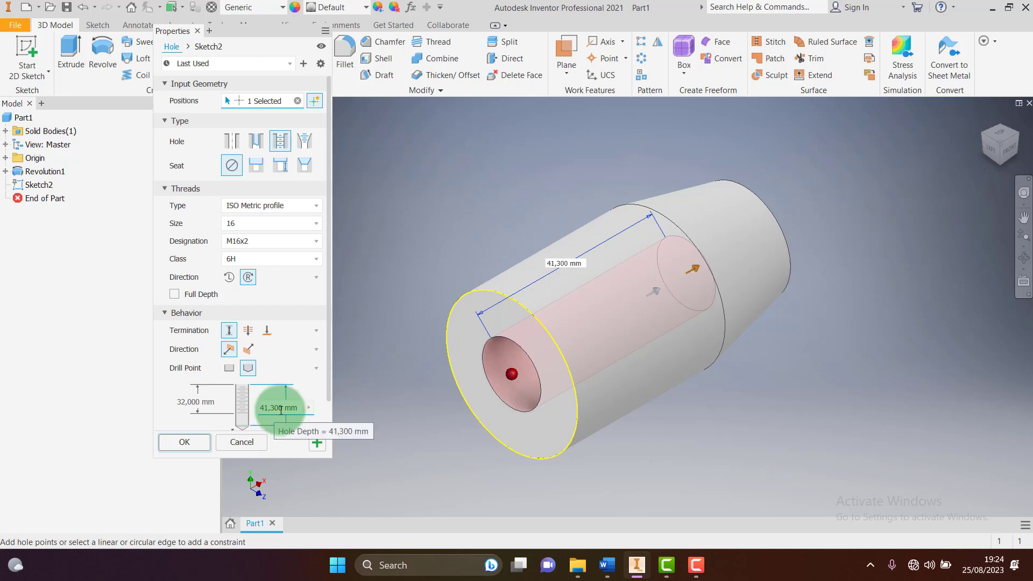
Enter a 30 mm hole depth and 25 mm thread depth, then create the hole
left_click(258, 407)
type("30")
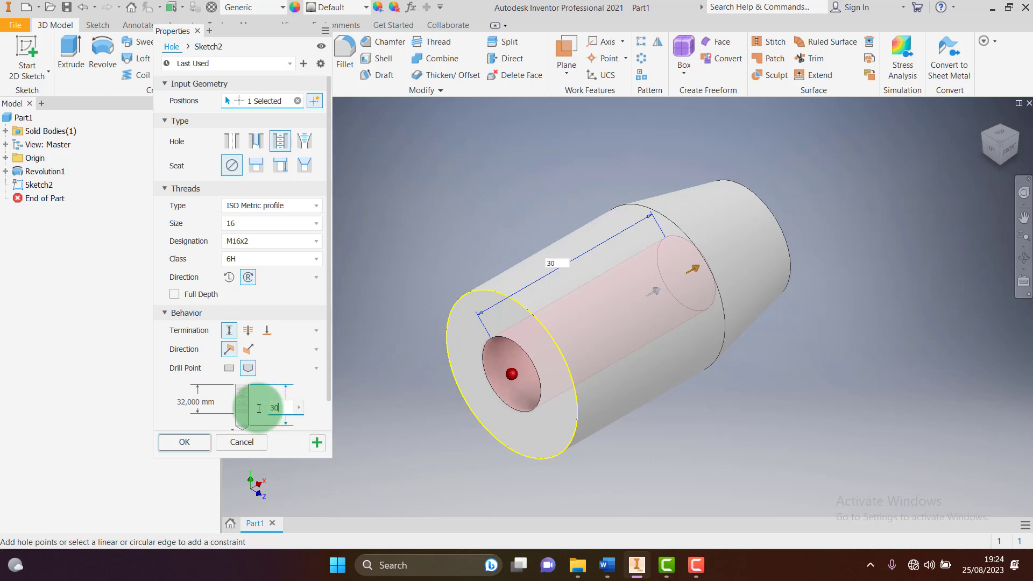
left_click(193, 402)
left_click_drag(192, 402, 143, 407)
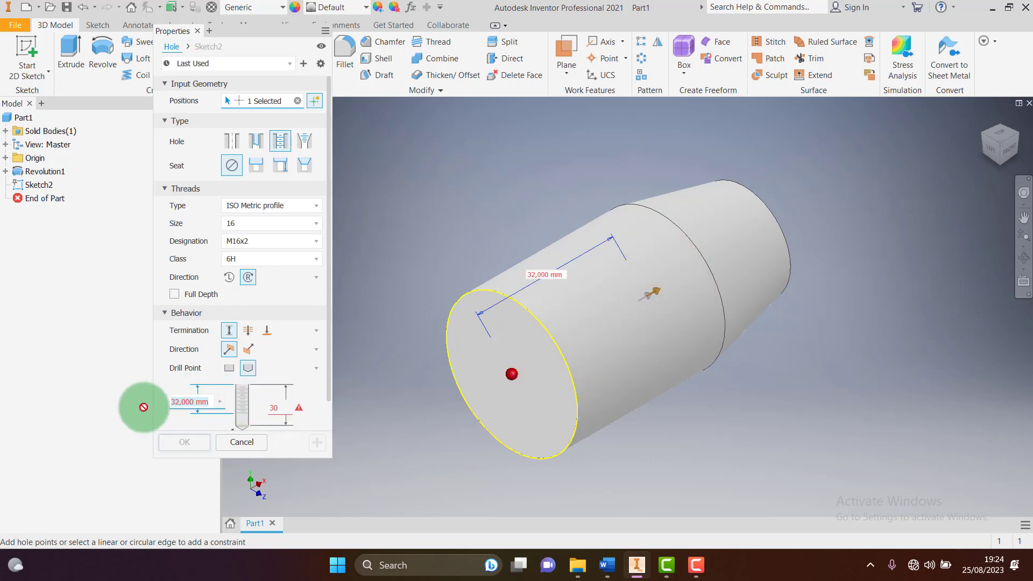
type("25")
left_click(285, 351)
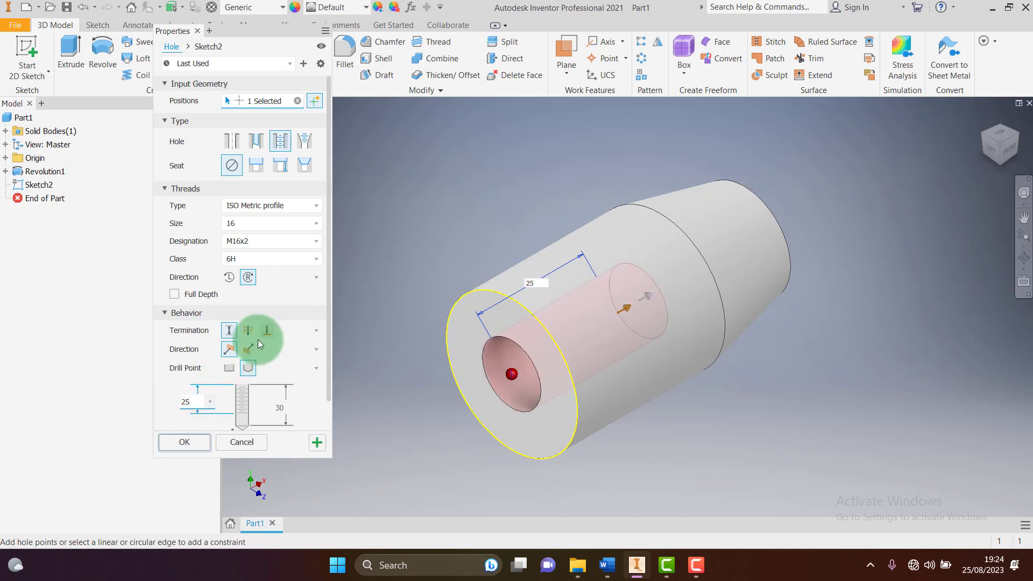
left_click(239, 390)
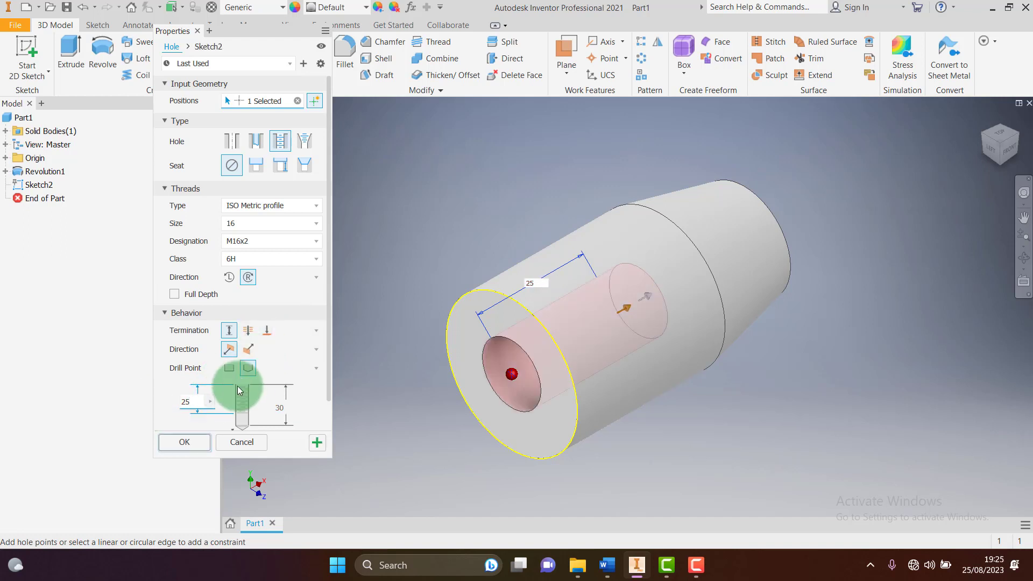
left_click(184, 442)
left_click(738, 395)
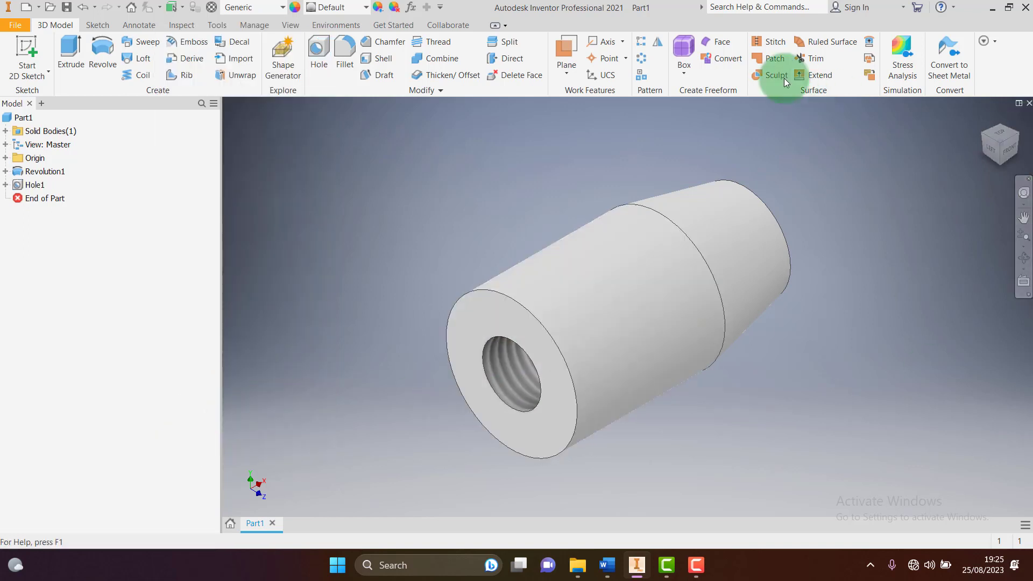
left_click(678, 107)
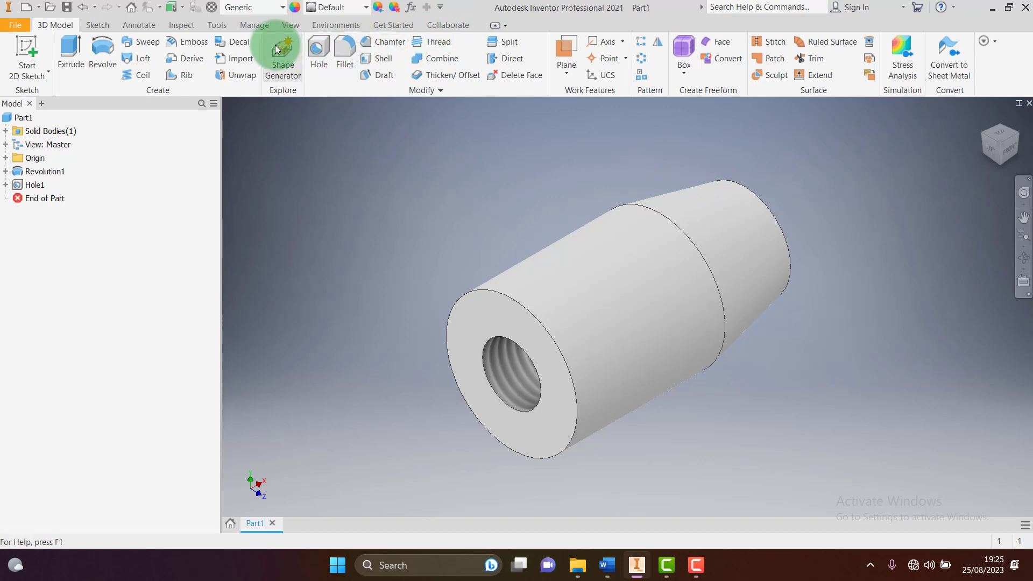
left_click(295, 21)
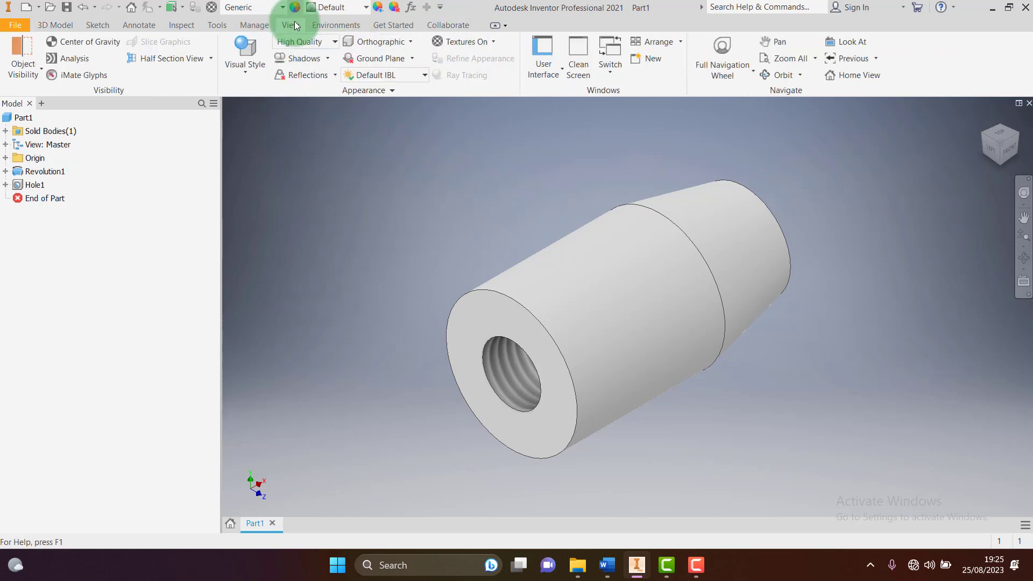
left_click(167, 58)
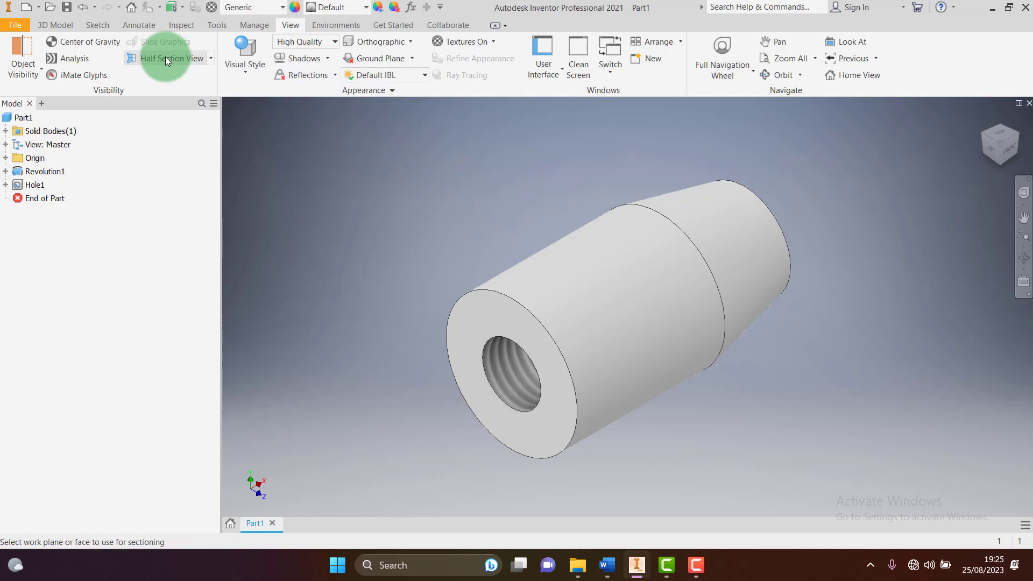
left_click(211, 57)
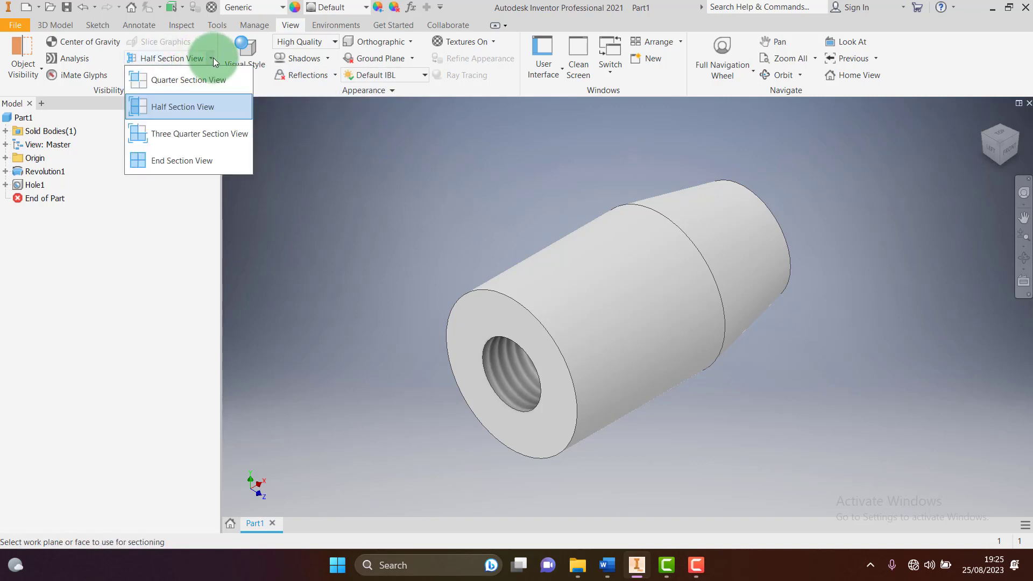
left_click(170, 105)
left_click(6, 157)
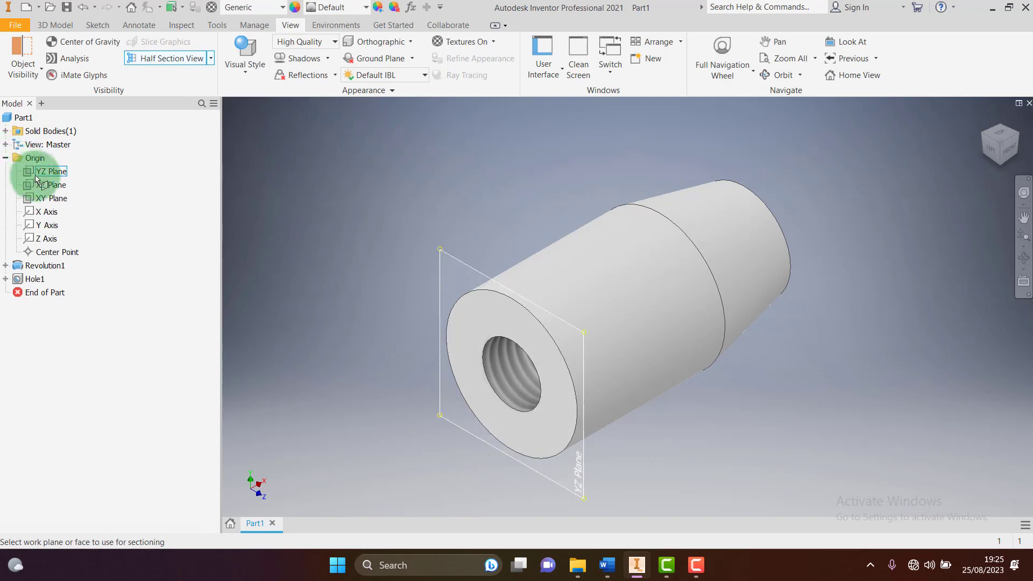
left_click(53, 197)
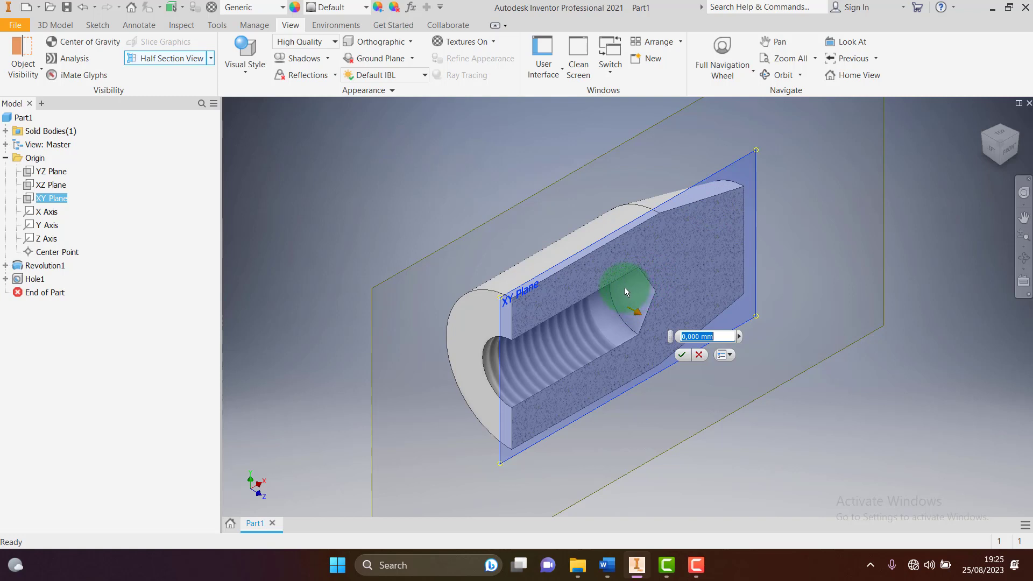
key("Escape")
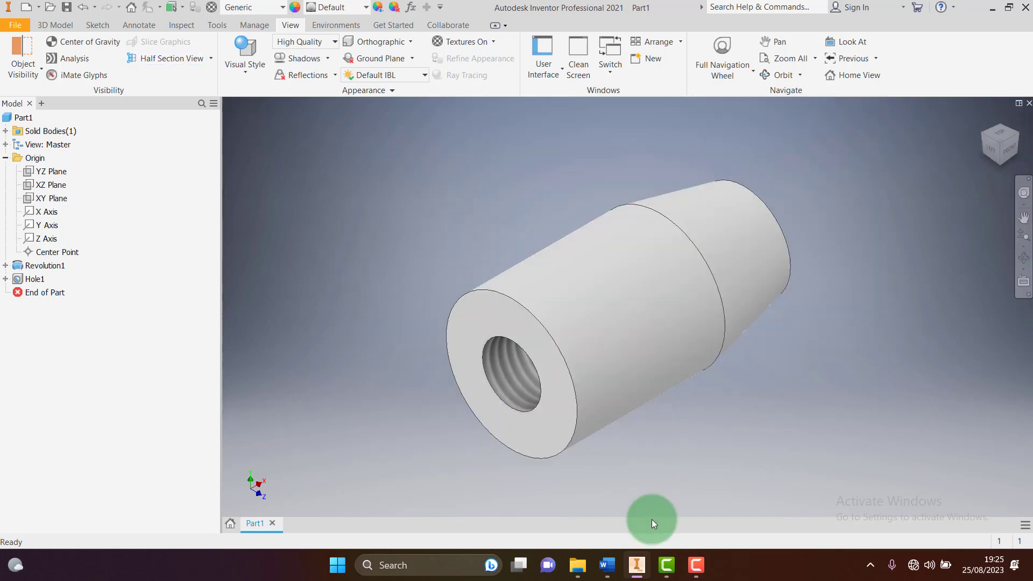
left_click(636, 565)
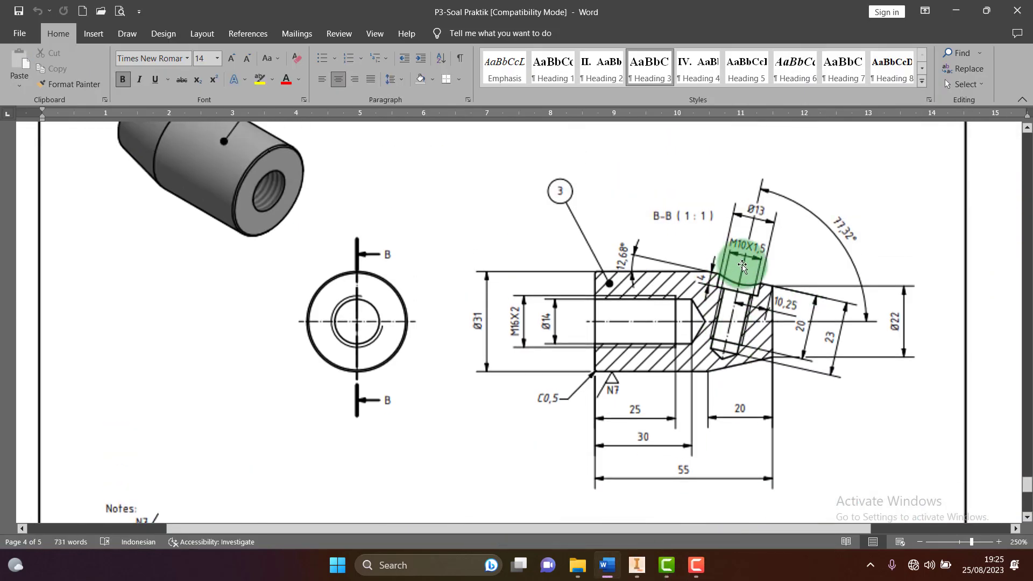
scroll(737, 303, "up", 3)
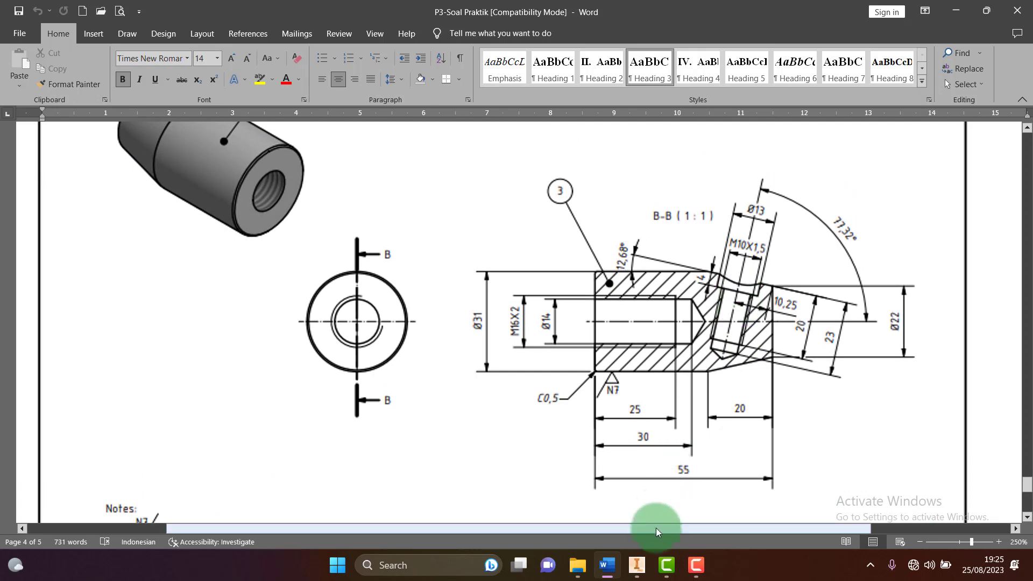
left_click(643, 562)
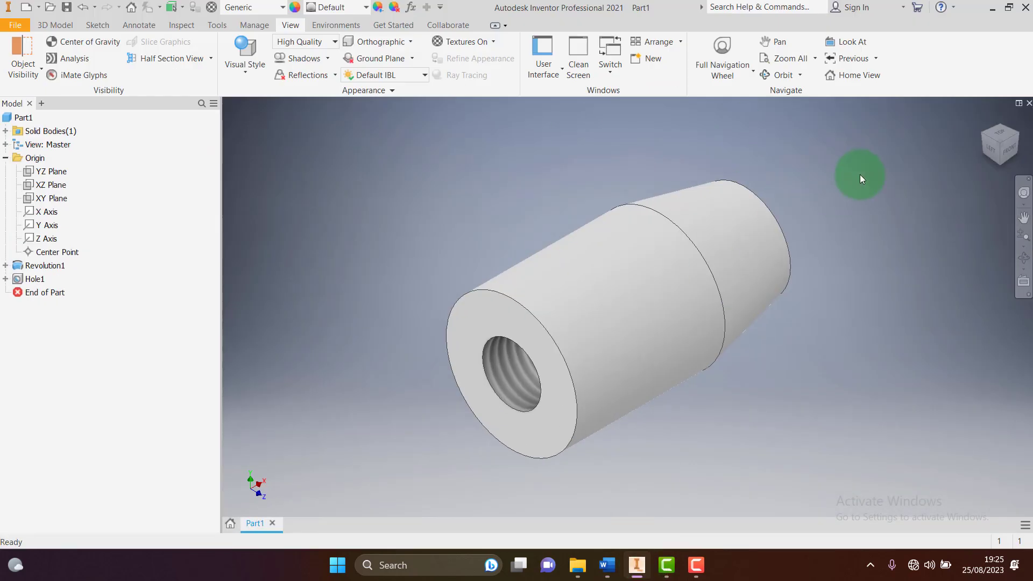
Make the XY Plane visible and start a new sketch on it
left_click(51, 201)
right_click(51, 200)
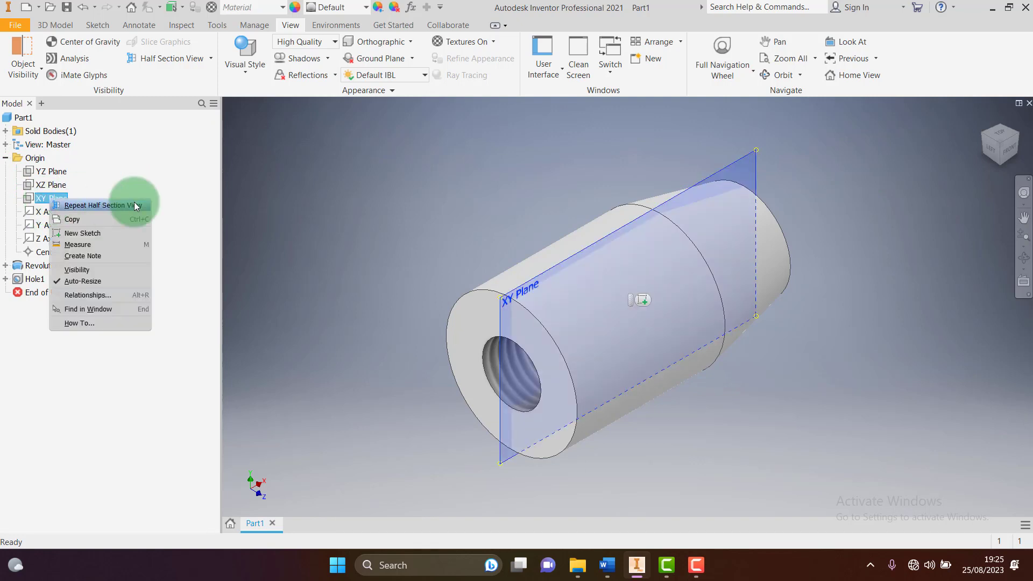
left_click(96, 267)
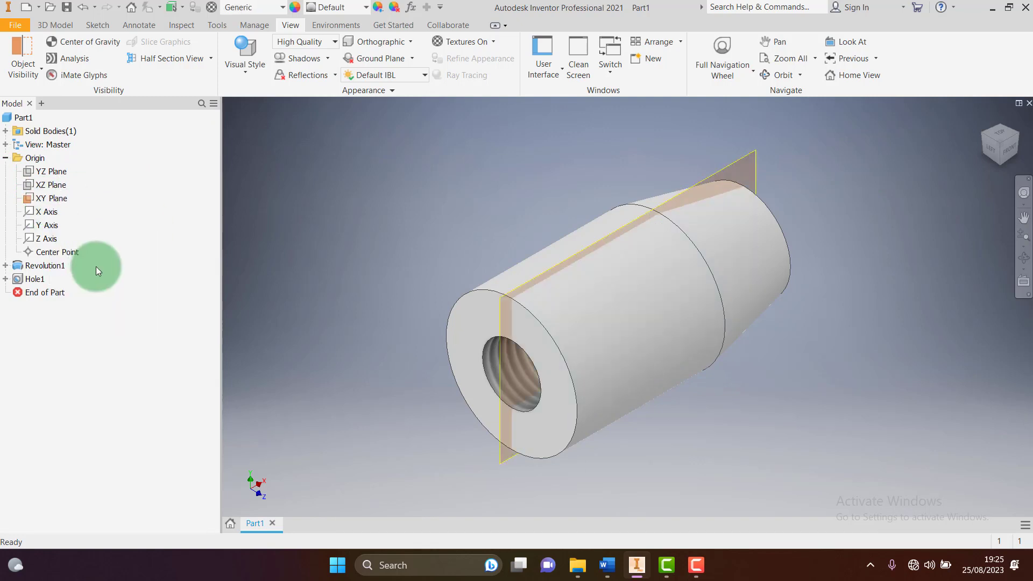
left_click(754, 155)
left_click(769, 147)
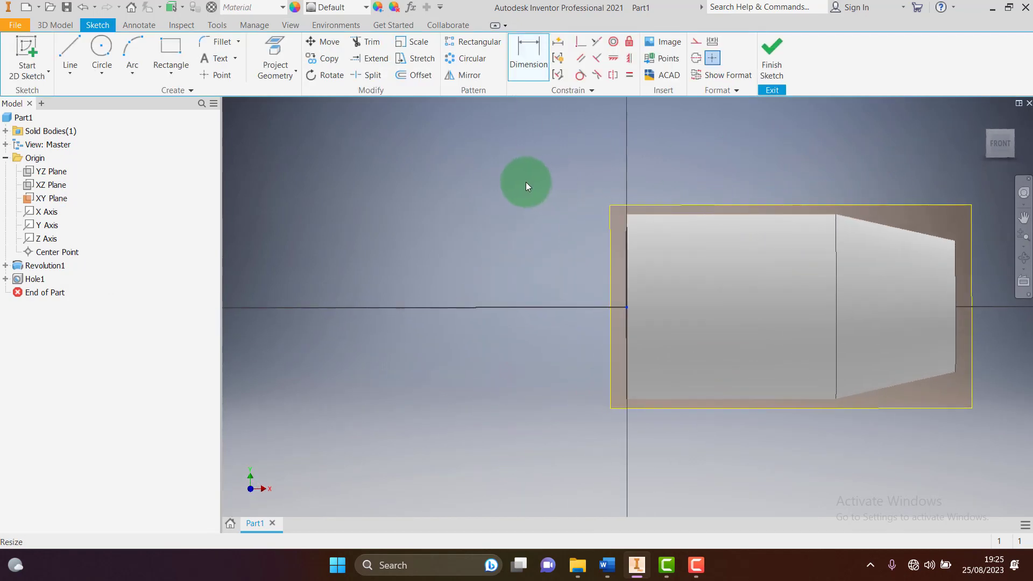
Slice the part with F7, project the slanted top edge, and finish the sketch
scroll(582, 147, "down", 3)
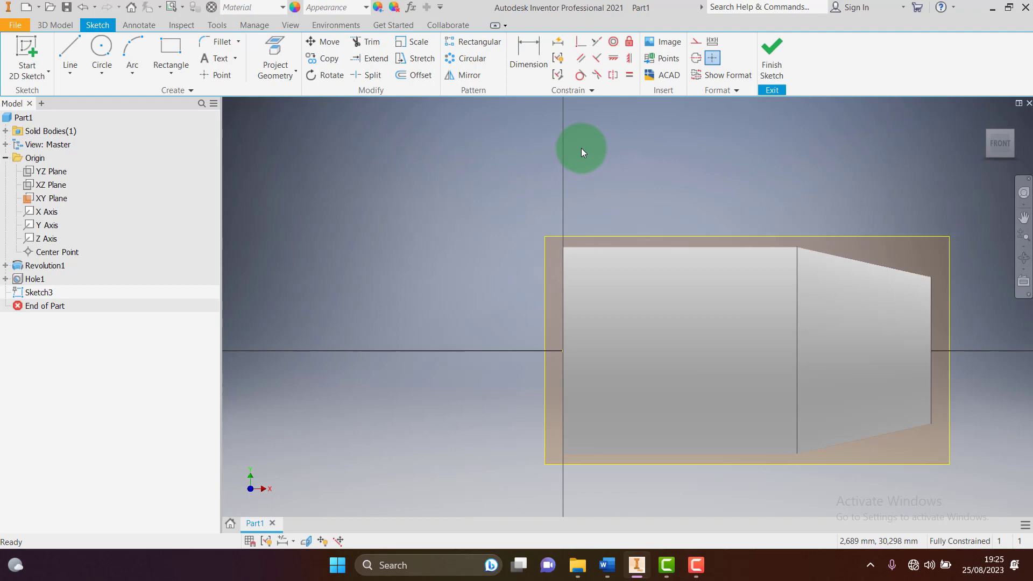
key("F7")
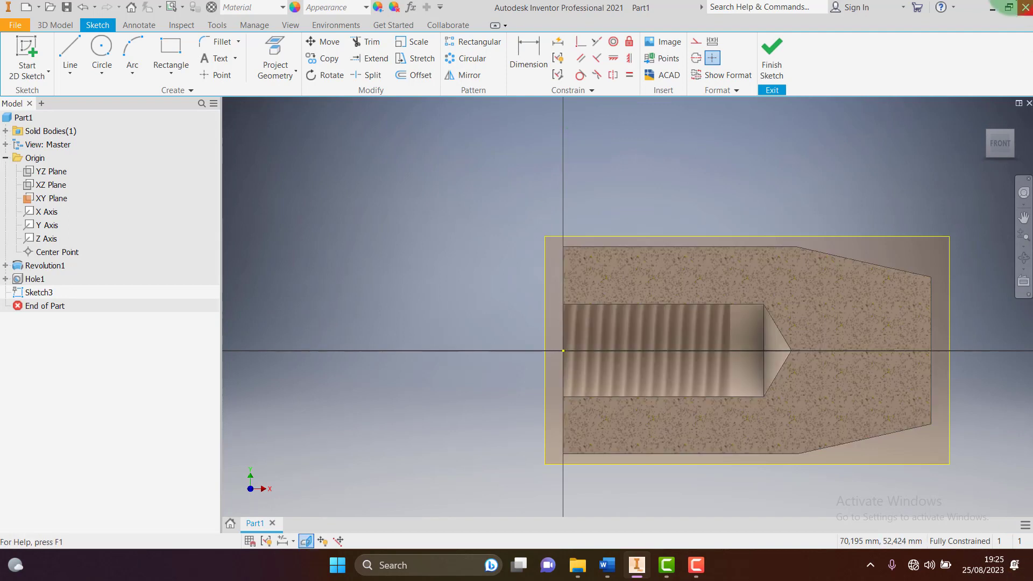
scroll(435, 240, "up", 4)
scroll(567, 250, "down", 5)
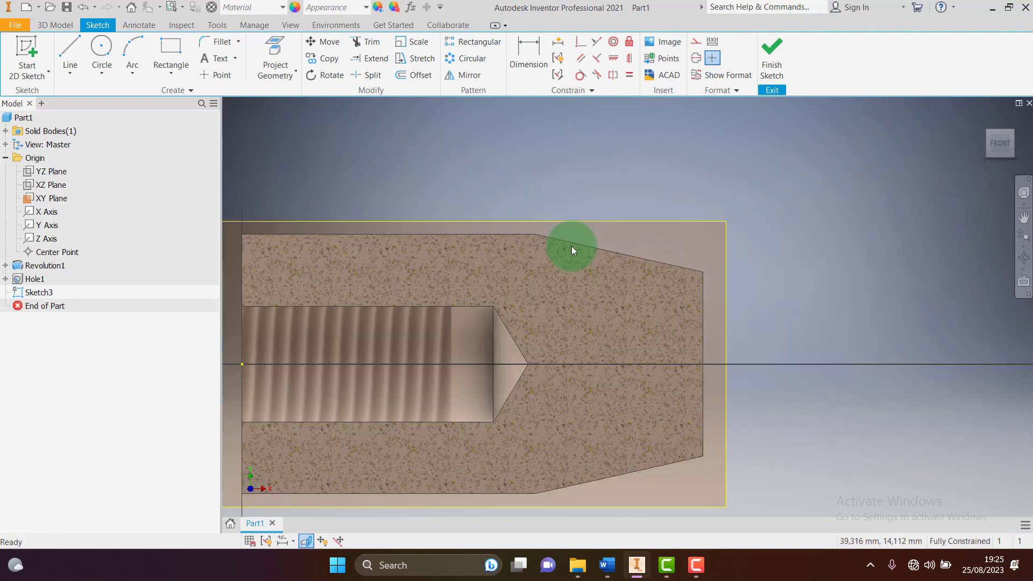
left_click(275, 49)
left_click(634, 257)
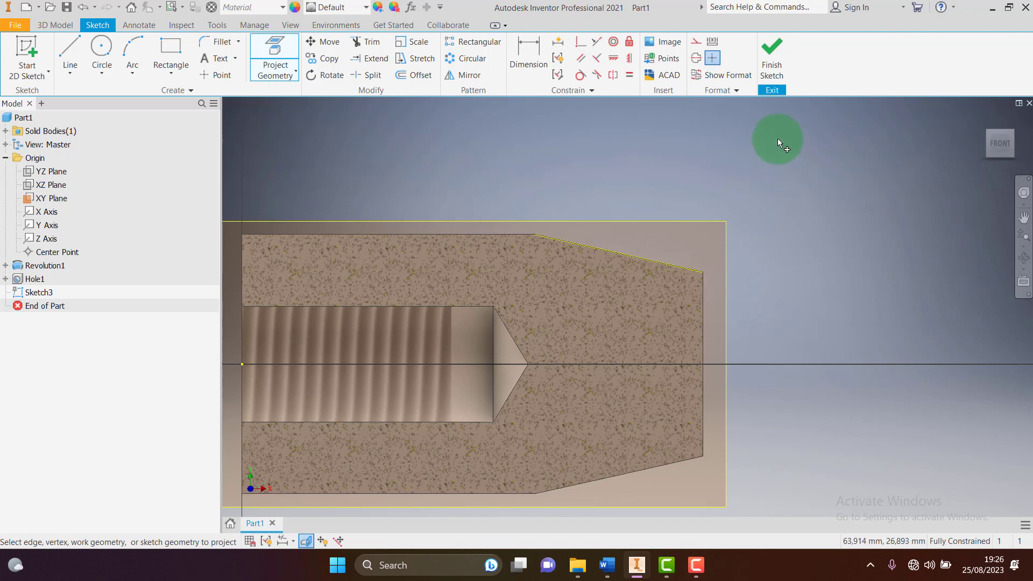
left_click(772, 63)
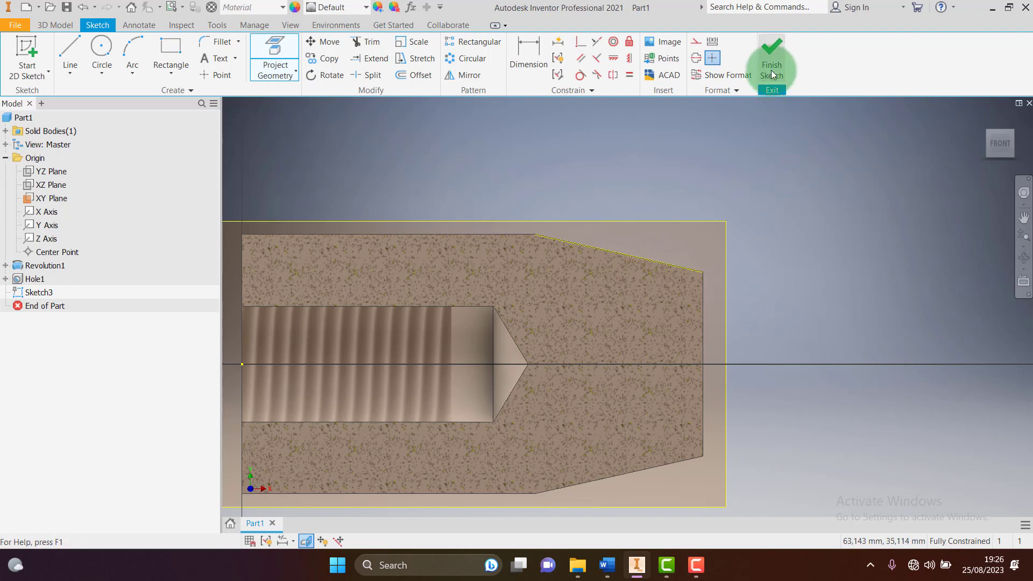
left_click(450, 225)
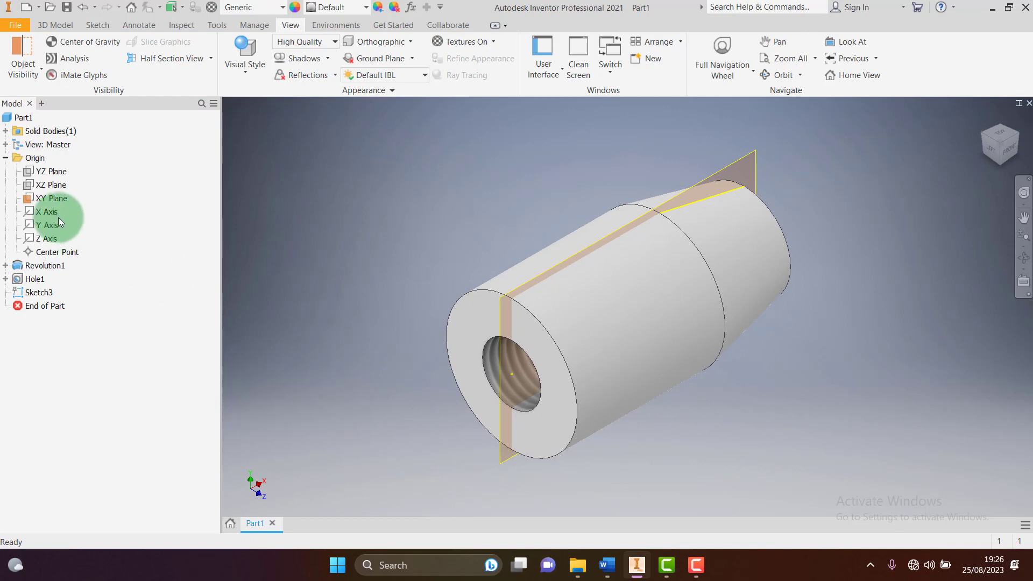
Hide the XY Plane from the model view
right_click(53, 198)
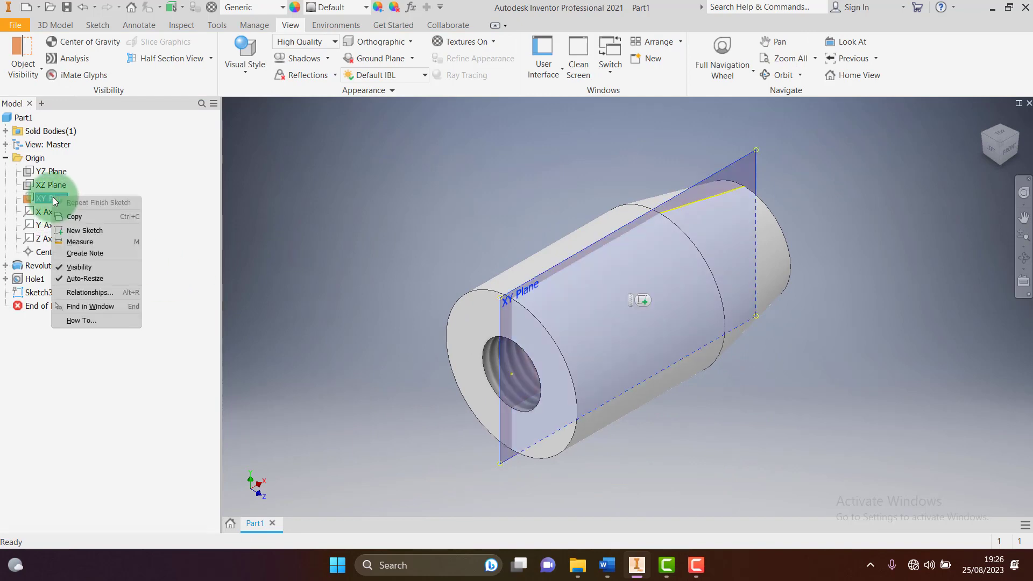
left_click(104, 269)
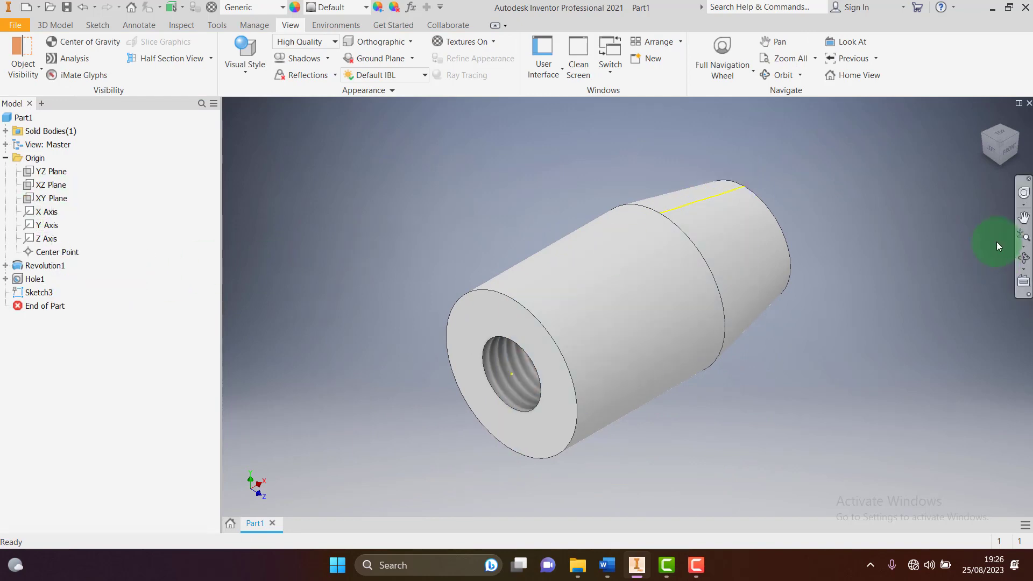
left_click(1019, 138)
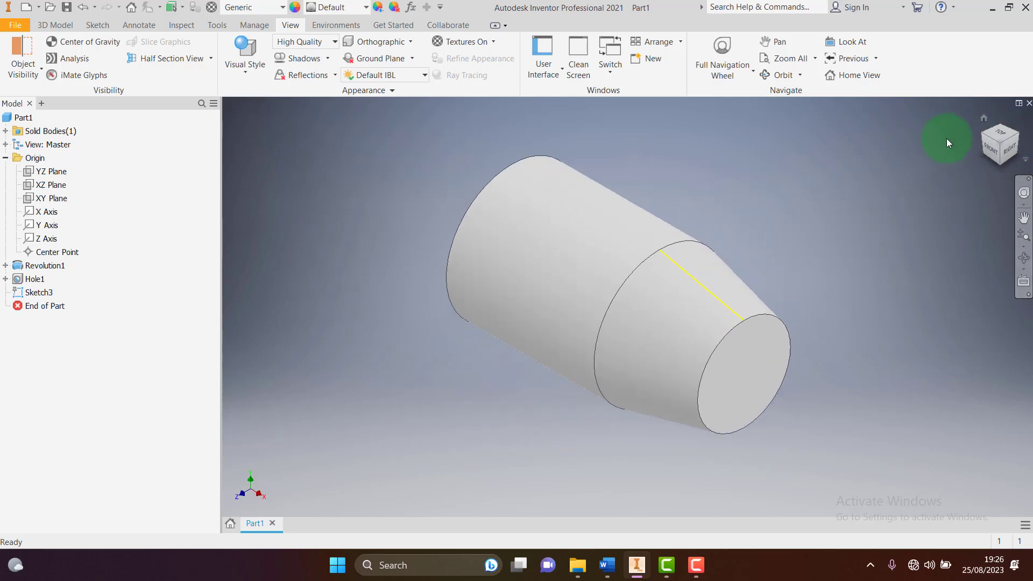
Create Work Plane1 through the cone's straight edge, tangent to its surface, check it from the front, then select it
left_click(63, 25)
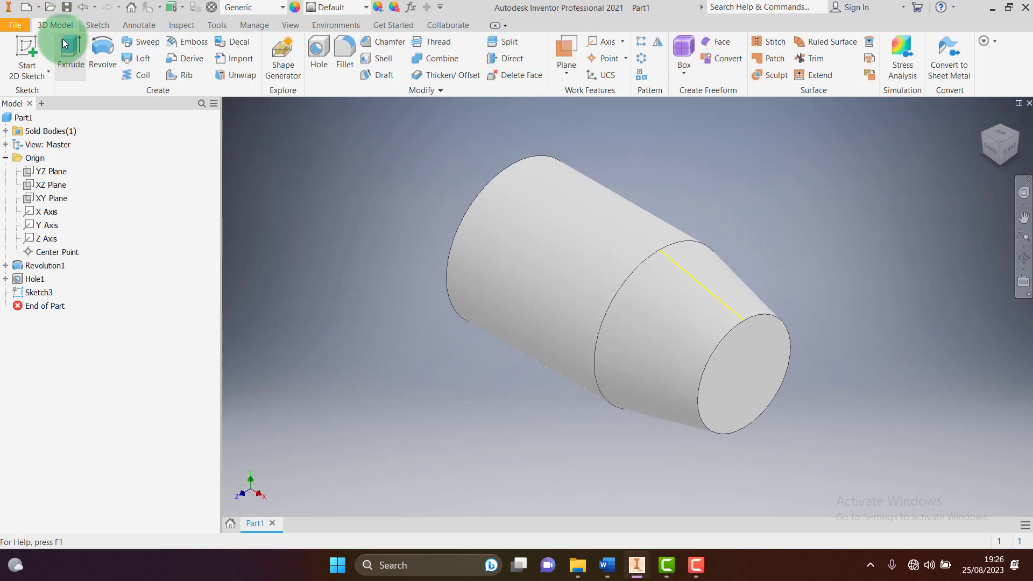
left_click(564, 45)
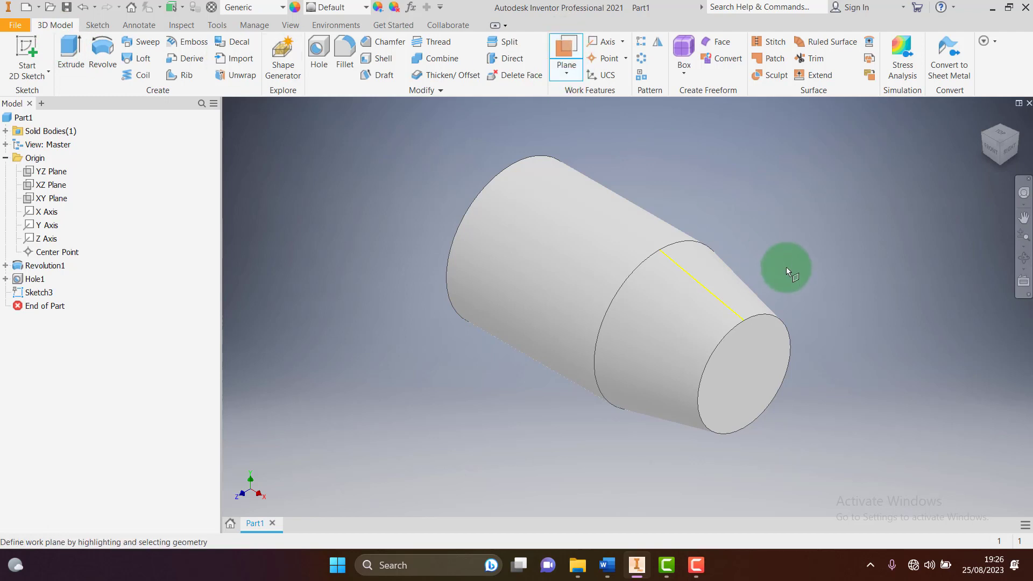
left_click(718, 300)
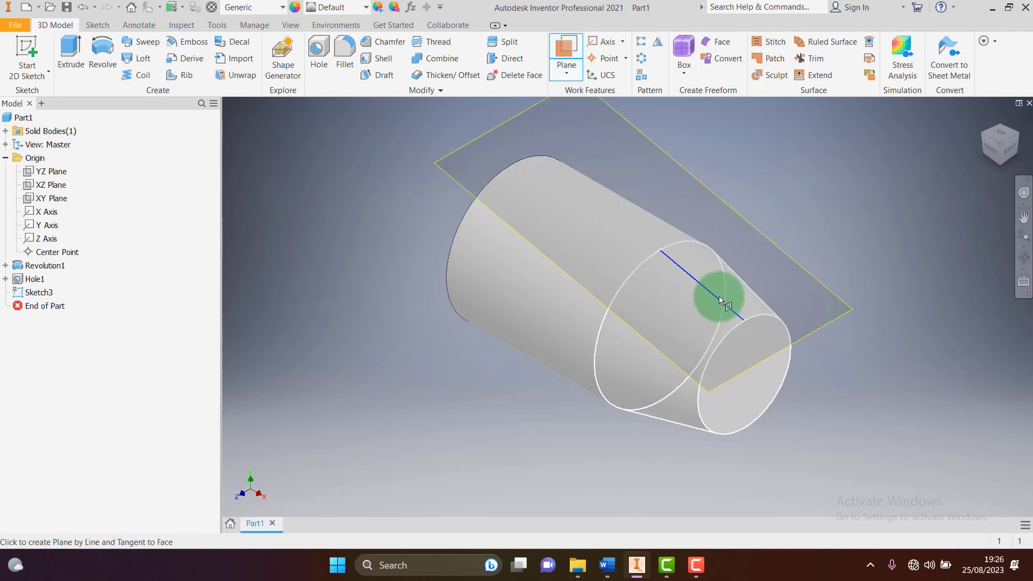
left_click(712, 285)
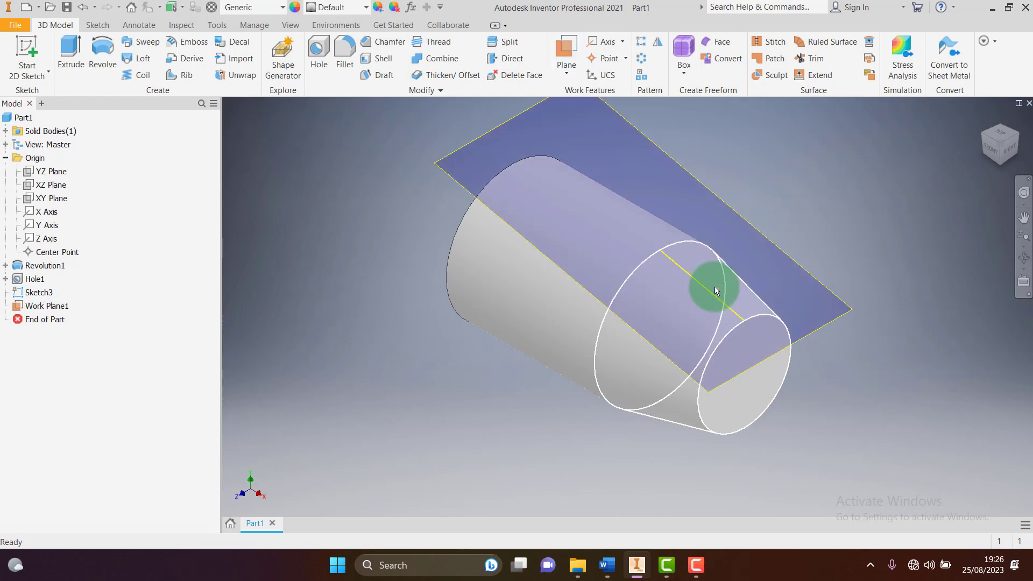
left_click(986, 153)
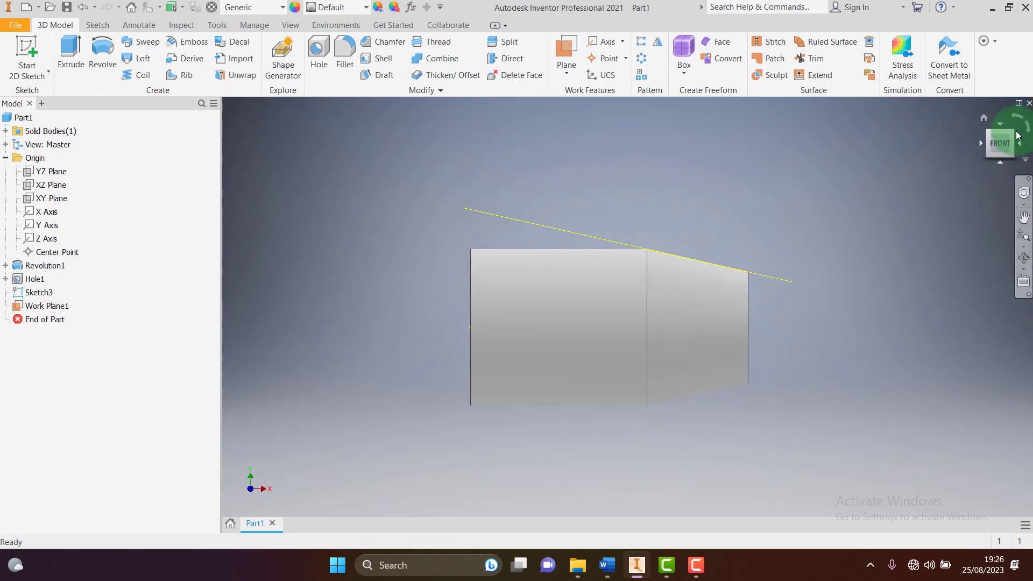
left_click_drag(999, 143, 887, 176)
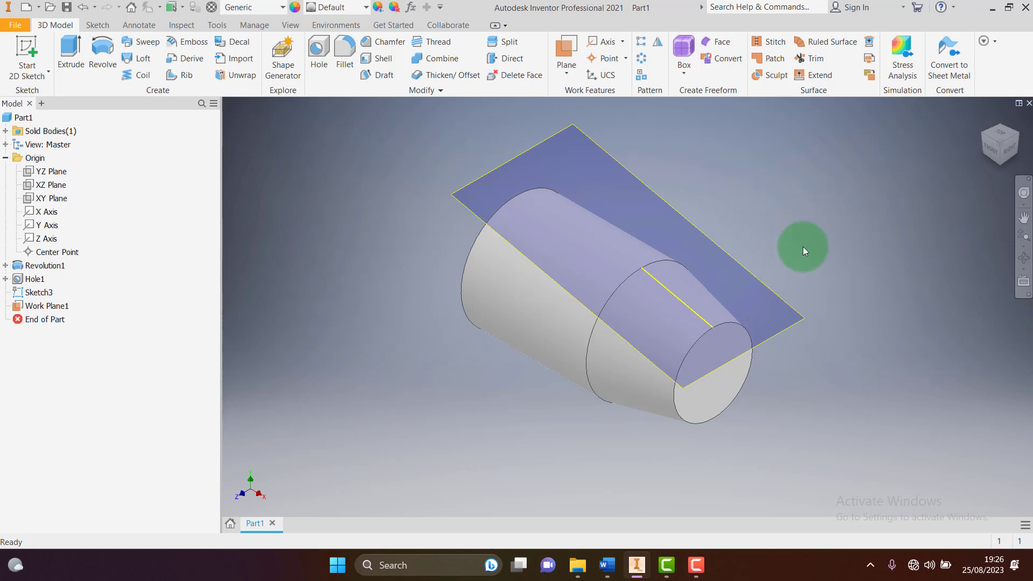
left_click(573, 124)
Sketch on Work Plane1 with the projected centre axis line and a hole-centre point on it
key("s")
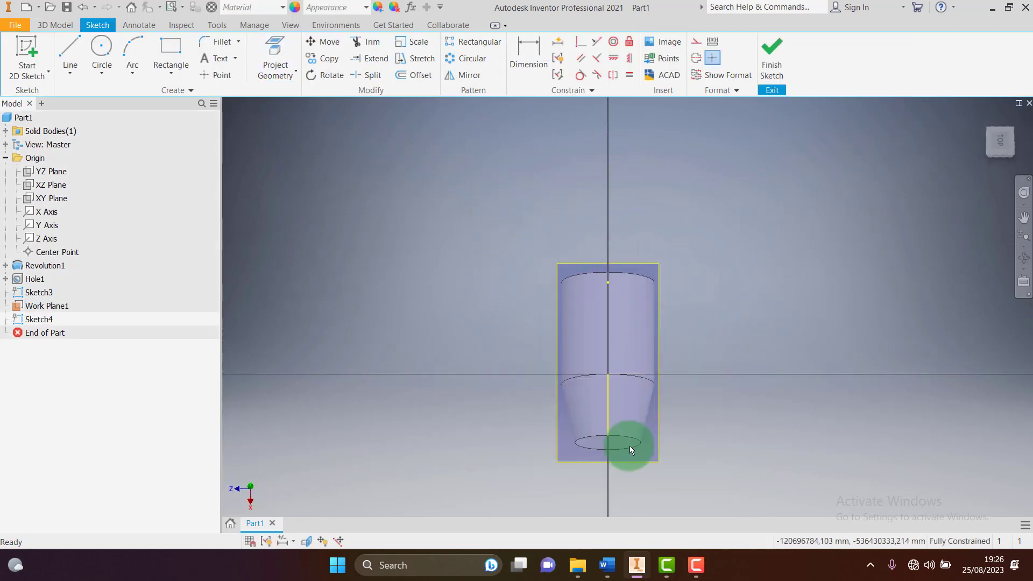
scroll(624, 441, "up", 3)
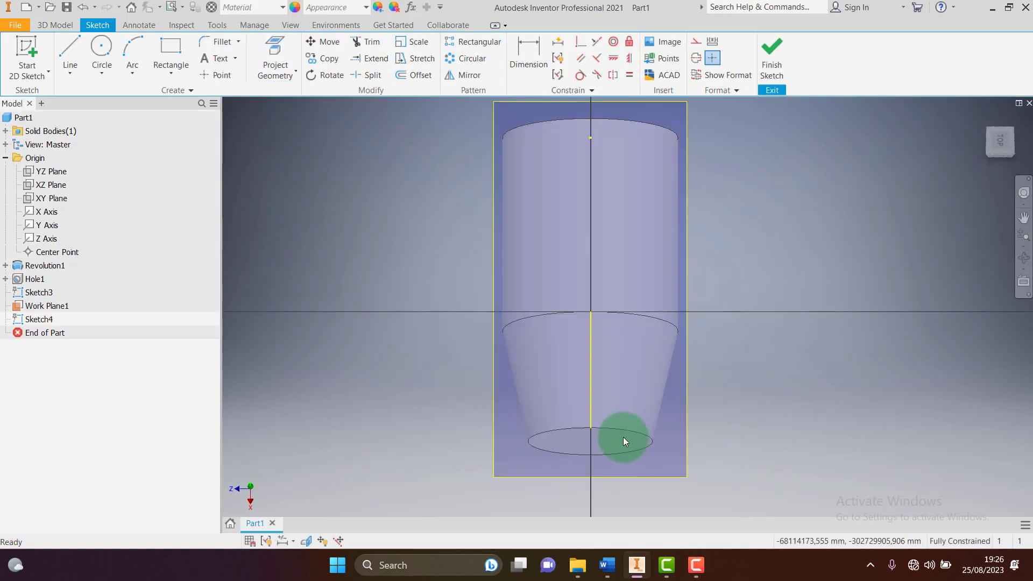
left_click(284, 68)
left_click(592, 380)
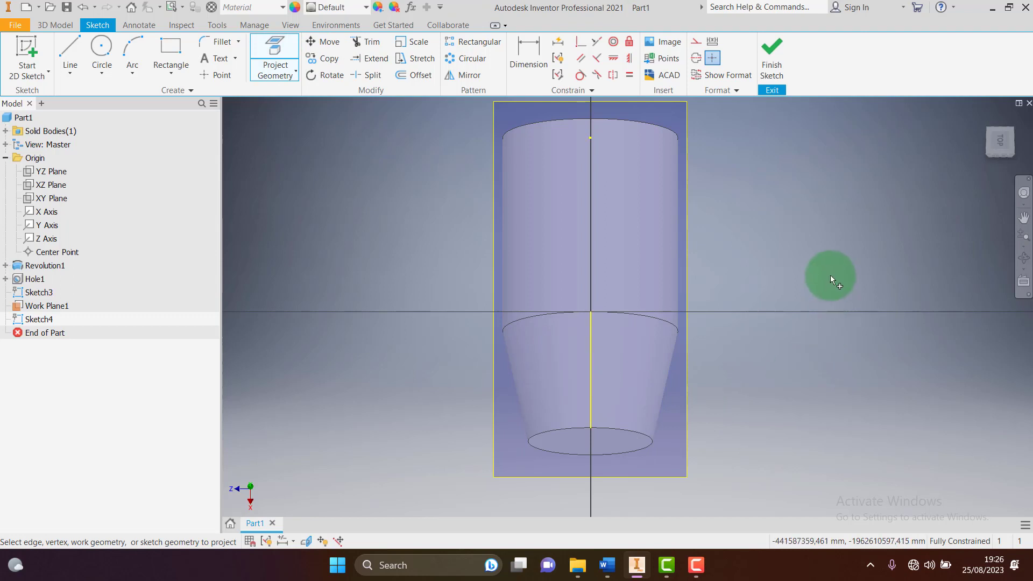
left_click(204, 75)
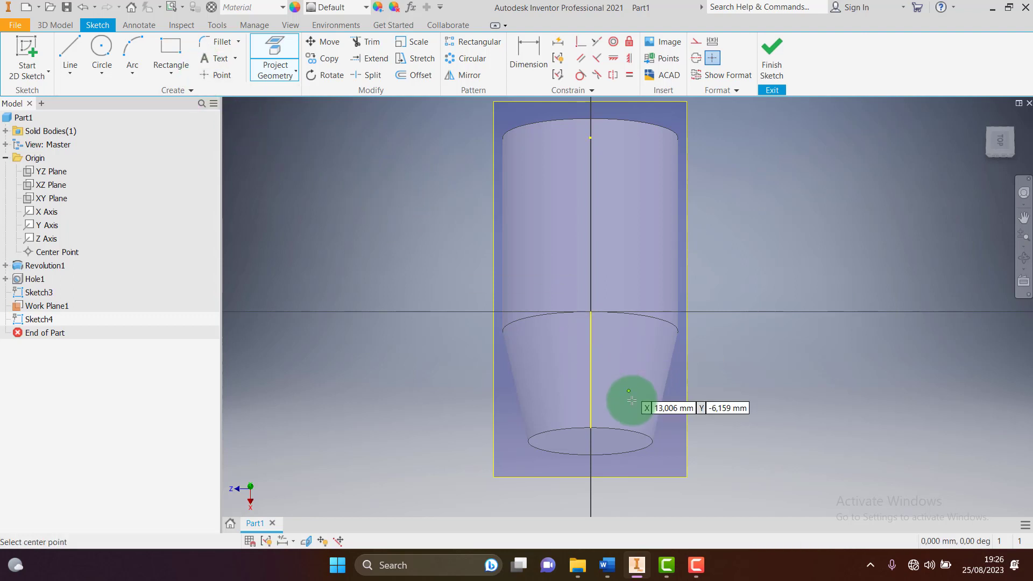
left_click(591, 370)
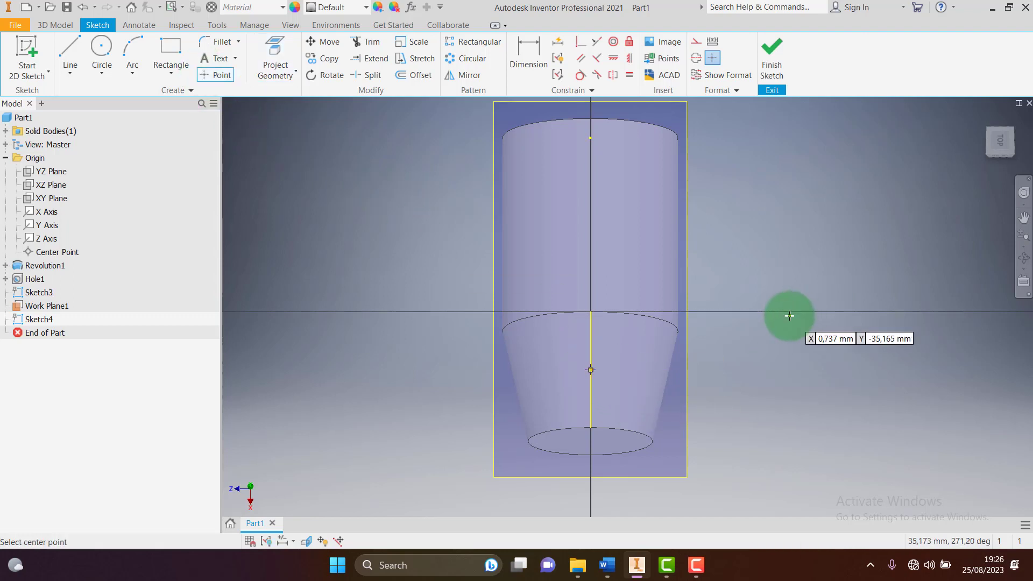
left_click(772, 59)
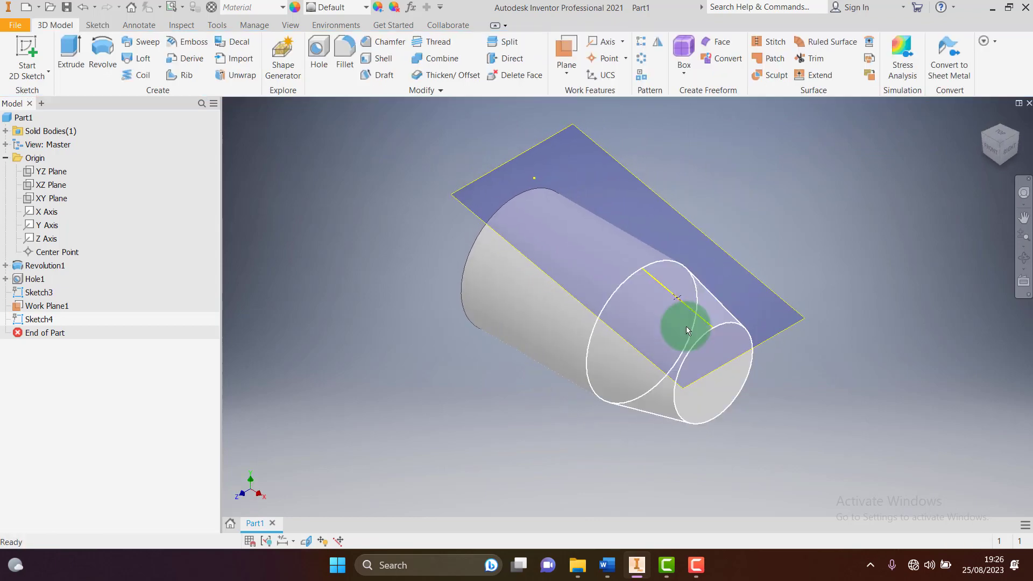
Begin a hole at the Sketch4 point and bring up the Word drawing of the angled M10X1,5 hole
scroll(687, 330, "up", 5)
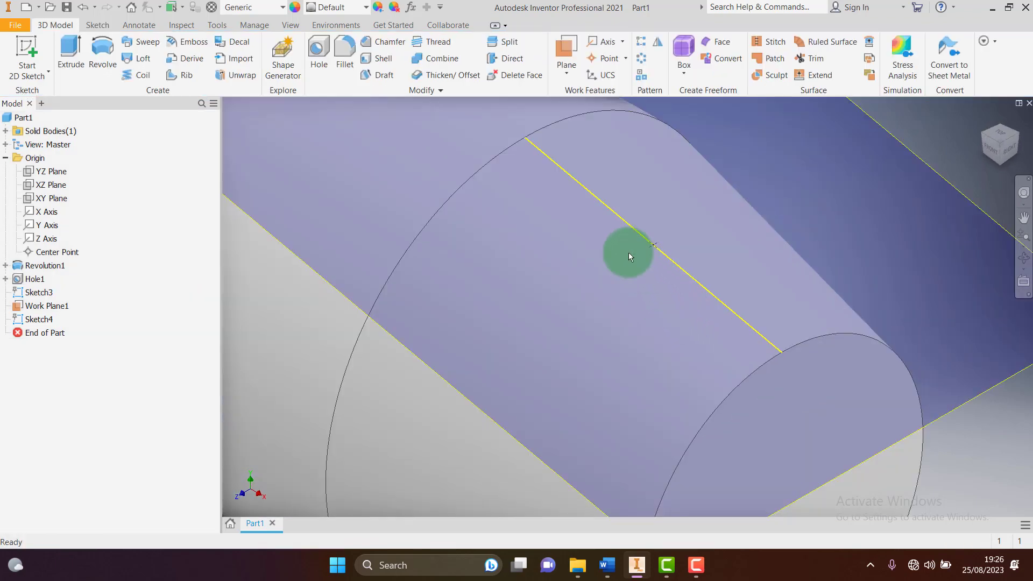
scroll(626, 253, "down", 2)
left_click(338, 56)
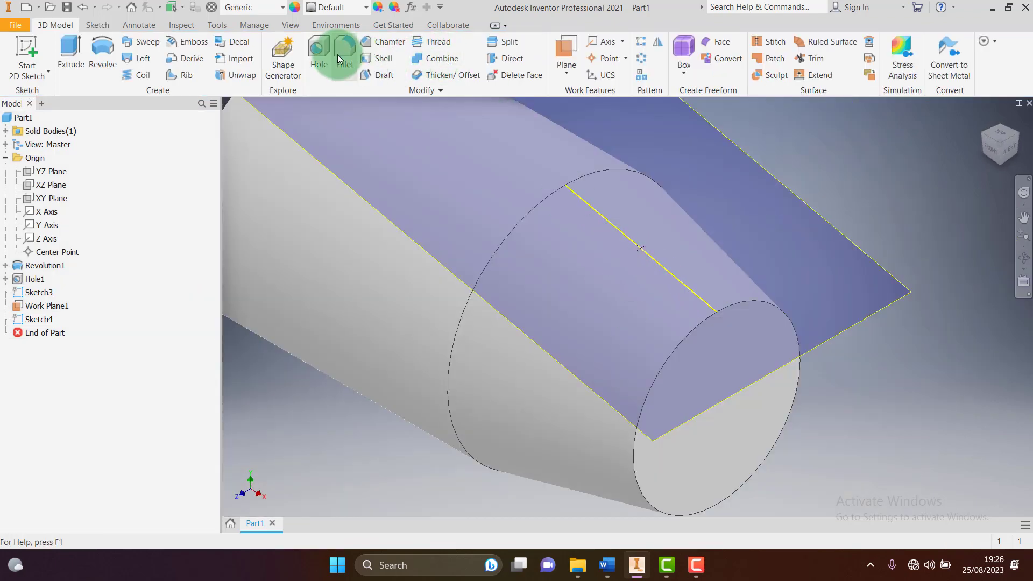
left_click(320, 49)
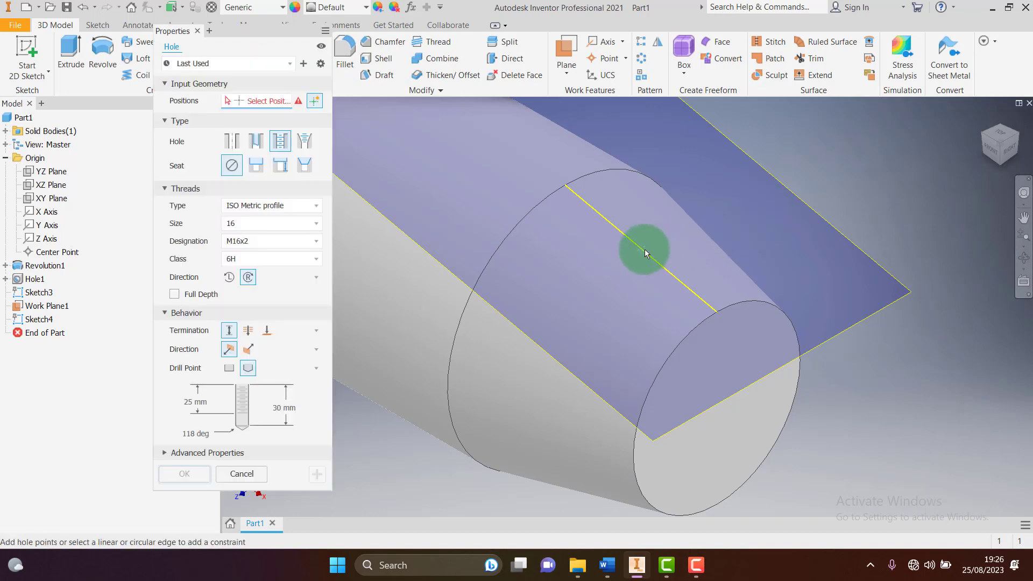
left_click(644, 249)
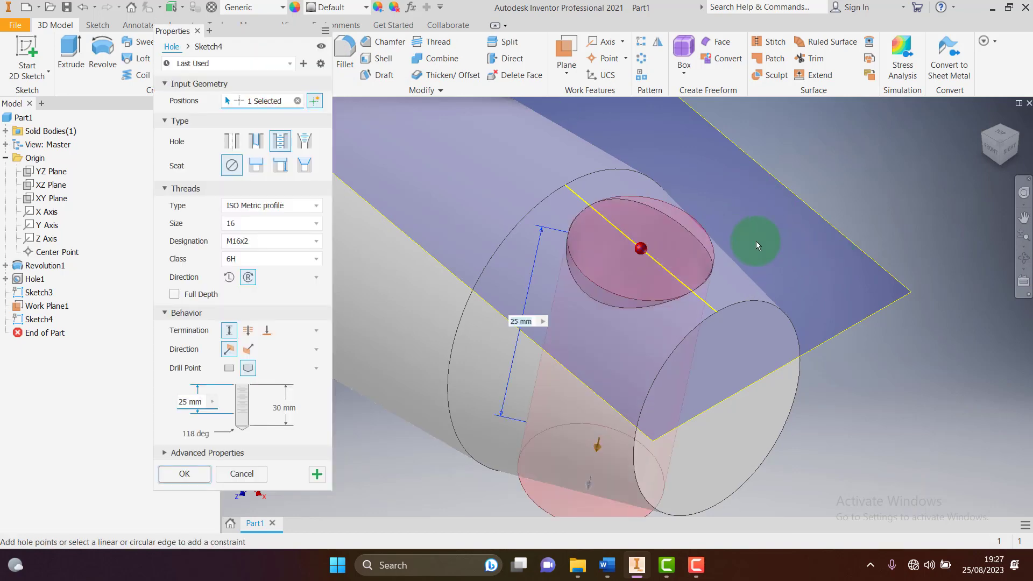
left_click(607, 564)
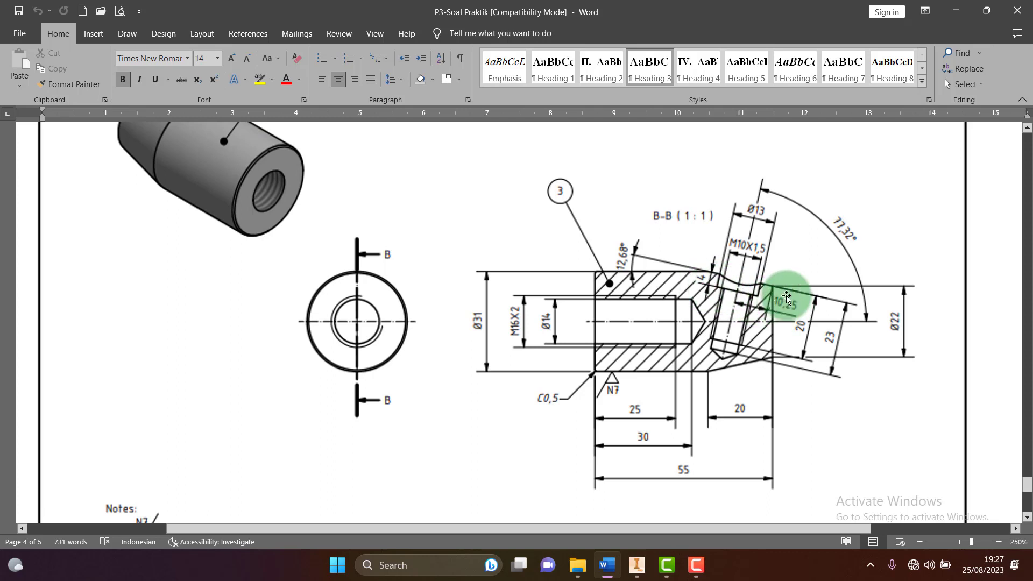
Scroll through the B-B section dimensions in Word, then return to Inventor's Hole dialog
scroll(778, 328, "up", 4, "ctrl")
scroll(778, 328, "up", 5)
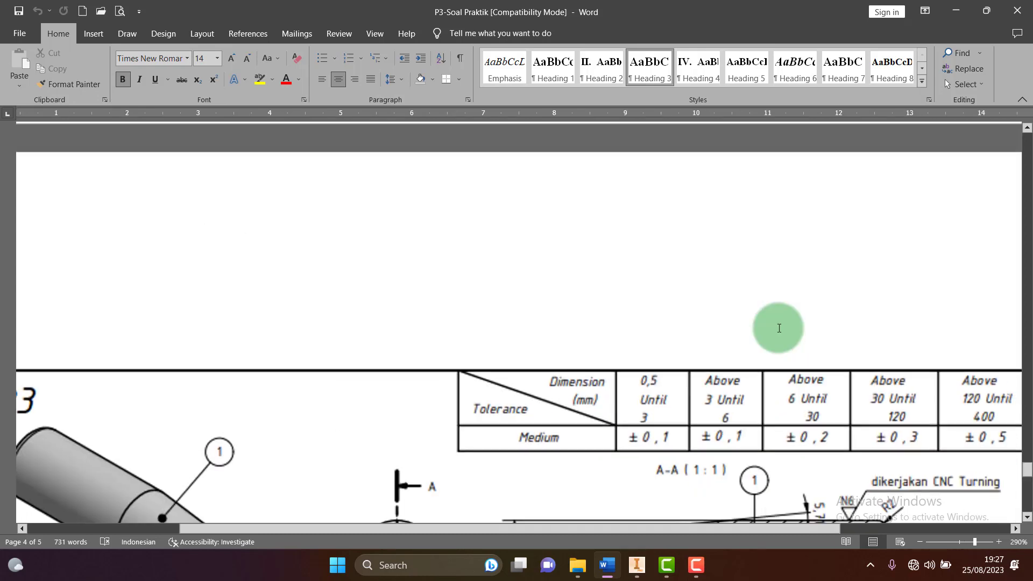
scroll(779, 328, "down", 5, "ctrl")
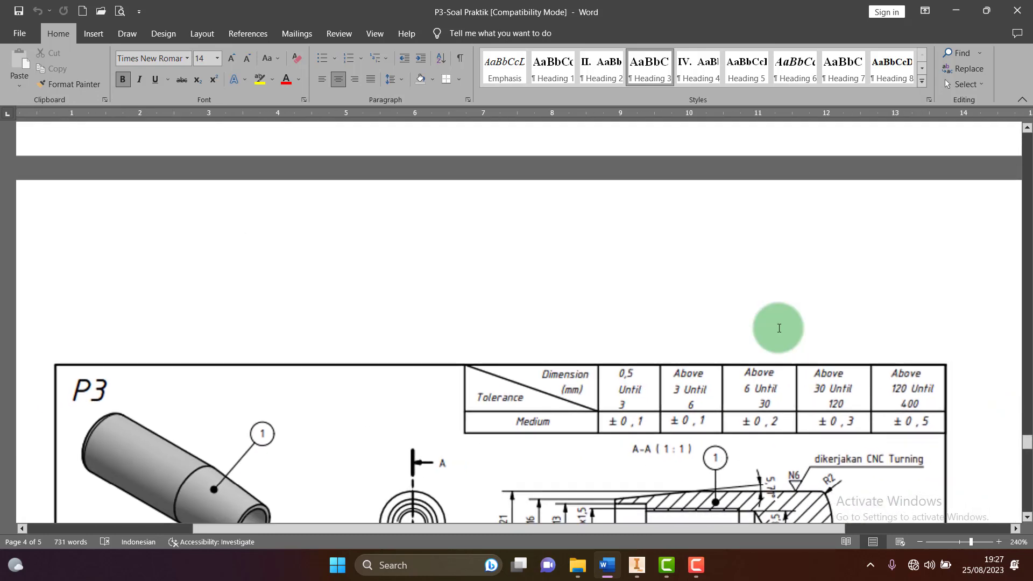
scroll(778, 329, "down", 12)
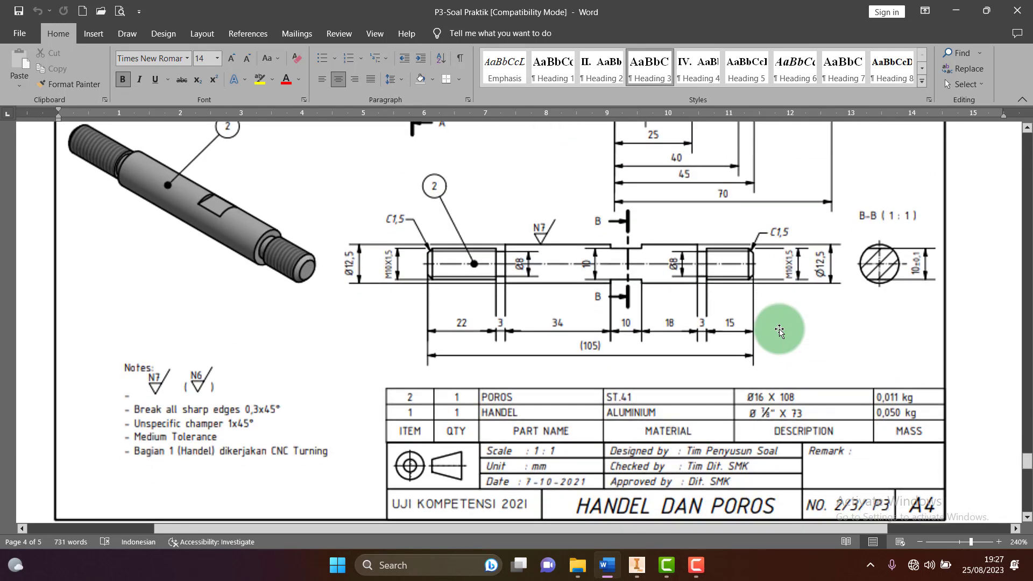
scroll(780, 330, "down", 6)
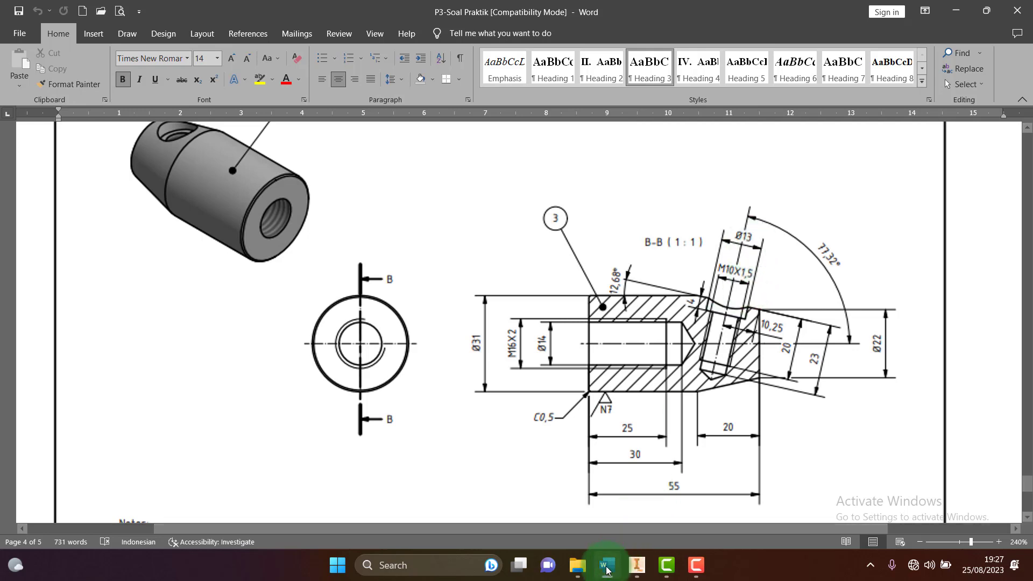
left_click(637, 565)
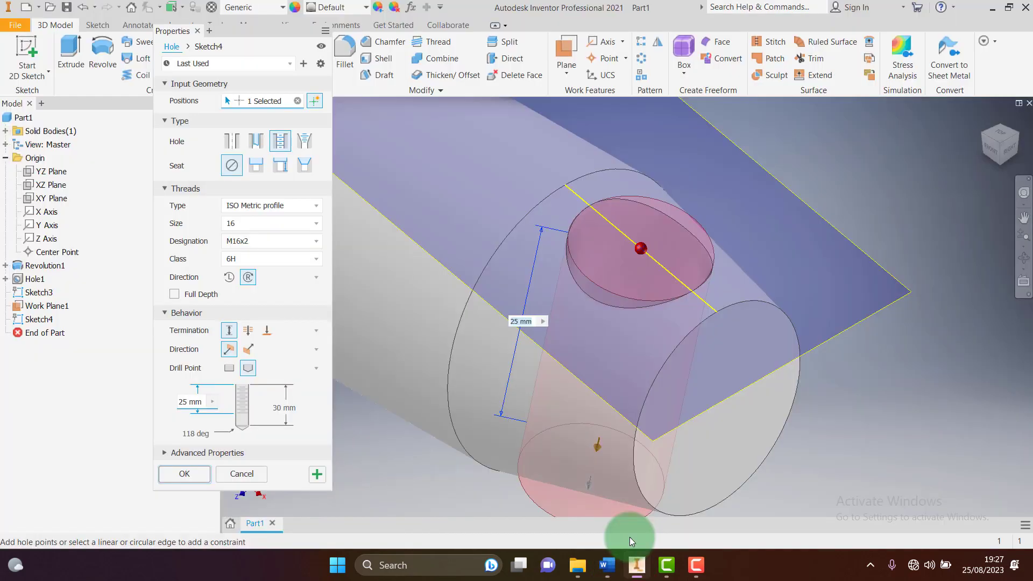
Keep the tapped Distance hole and try seat types, settling on Counterbore
left_click(279, 142)
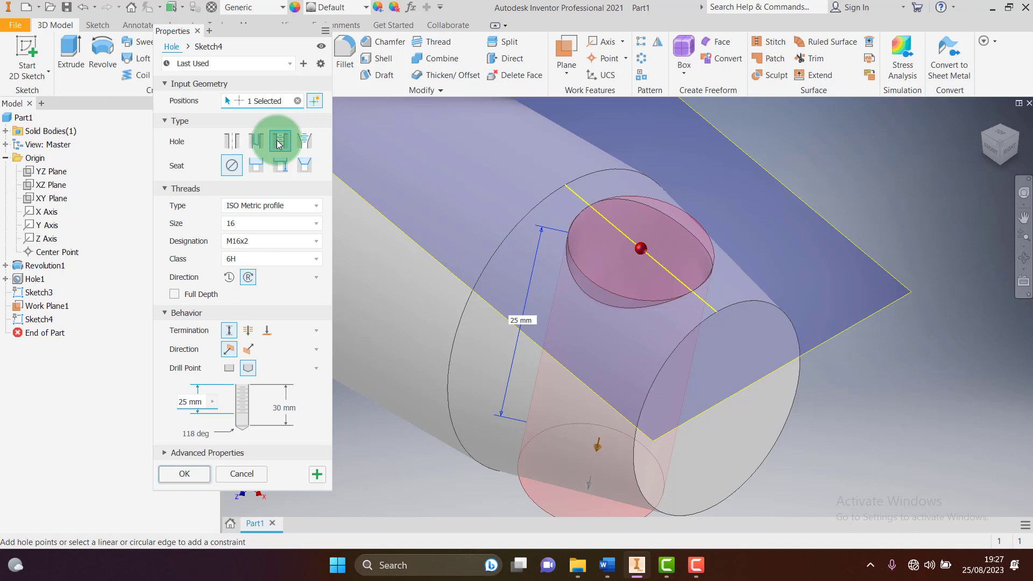
left_click(256, 165)
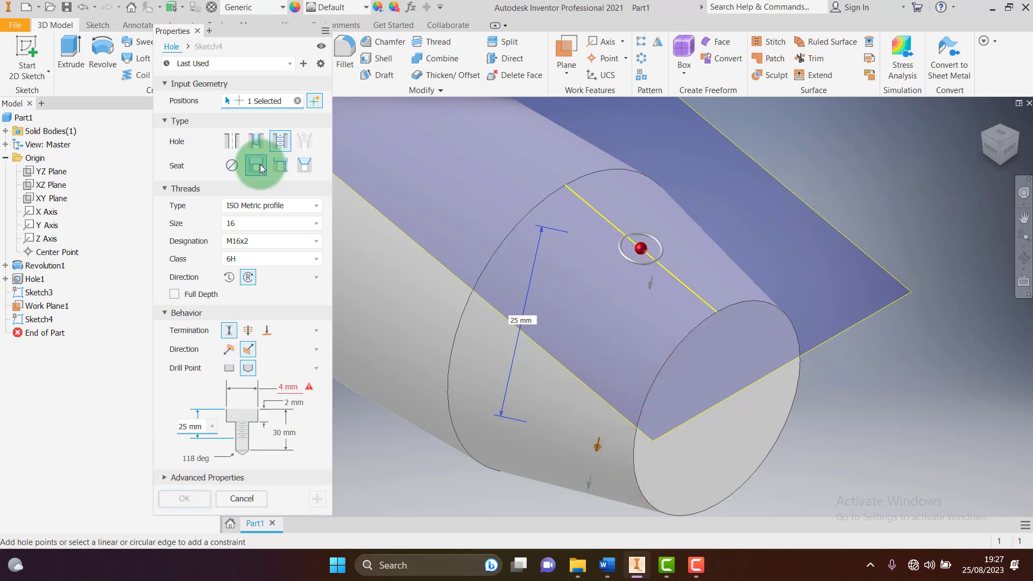
left_click(280, 166)
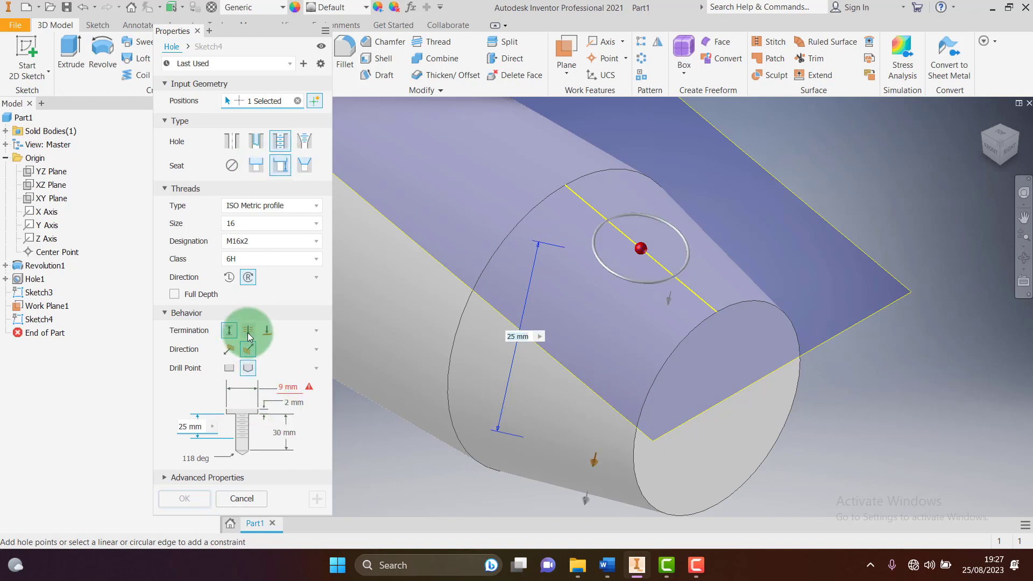
left_click(229, 336)
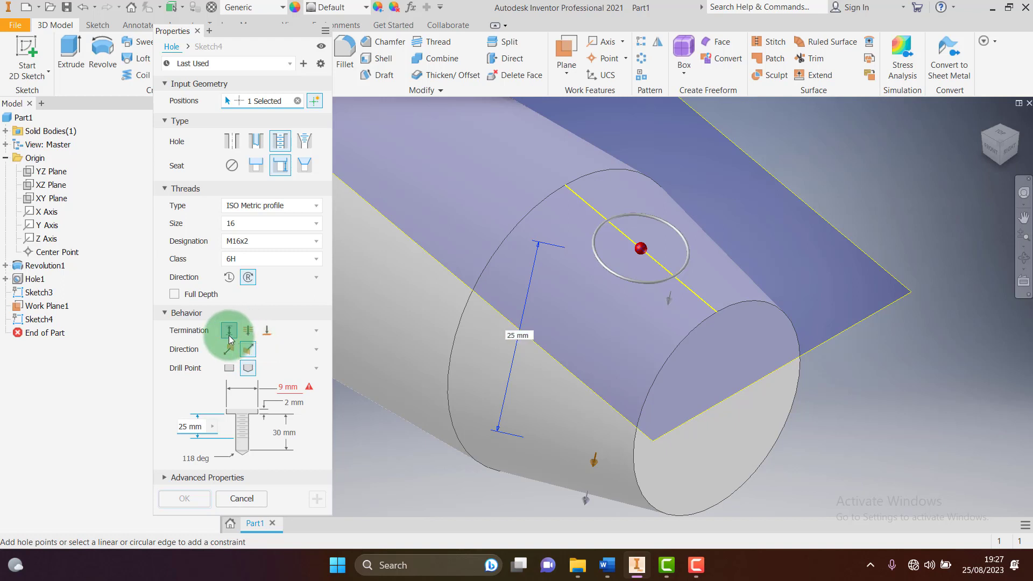
left_click(257, 165)
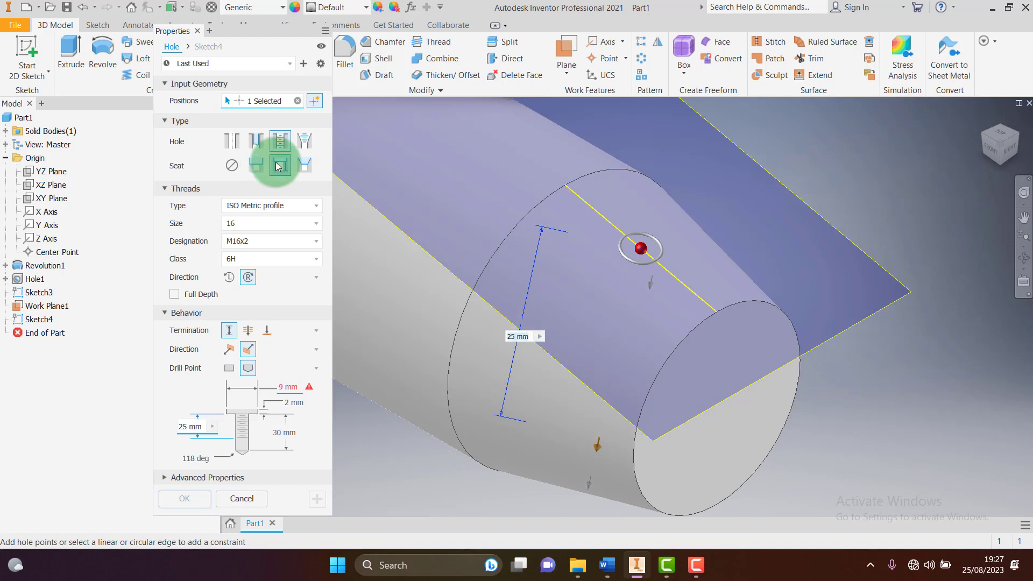
left_click(279, 165)
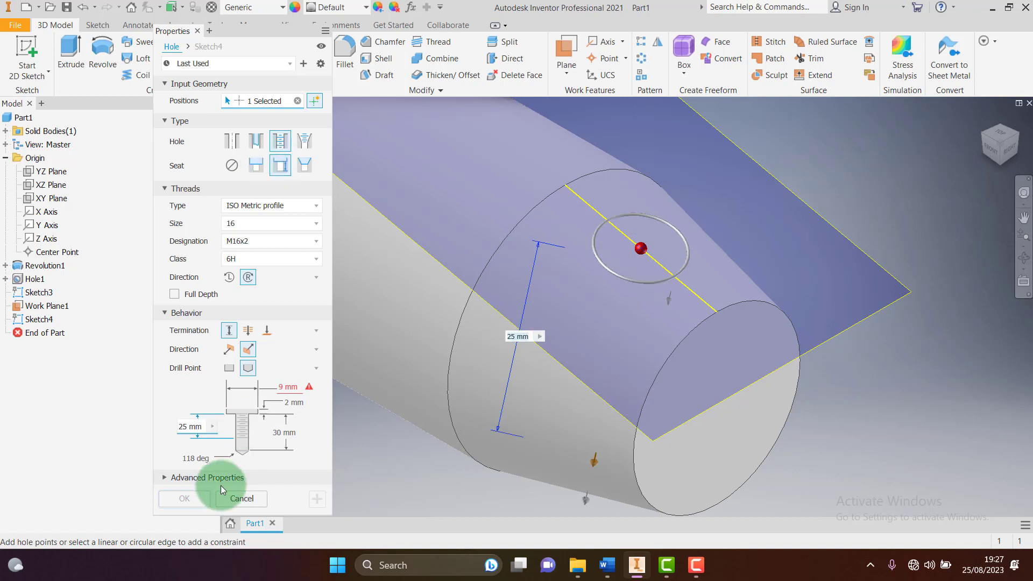
left_click(258, 165)
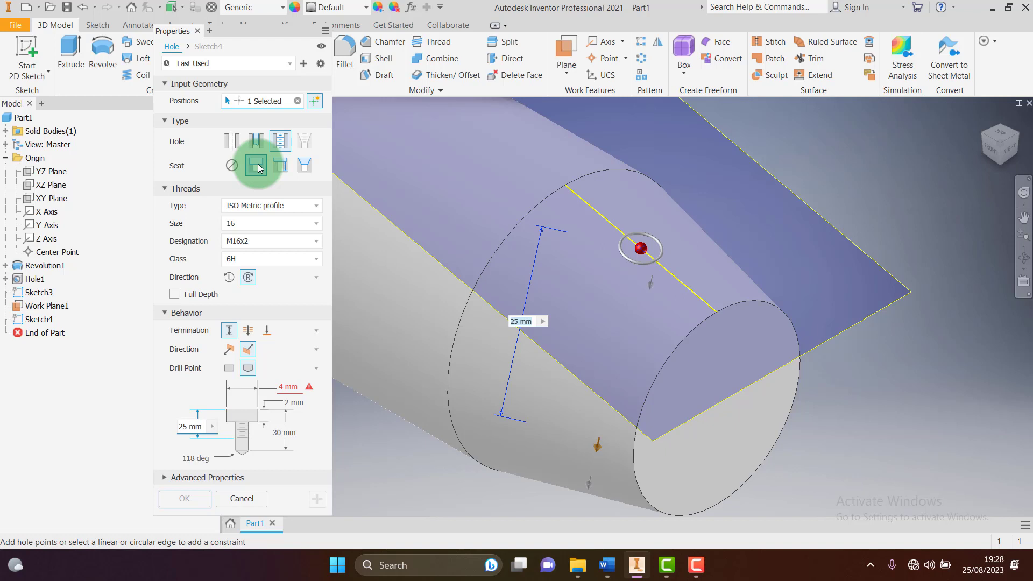
Set the counterbore diameter to 13 and depth to 4, then check the Word drawing
left_click(286, 388)
key("BackSpace")
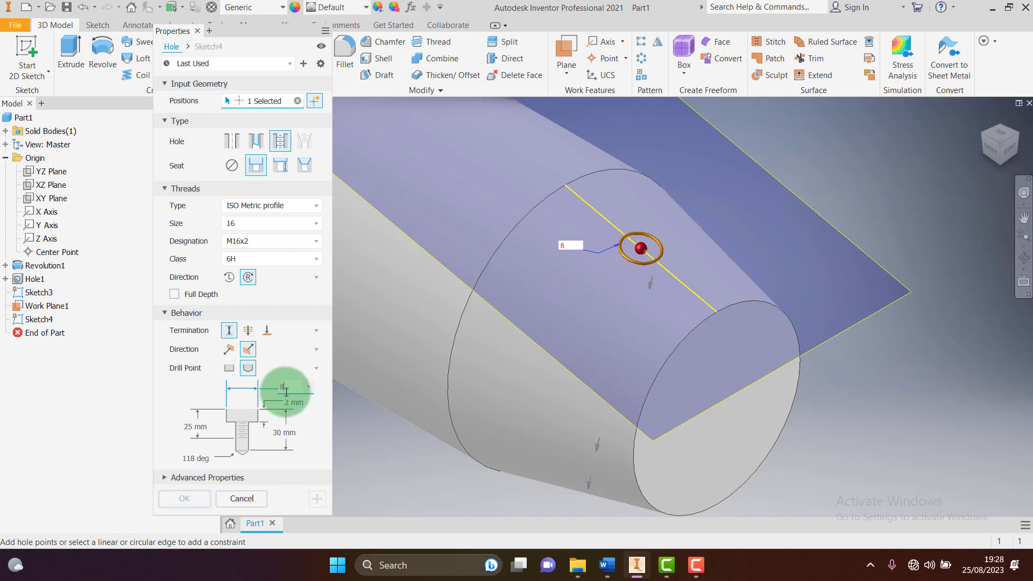
type("1")
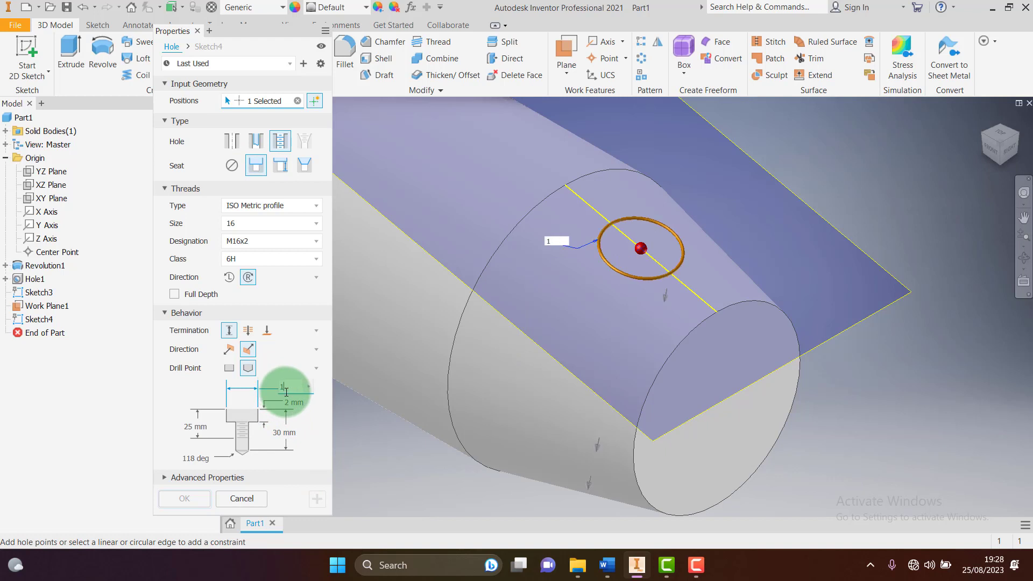
type("3")
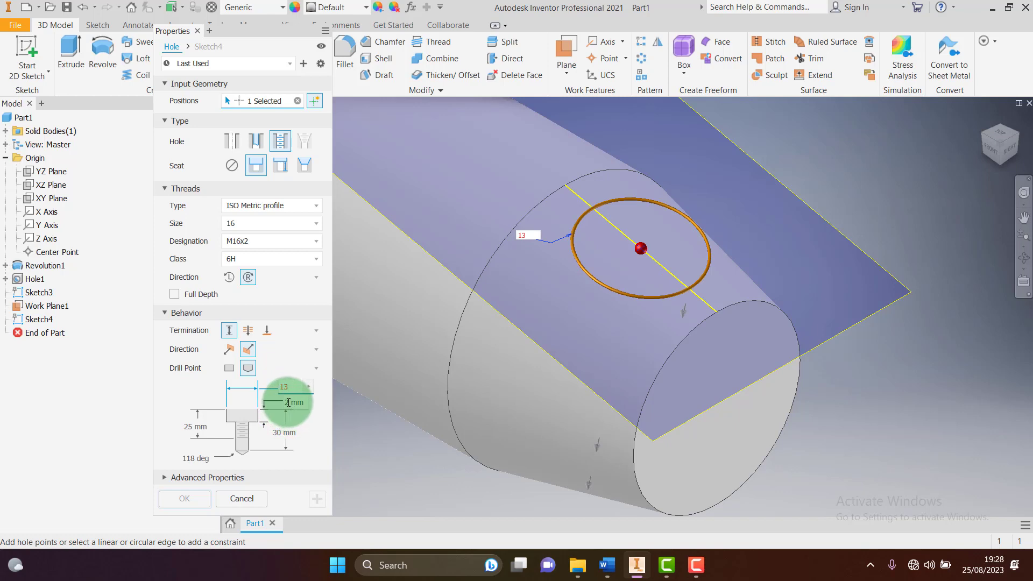
left_click(288, 402)
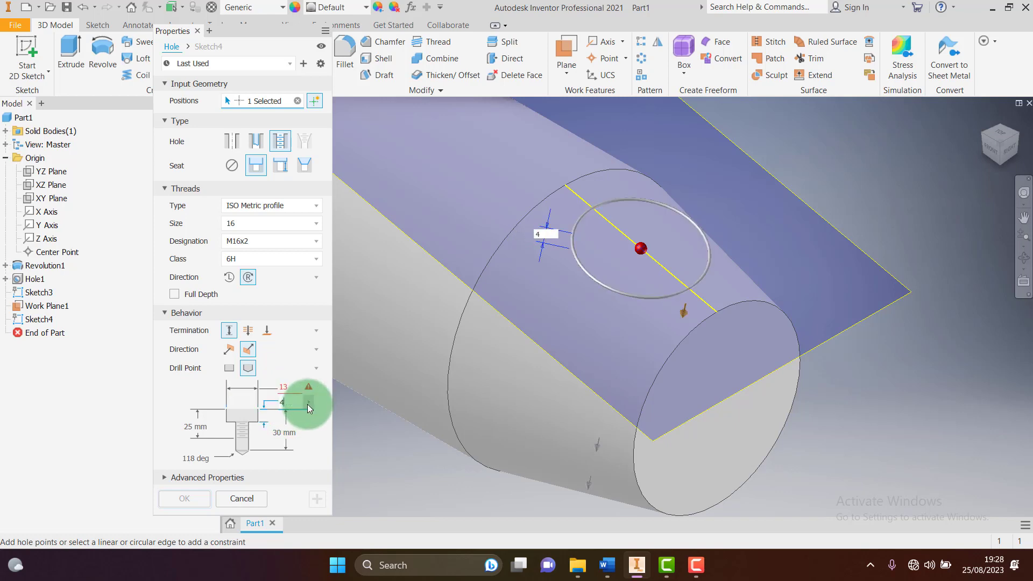
type("4")
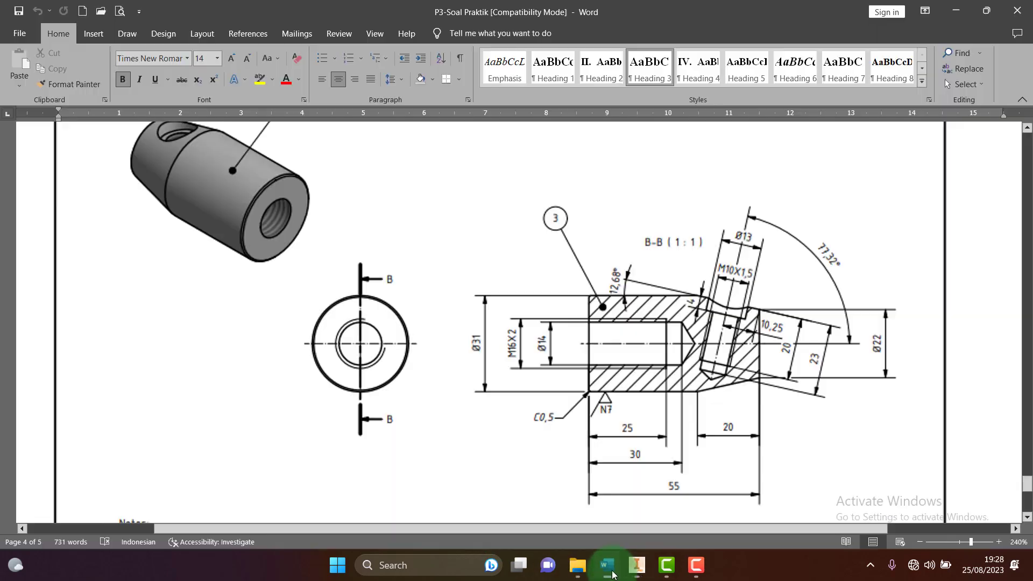
left_click(606, 565)
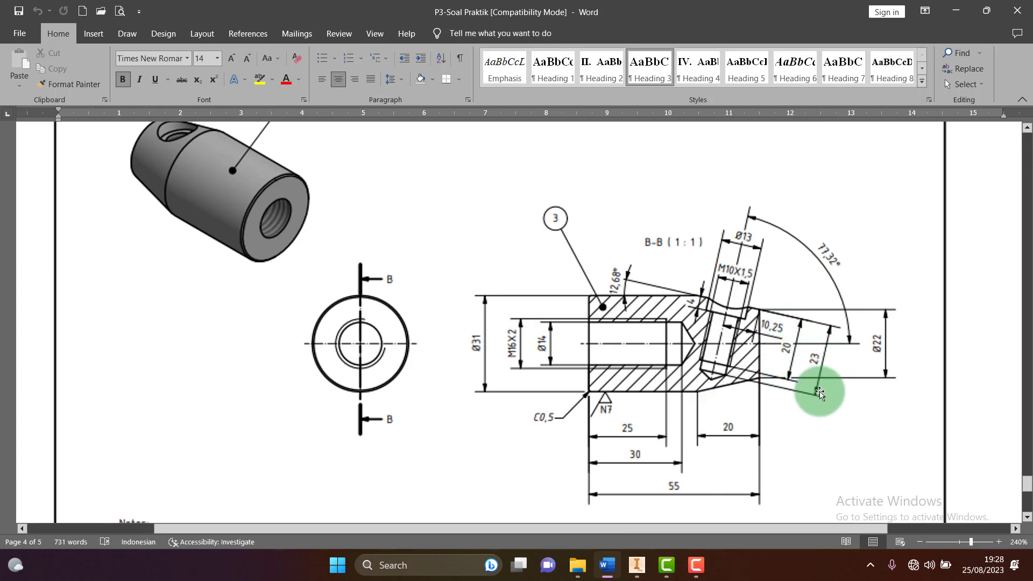
Return from the Word section drawing to the Inventor hole setup
left_click(635, 569)
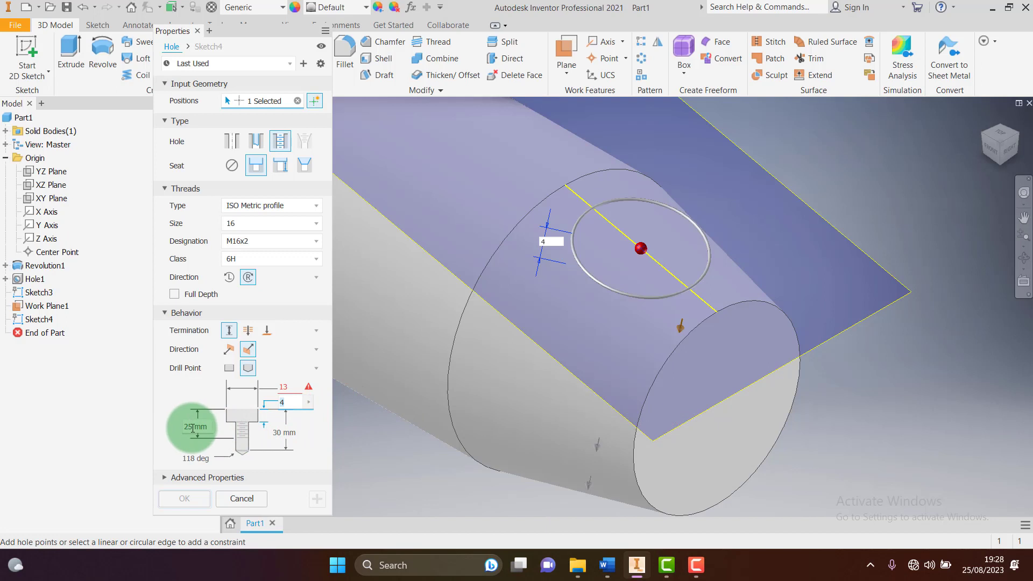
Change the thread depth from 25 to 20 and the hole depth from 30 to 23
left_click(193, 427)
type("20")
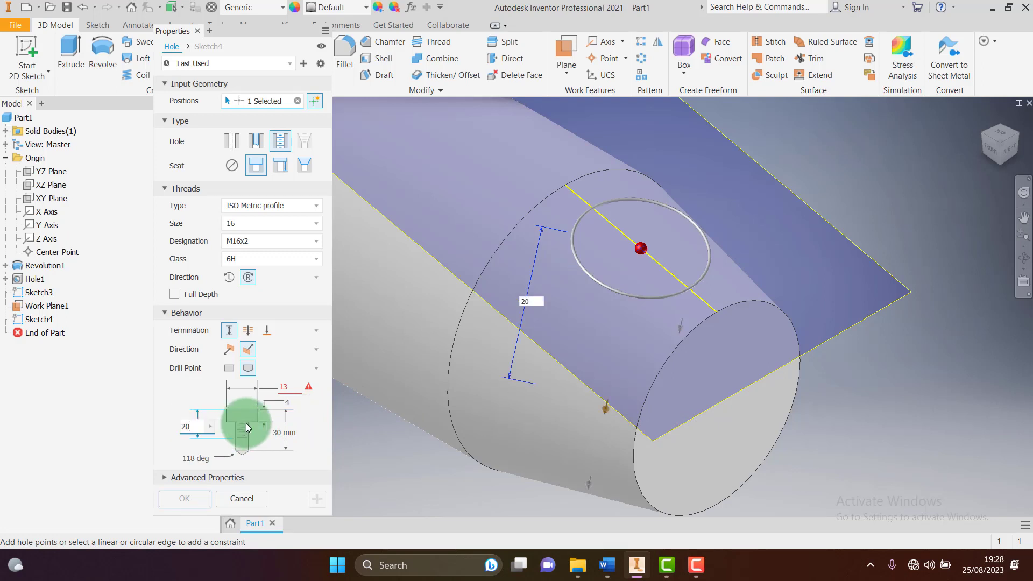
left_click(299, 437)
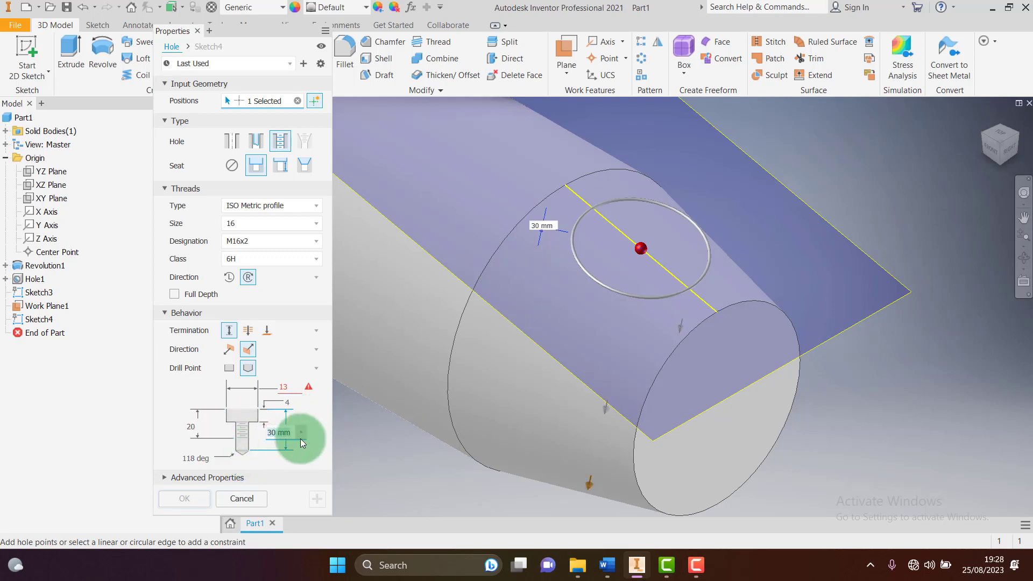
type("23")
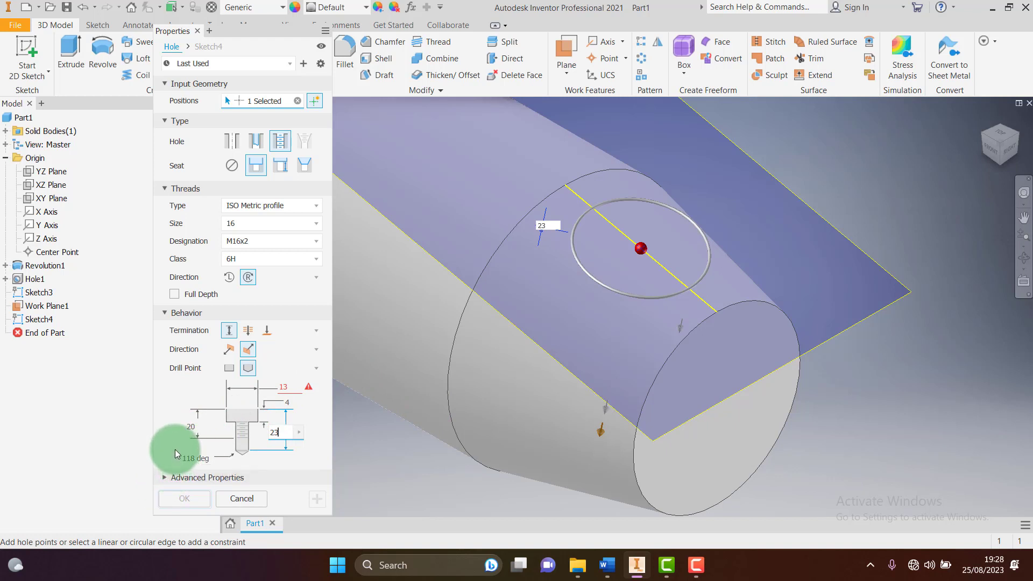
Check the 25, 30 and 55 dimensions on the Word drawing, then return to Inventor
left_click(639, 565)
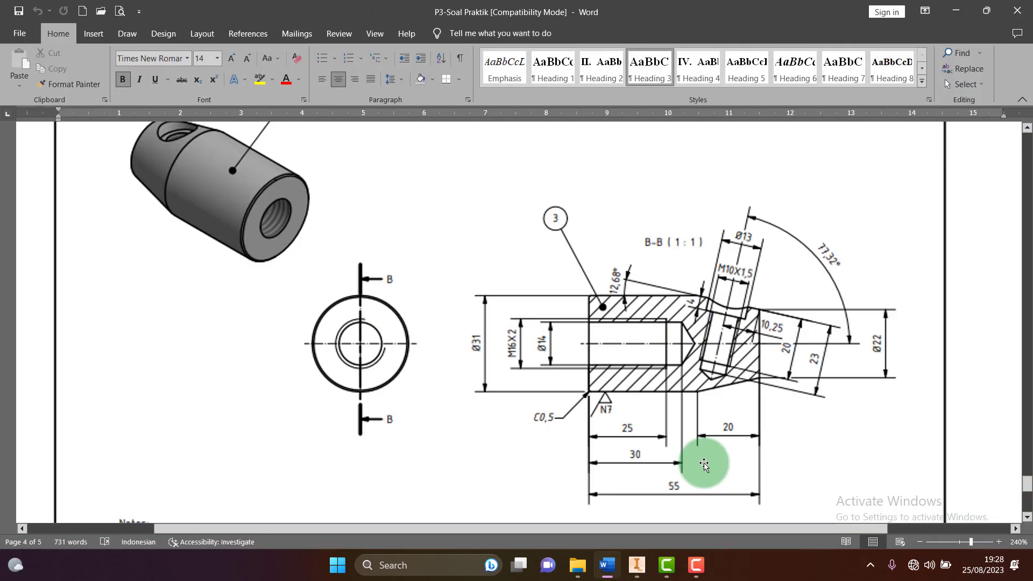
left_click(636, 565)
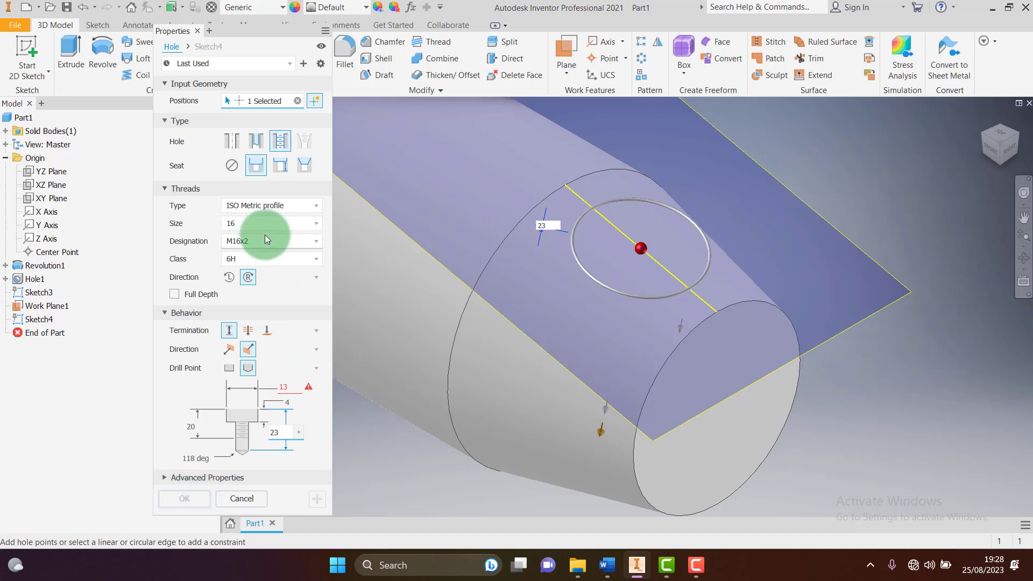
Set the hole termination back to Distance and keep the counterbore seat
left_click(247, 331)
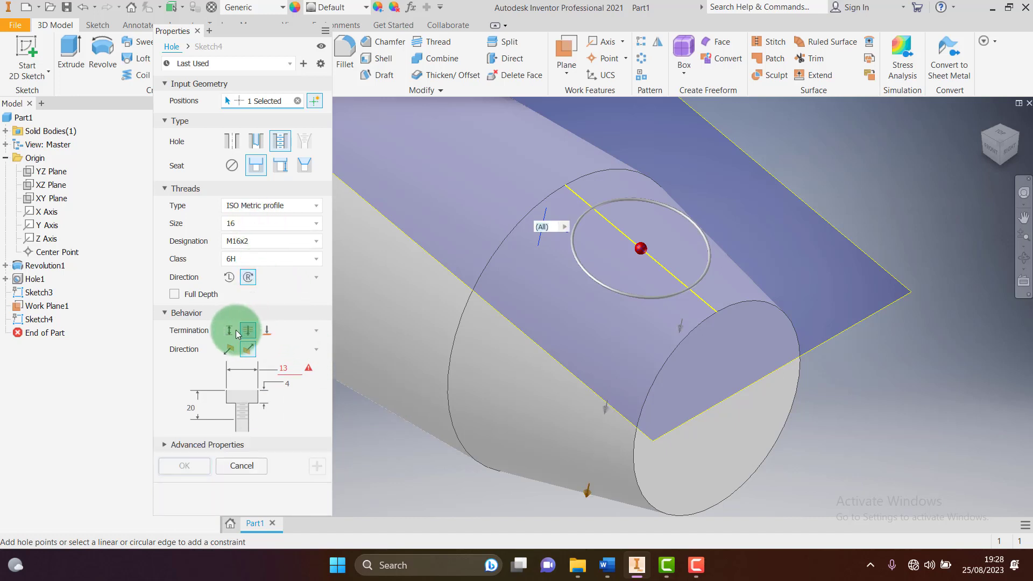
left_click(229, 330)
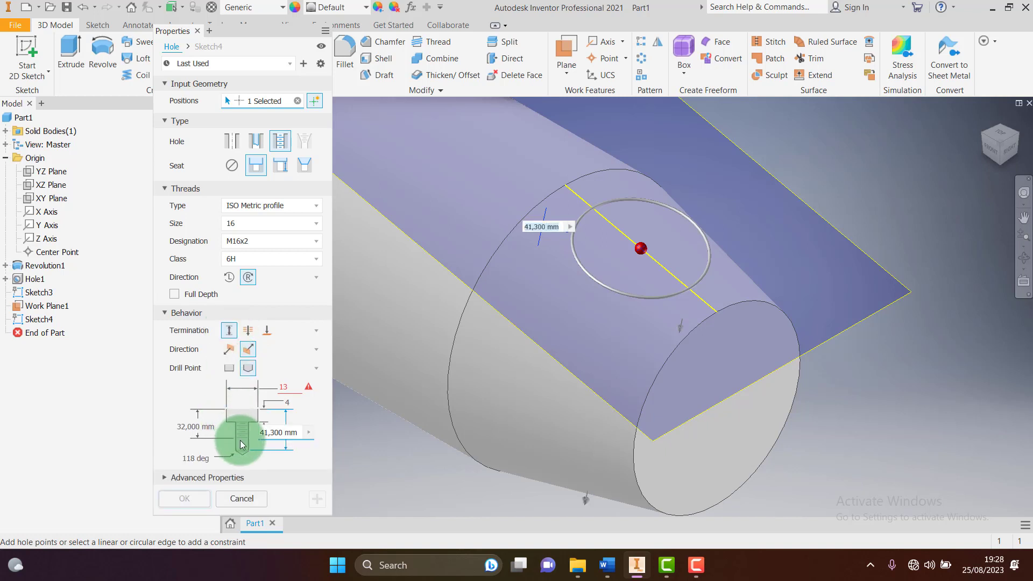
left_click(279, 171)
left_click(257, 165)
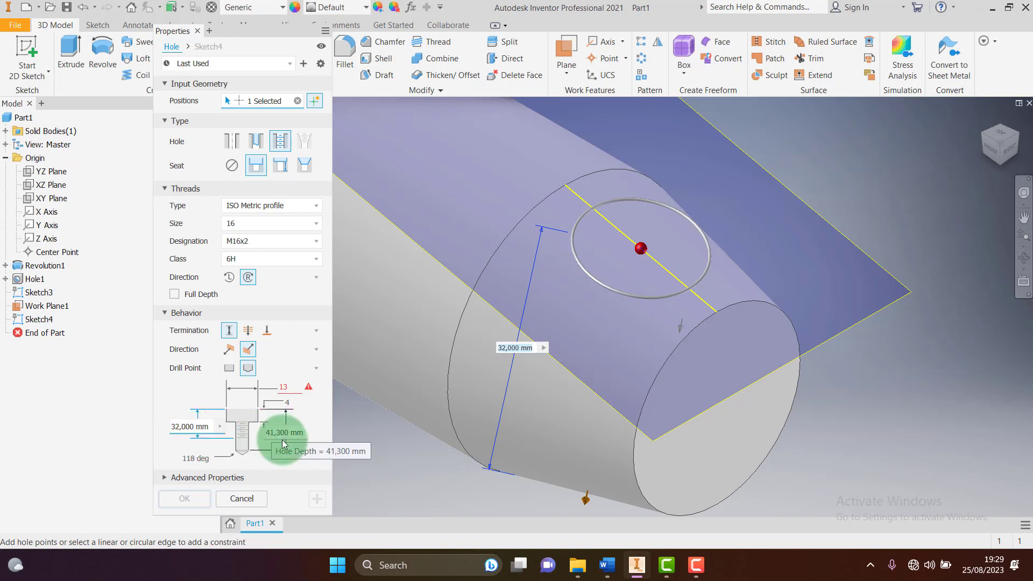
Re-enter the thread depth of 20 mm and hole depth of 23 mm
left_click(191, 430)
type("20")
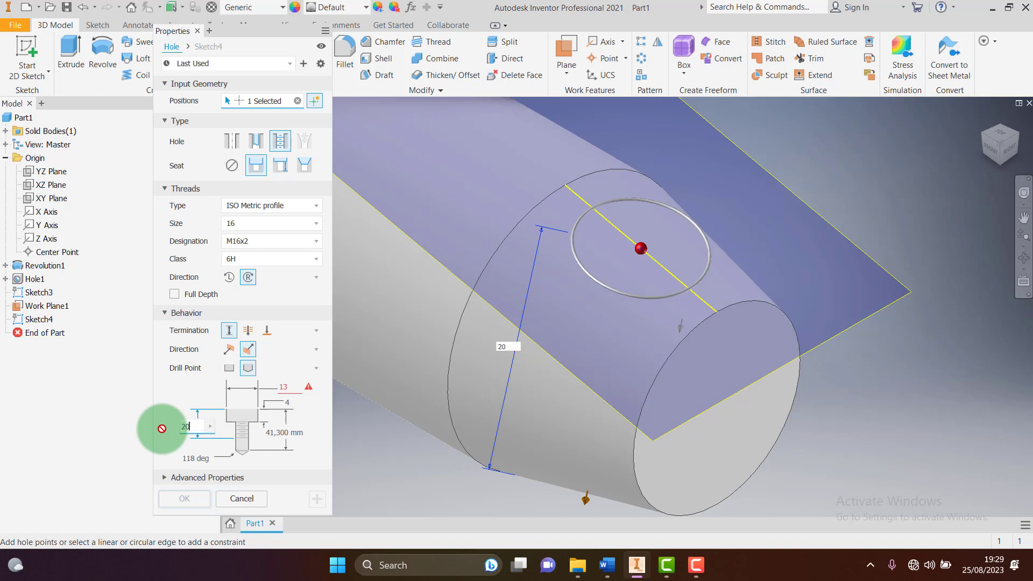
left_click(293, 434)
type("23")
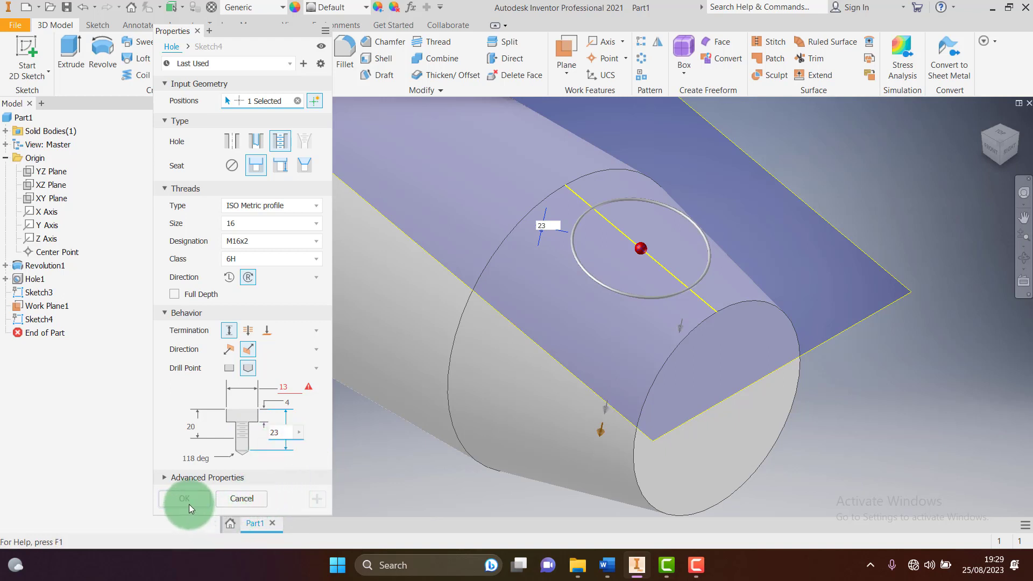
left_click(189, 445)
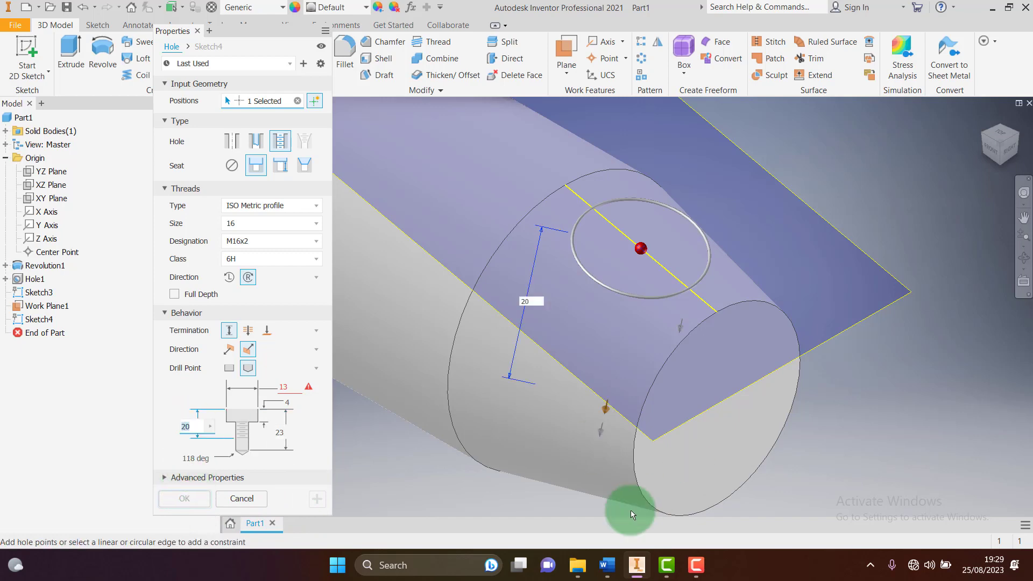
Compare with the Word drawing, then change the hole seat to a spotface
left_click(606, 565)
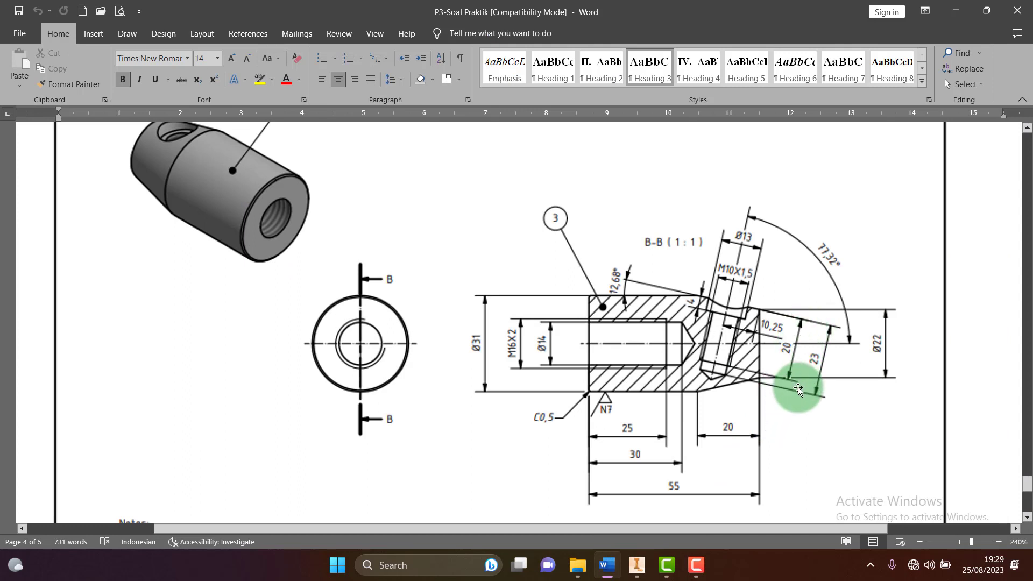
left_click(636, 565)
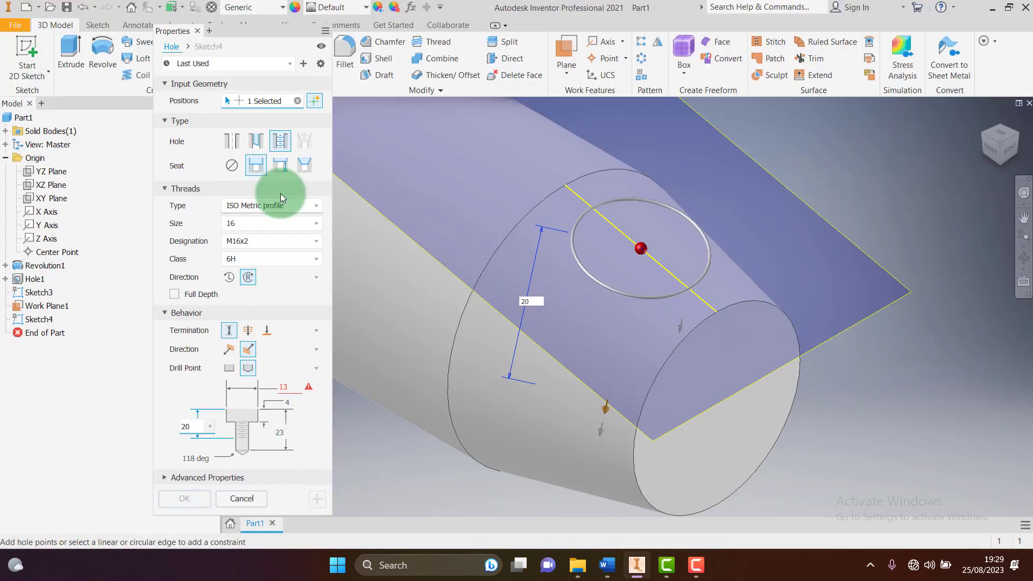
left_click(280, 165)
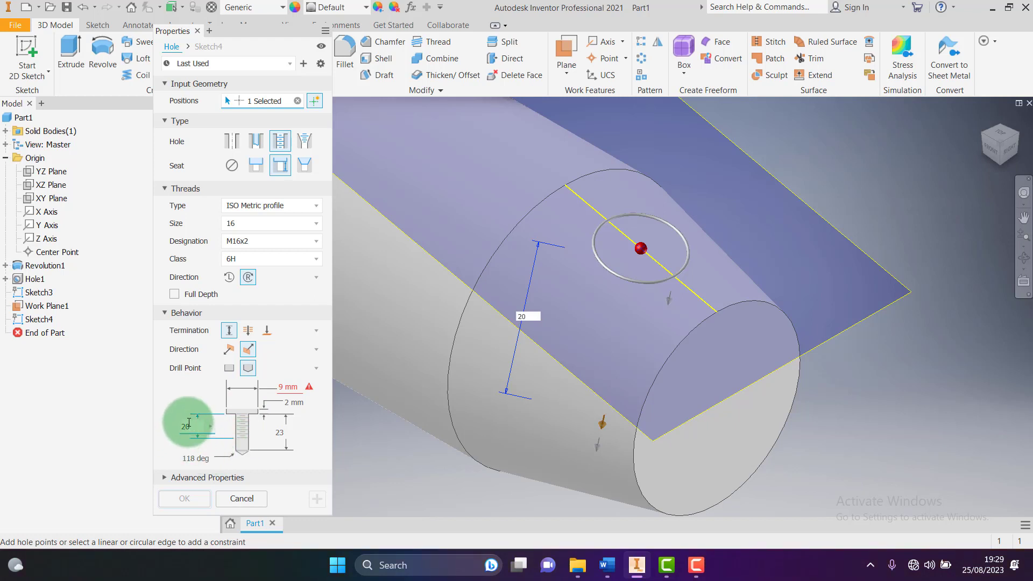
Set the hole seat to 13 mm diameter and 4 mm depth
left_click(283, 388)
key("BackSpace")
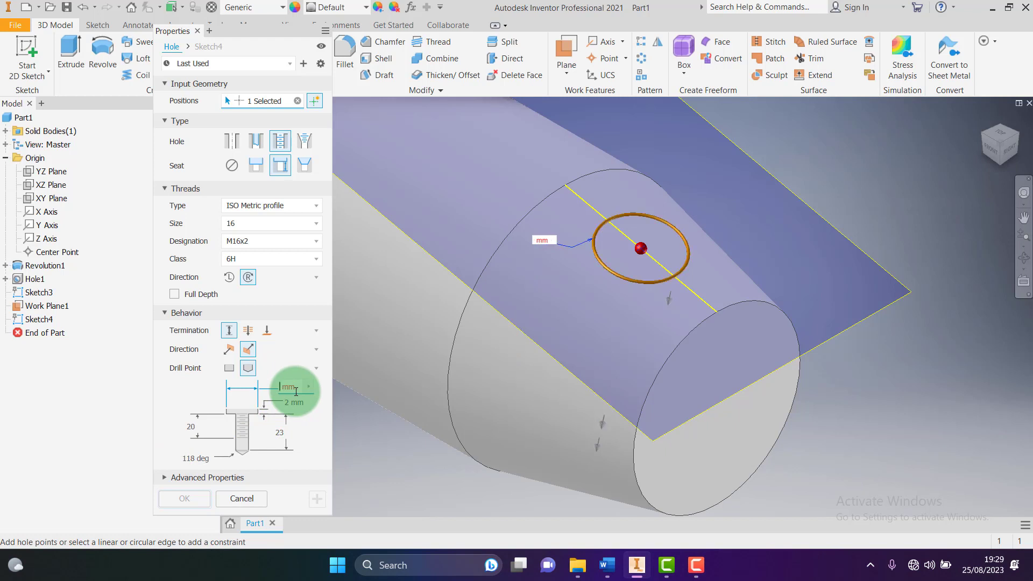
type("13")
left_click(280, 168)
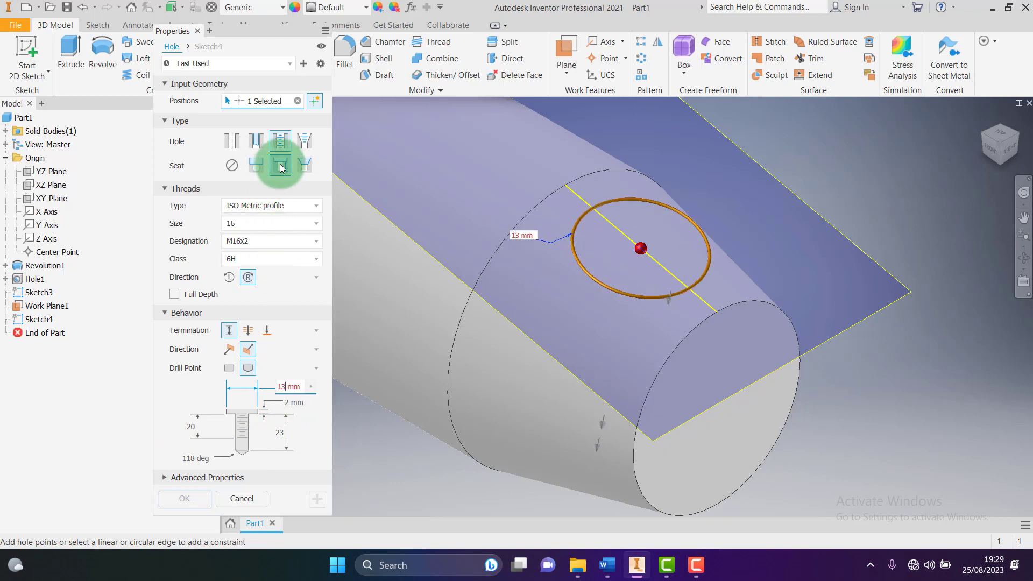
left_click(290, 406)
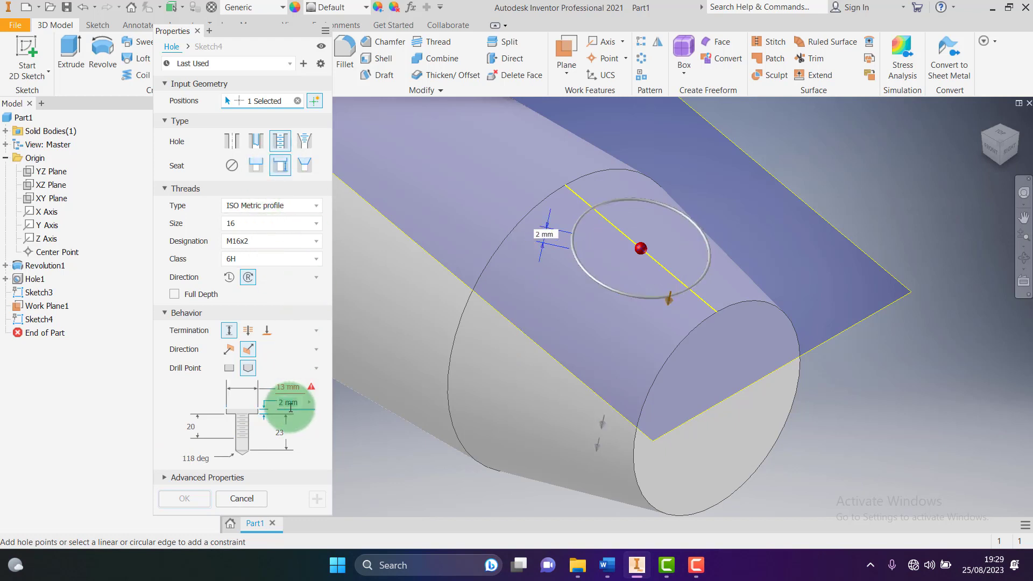
type("4")
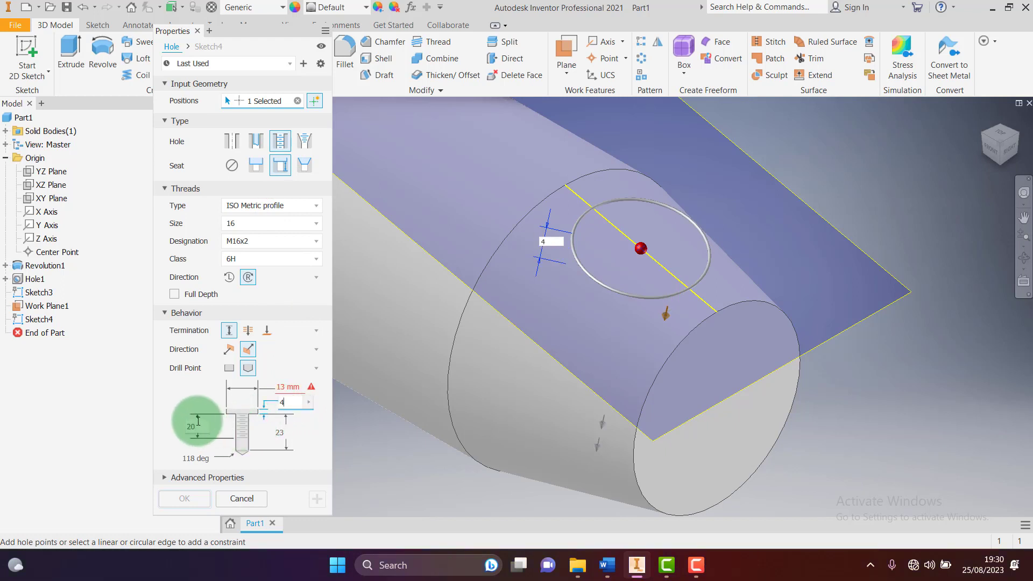
Set the thread depth to 16 mm and the hole depth to 19 mm
left_click(191, 425)
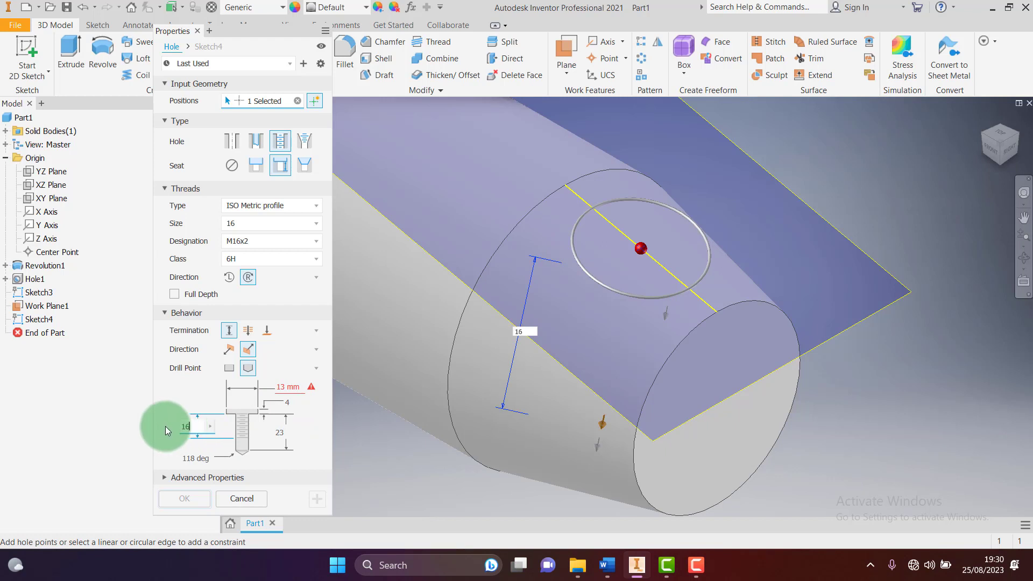
type("16")
left_click(282, 434)
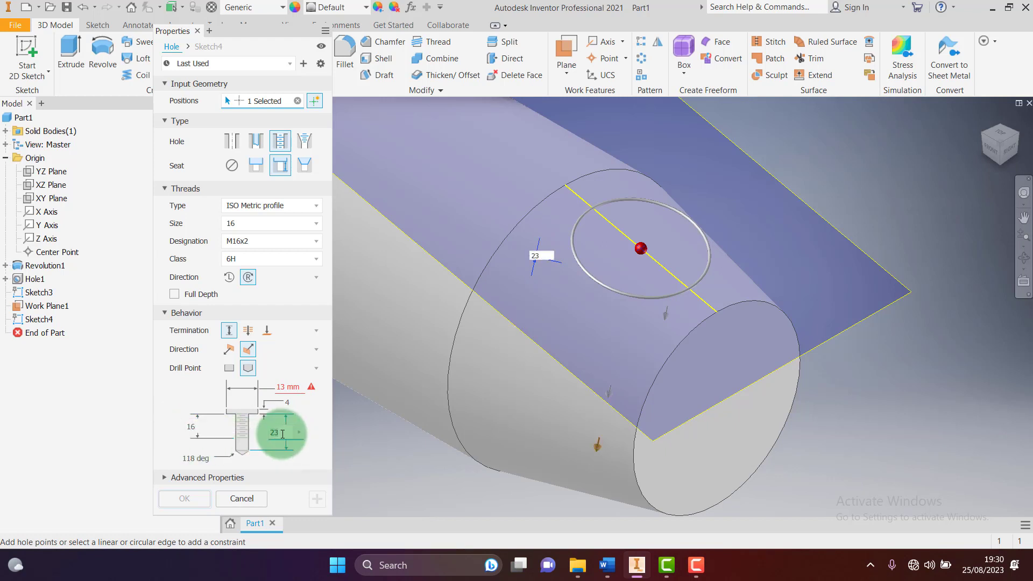
key("BackSpace")
key("BackSpace")
type("19")
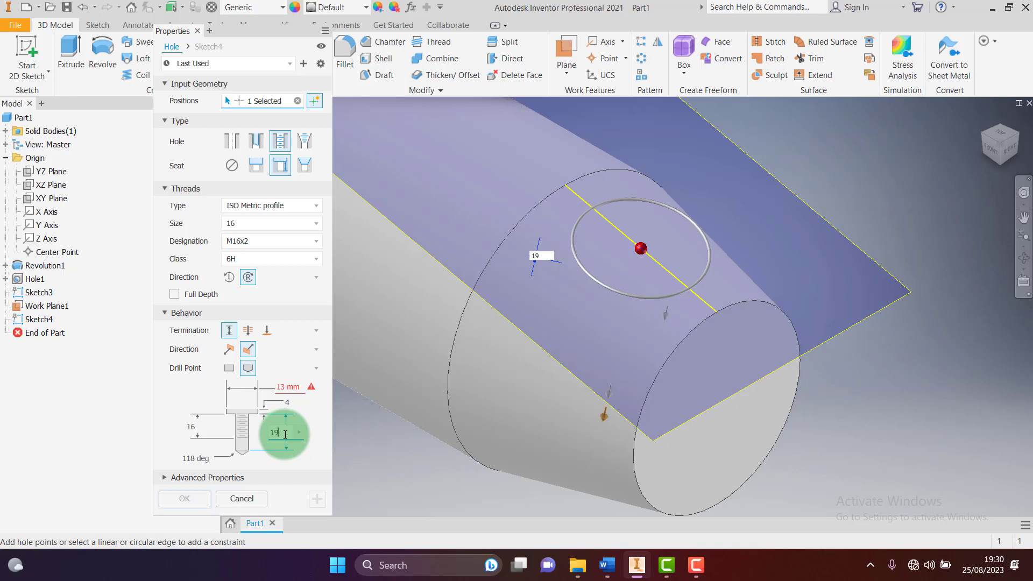
scroll(357, 382, "down", 2)
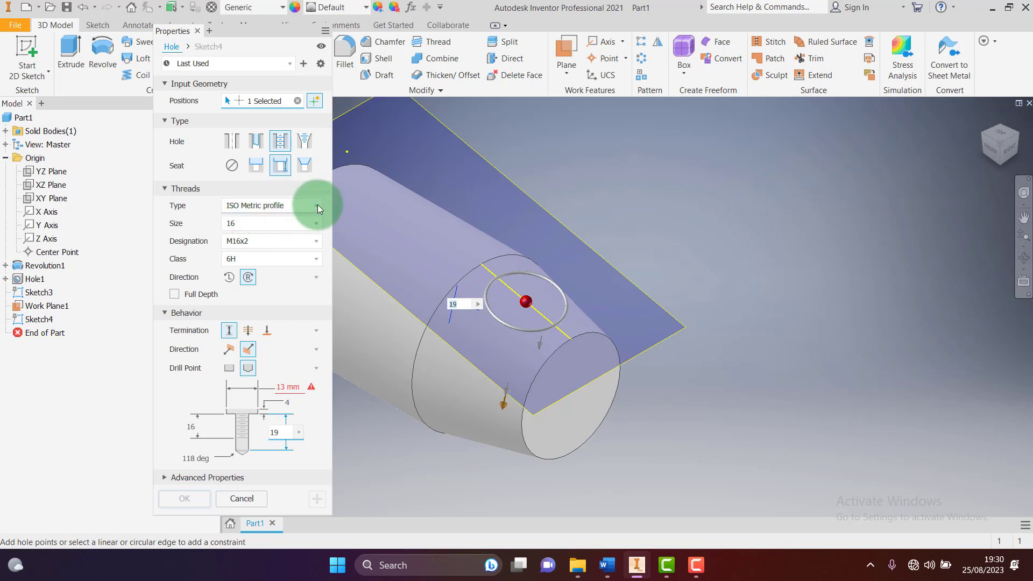
Set the thread size to 10, M10x1.5, after checking the drawing's hole specs
left_click(314, 223)
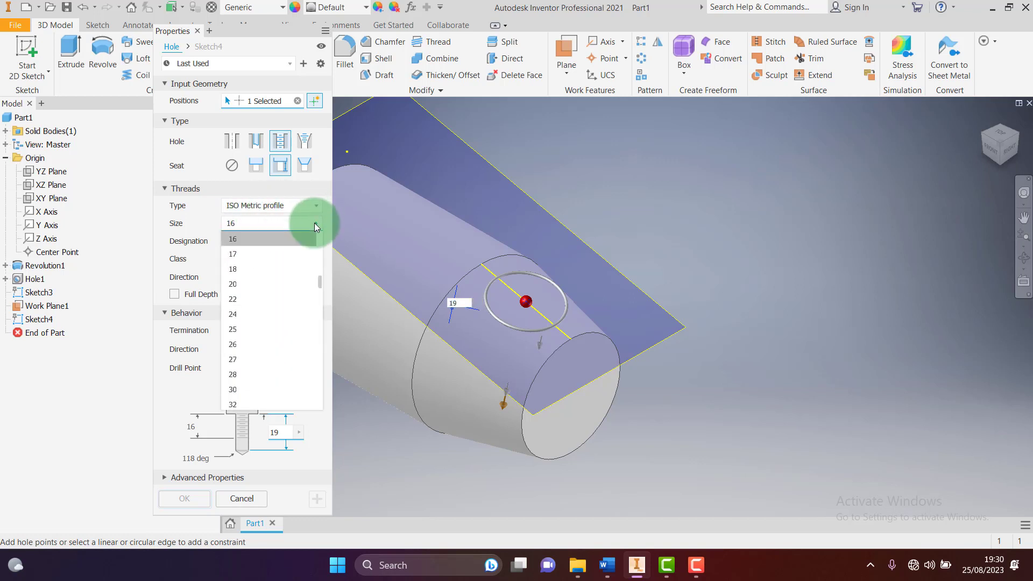
left_click(235, 254)
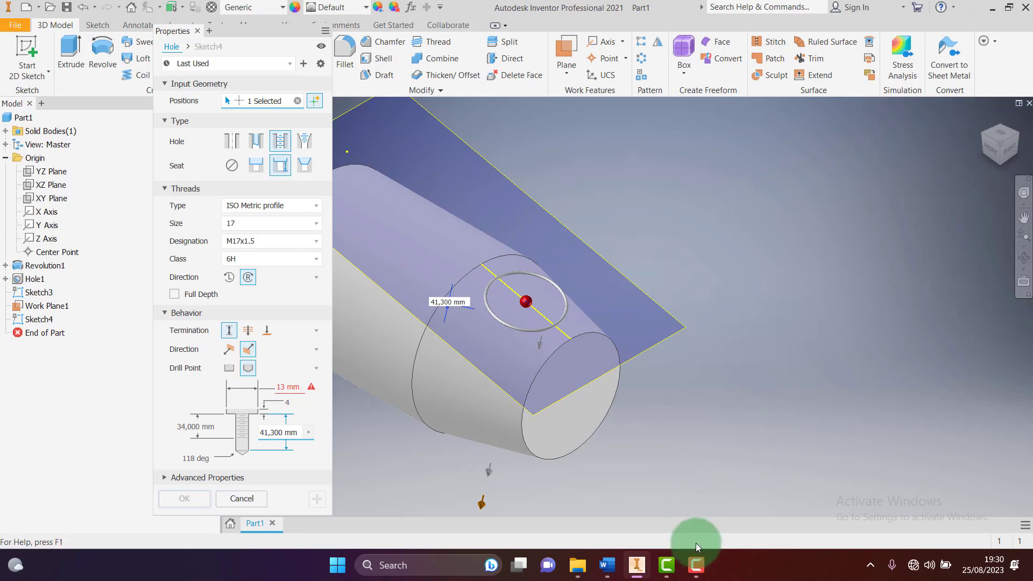
left_click(608, 566)
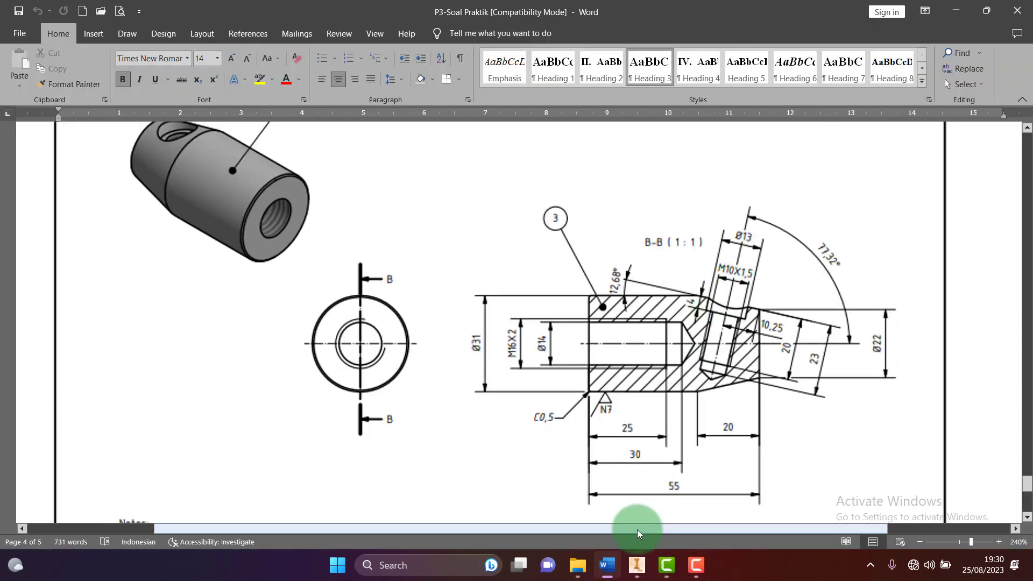
left_click(636, 566)
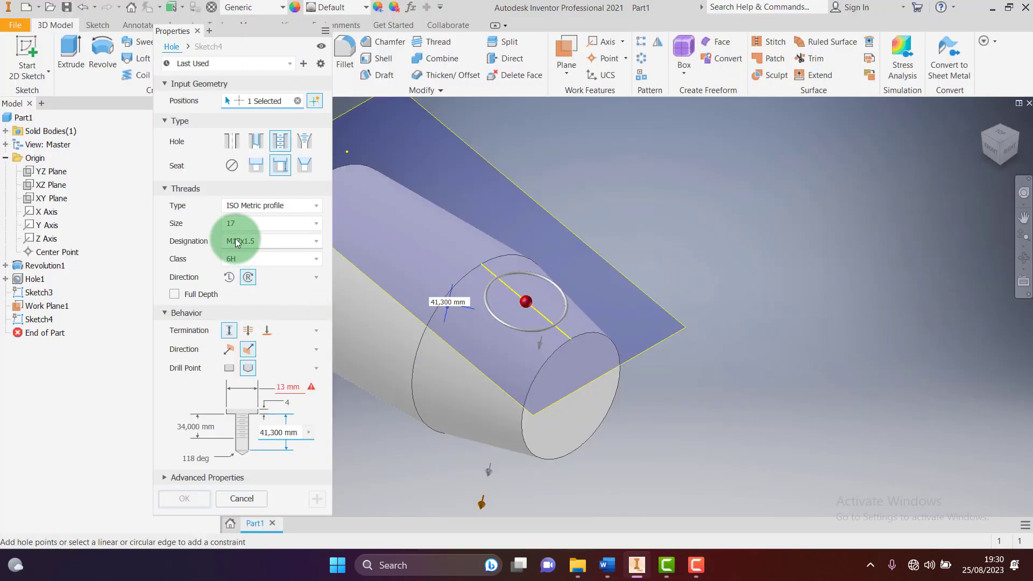
left_click(310, 241)
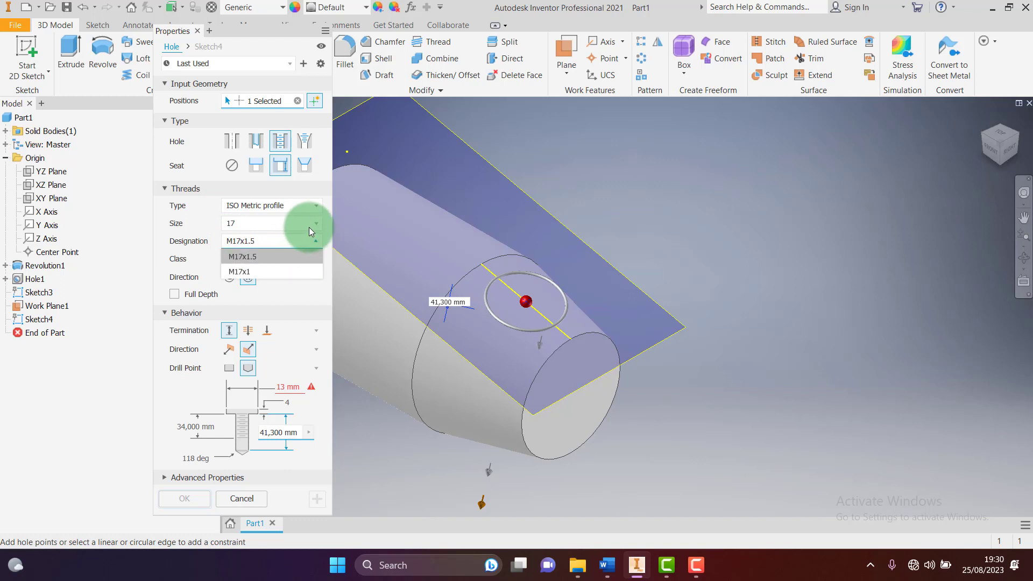
left_click(309, 224)
left_click(310, 224)
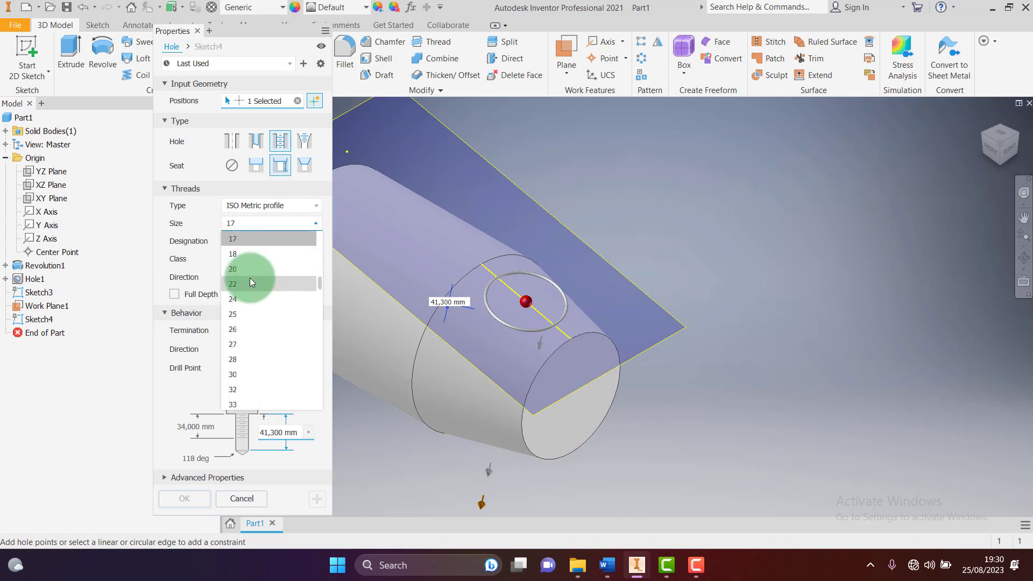
left_click(233, 240)
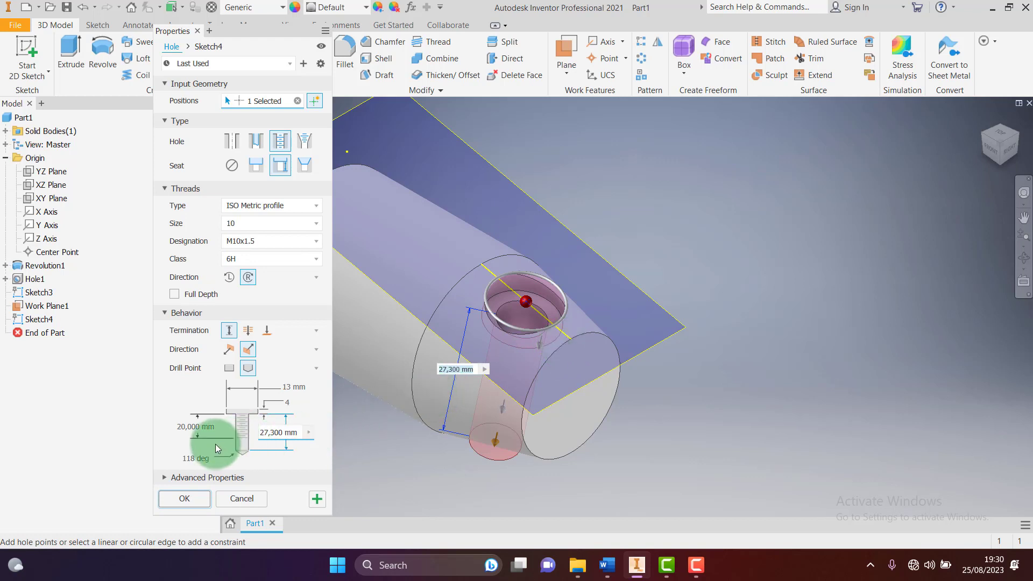
Set thread depth 16 and hole depth 19, keep the angled drill point, and create the hole
left_click(198, 427)
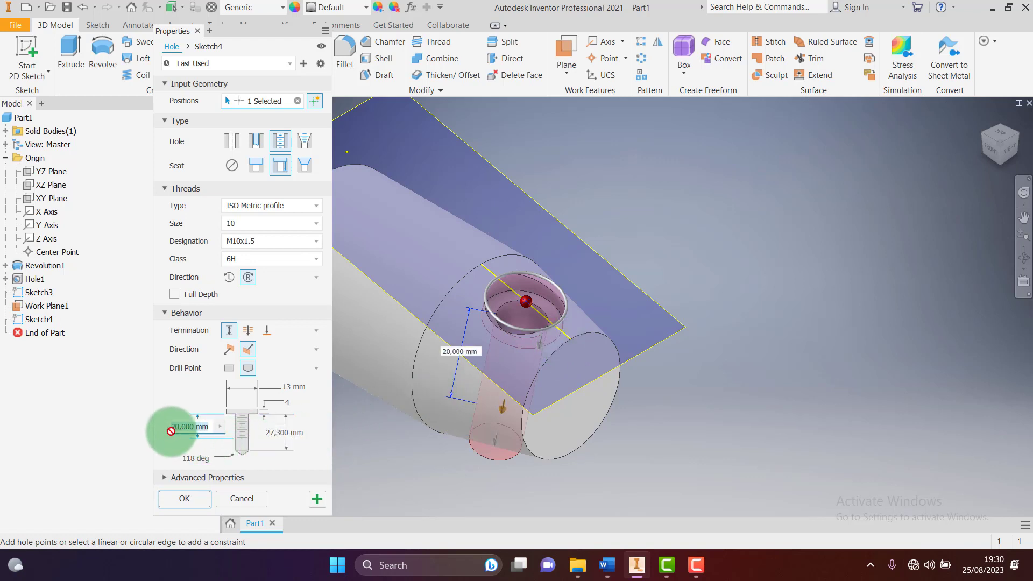
type("16")
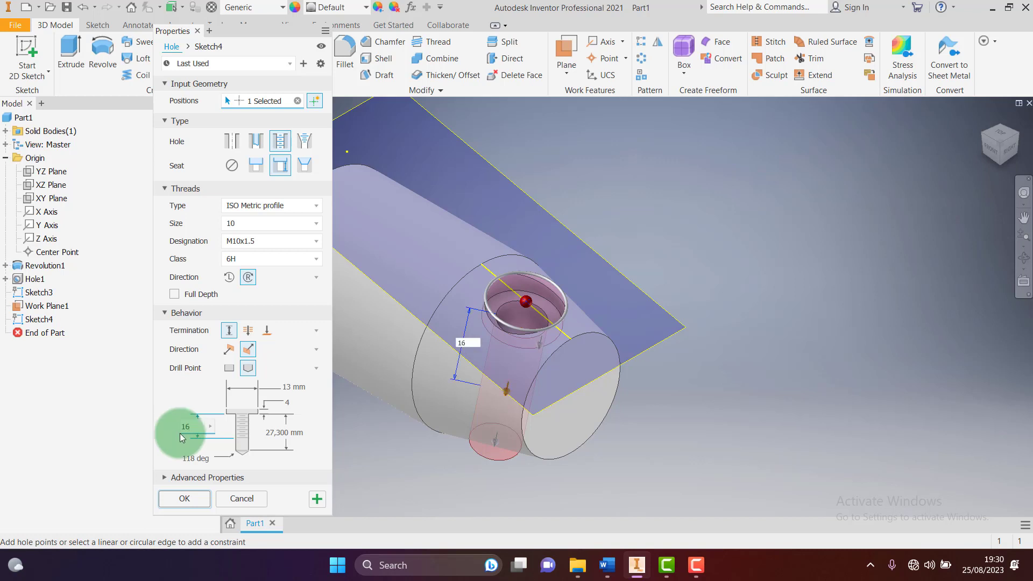
left_click(272, 432)
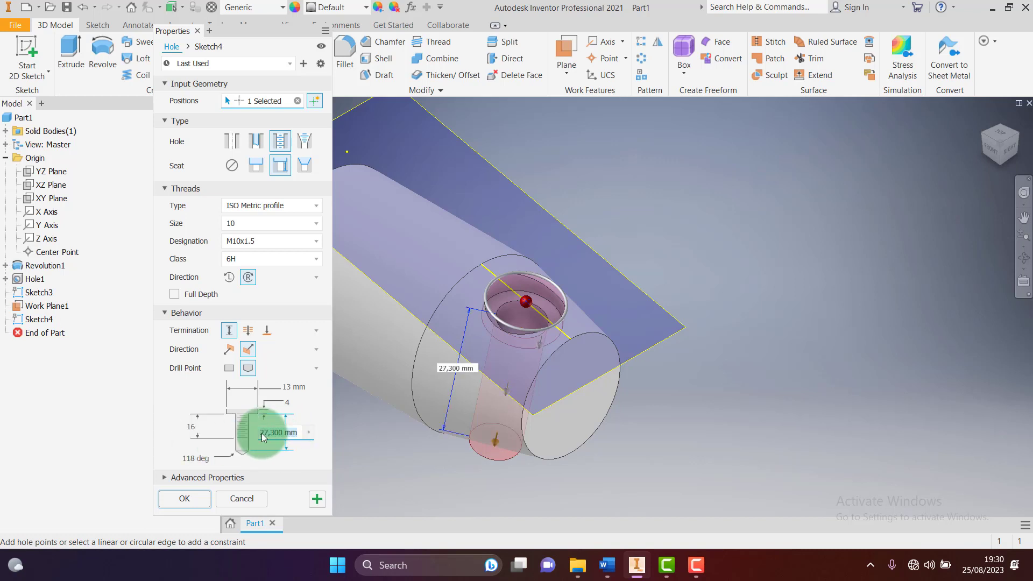
type("19")
key("Return")
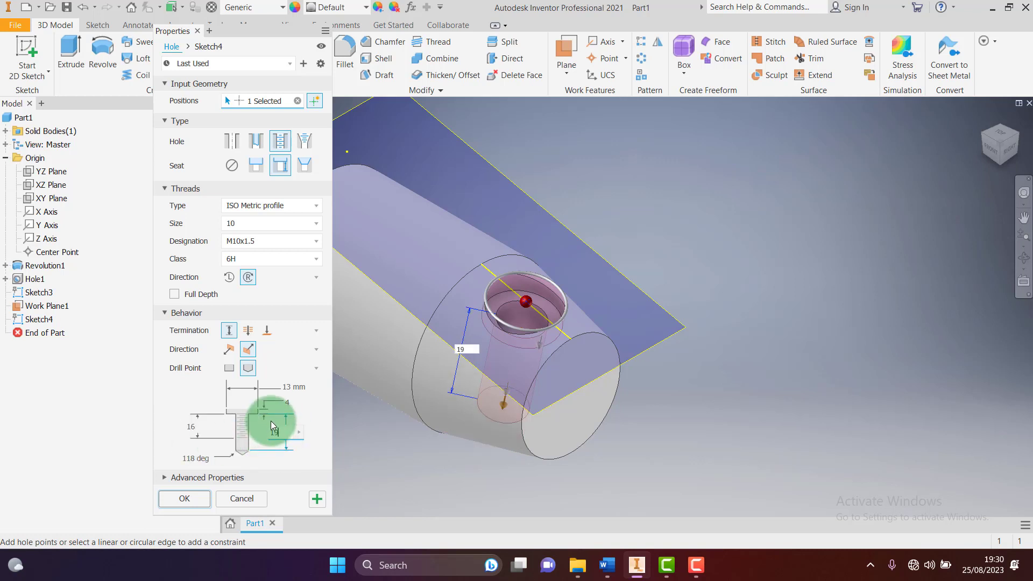
left_click(270, 421)
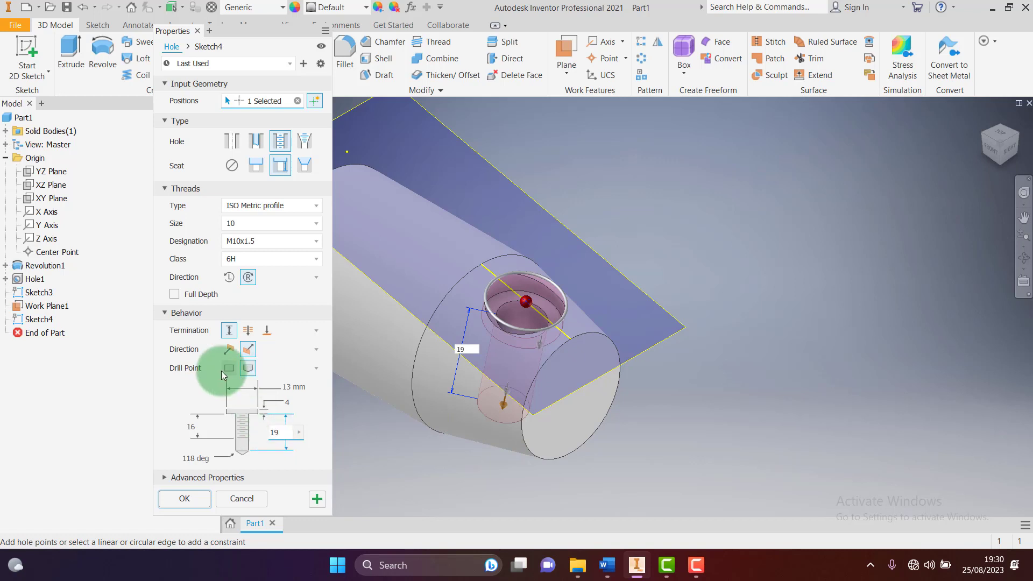
left_click(244, 371)
left_click(192, 499)
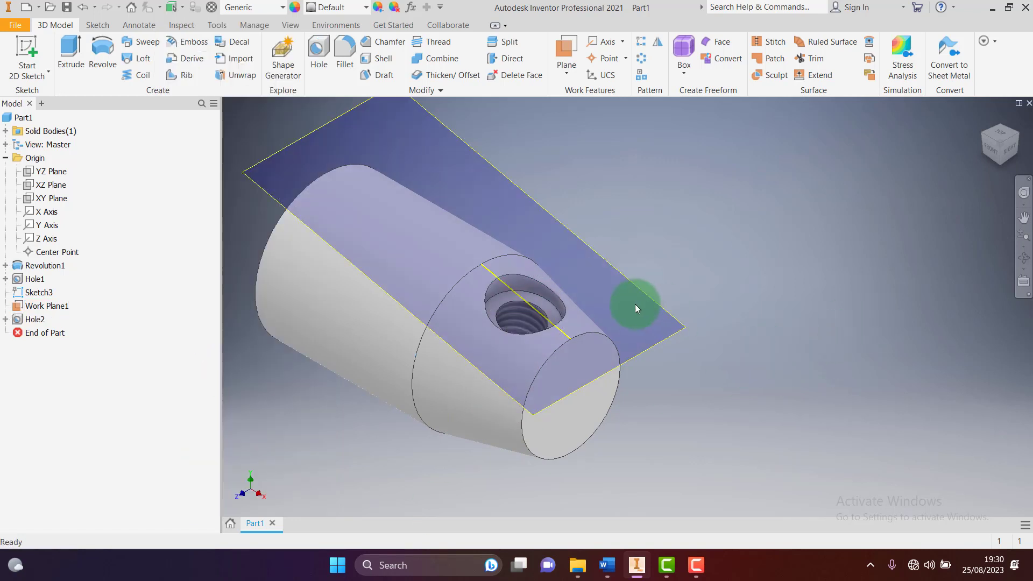
Turn off visibility of Work Plane1 and Sketch3 in the browser
scroll(619, 274, "down", 2)
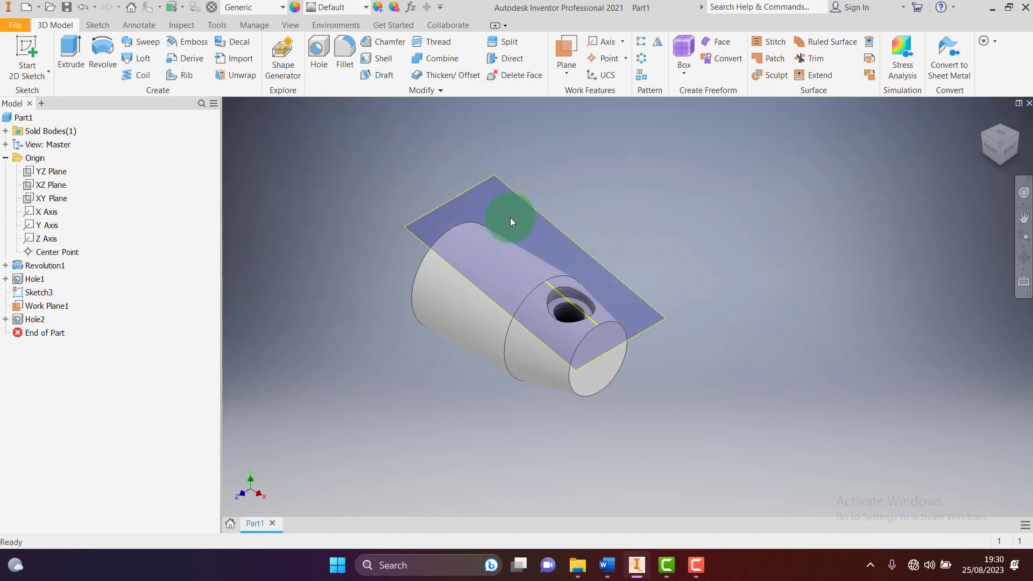
right_click(45, 307)
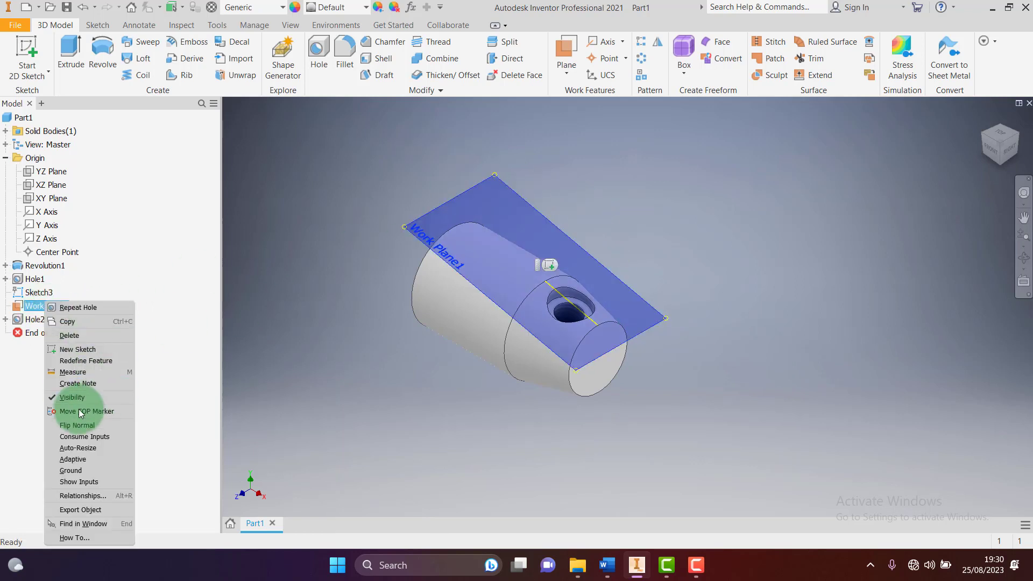
left_click(67, 397)
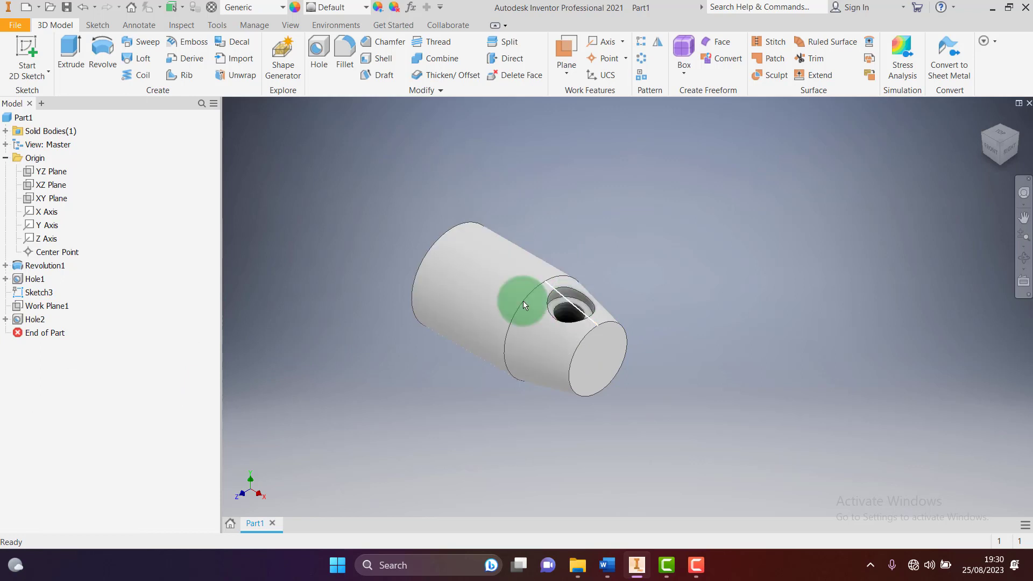
scroll(586, 308, "up", 6)
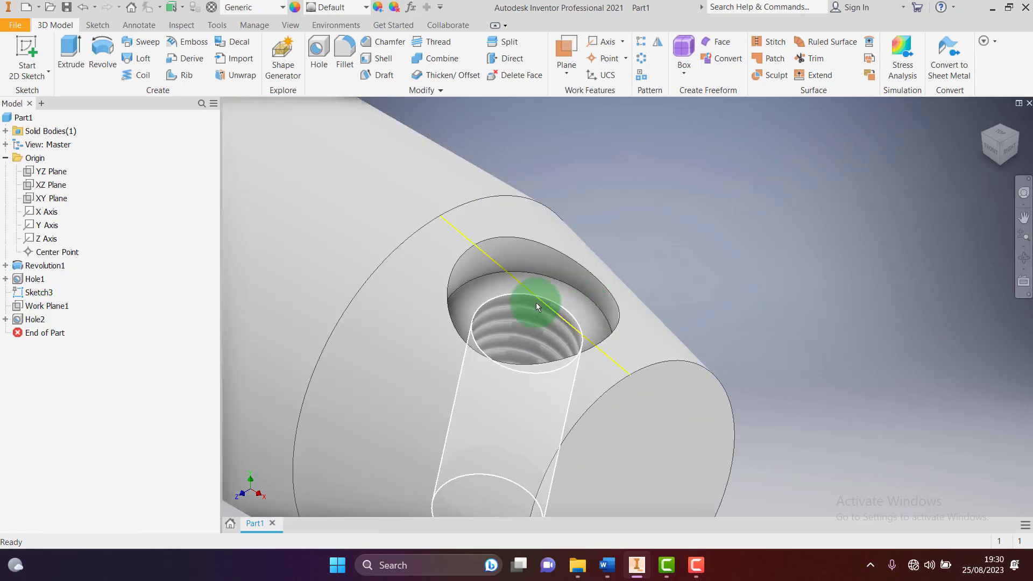
scroll(560, 301, "down", 3)
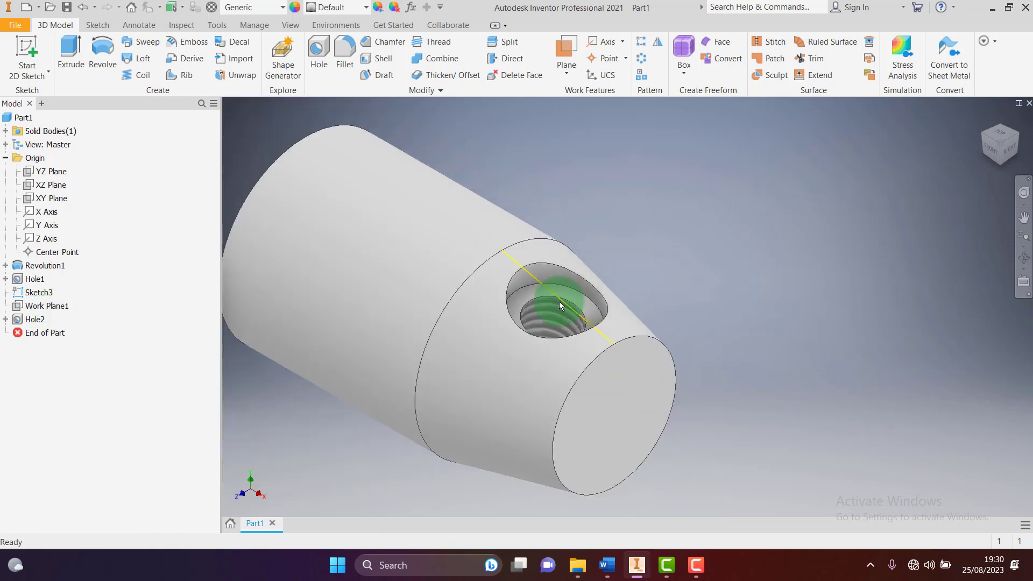
right_click(33, 295)
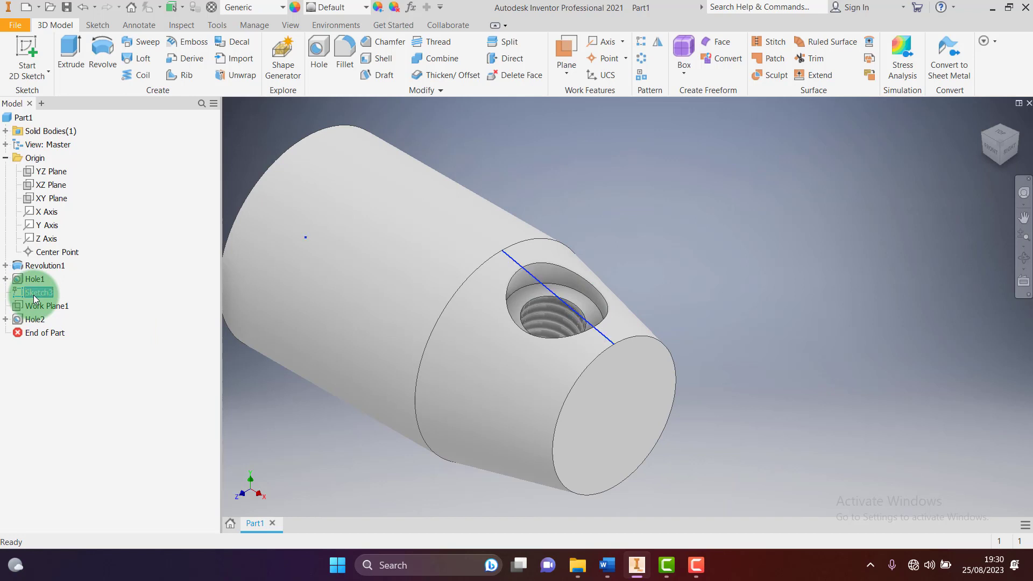
left_click(60, 431)
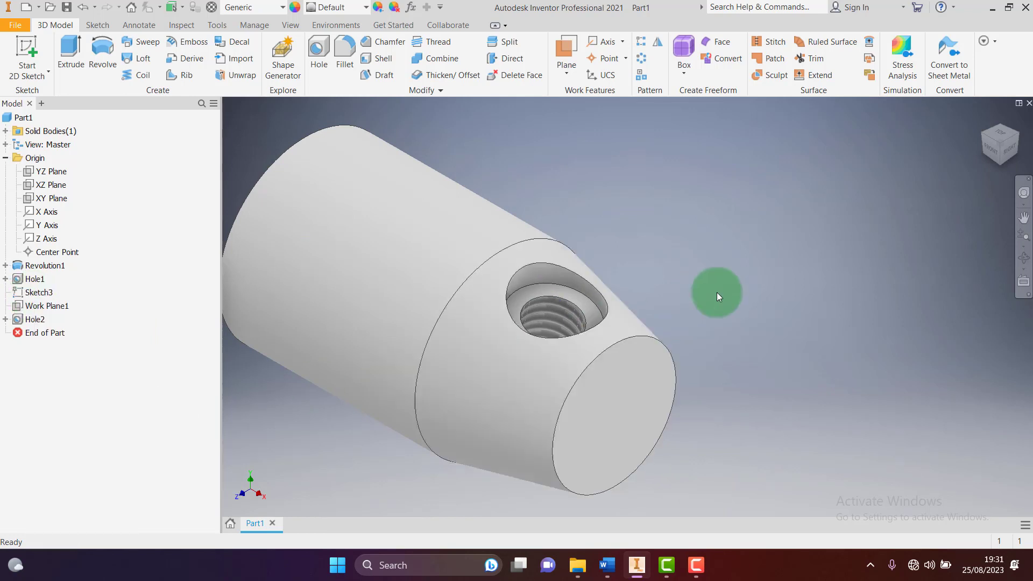
Orbit the part to show its front bore and bring up the View tools
scroll(716, 293, "down", 5)
left_click_drag(983, 131, 582, 248)
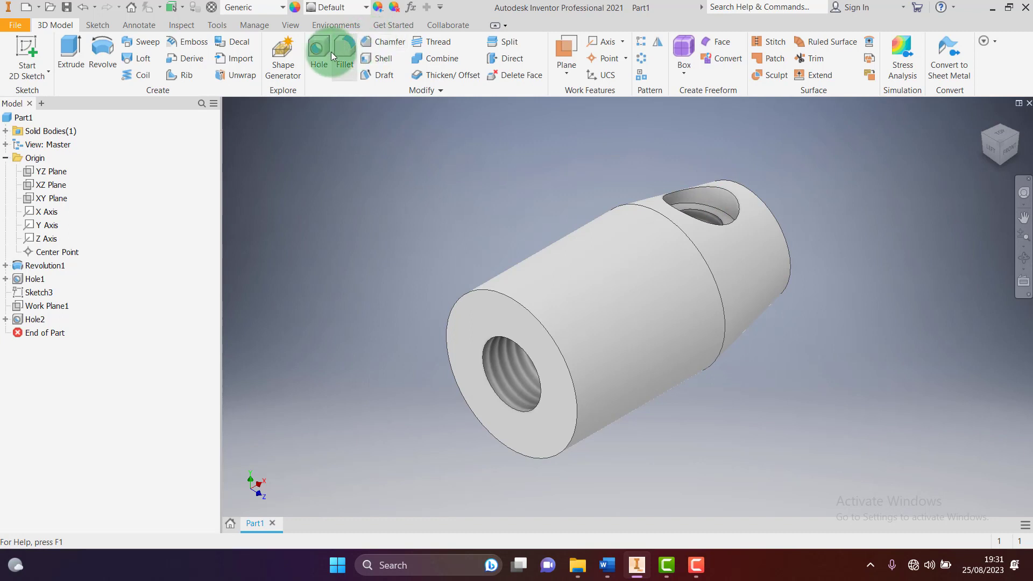
left_click(290, 25)
left_click(180, 58)
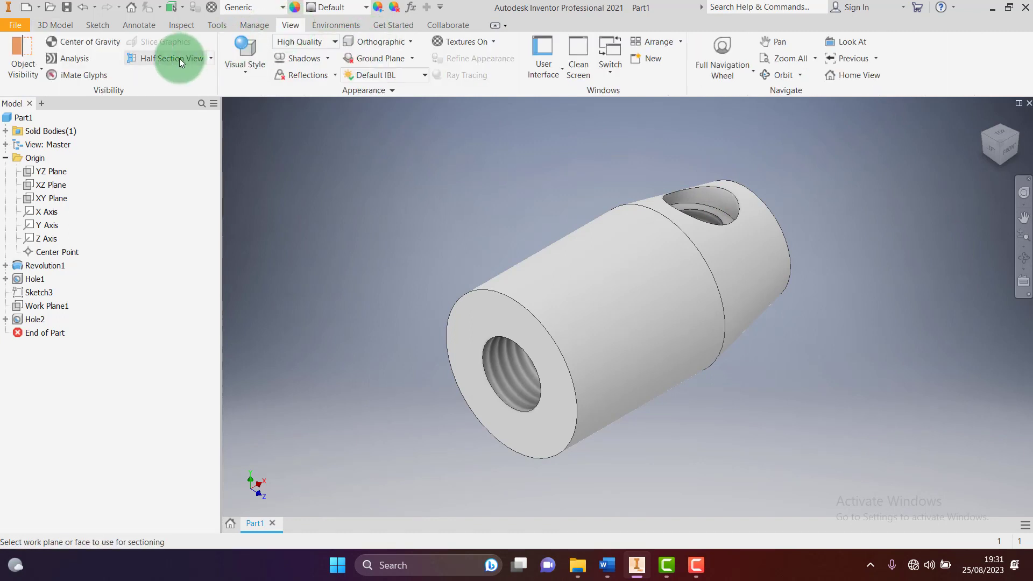
left_click(46, 201)
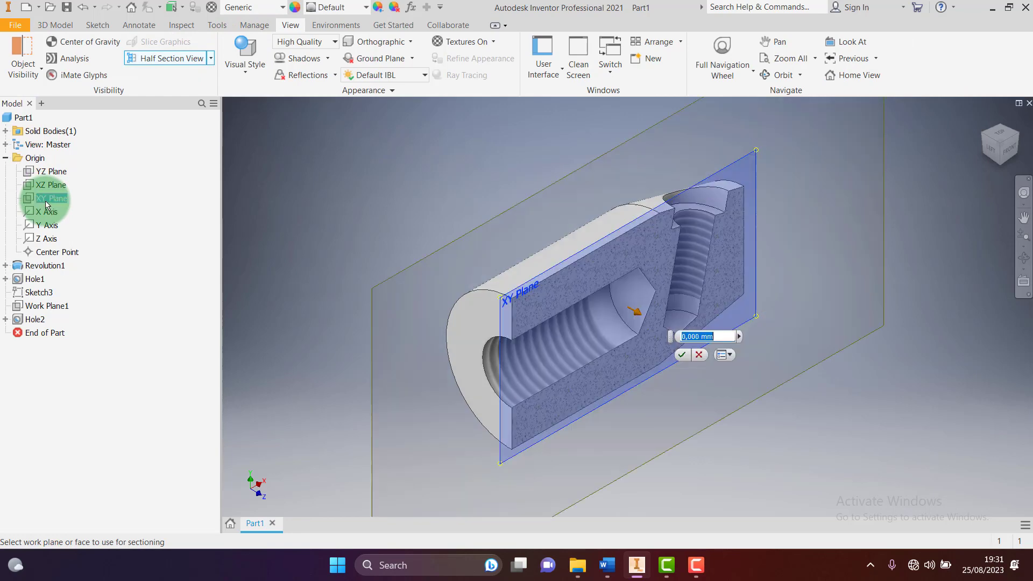
left_click(1011, 154)
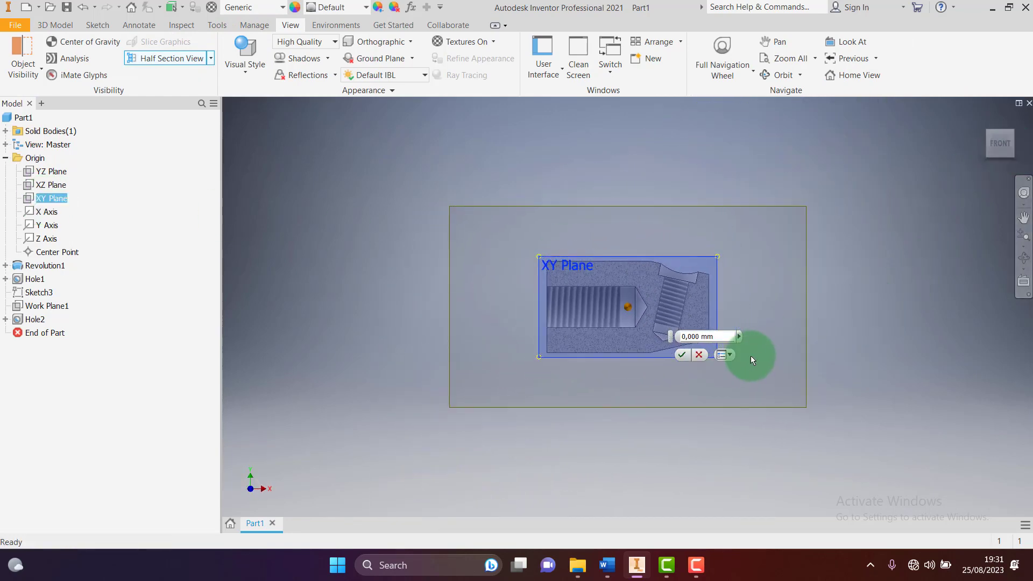
scroll(753, 353, "down", 5)
scroll(491, 289, "up", 4)
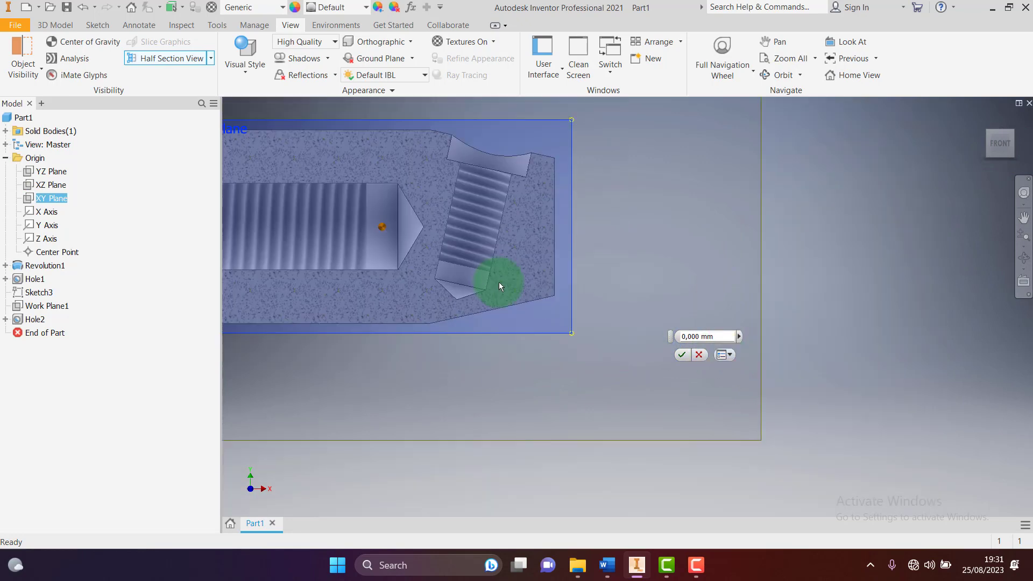
scroll(408, 260, "down", 3)
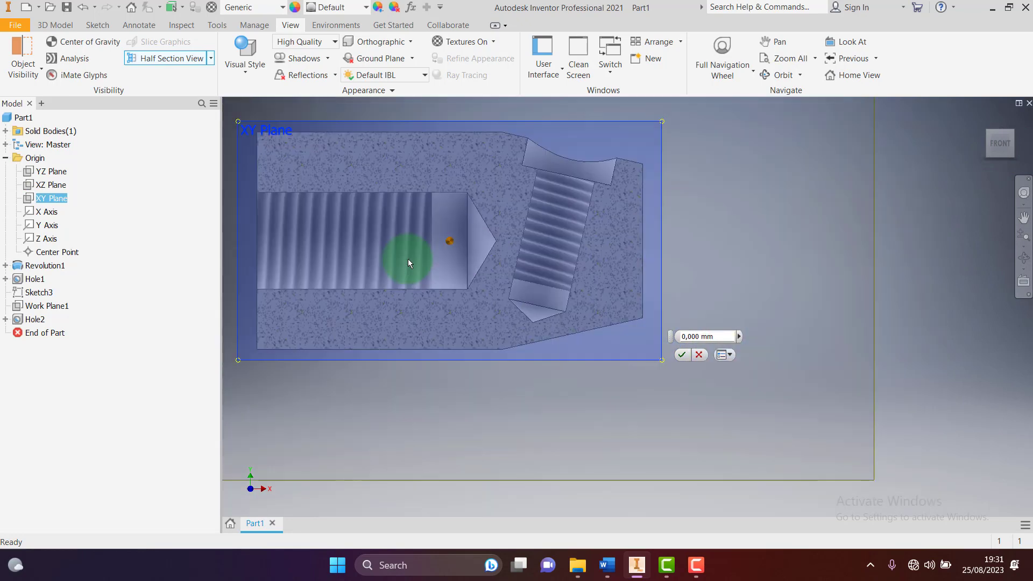
left_click(679, 357)
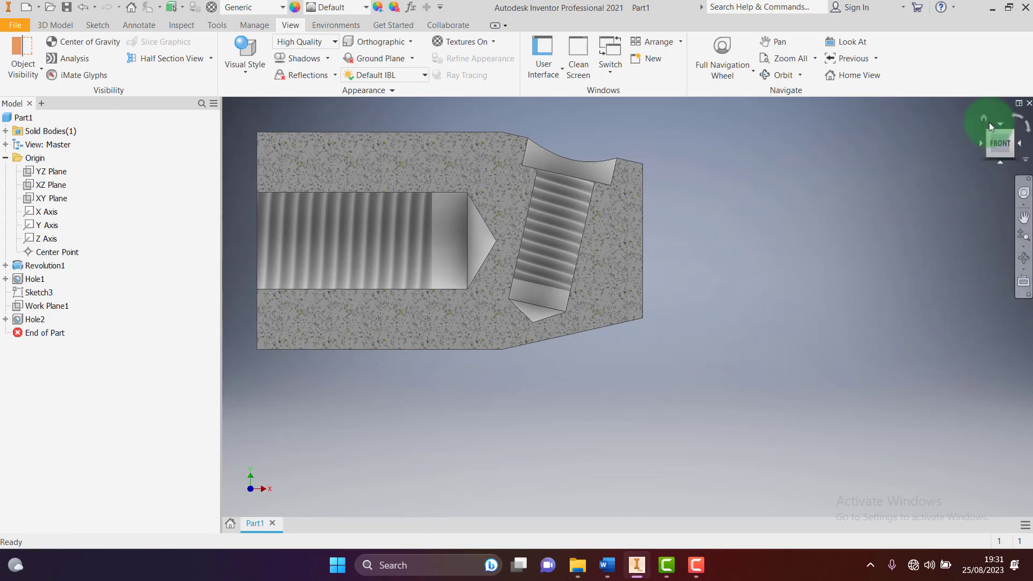
left_click_drag(985, 120, 853, 182)
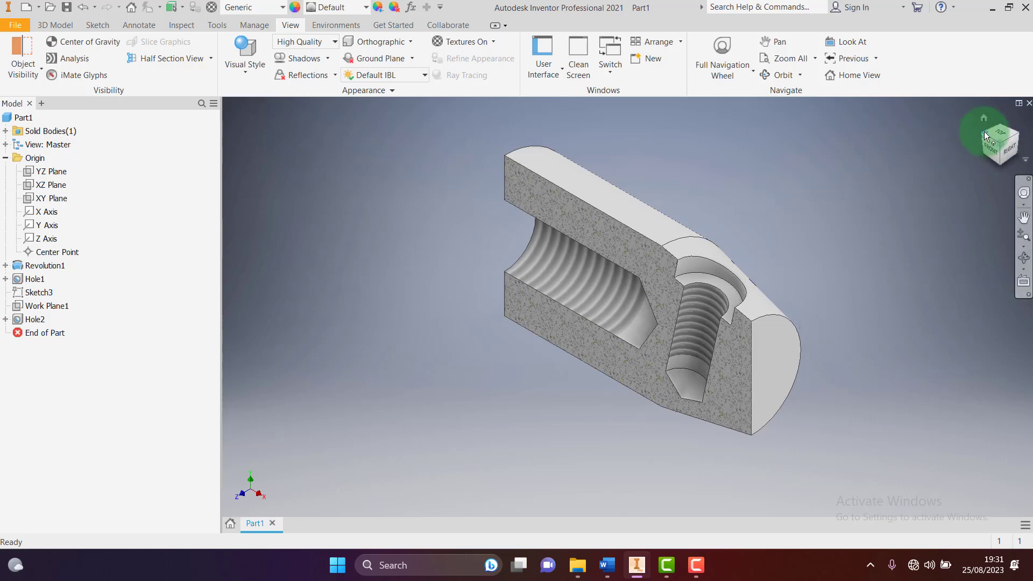
left_click_drag(983, 132, 483, 109)
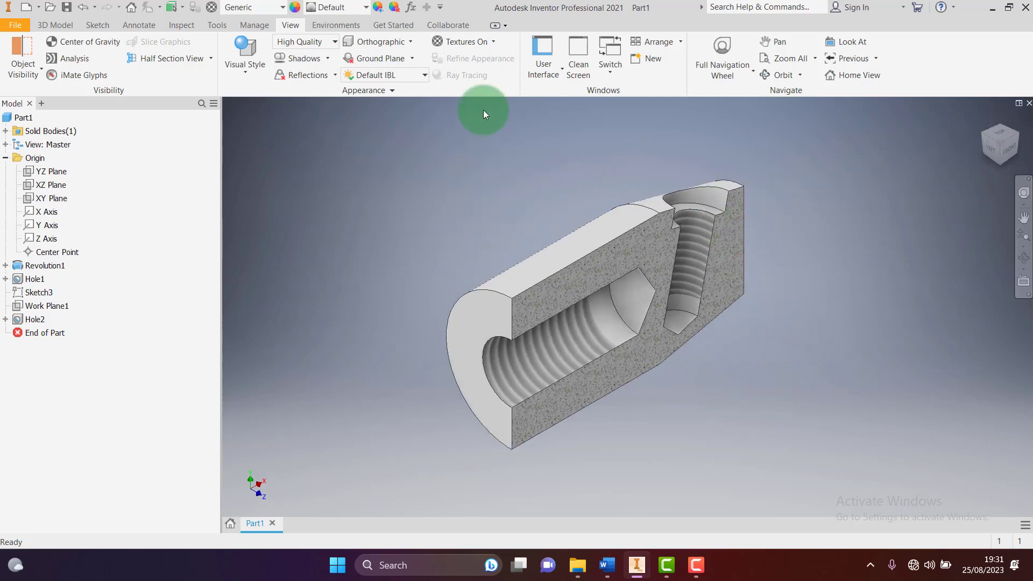
left_click(210, 59)
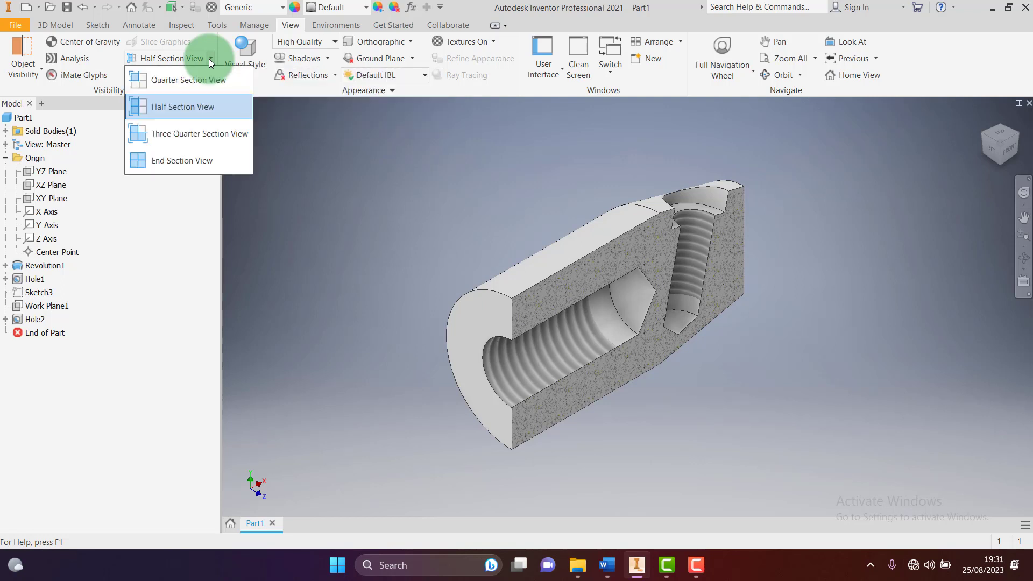
left_click(194, 160)
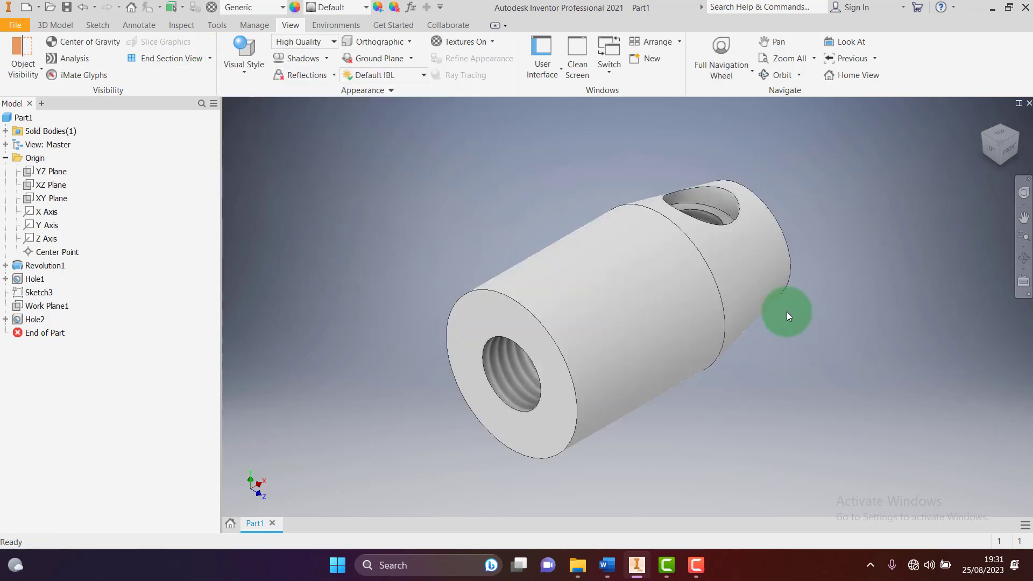
left_click(607, 565)
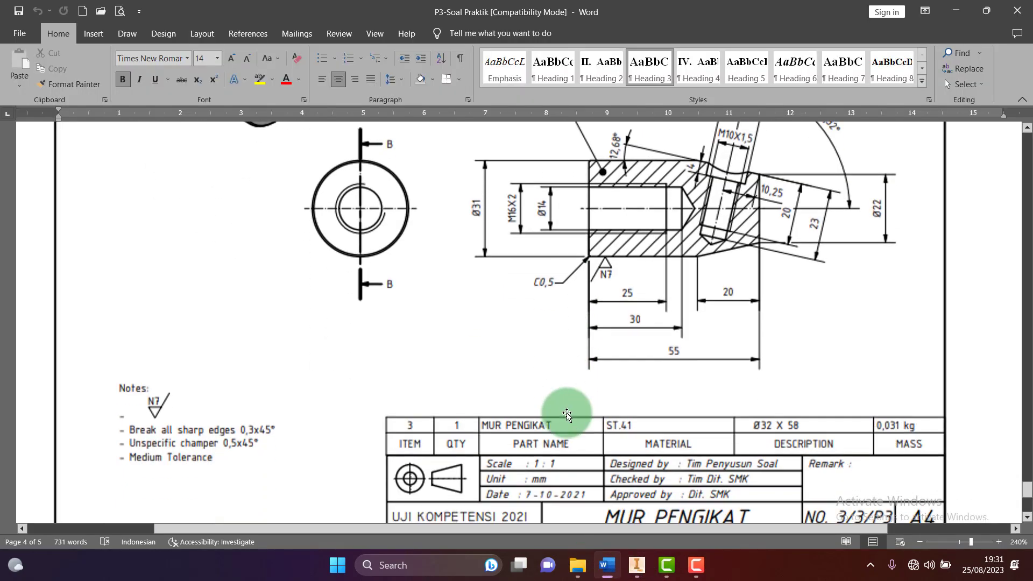
scroll(566, 415, "down", 2)
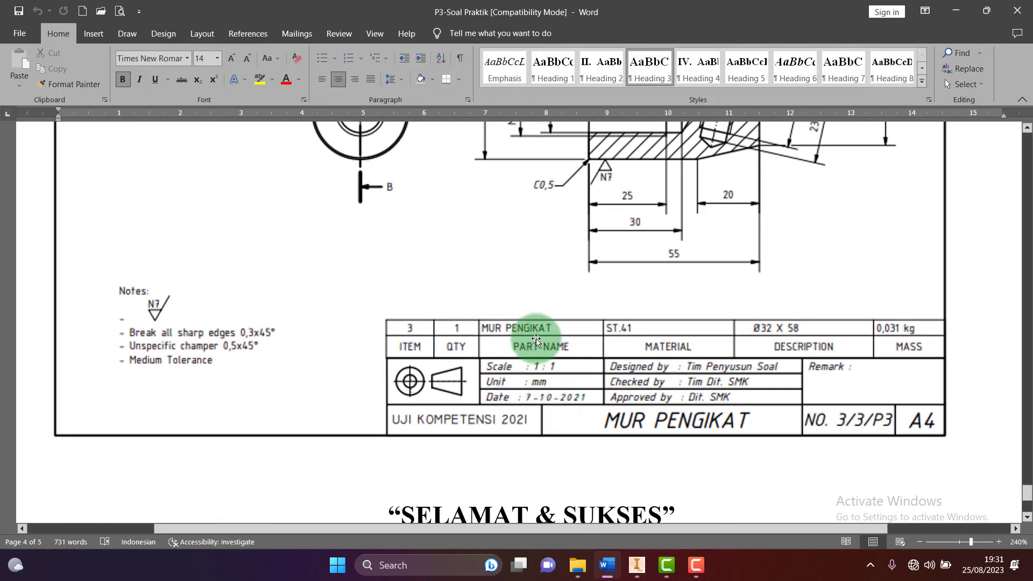
scroll(541, 339, "up", 1)
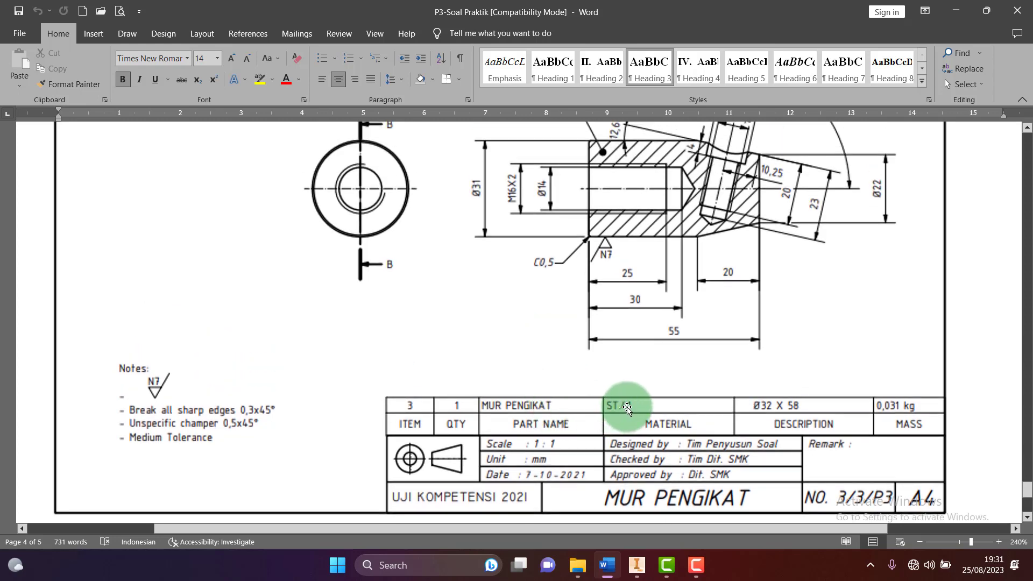
left_click(637, 565)
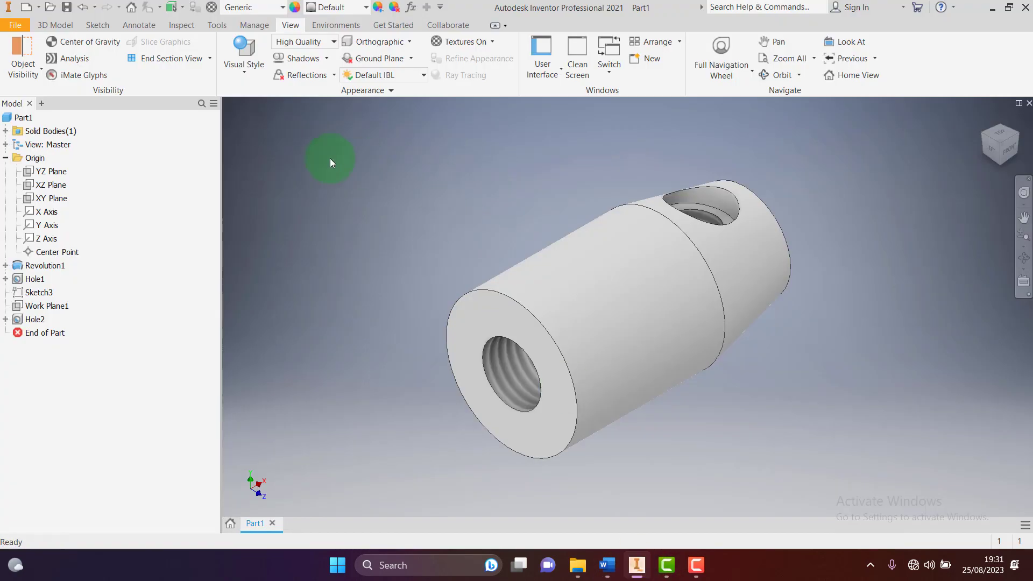
Choose Steel, Mild from the Material list for the part
left_click(283, 7)
scroll(285, 325, "down", 5)
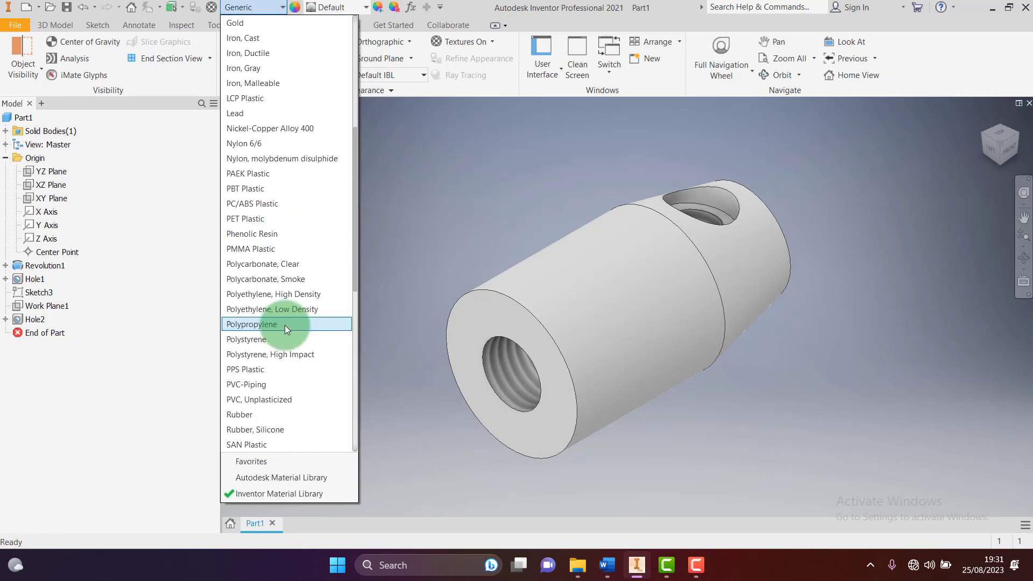
scroll(299, 353, "down", 1)
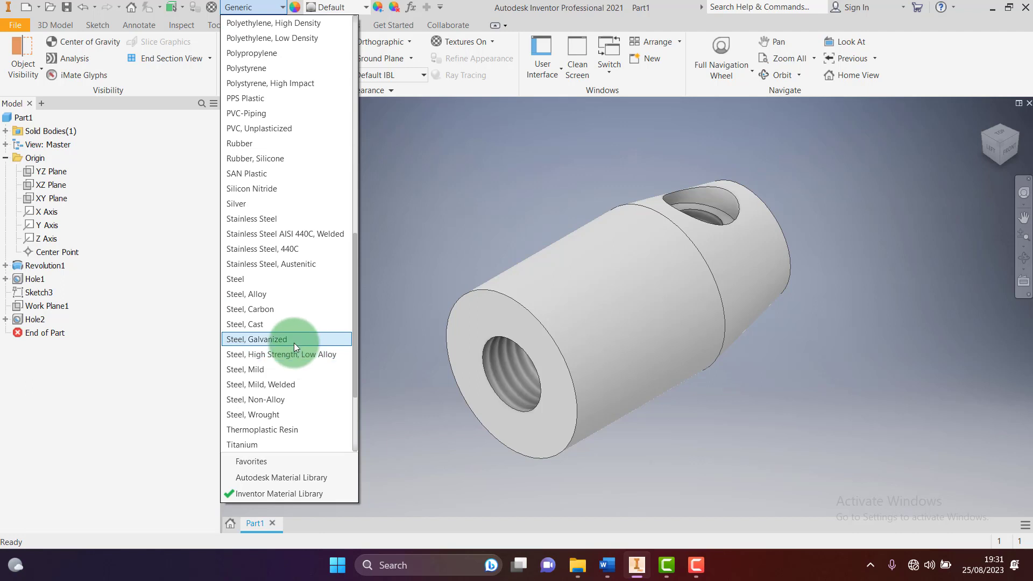
scroll(295, 342, "down", 3)
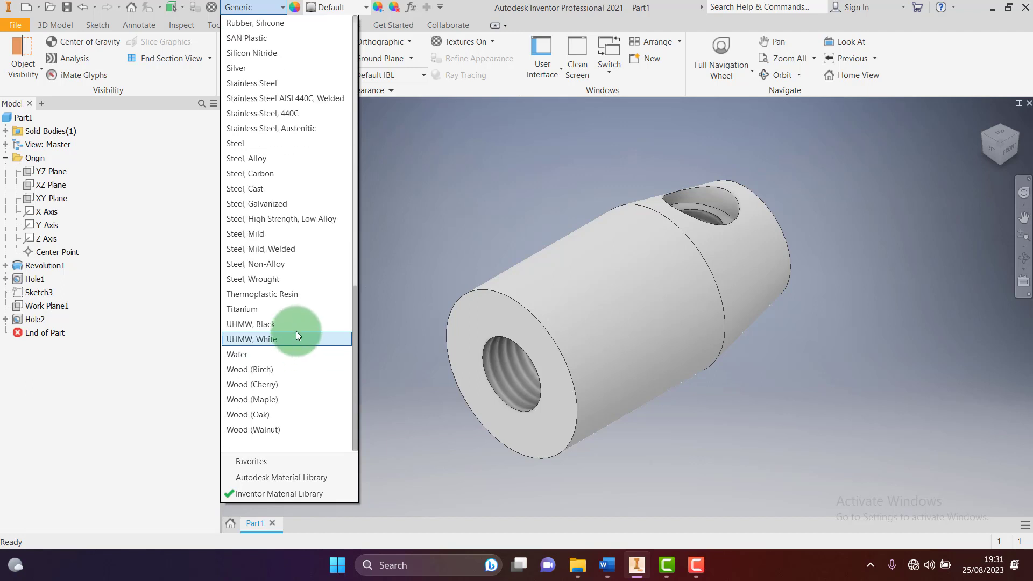
left_click(268, 232)
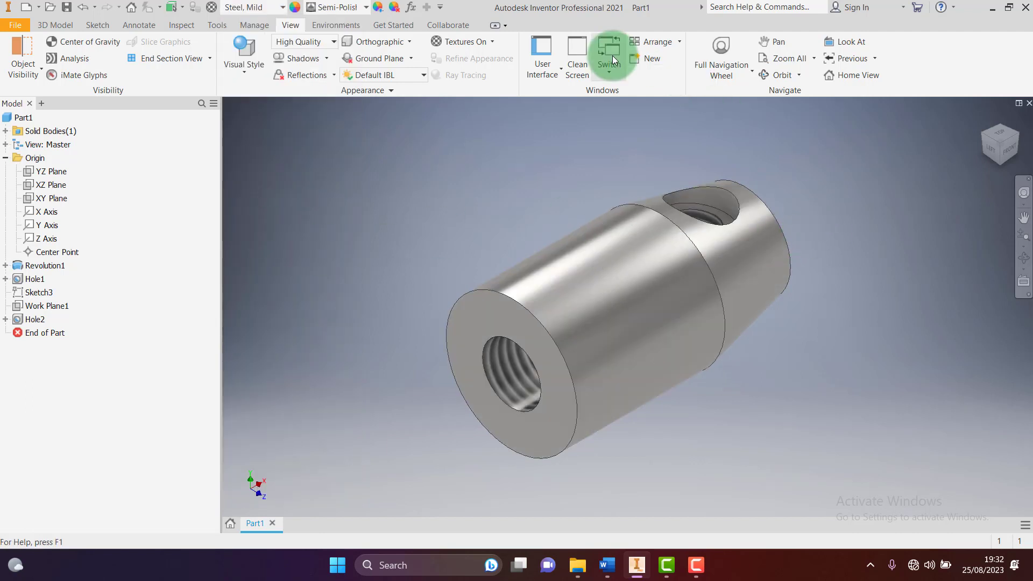
left_click(67, 7)
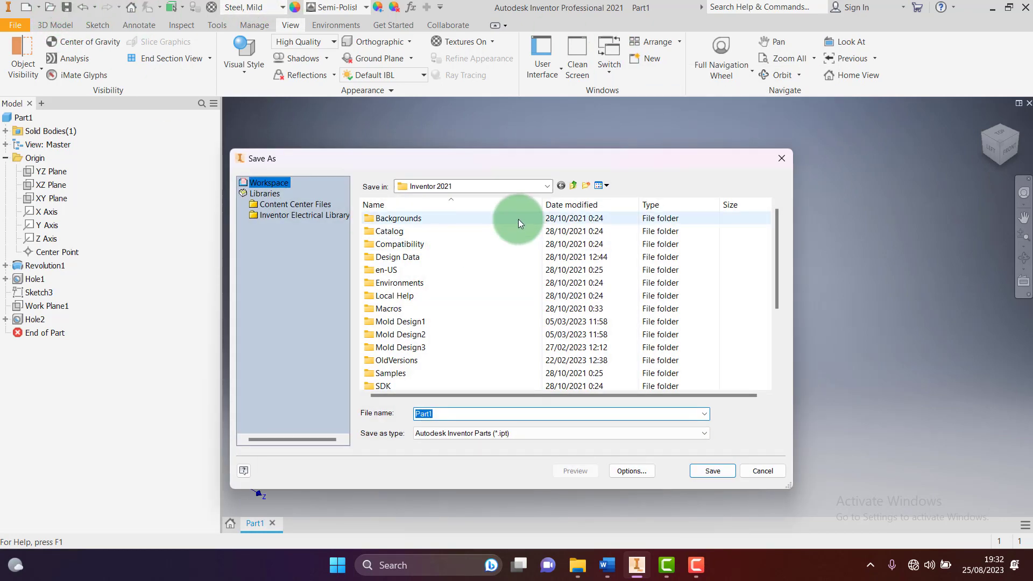
Browse to the PENGIKAT TOOLPOST folder on the DATA (F:) drive
left_click(549, 185)
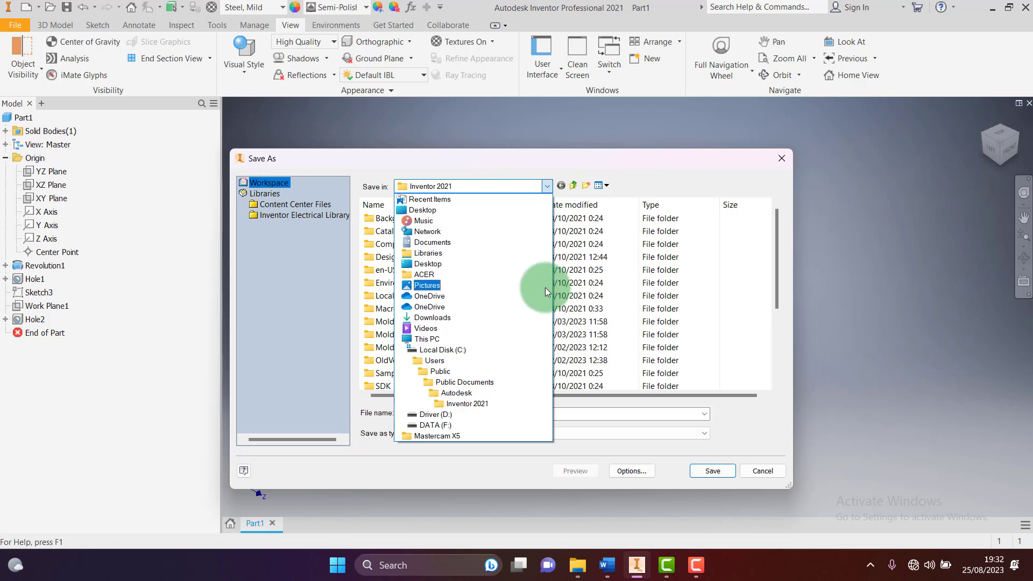
left_click(448, 425)
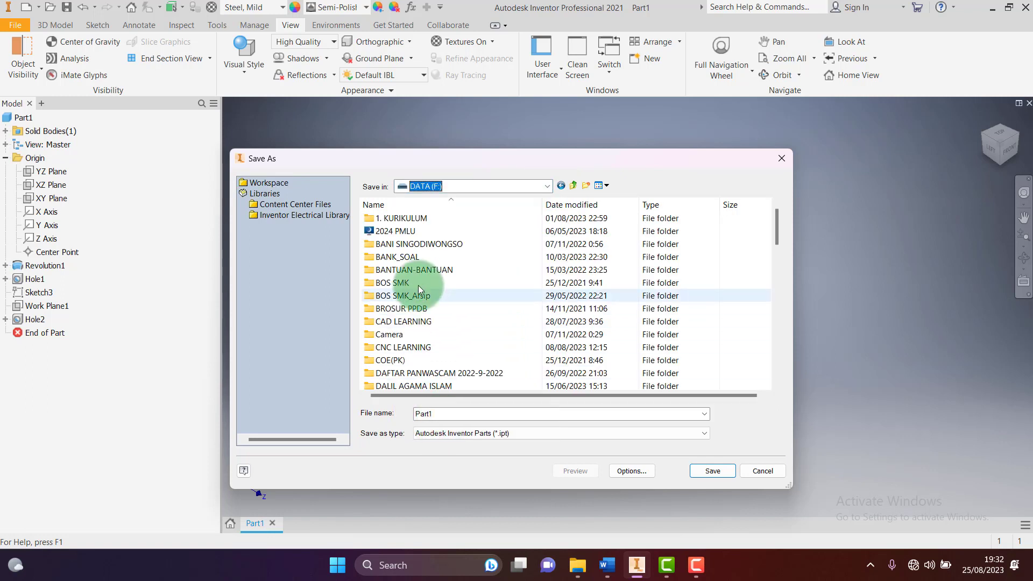
scroll(415, 344, "down", 6)
scroll(411, 360, "down", 5)
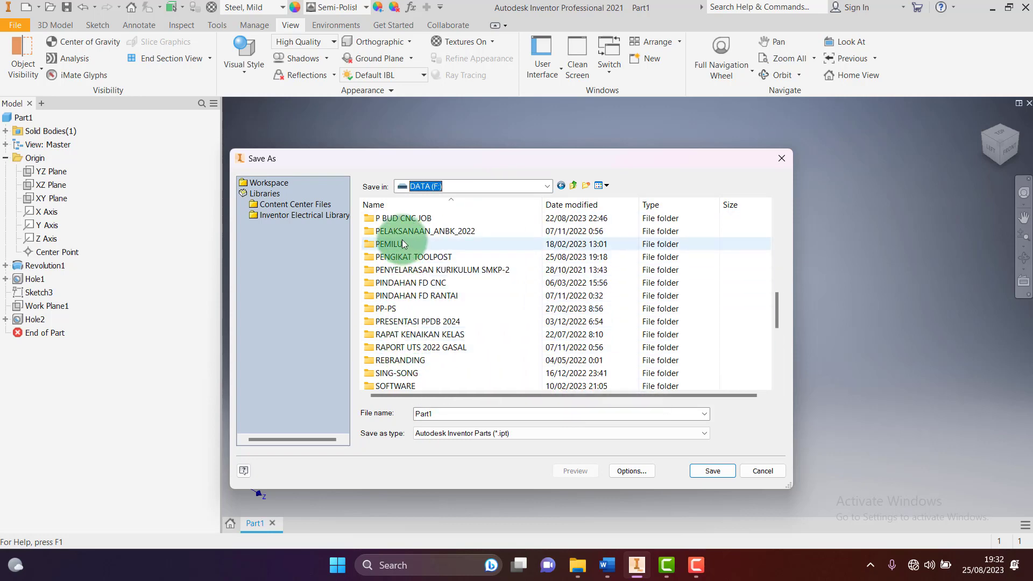
scroll(398, 341, "down", 1)
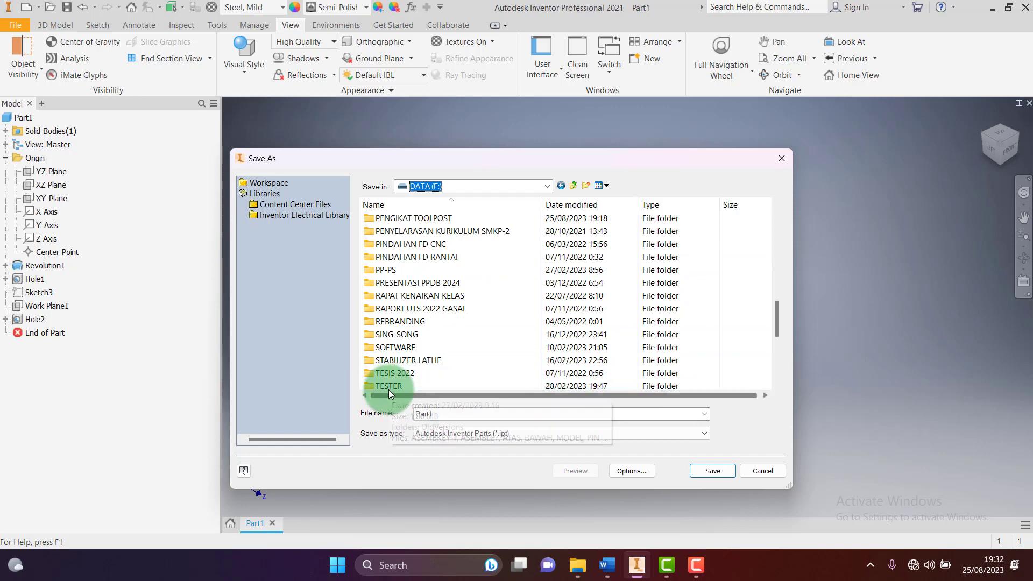
scroll(390, 384, "down", 2)
scroll(397, 360, "down", 2)
scroll(400, 333, "up", 1)
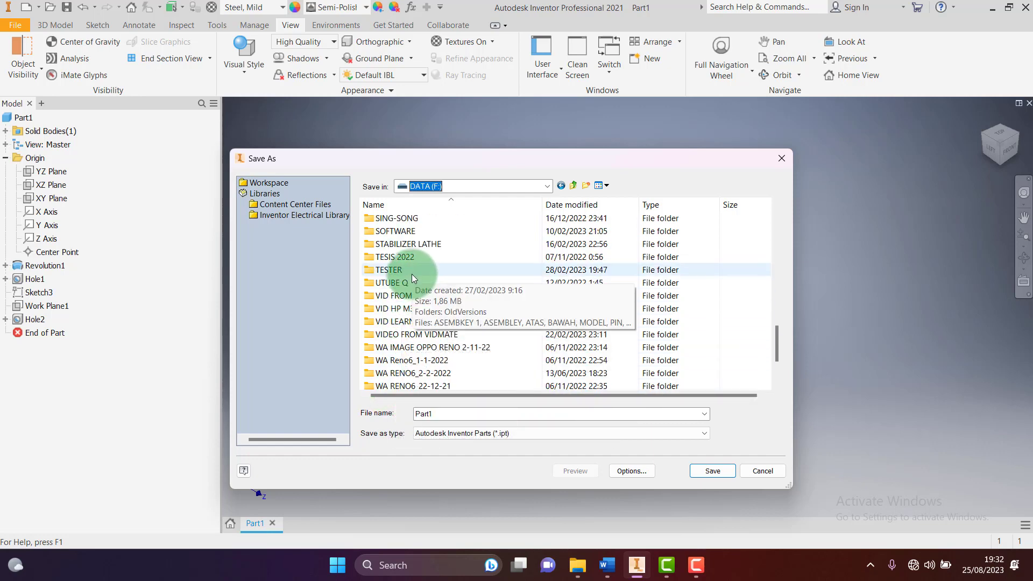
scroll(405, 262, "up", 2)
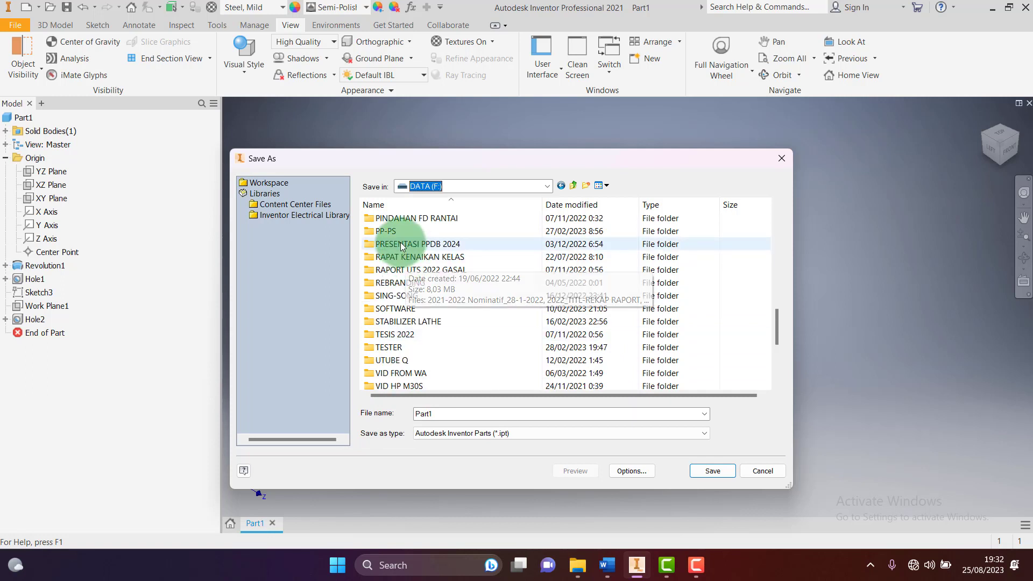
scroll(390, 285, "up", 1)
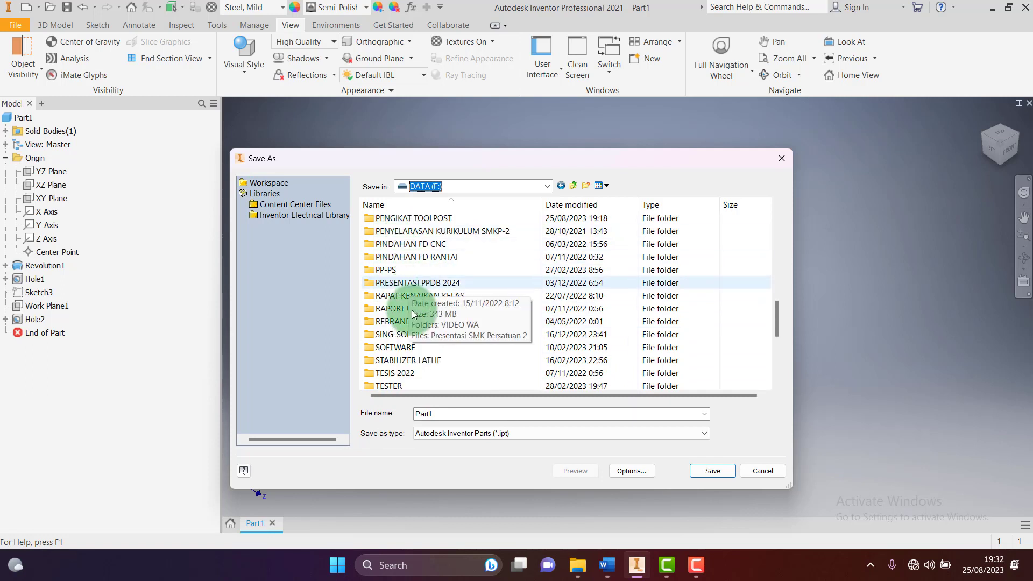
scroll(409, 290, "up", 1)
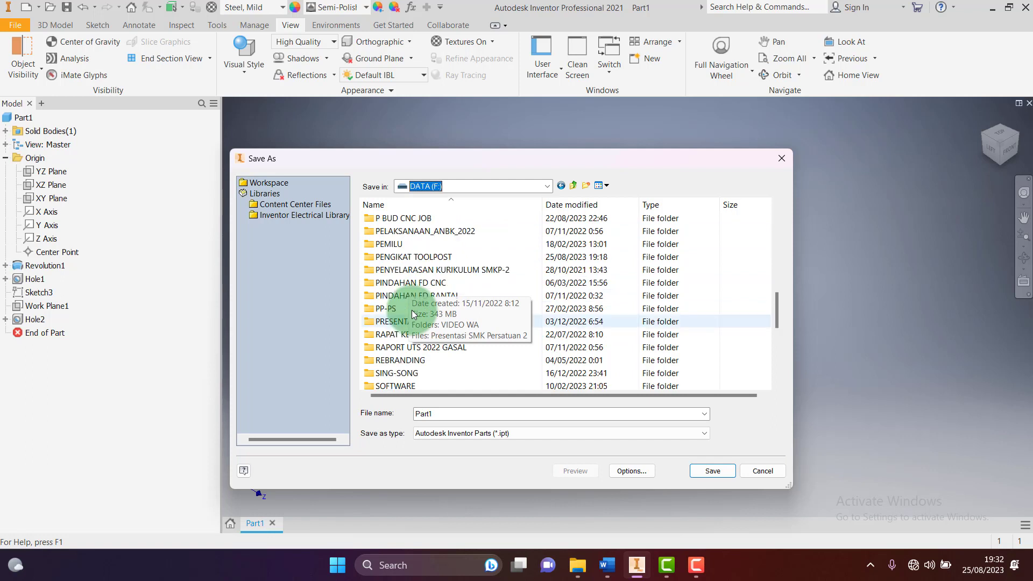
double_click(407, 257)
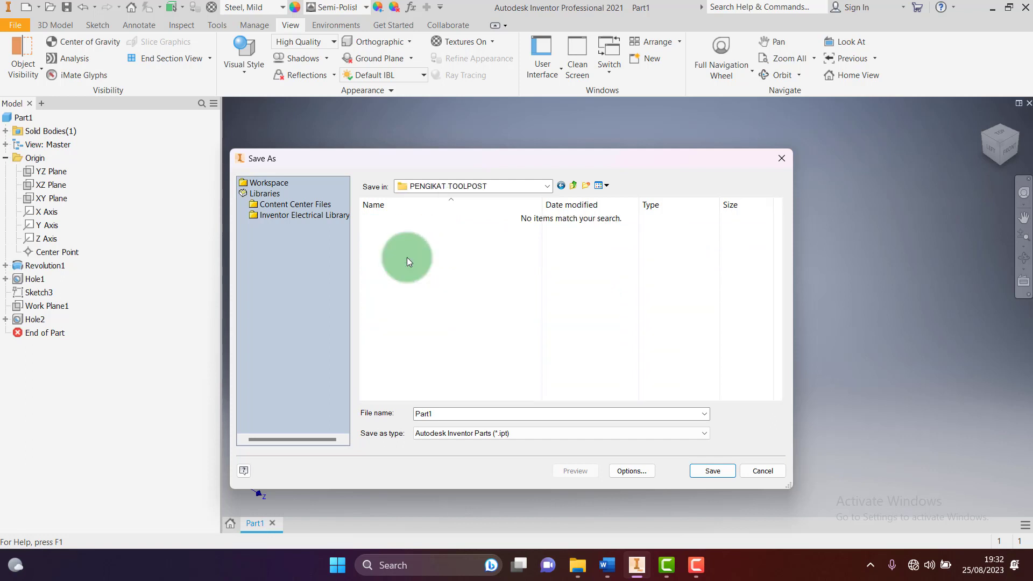
Save the part as MUR PENGIKAT, confirming saving outside the active project
left_click(454, 415)
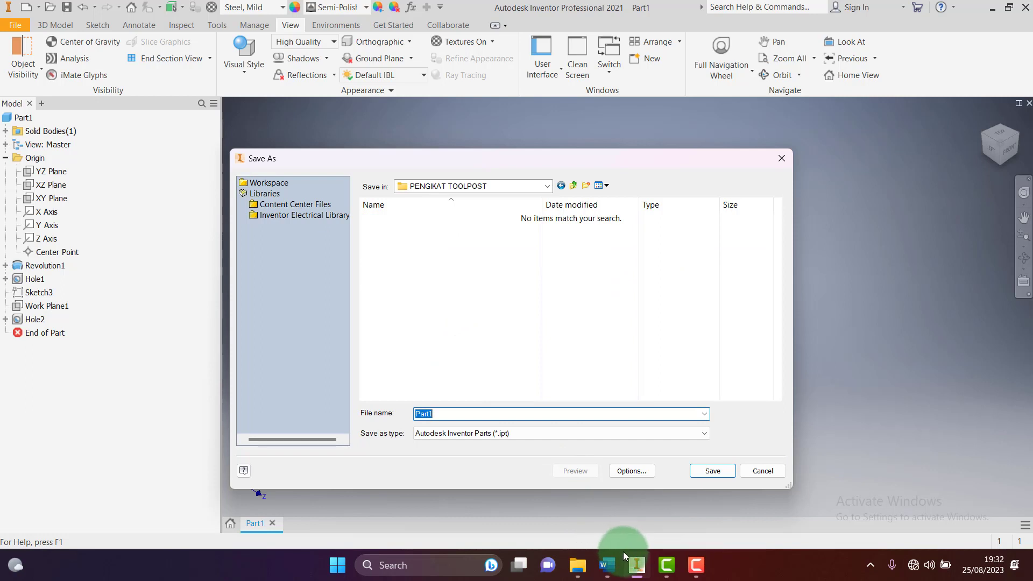
type("MUR PENGIKAT")
left_click(713, 472)
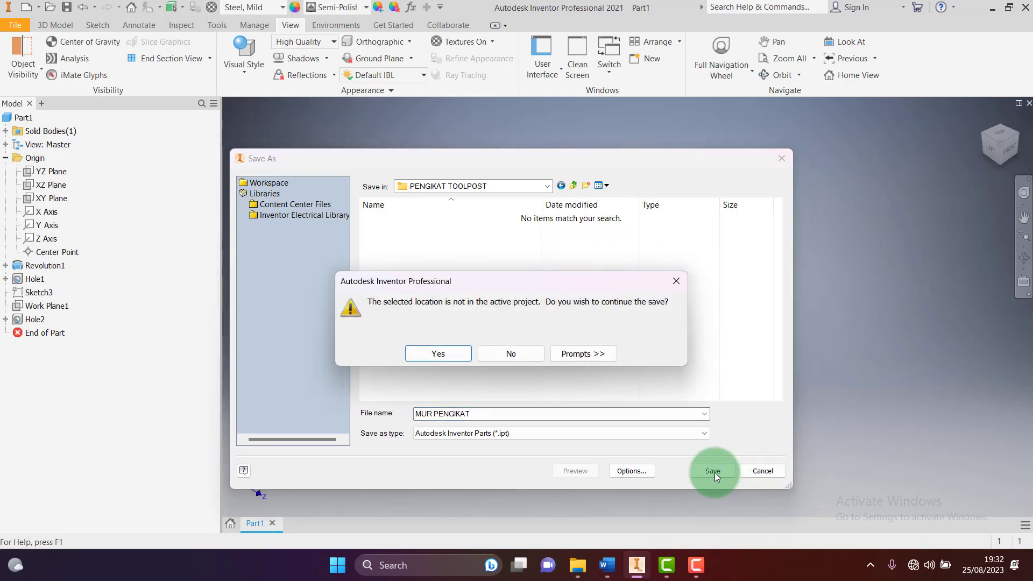
left_click(438, 354)
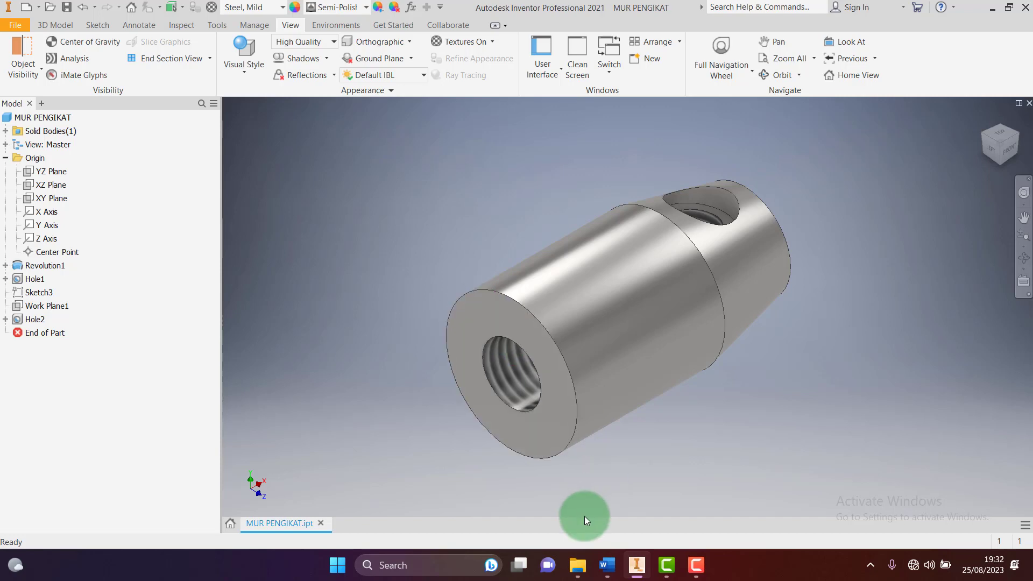
left_click(606, 566)
Scroll the Word document to the HANDEL DAN POROS drawing with its title block
scroll(606, 401, "up", 5)
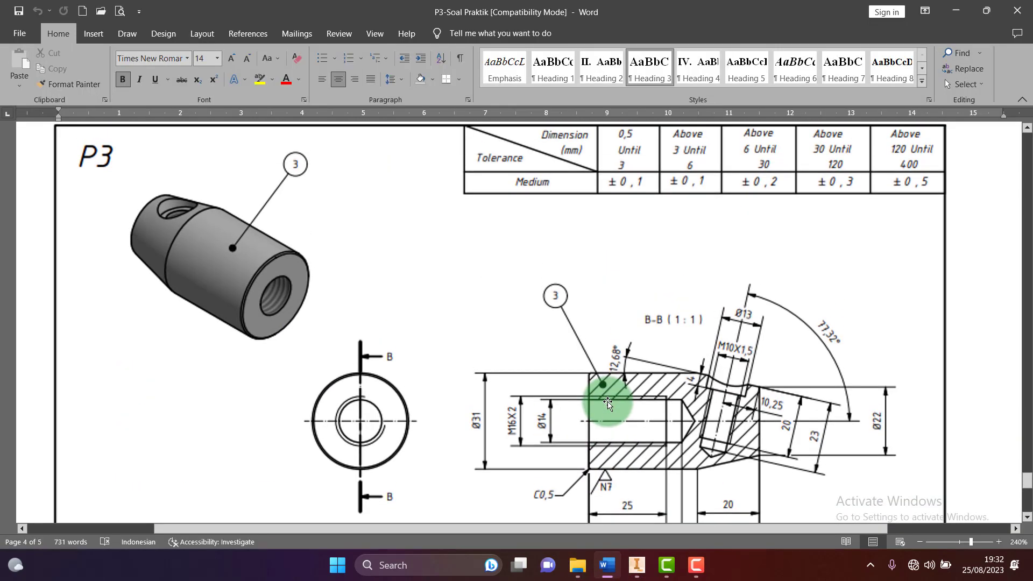
scroll(606, 397, "up", 15)
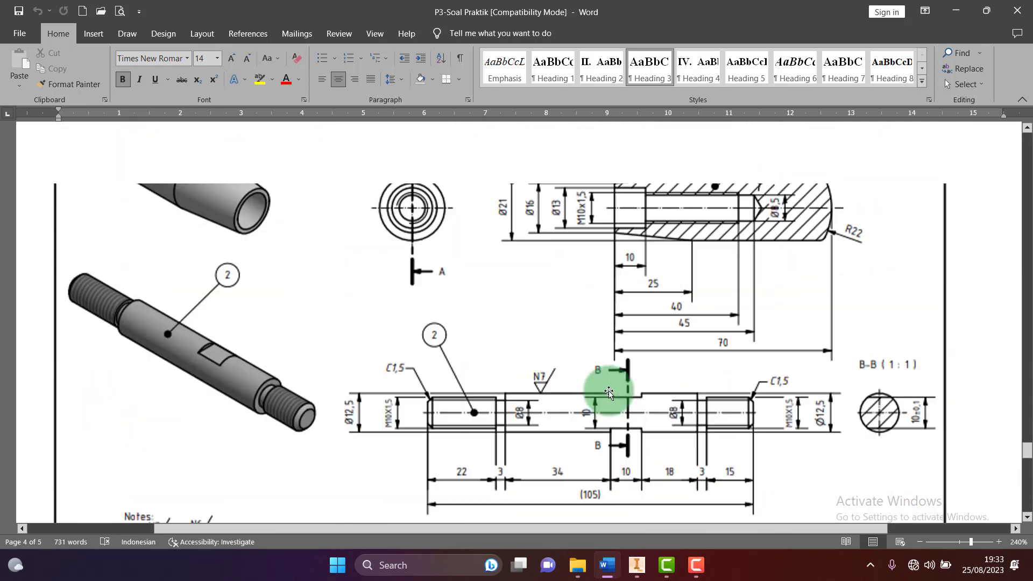
scroll(609, 391, "down", 5)
scroll(608, 391, "down", 1)
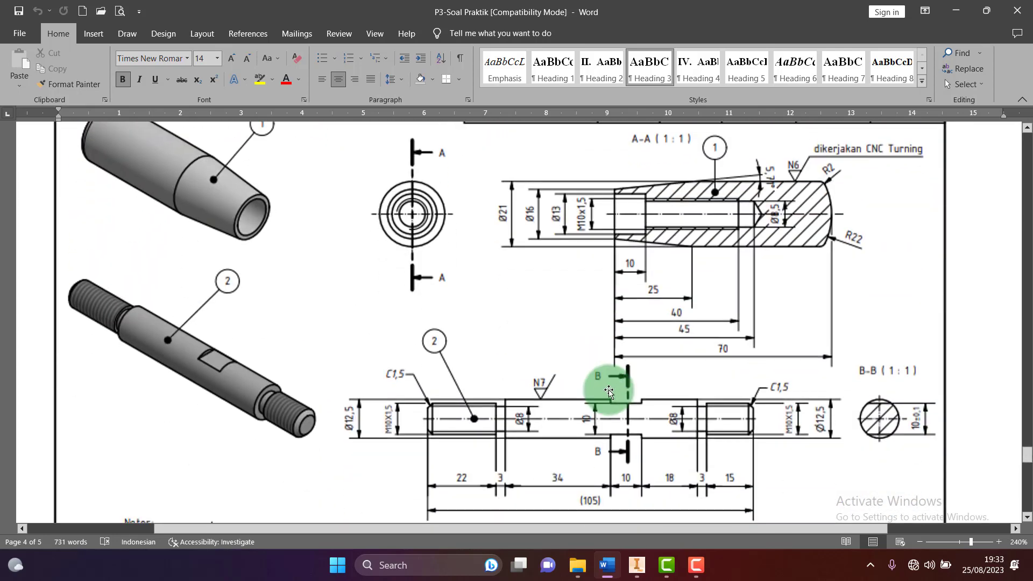
scroll(609, 391, "down", 3)
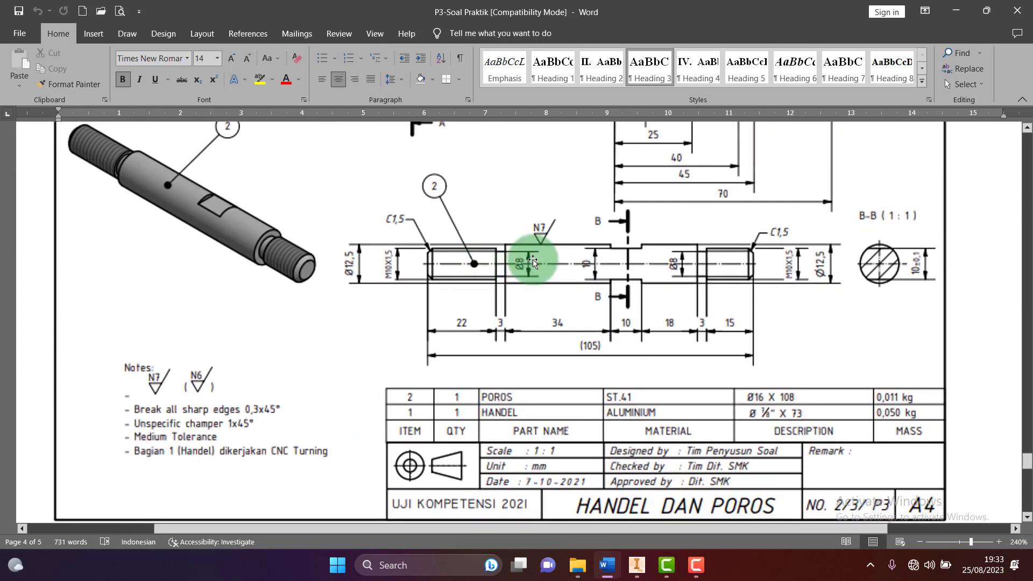
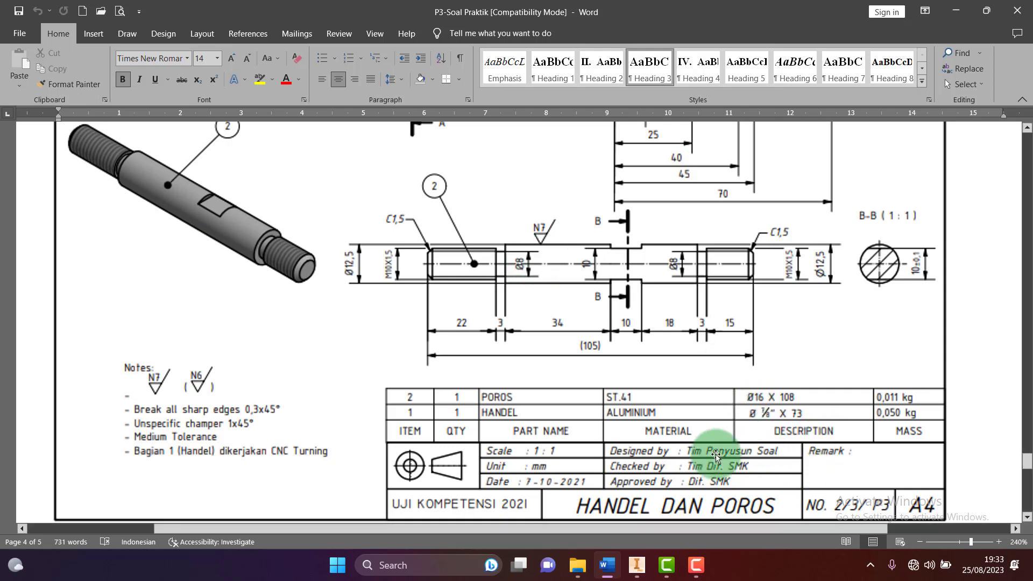
Switch from the Word drawing to Inventor, where the MUR PENGIKAT part is open
left_click(629, 562)
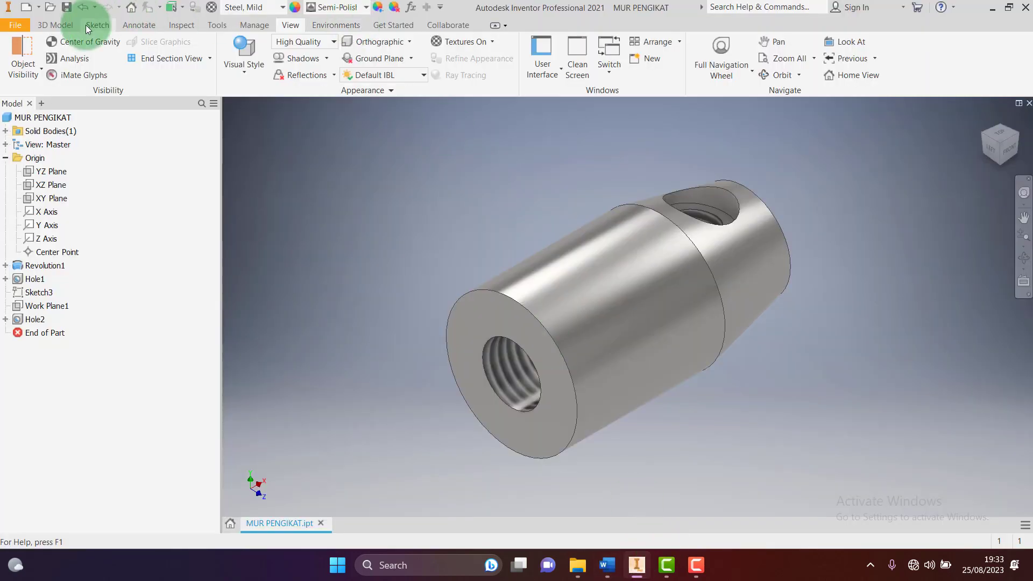
Create a new Standard (mm) part and start a 2D sketch on the YZ plane
left_click(26, 9)
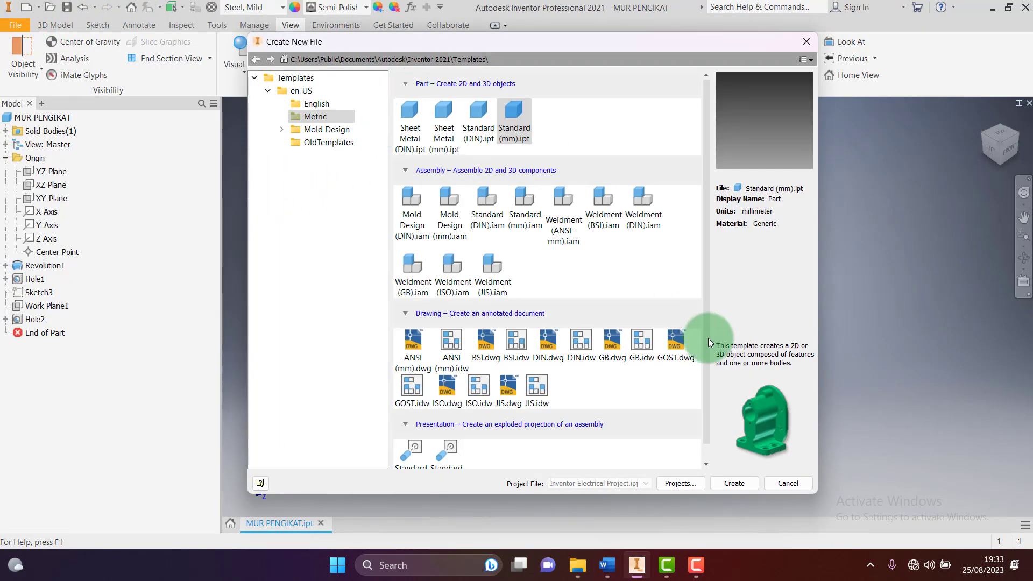
left_click(737, 485)
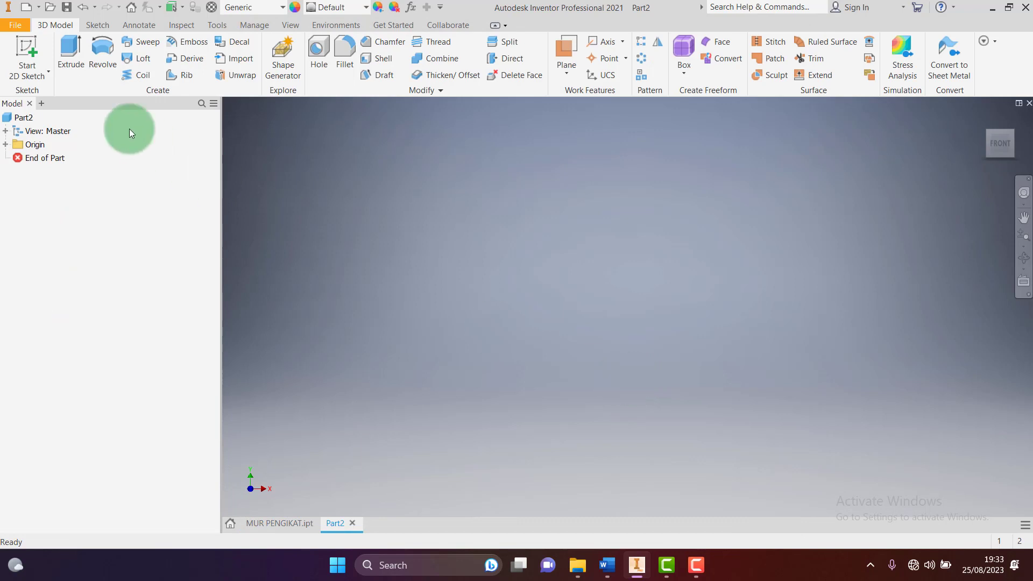
left_click(28, 51)
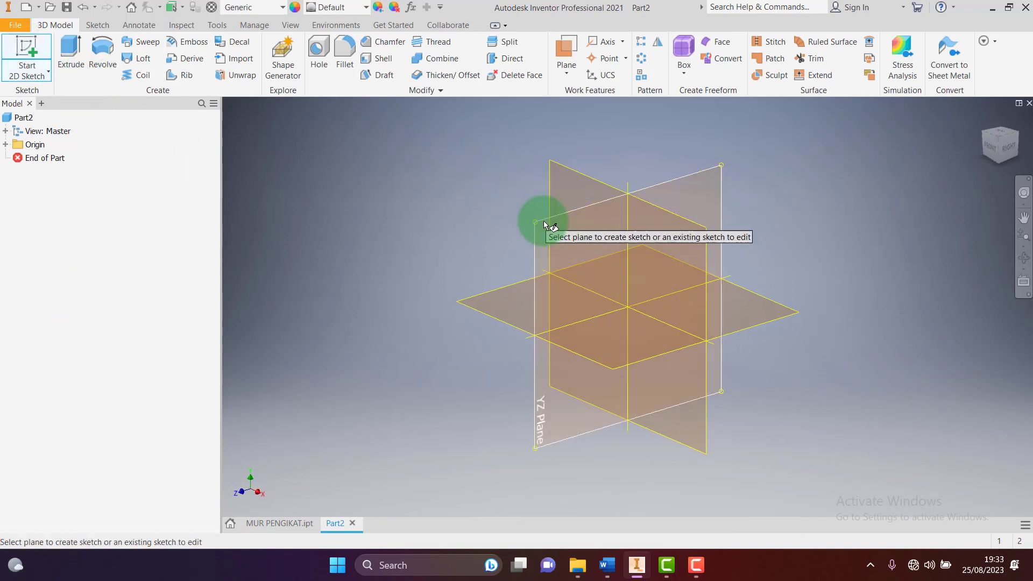
left_click(485, 240)
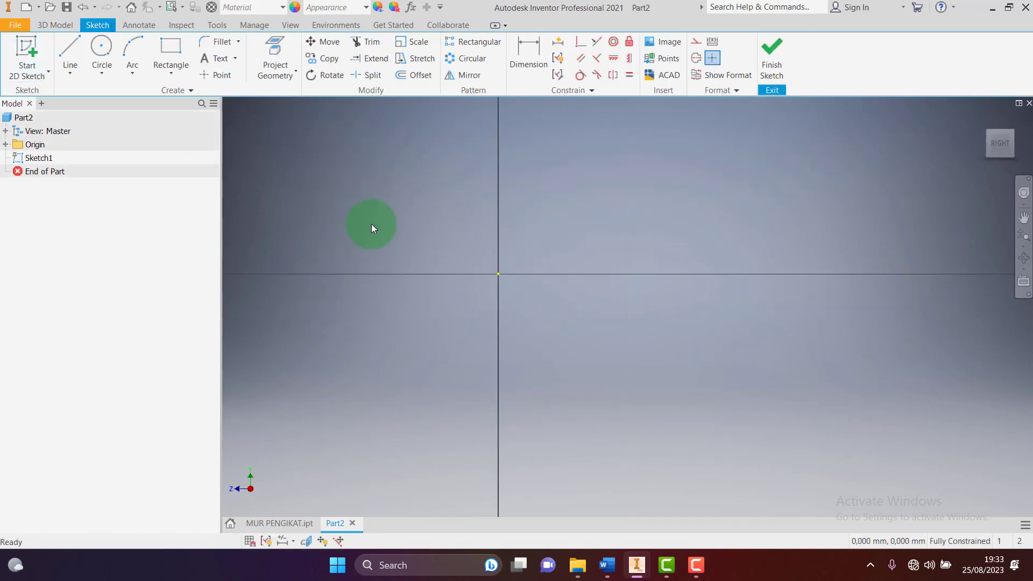
Check the reference drawing in Word, then return to Inventor to draw lines
left_click(636, 567)
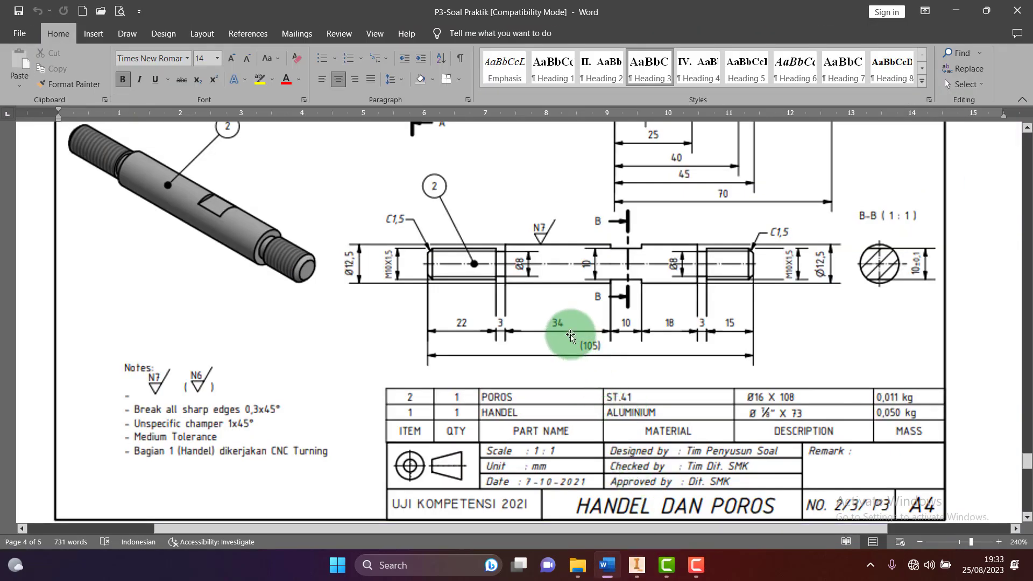
mouse_move(637, 575)
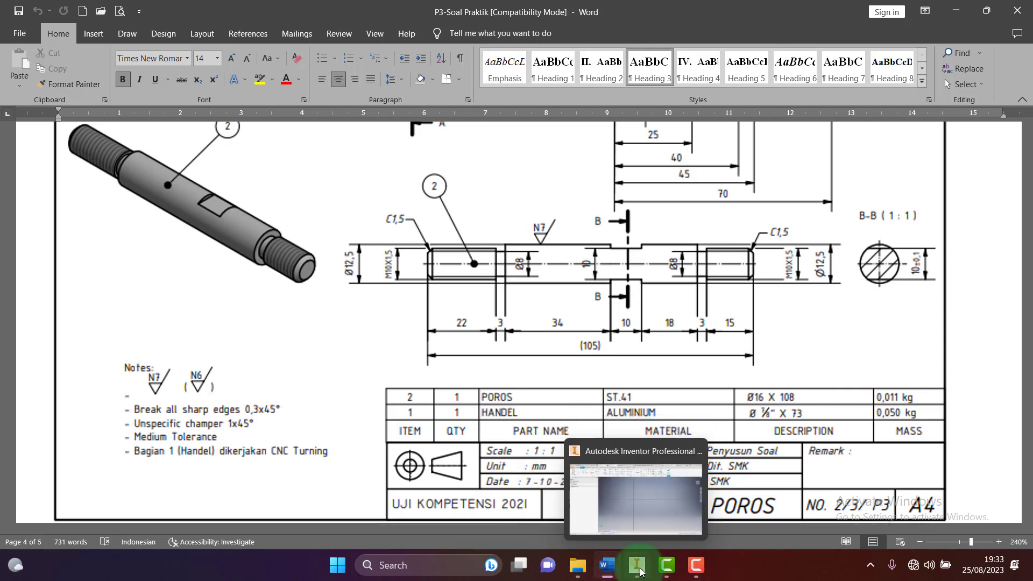
left_click(640, 571)
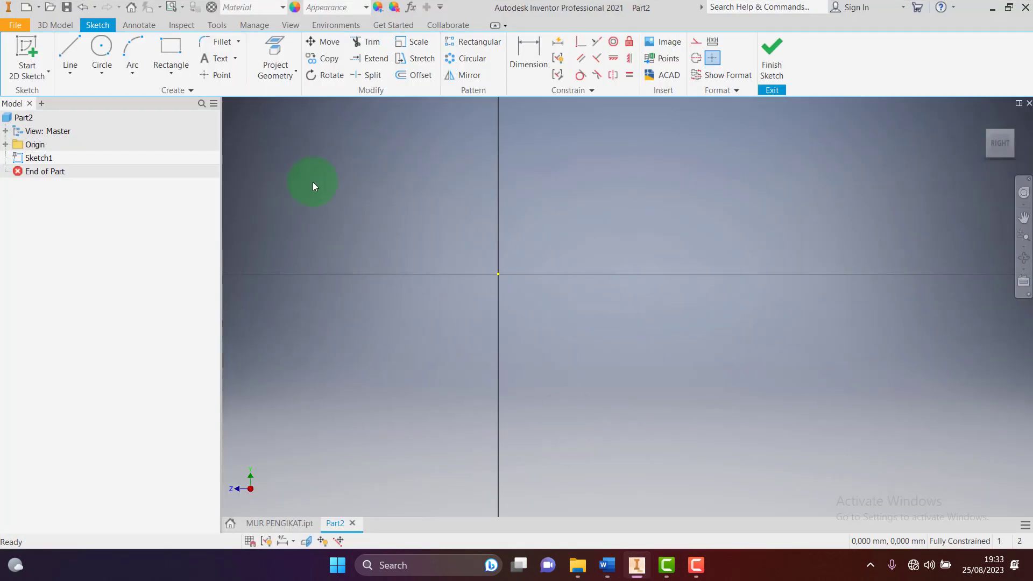
left_click(80, 57)
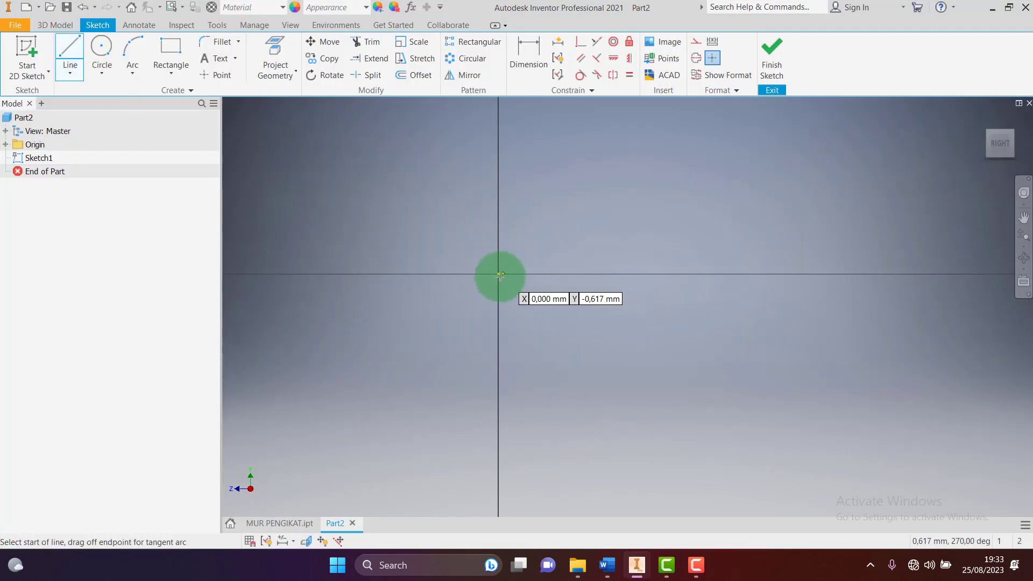
Draw the profile from the origin through the first section and first groove to the middle section
left_click(499, 274)
left_click(499, 249)
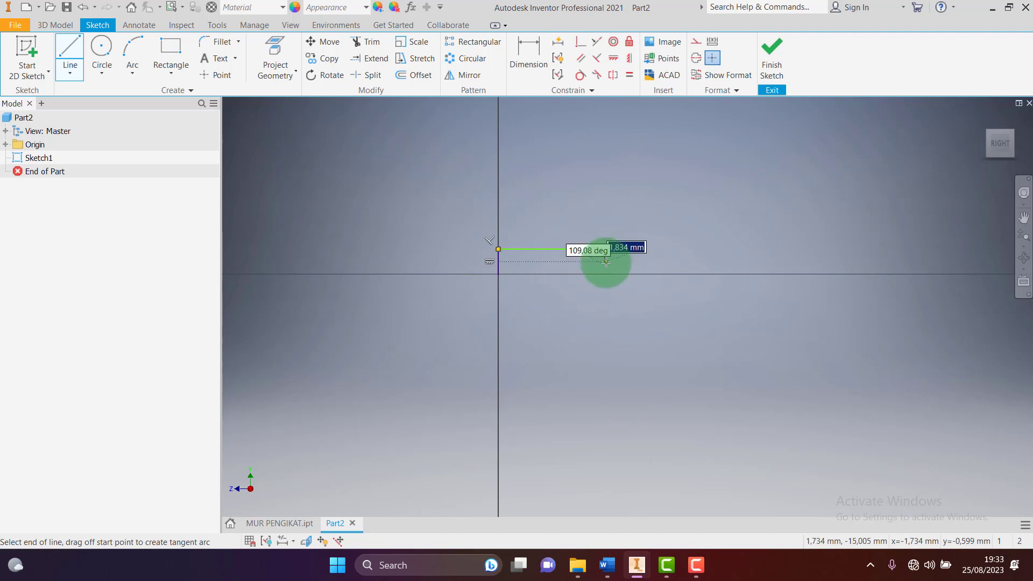
scroll(604, 267, "up", 2)
scroll(604, 270, "down", 8)
scroll(604, 271, "up", 3)
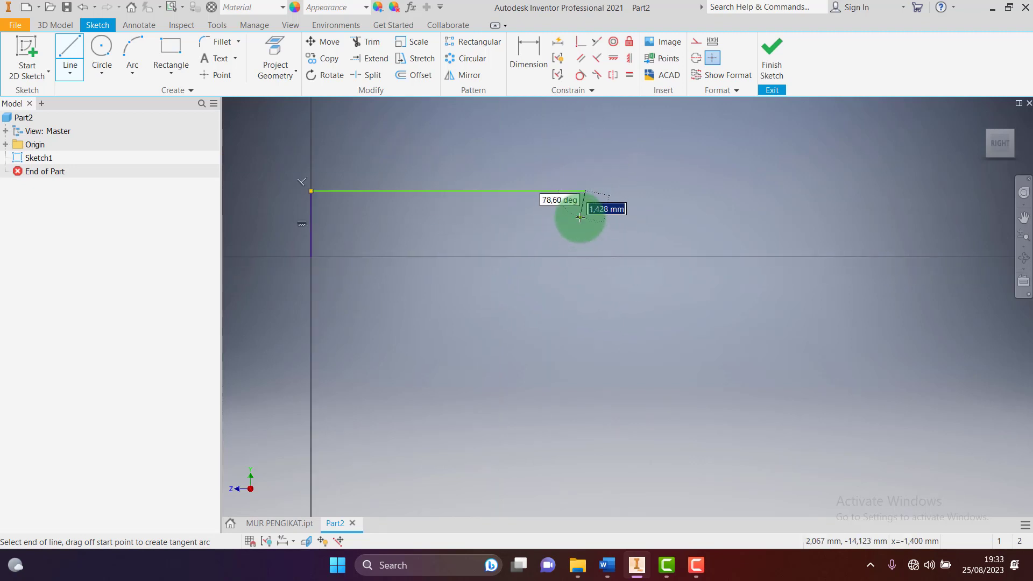
left_click(586, 224)
left_click(618, 224)
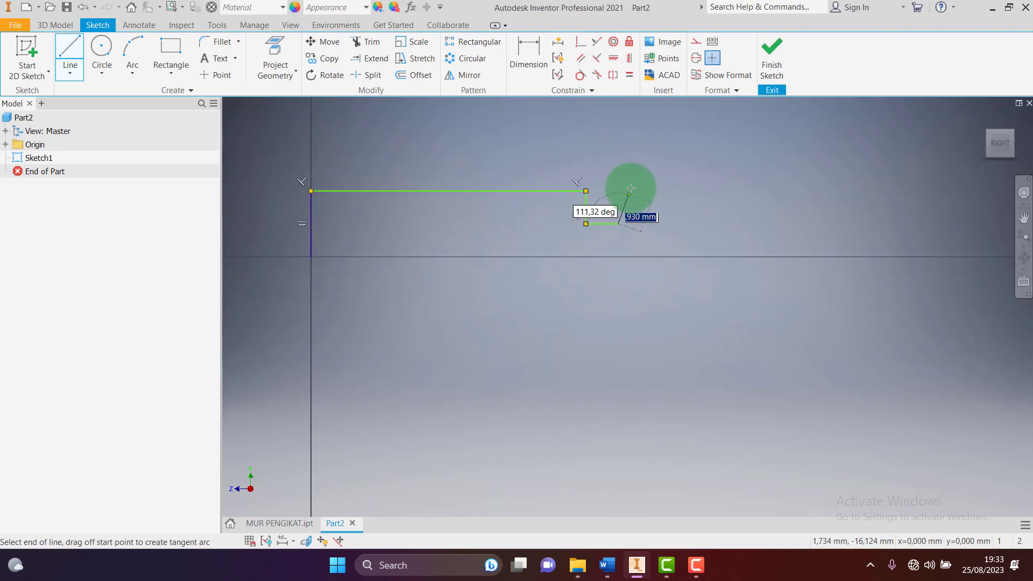
left_click(618, 171)
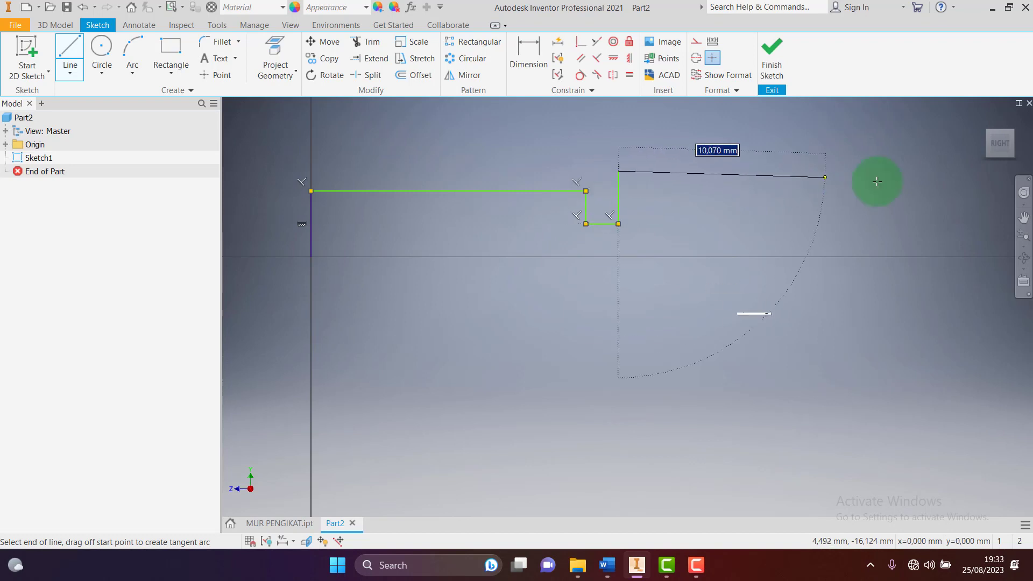
left_click(945, 171)
Continue through the second groove and end section, closing the outline back at the origin
scroll(872, 231, "up", 4)
scroll(866, 231, "down", 3)
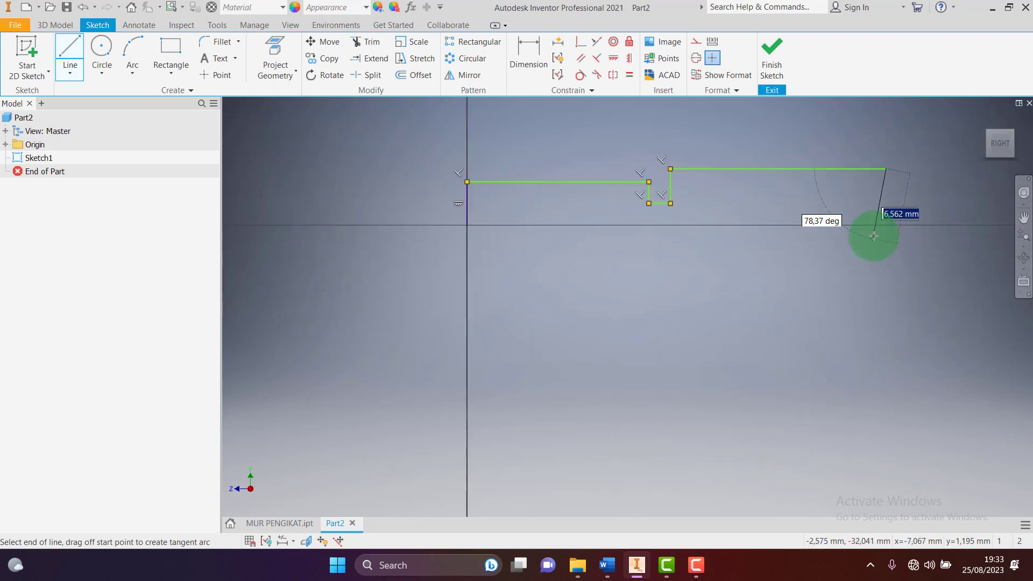
left_click(886, 203)
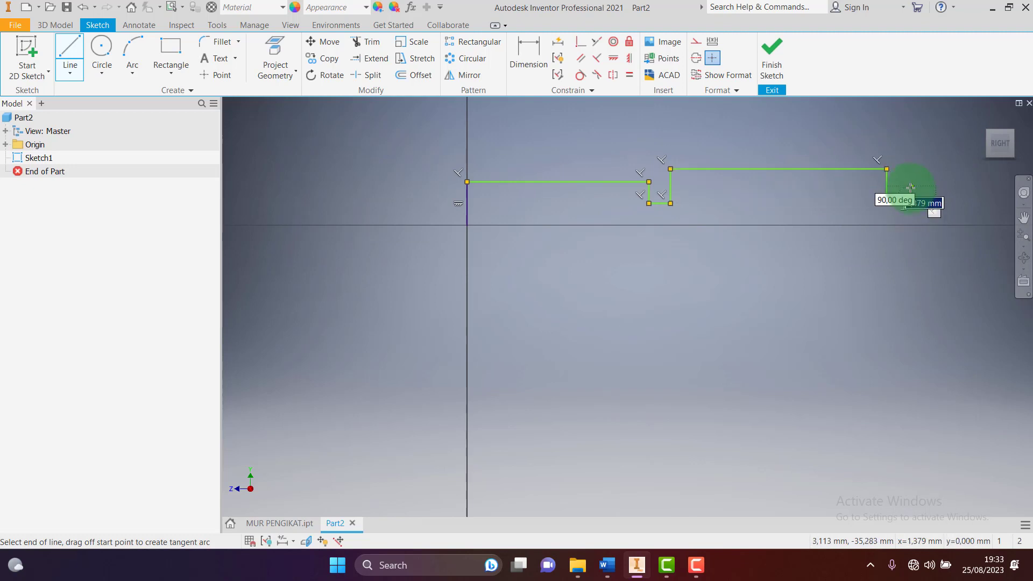
left_click(910, 183)
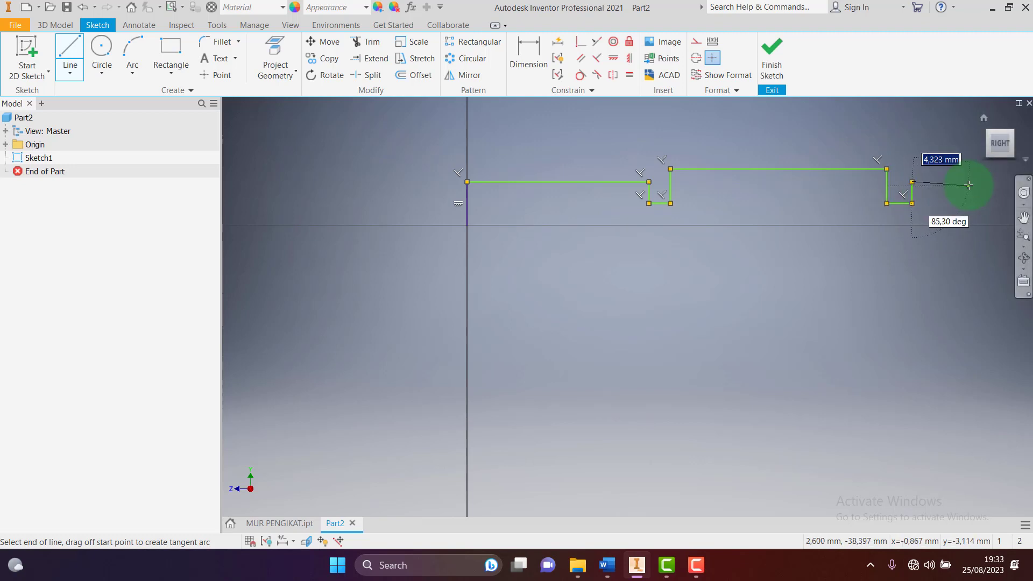
left_click(972, 182)
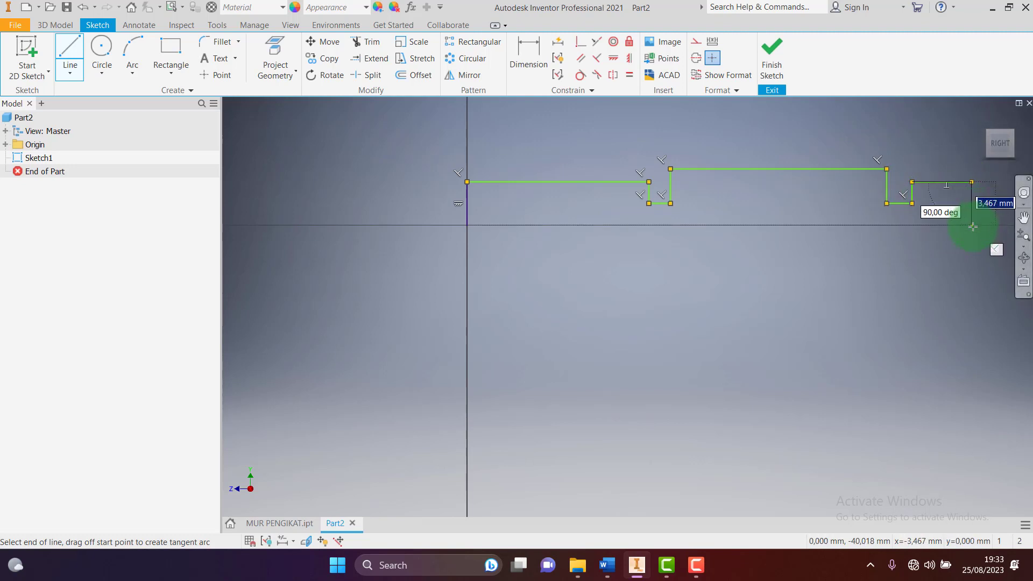
left_click(972, 226)
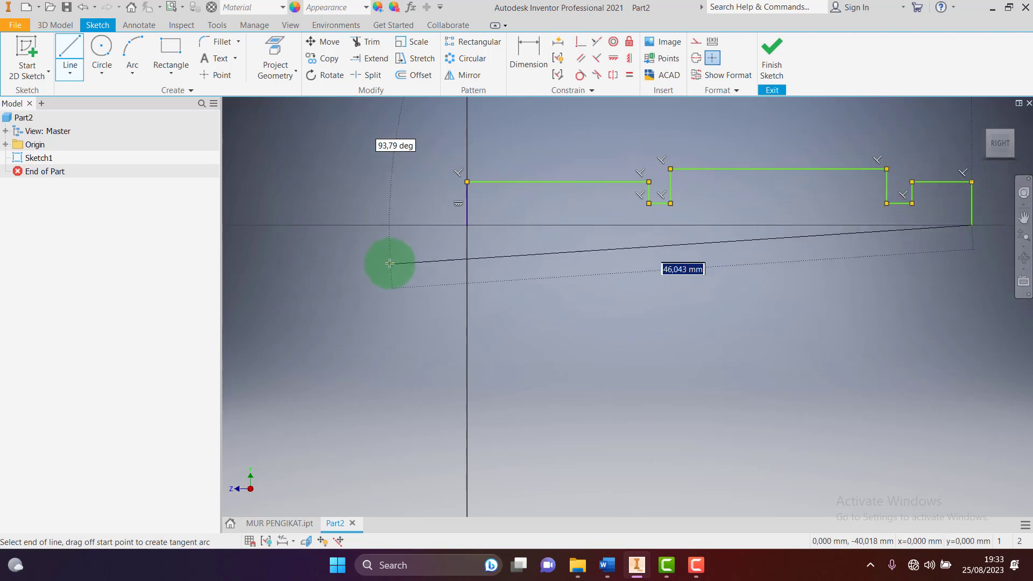
left_click(467, 225)
key("Escape")
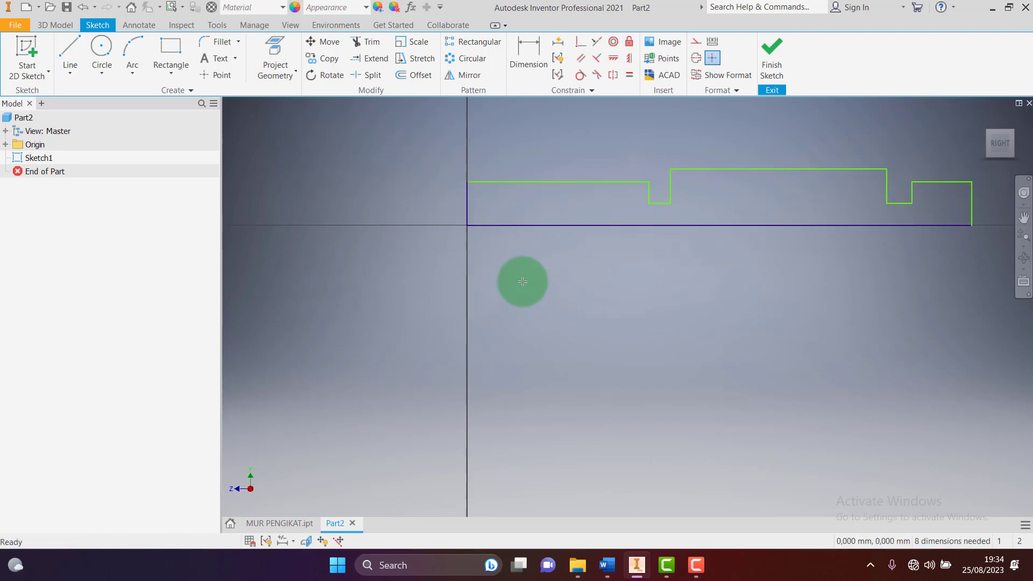
Turn the profile's bottom edge into a centerline
left_click(663, 225)
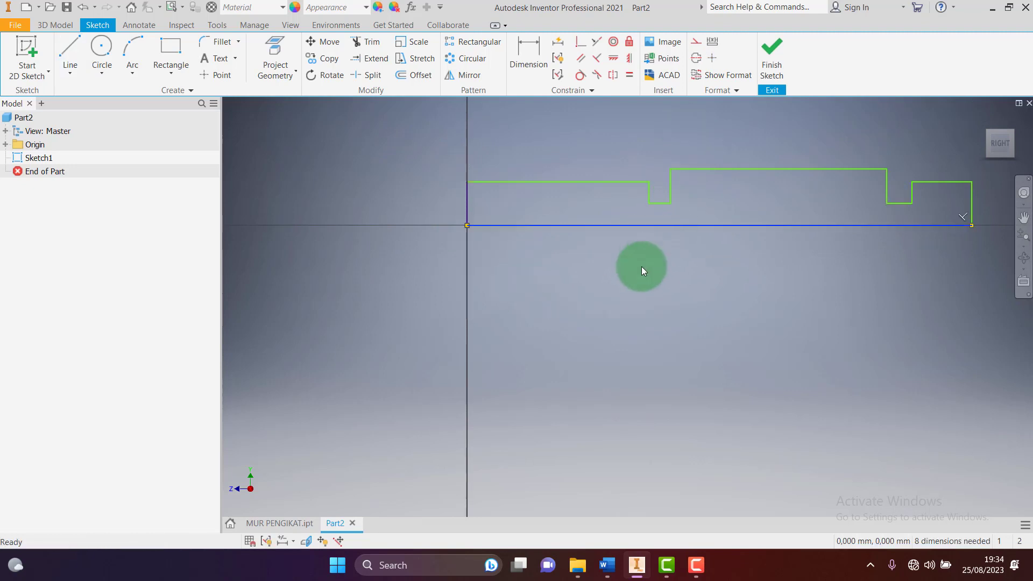
left_click(694, 58)
scroll(609, 315, "down", 3)
scroll(608, 314, "up", 4)
scroll(554, 298, "down", 3)
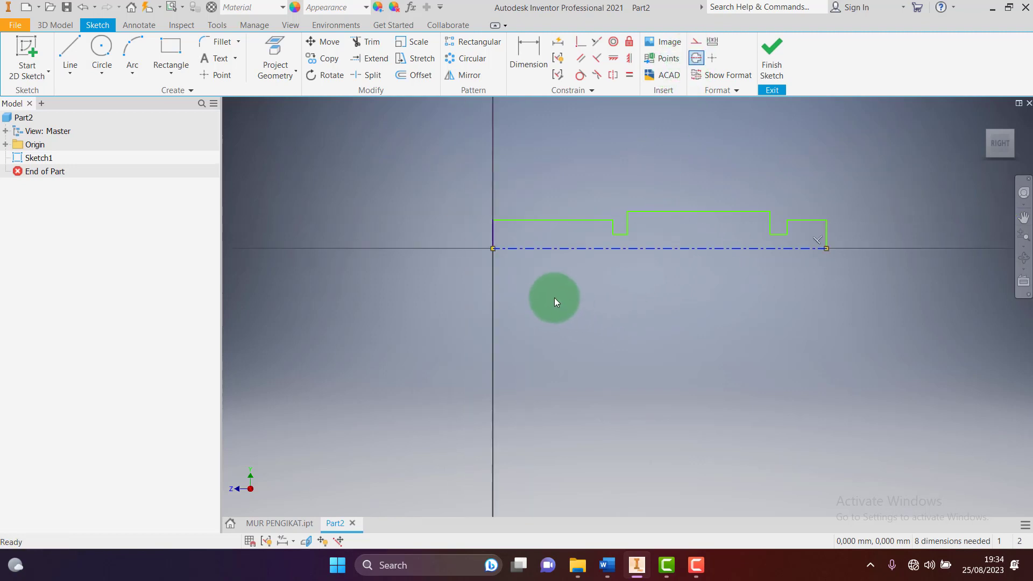
Dimension the profile's overall length as 105
left_click(518, 49)
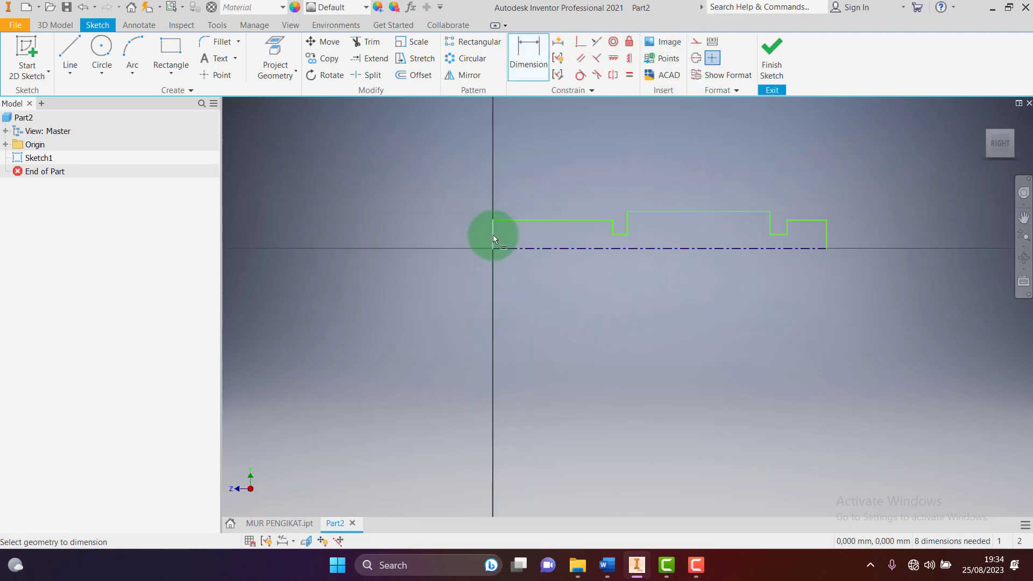
left_click(825, 235)
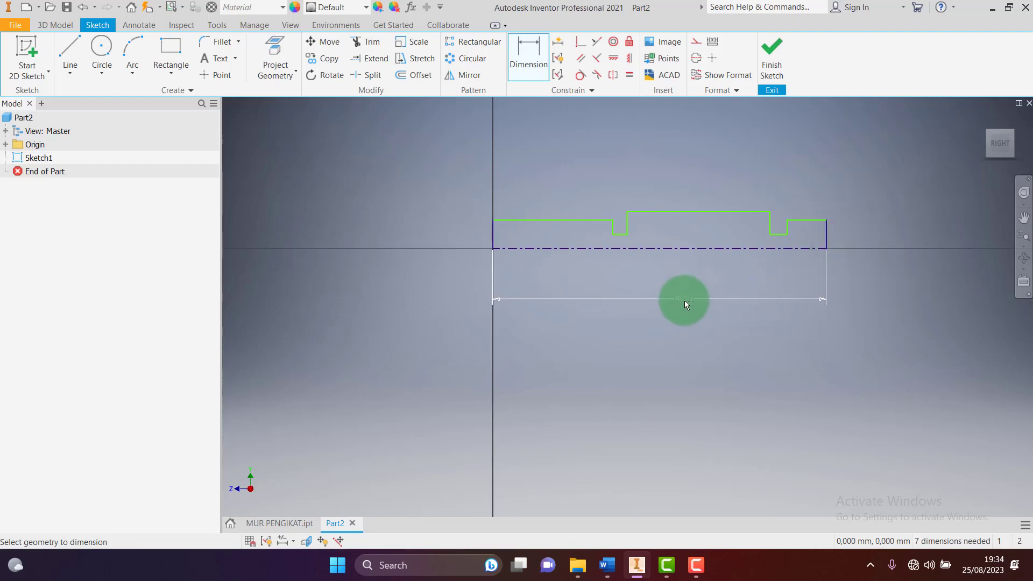
left_click(685, 300)
type("05")
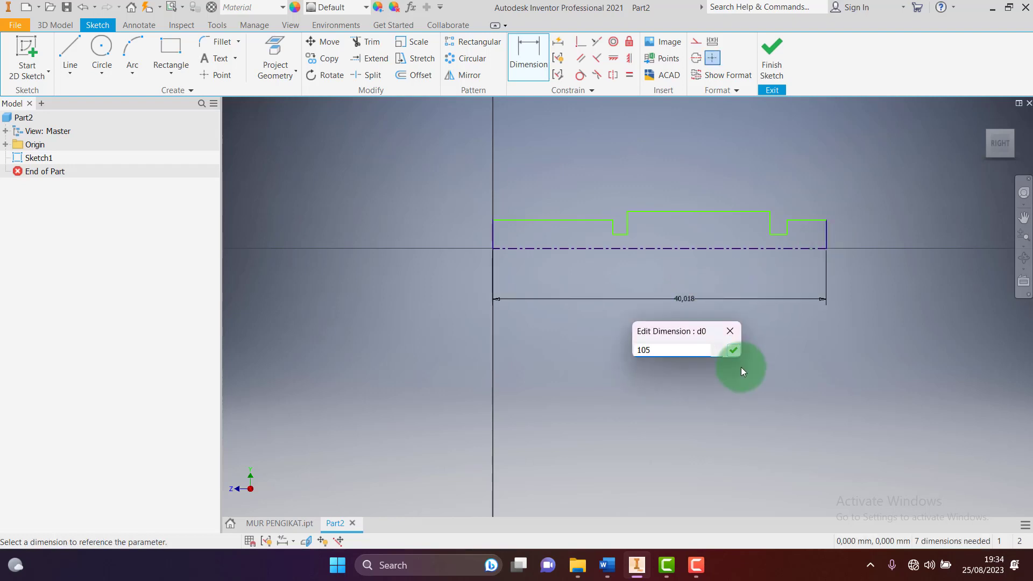
key("Return")
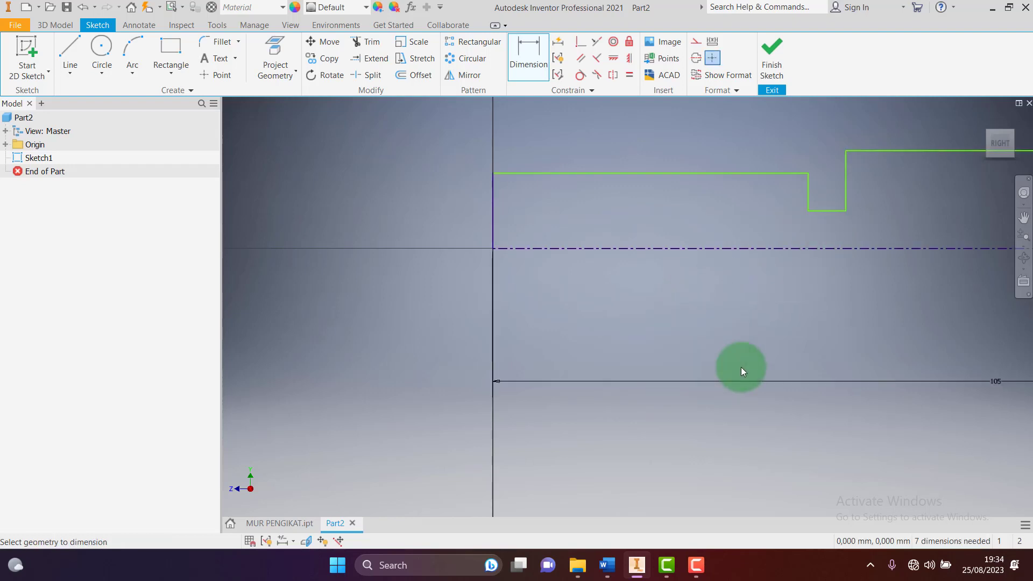
scroll(748, 379, "down", 5)
scroll(789, 375, "up", 3)
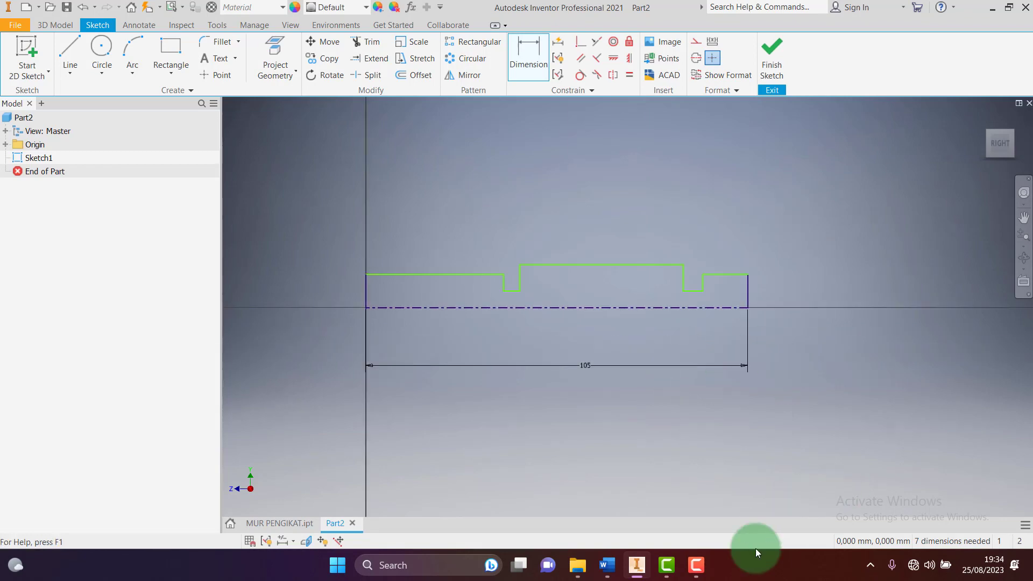
After checking the drawing, dimension the first section length 22 and first groove width 3
left_click(606, 564)
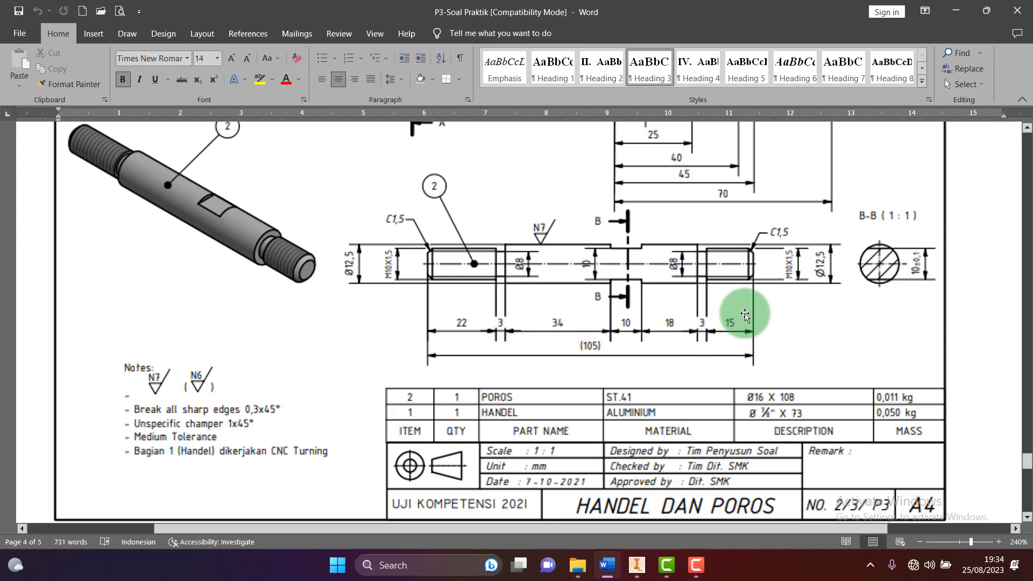
left_click(637, 568)
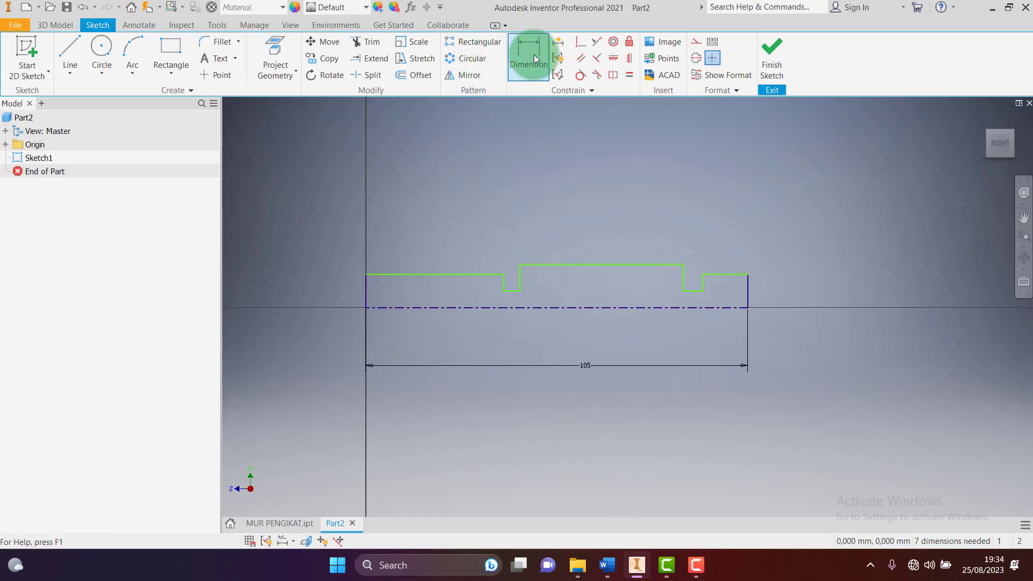
left_click(438, 275)
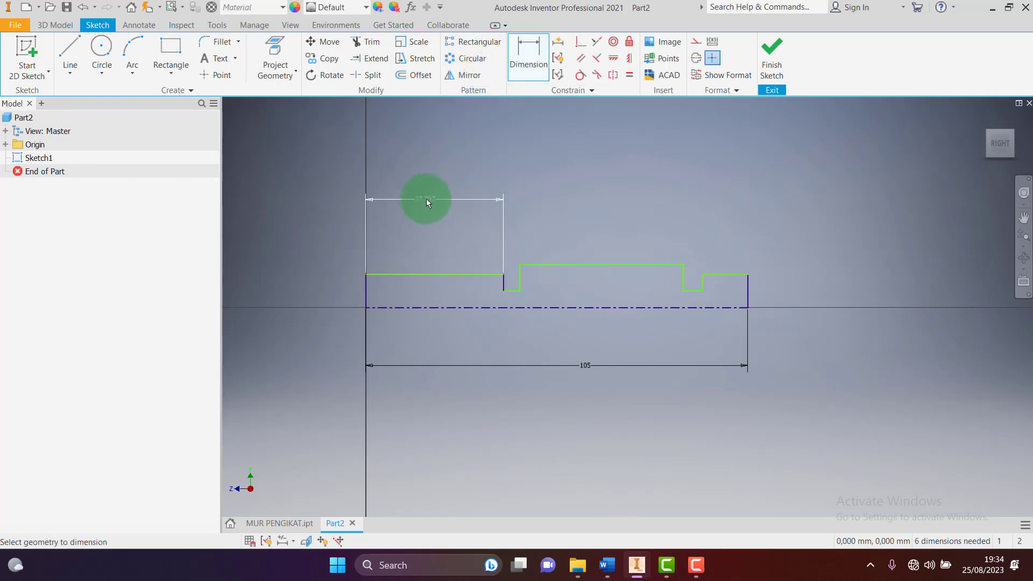
left_click(427, 199)
type("22")
key("Return")
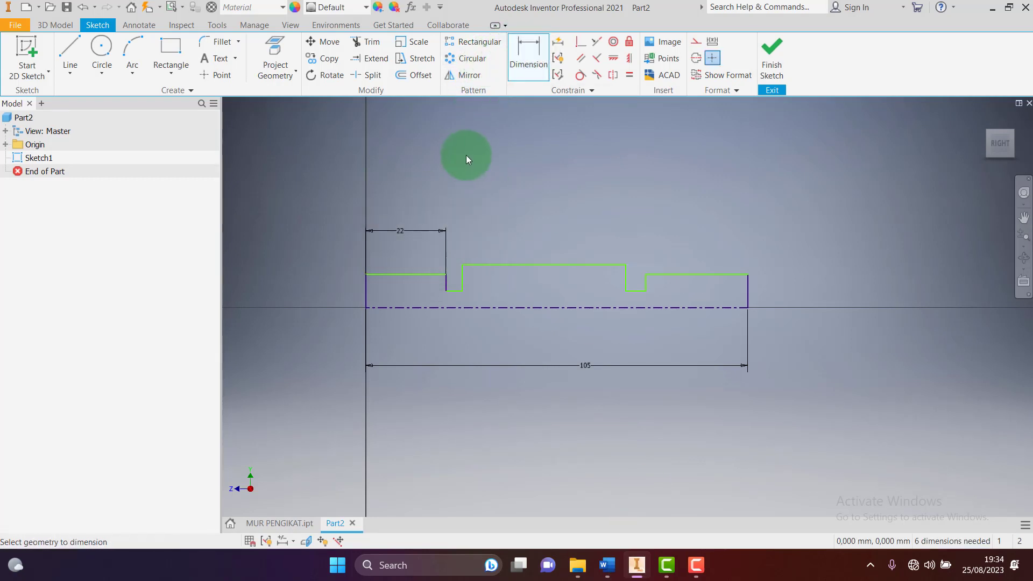
left_click(456, 293)
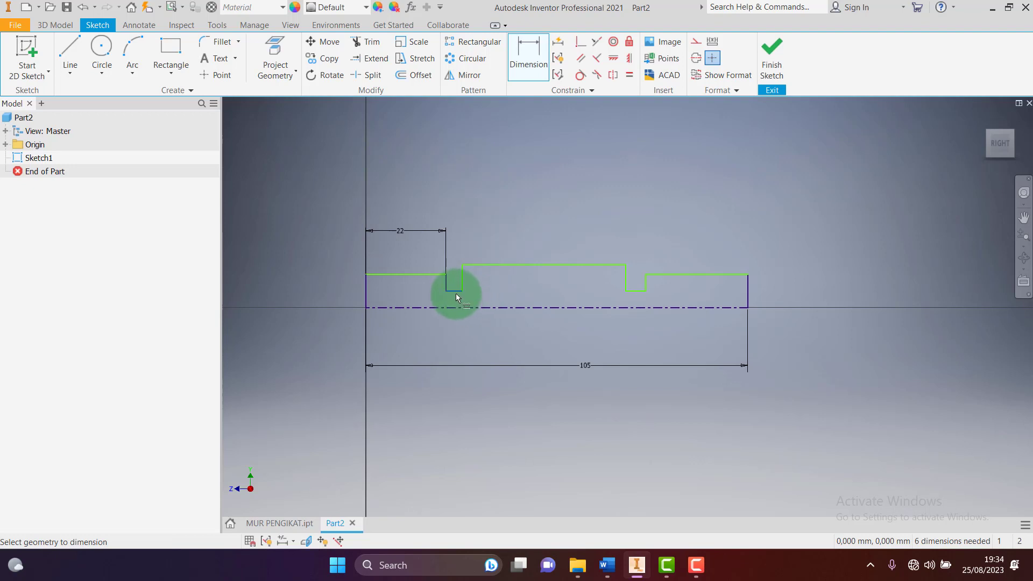
left_click(456, 240)
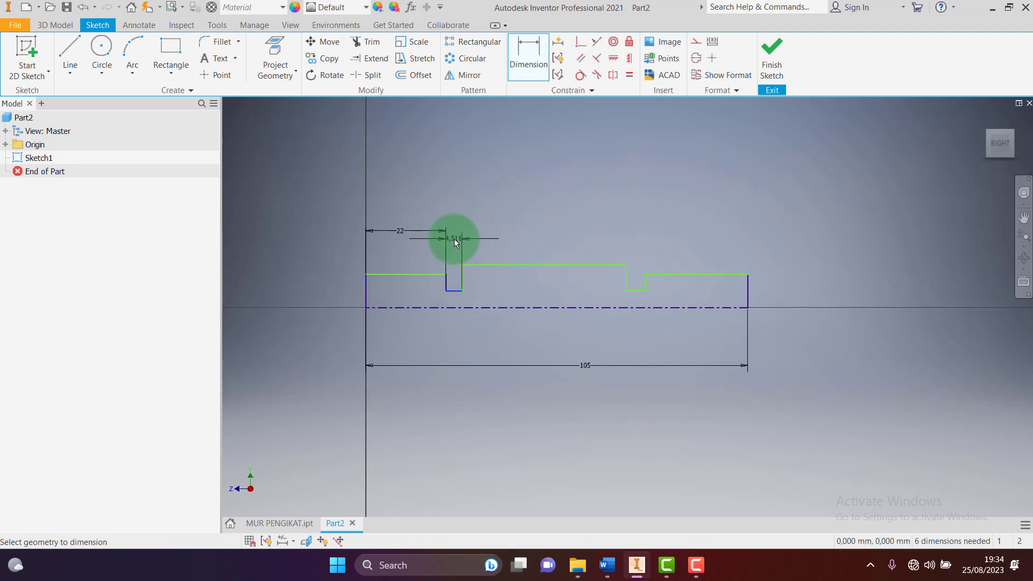
type("3")
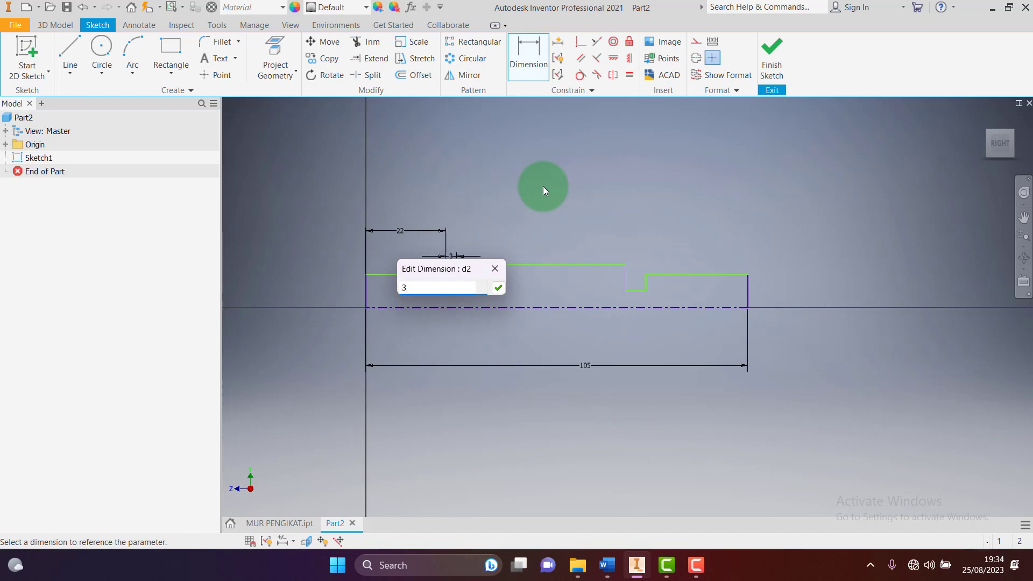
key("Return")
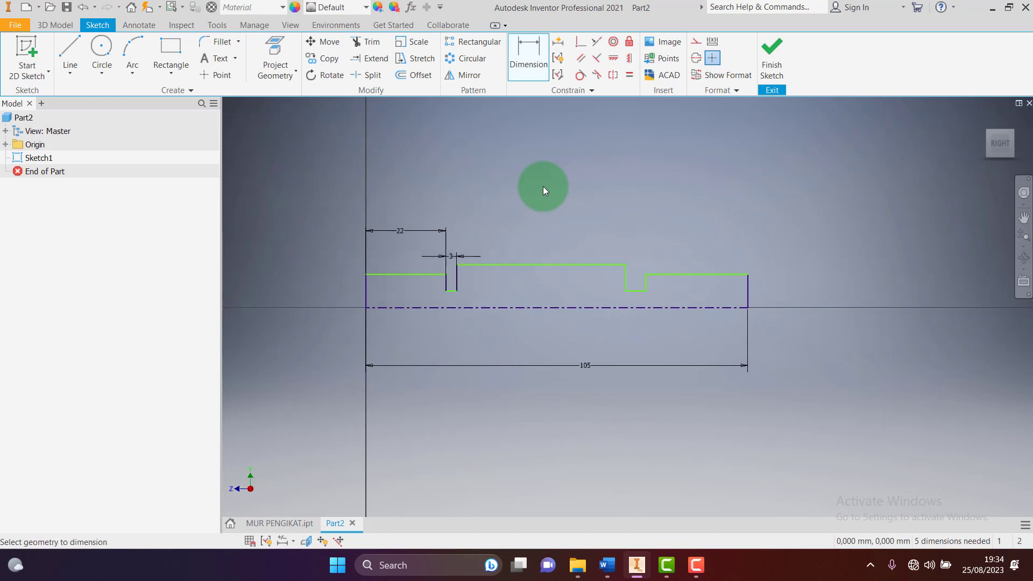
Dimension the right end length as 15 and the second groove width as 3
left_click(637, 565)
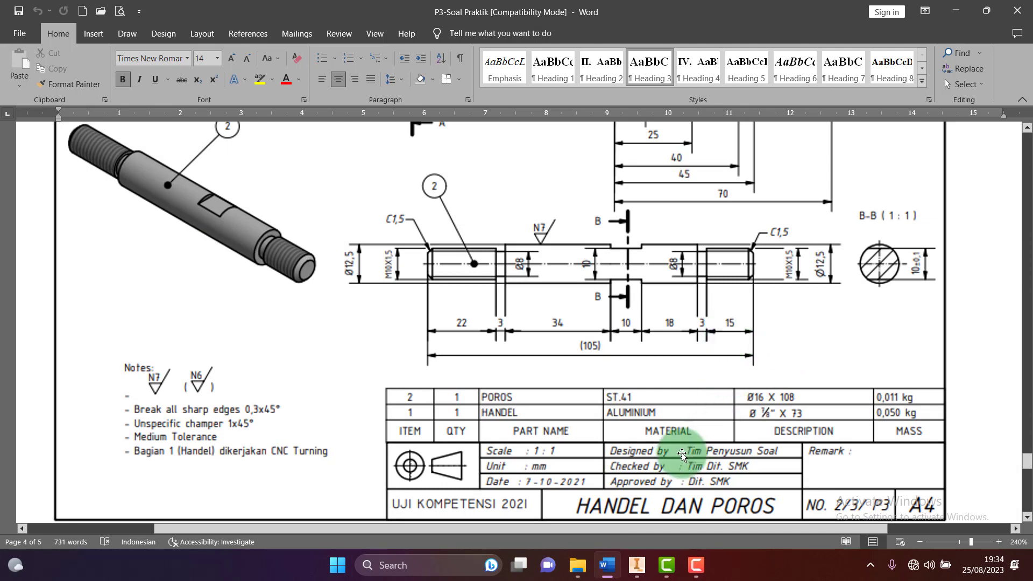
left_click(640, 569)
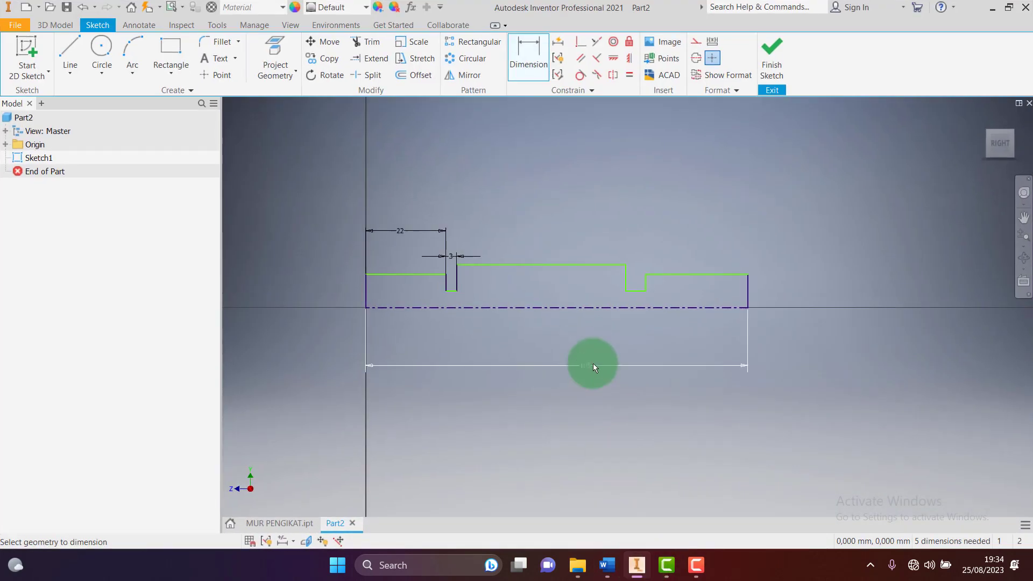
left_click(549, 63)
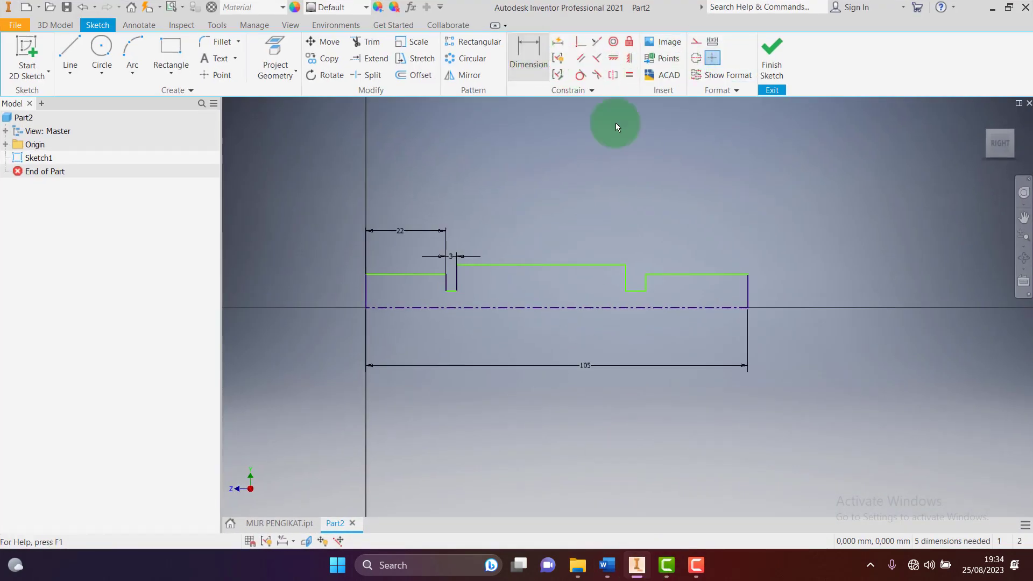
left_click(715, 273)
left_click(714, 225)
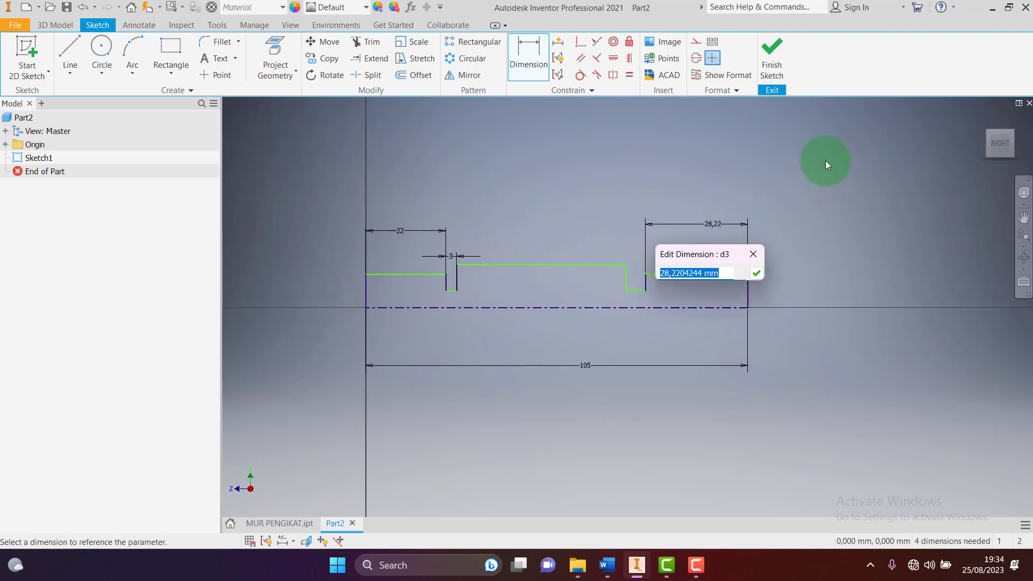
type("15")
key("Return")
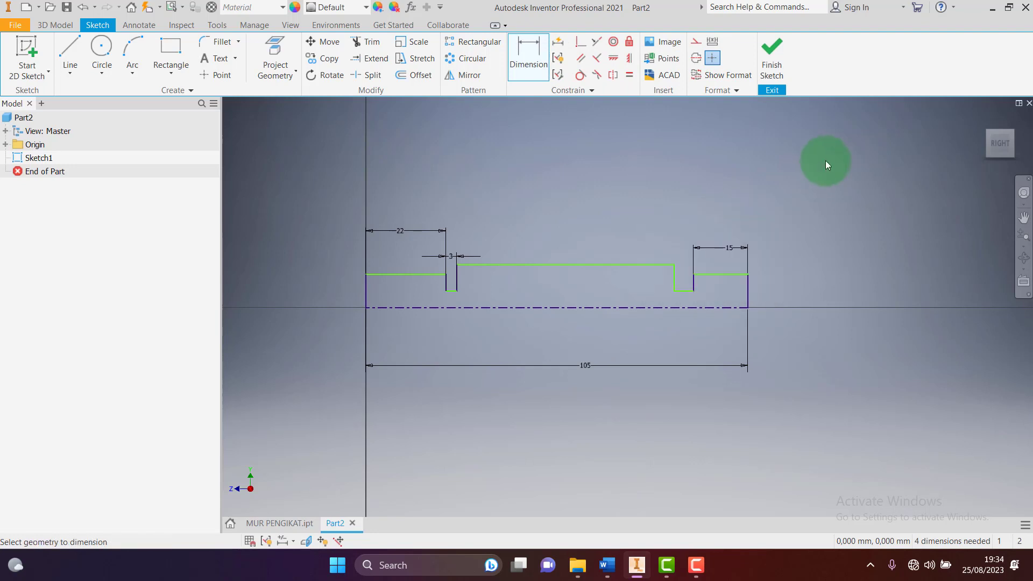
left_click(685, 291)
left_click(687, 206)
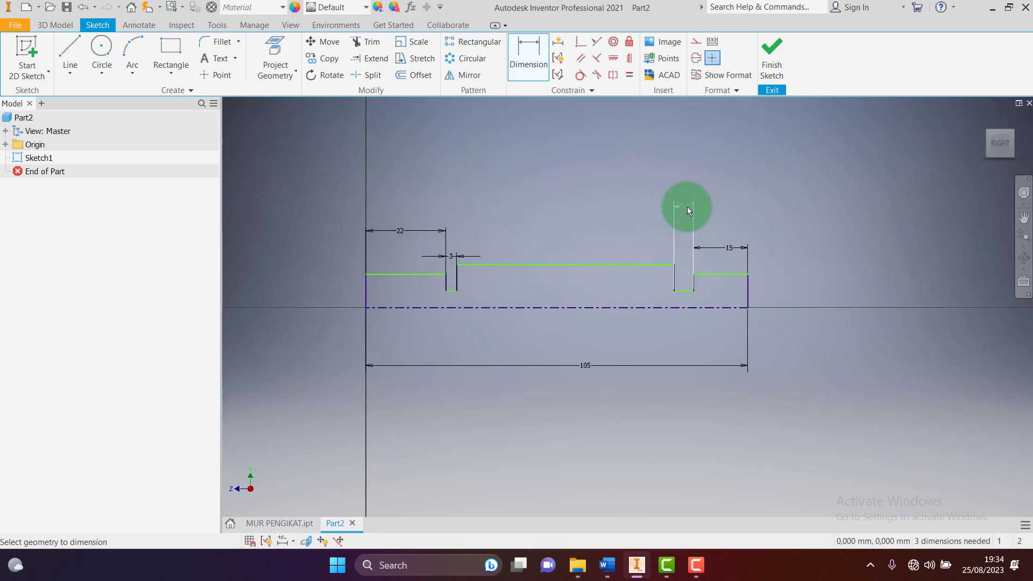
type("3")
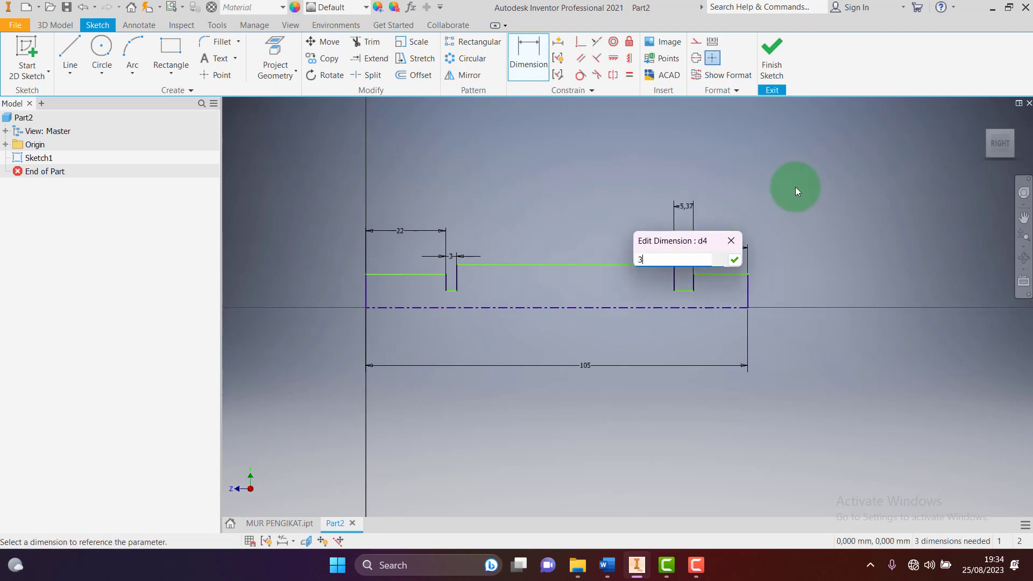
key("Return")
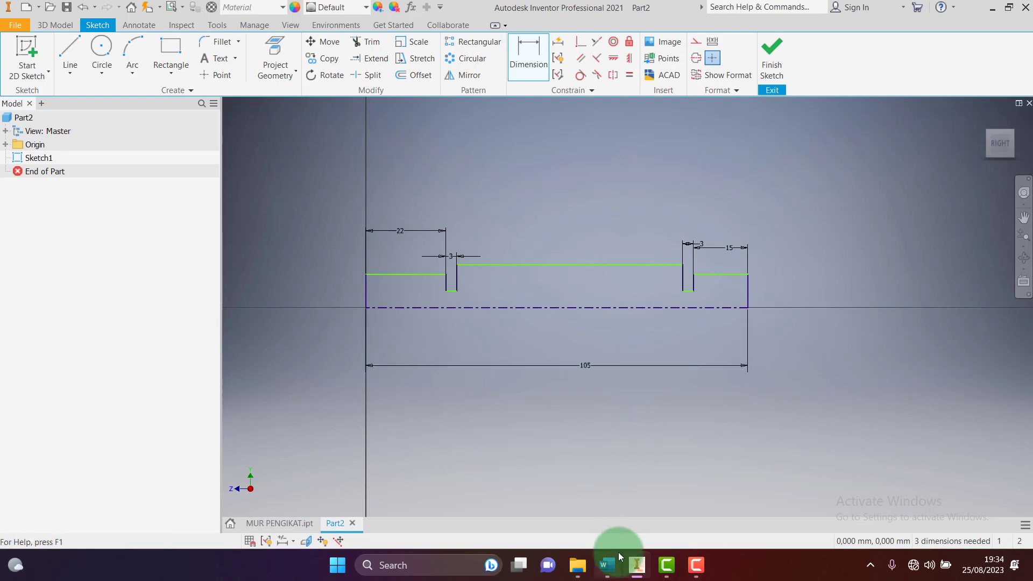
Add a groove diameter dimension of Ø8 measured from the centerline
left_click(640, 571)
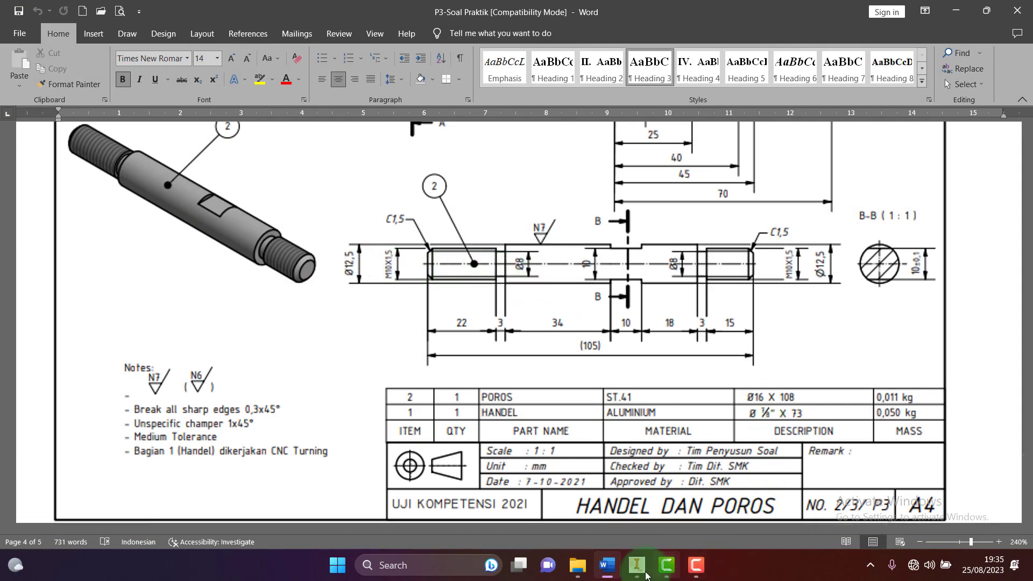
left_click(640, 568)
left_click(524, 56)
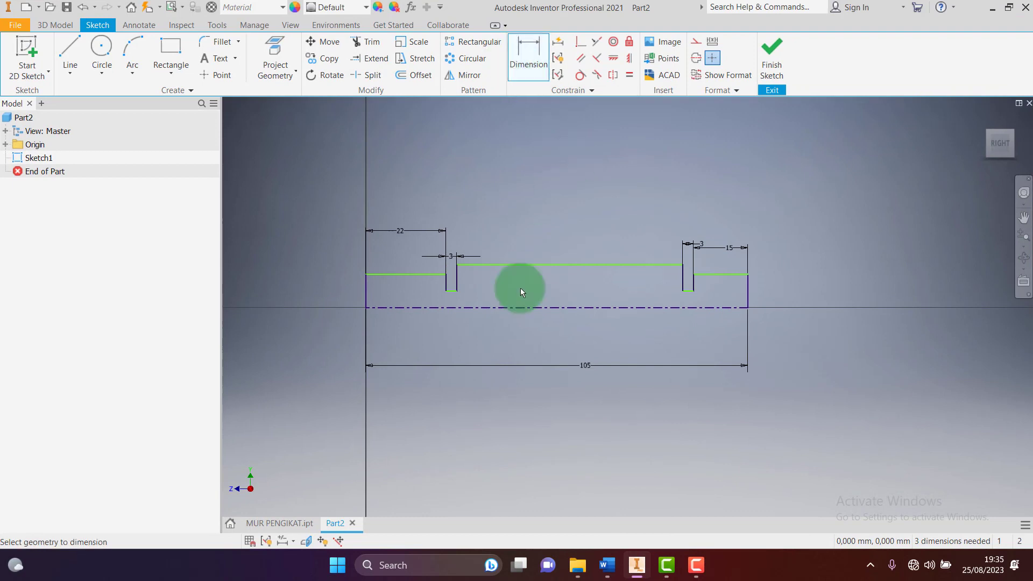
left_click(460, 307)
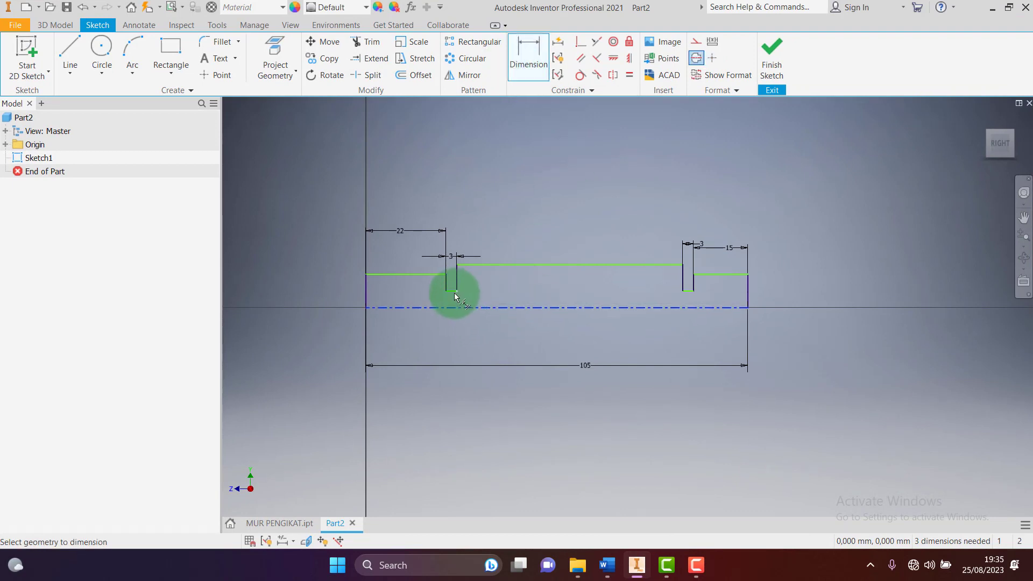
left_click(453, 292)
left_click(553, 304)
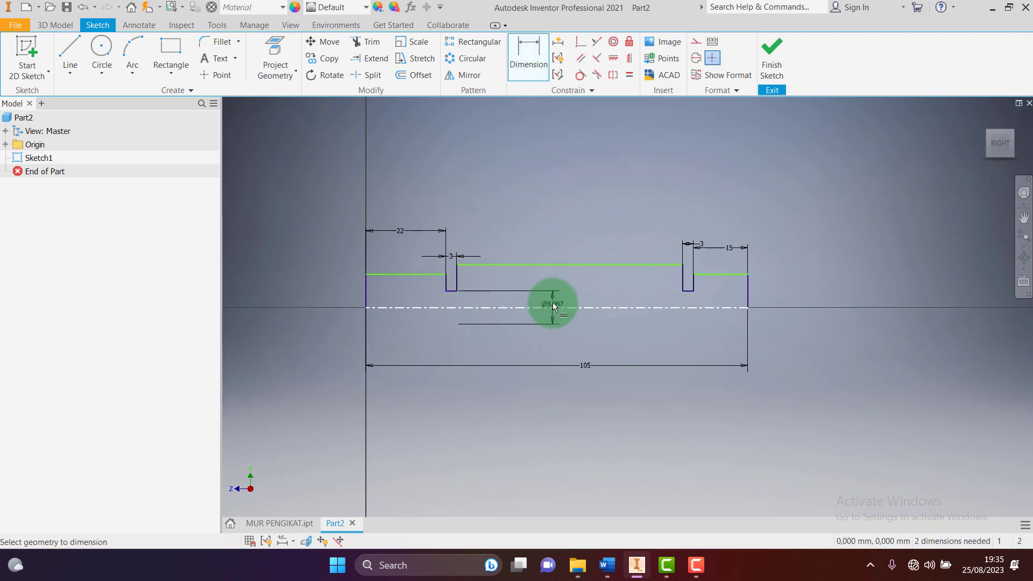
left_click(567, 308)
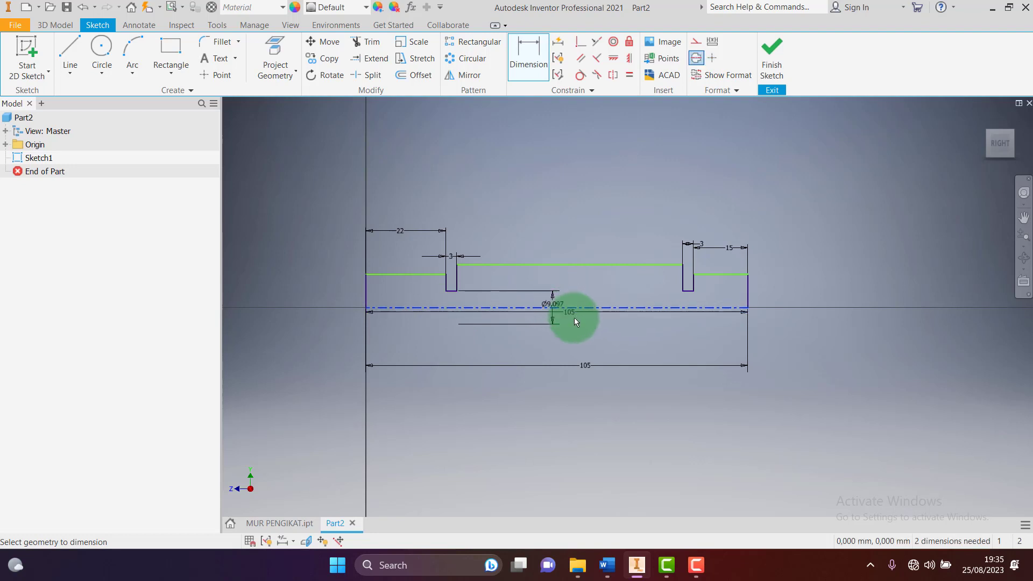
key("Escape")
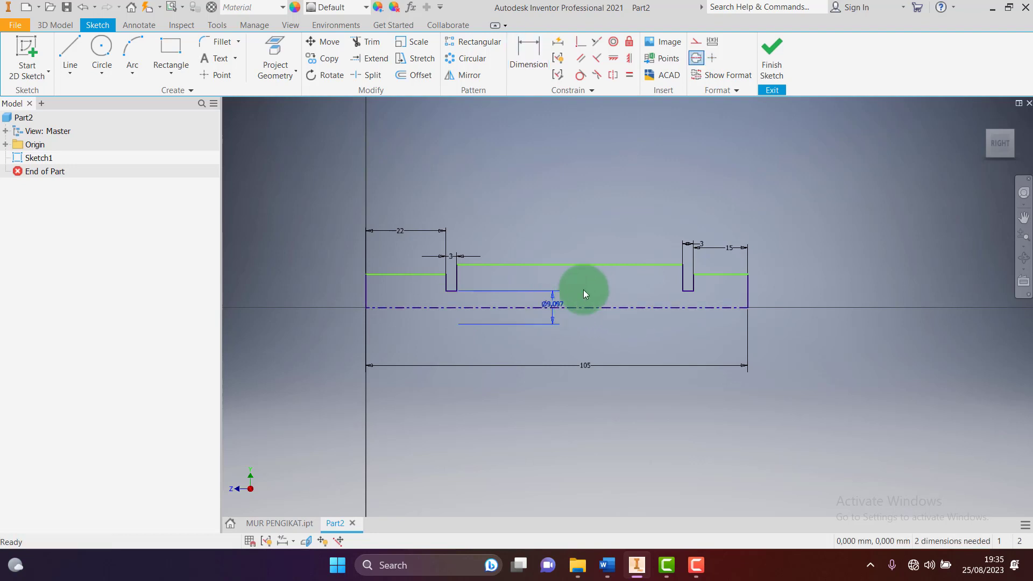
double_click(555, 305)
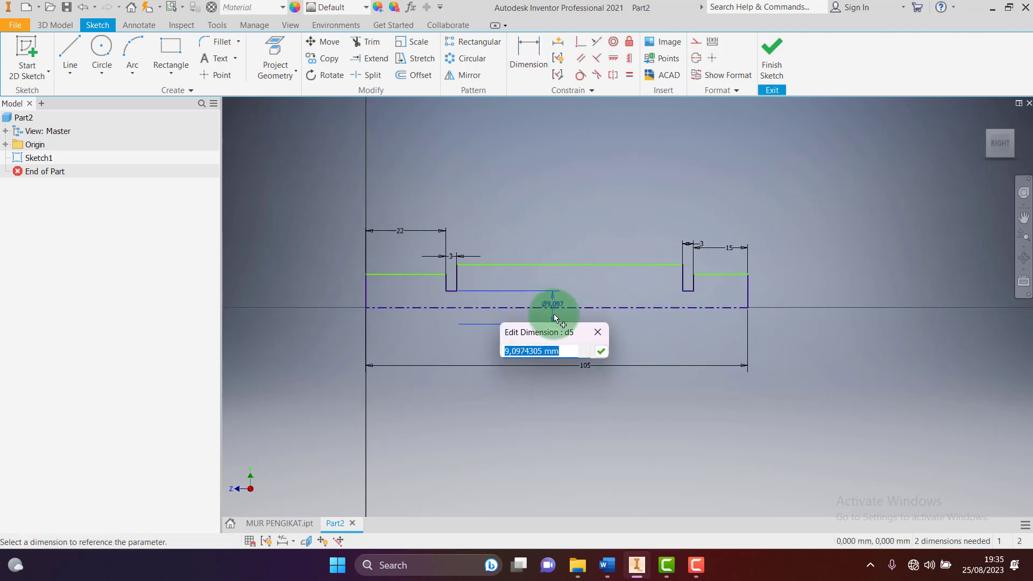
type("8")
key("Return")
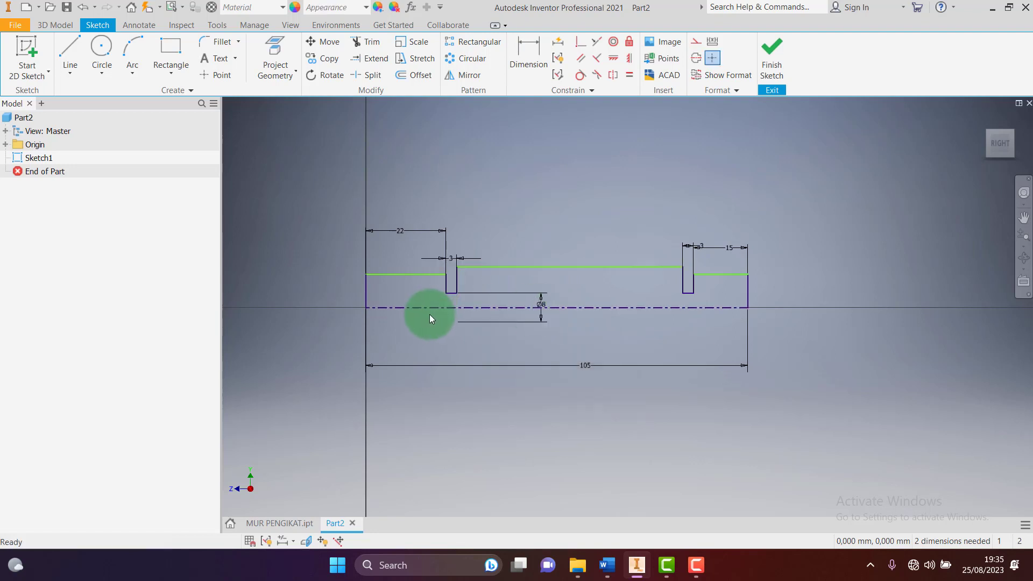
Dimension the left end diameter as Ø10 and the main body diameter as Ø12,5
left_click(413, 274)
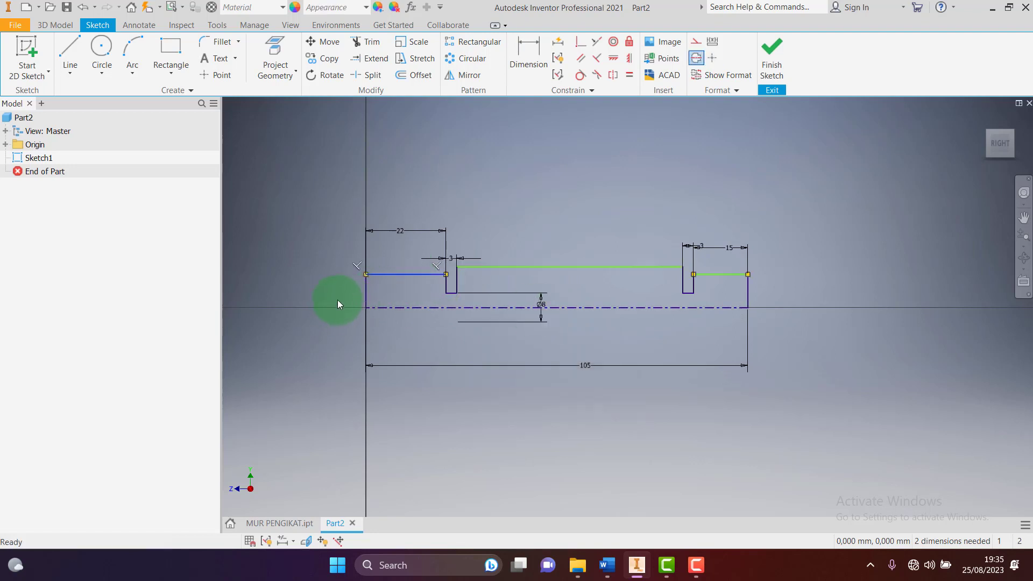
left_click(524, 64)
left_click(419, 308)
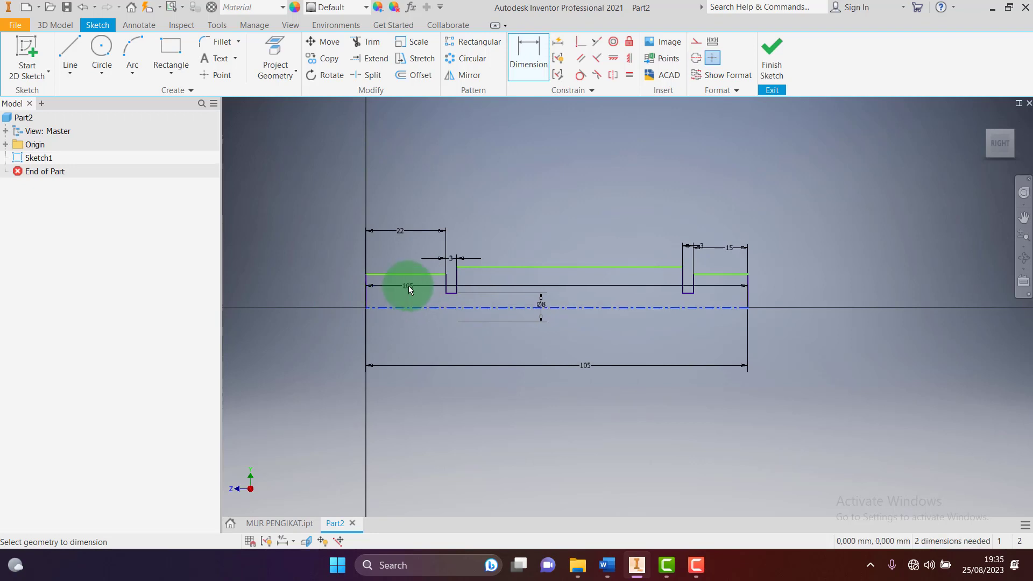
left_click(408, 280)
left_click(324, 289)
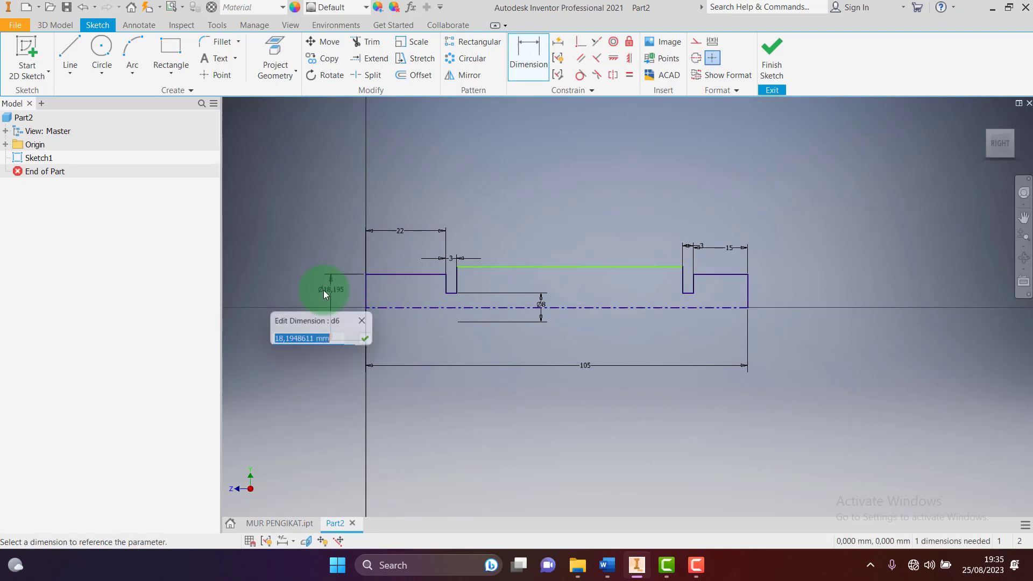
type("10")
key("Return")
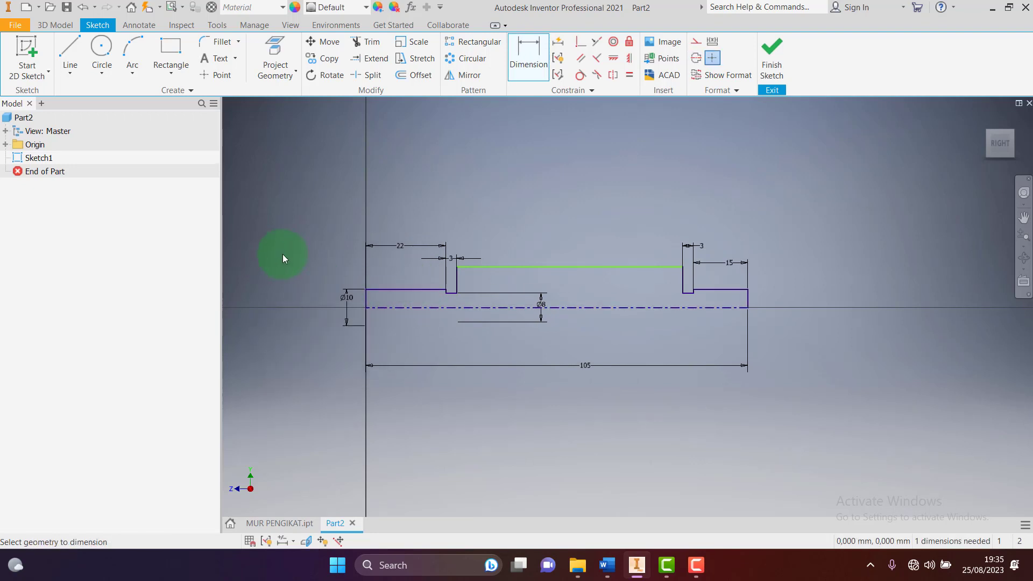
left_click(571, 306)
left_click(569, 267)
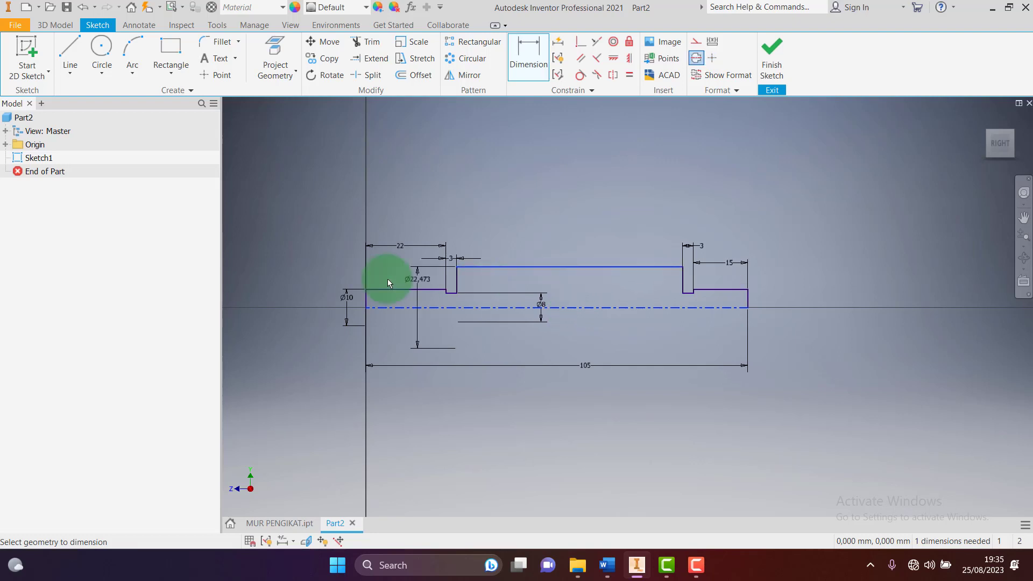
left_click(292, 294)
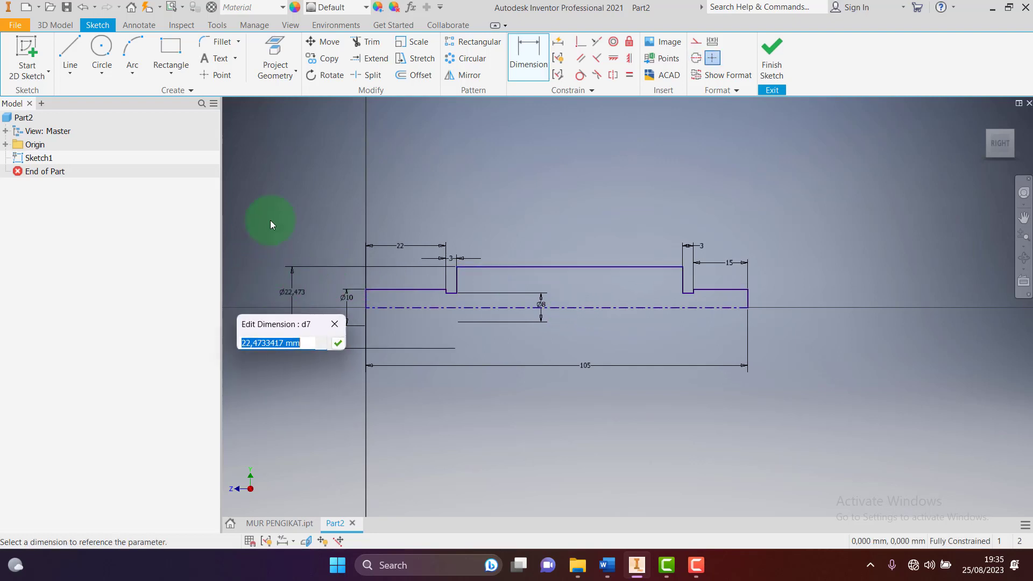
type("12,5")
key("Return")
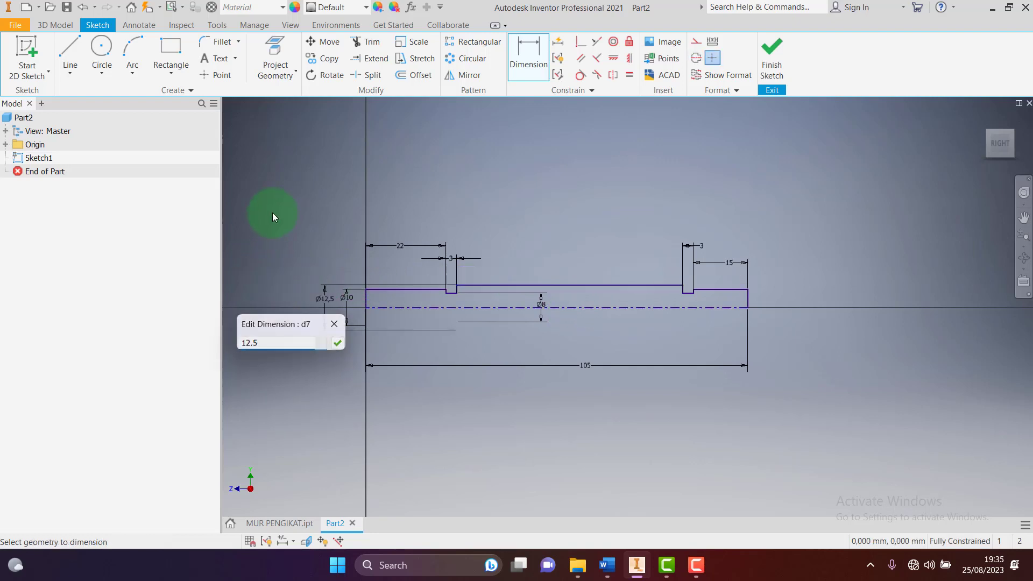
scroll(479, 305, "up", 5)
scroll(479, 305, "down", 4)
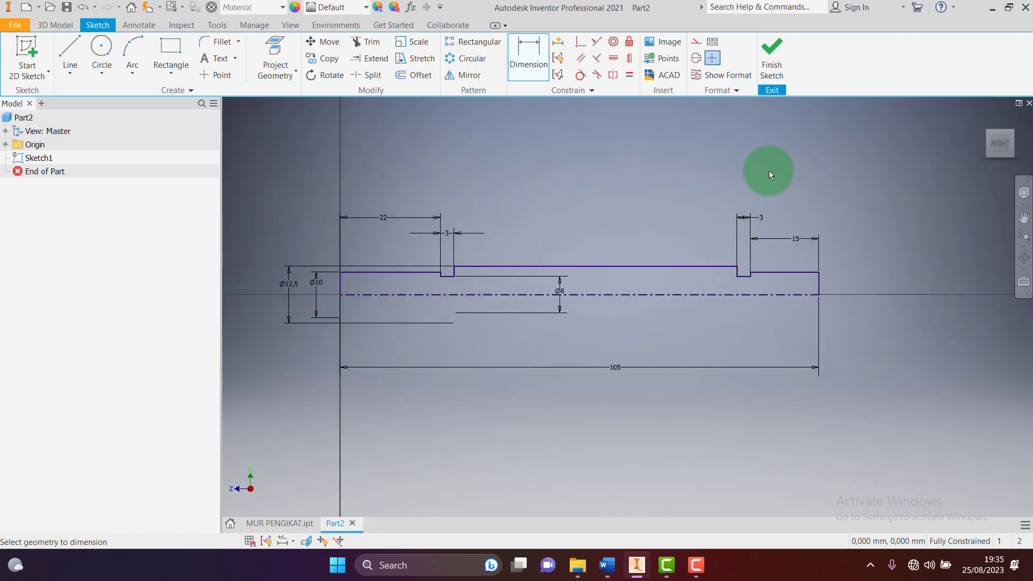
Finish the sketch and revolve it 360° about the centerline into a solid shaft, then recheck the drawing
left_click(769, 68)
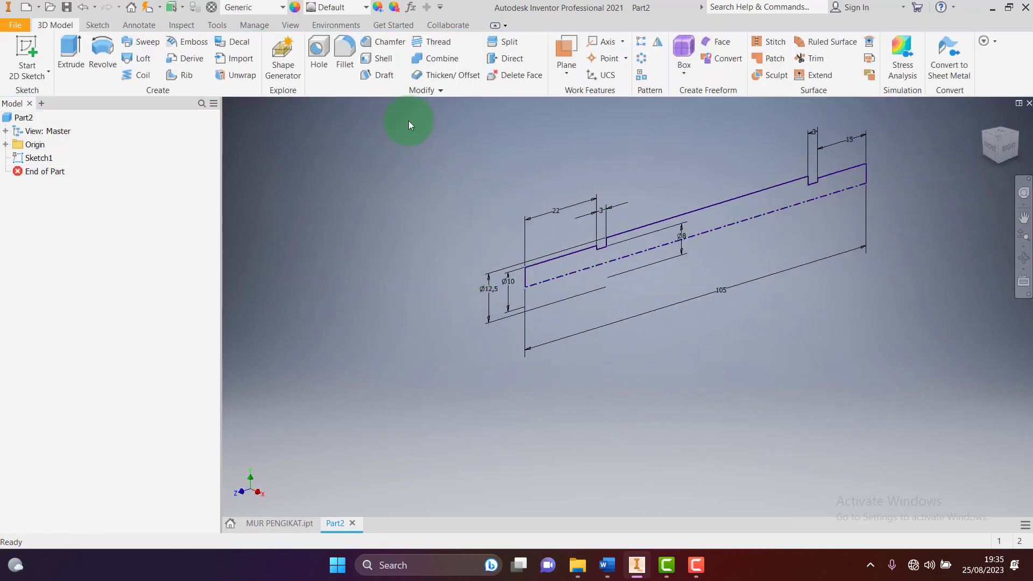
left_click(102, 60)
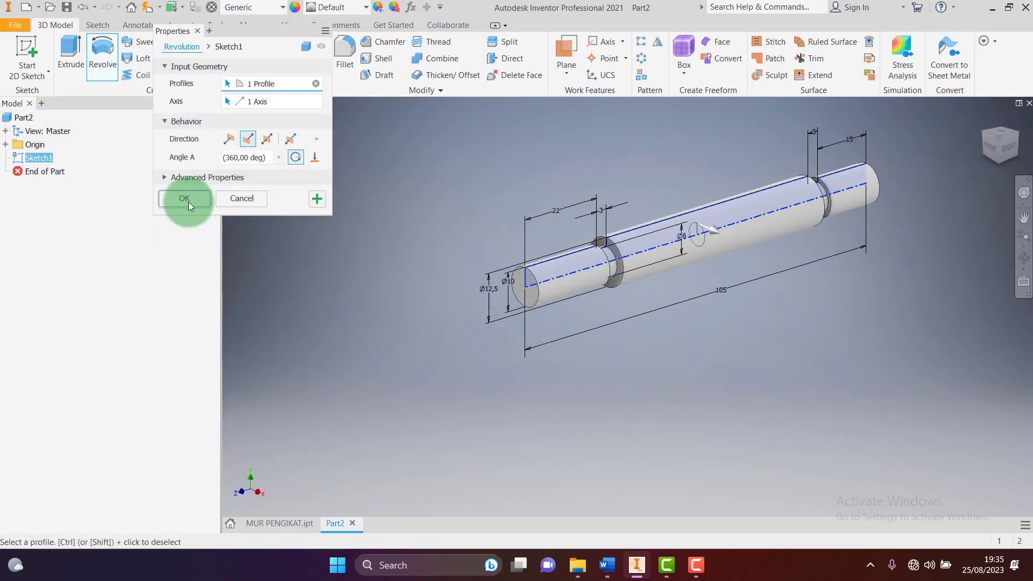
left_click(189, 202)
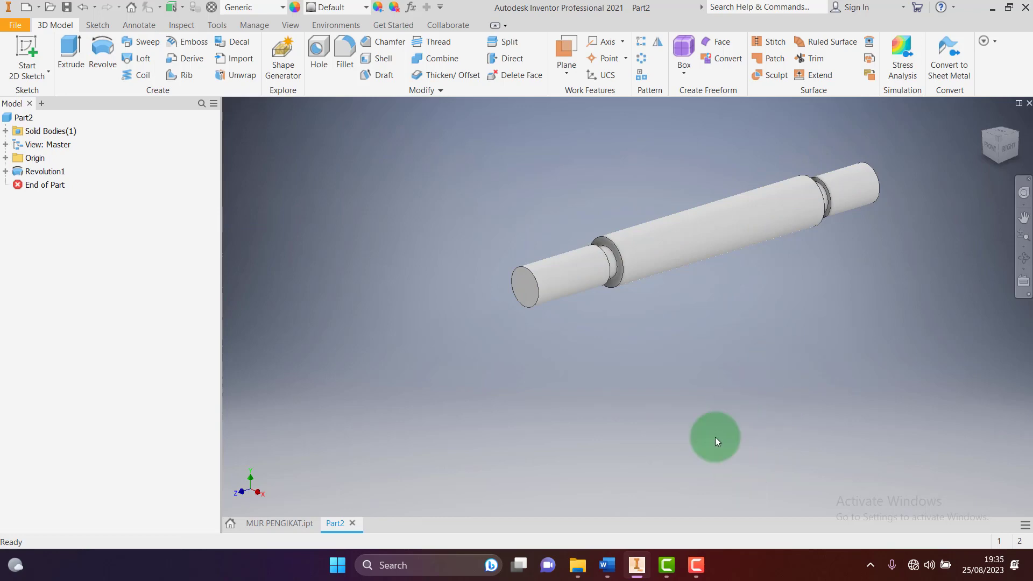
left_click(607, 565)
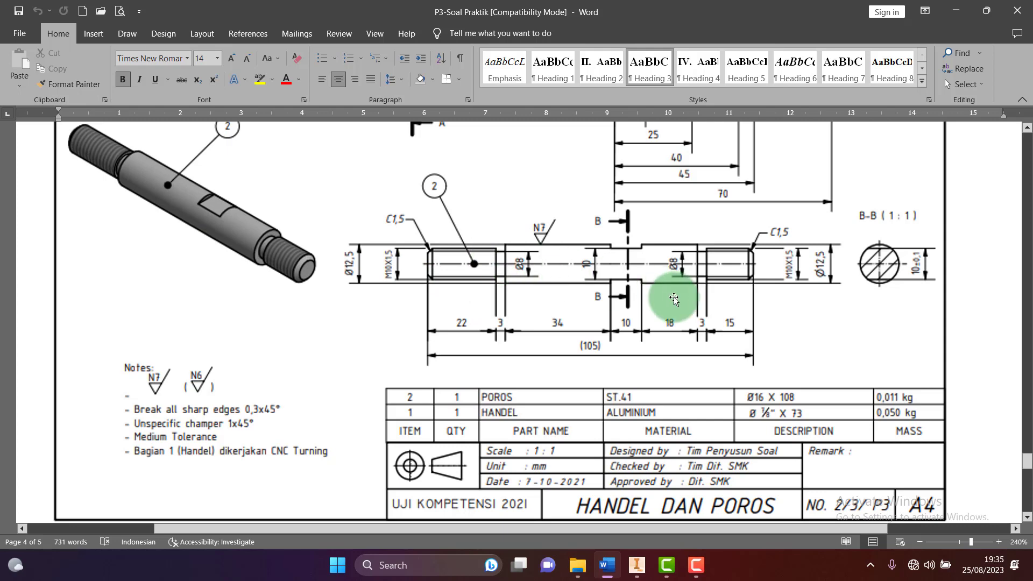
left_click(606, 563)
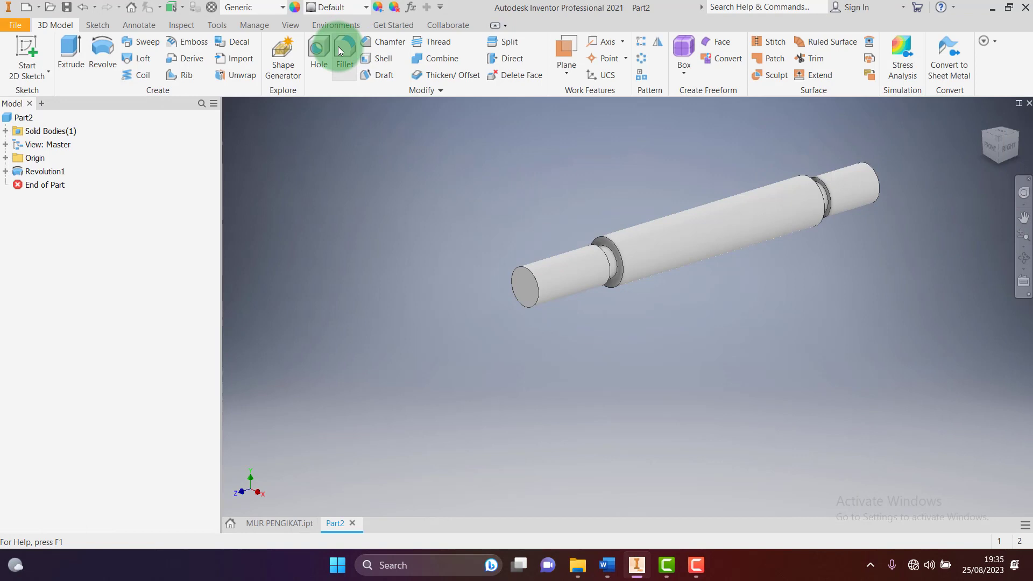
Chamfer both end edges of the shaft with a 1.5 distance
left_click(371, 42)
left_click(267, 178)
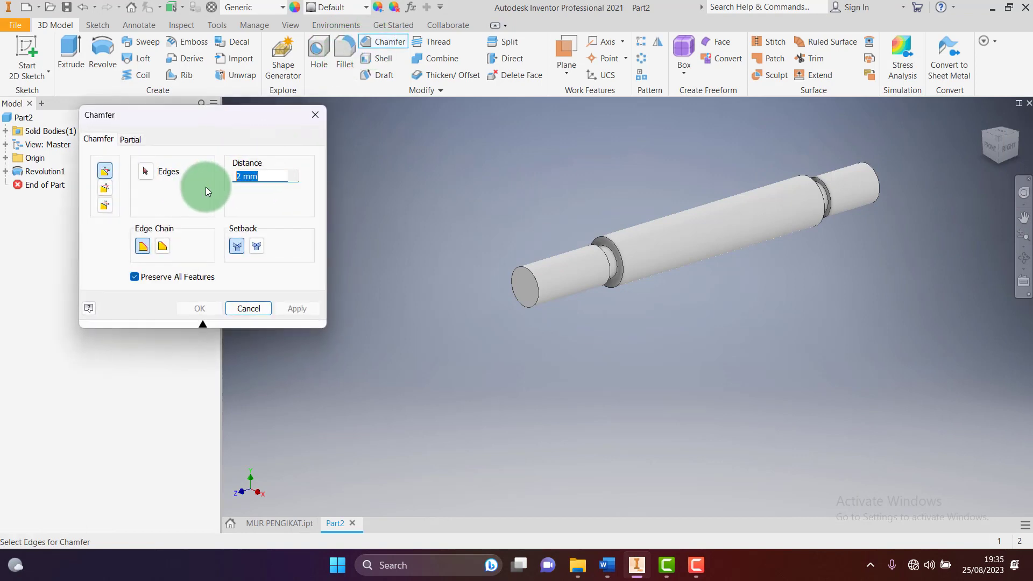
type("1.5")
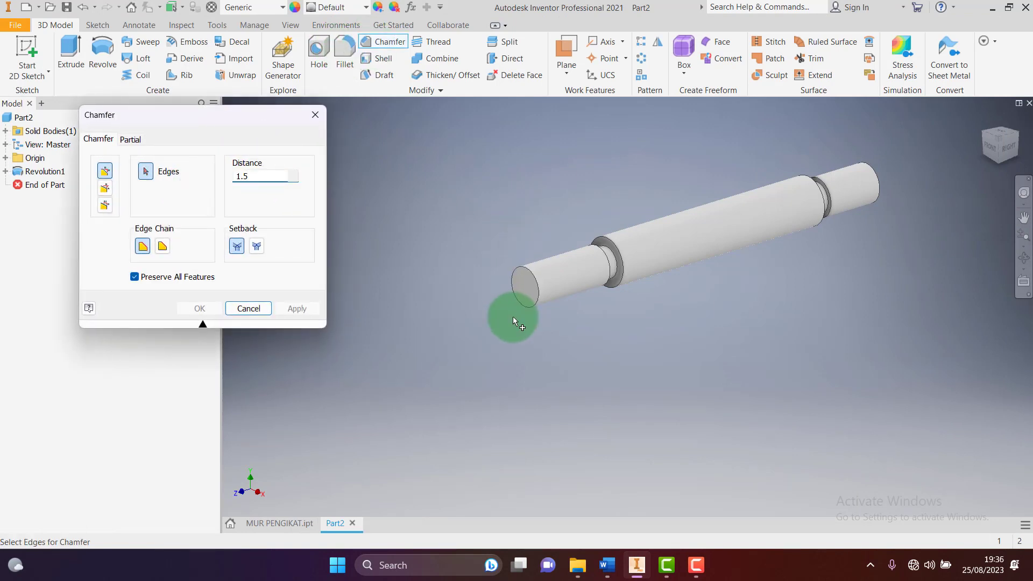
left_click(536, 276)
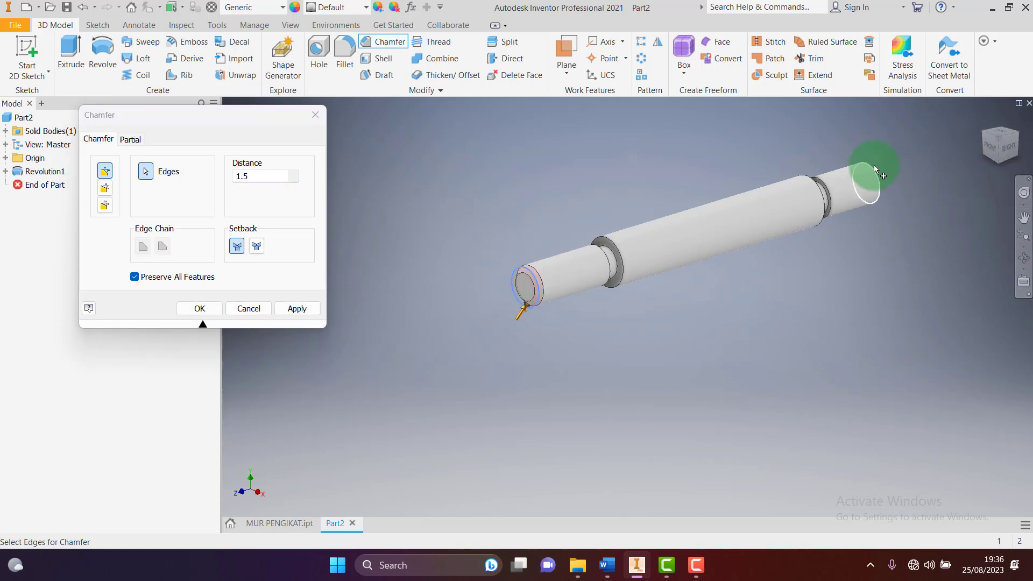
left_click(1018, 139)
left_click(1018, 141)
left_click(200, 307)
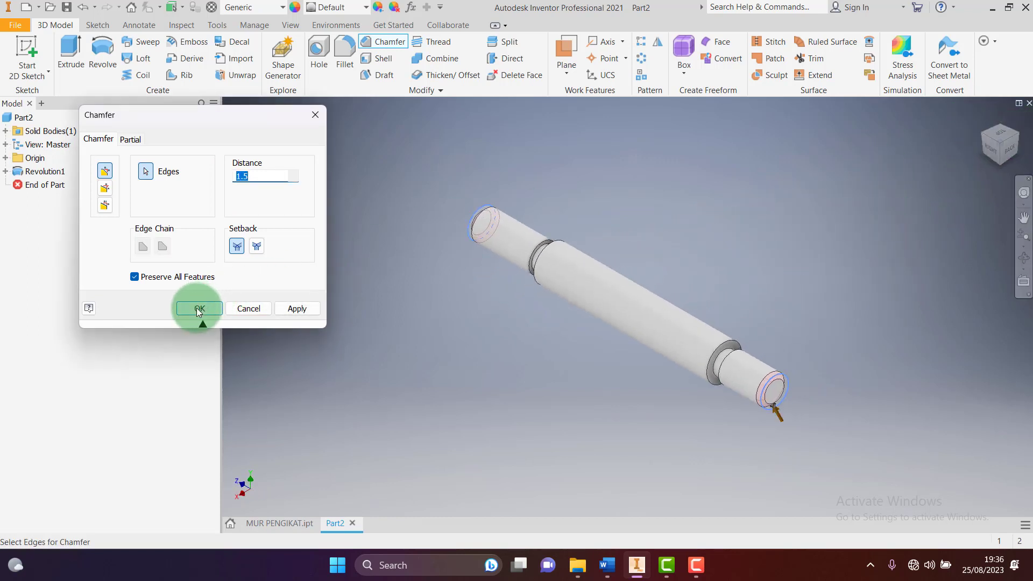
left_click(979, 134)
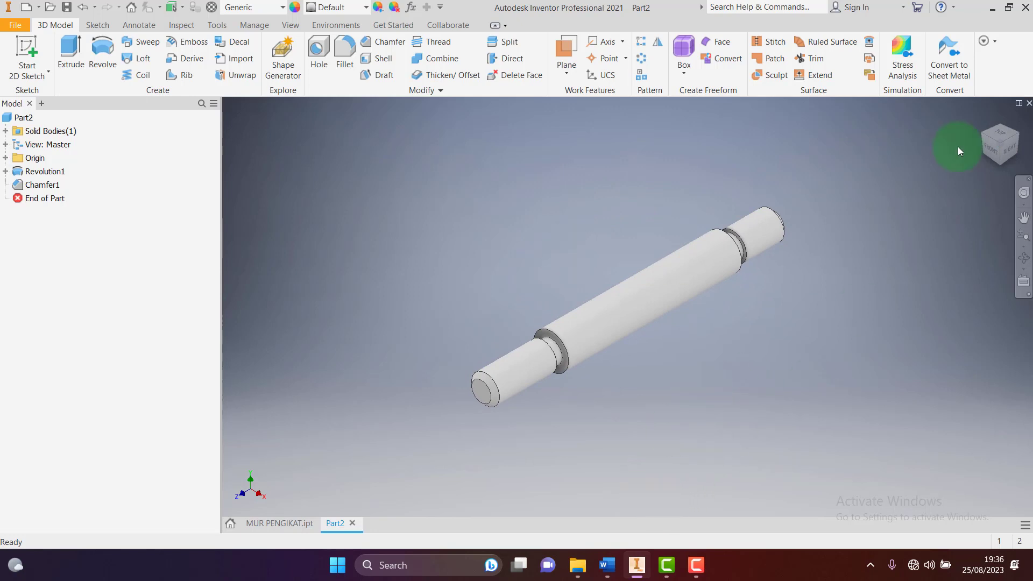
left_click(1011, 148)
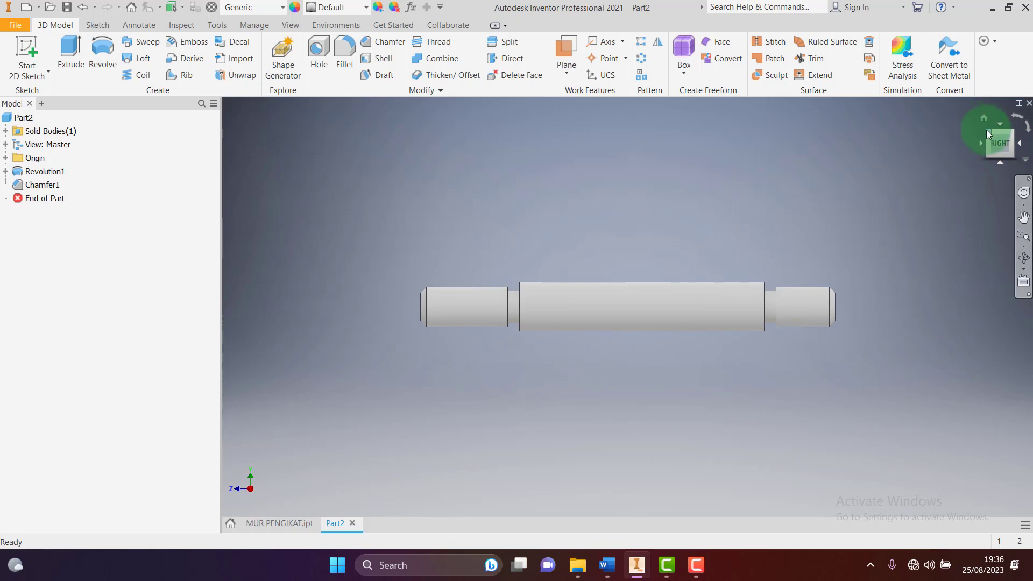
Thread both end cylinders with ISO Metric profile M10x1.5 threads
left_click(985, 127)
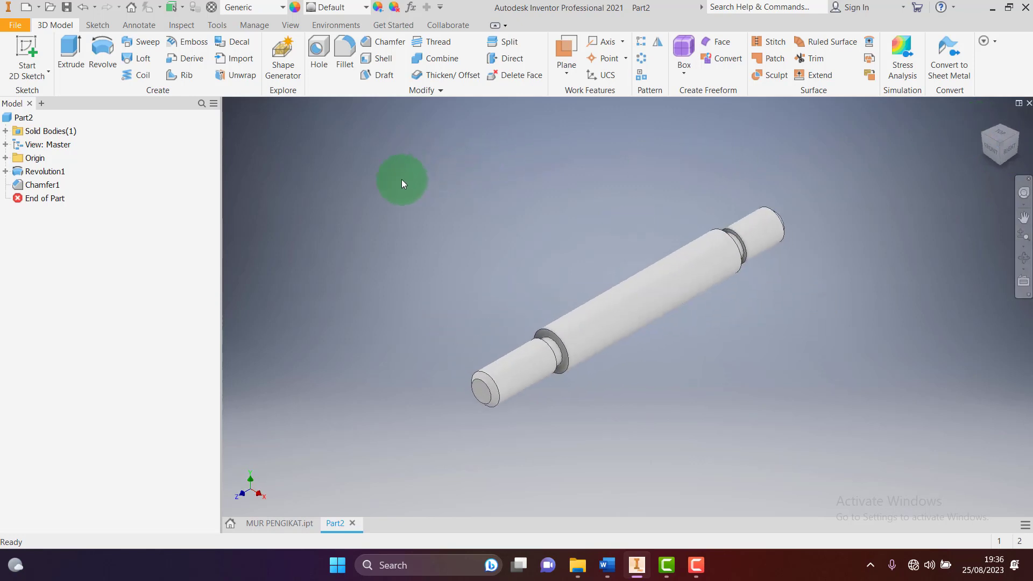
left_click(432, 42)
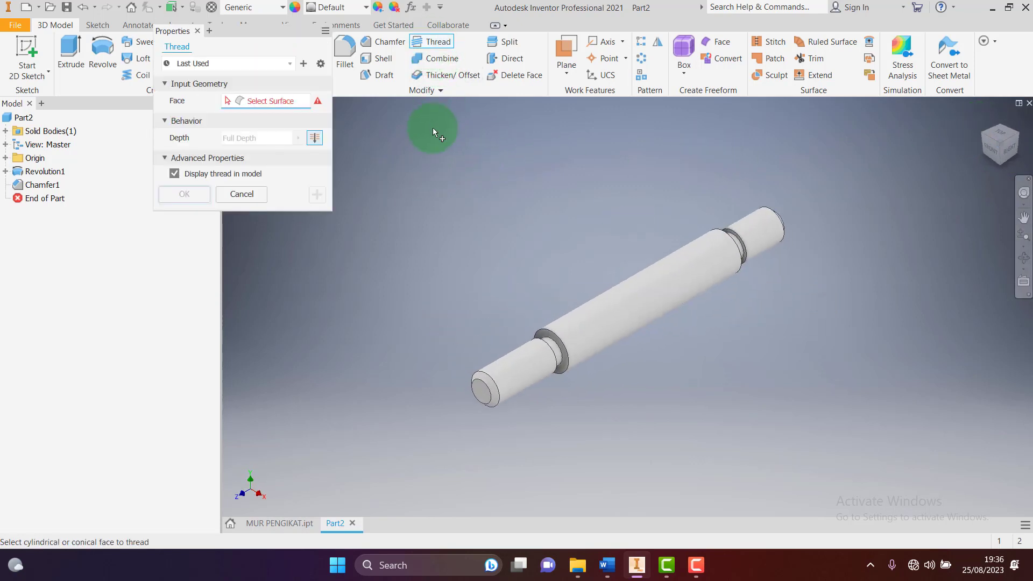
left_click(508, 372)
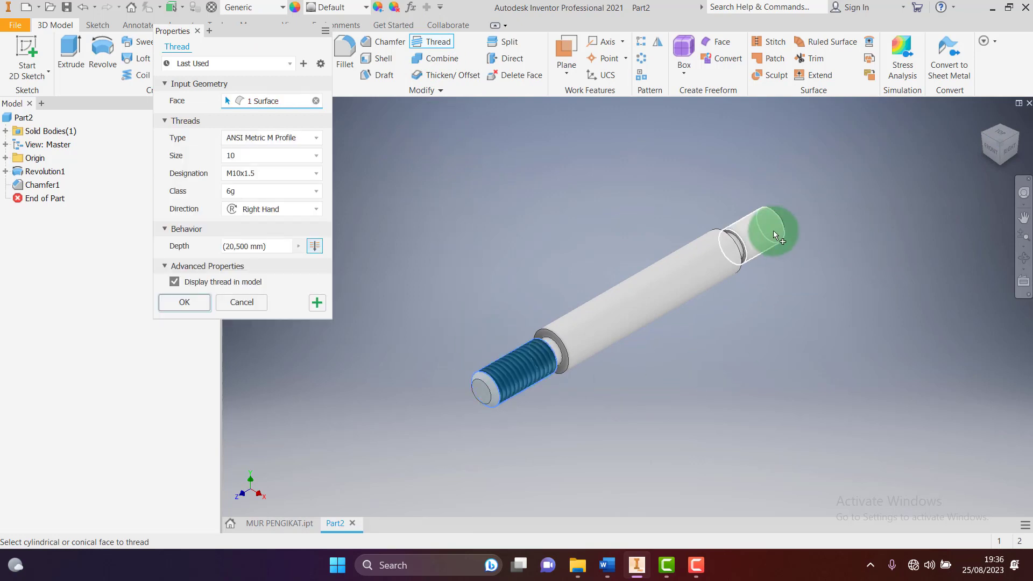
left_click(771, 232)
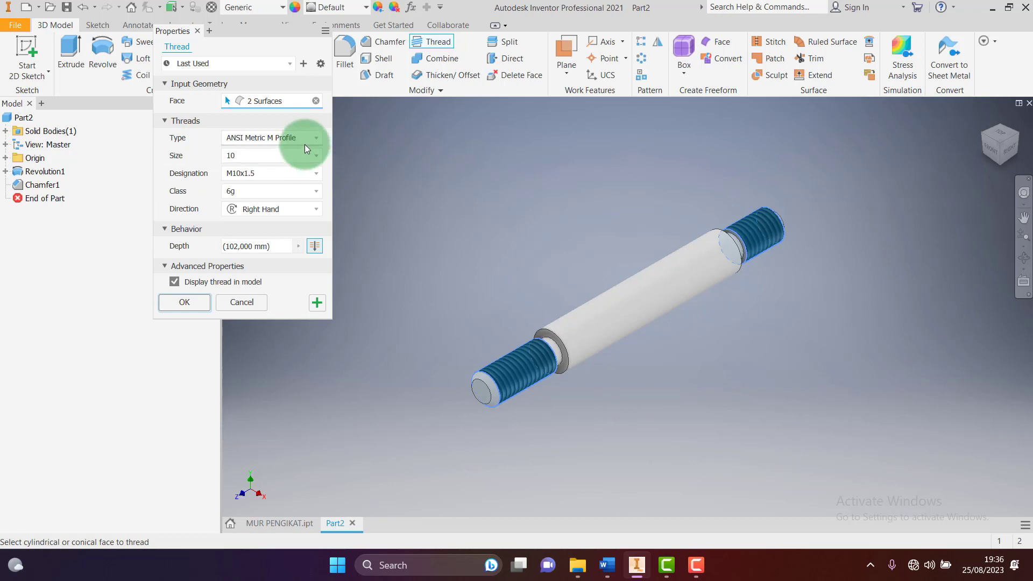
left_click(317, 139)
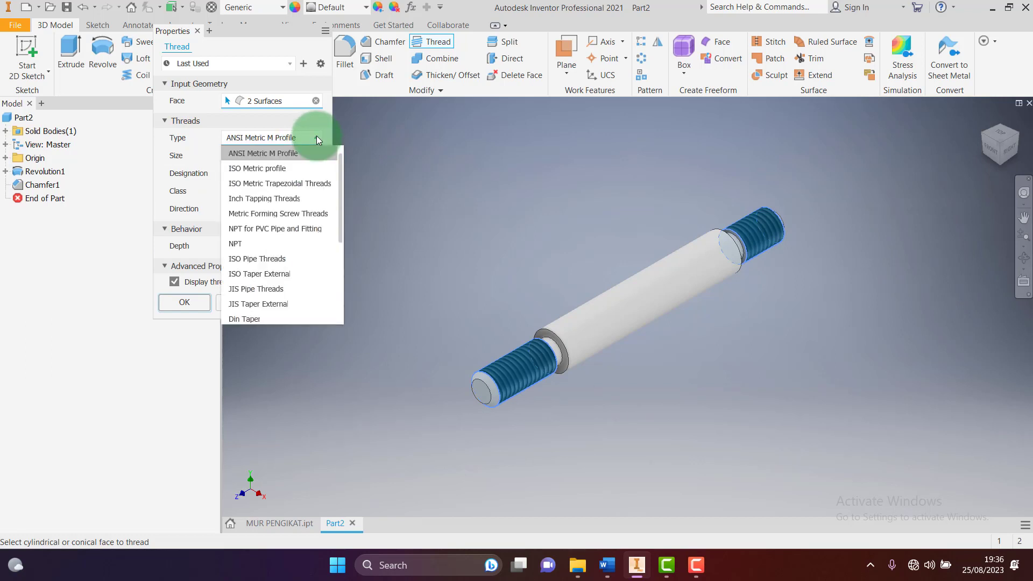
left_click(271, 169)
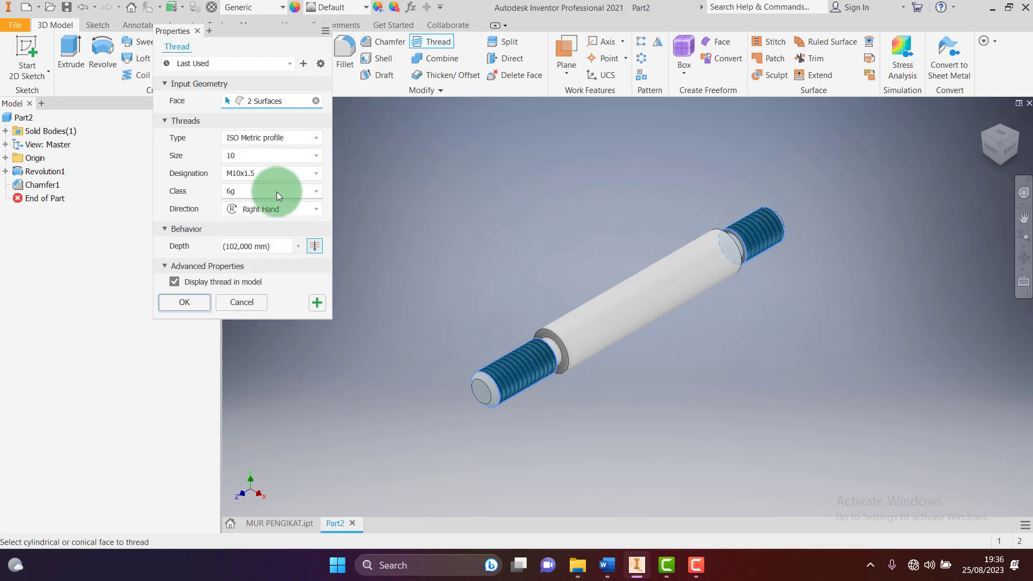
left_click(192, 302)
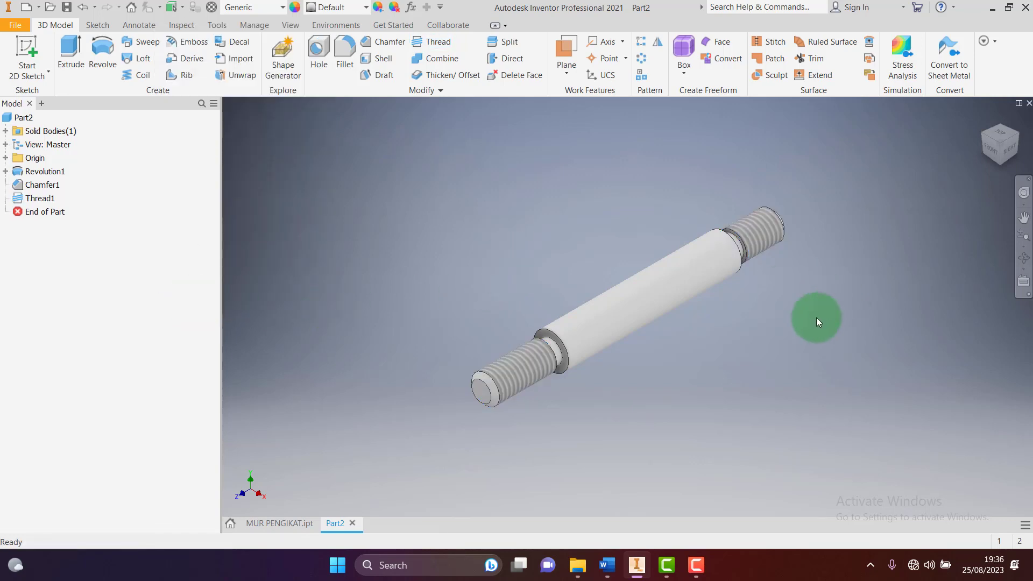
Consult the HANDEL DAN POROS drawing in Word, then return to the threaded shaft
left_click(637, 566)
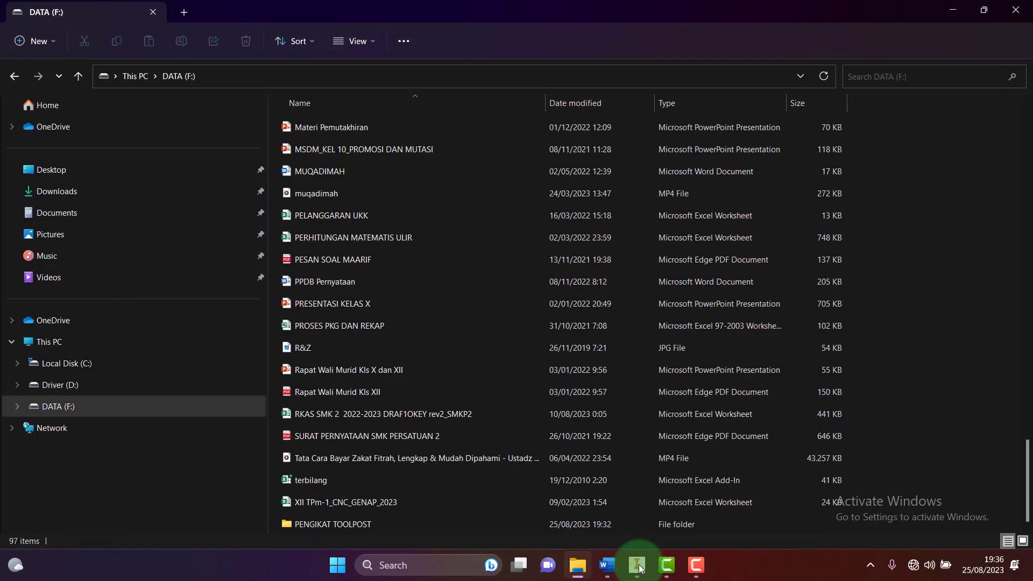
left_click(637, 566)
left_click(607, 564)
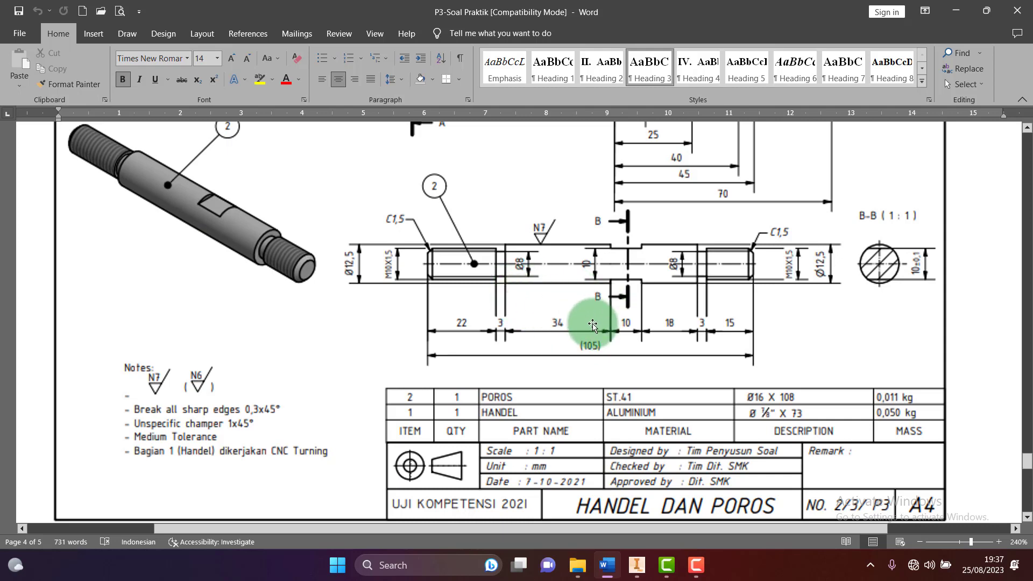
left_click(636, 565)
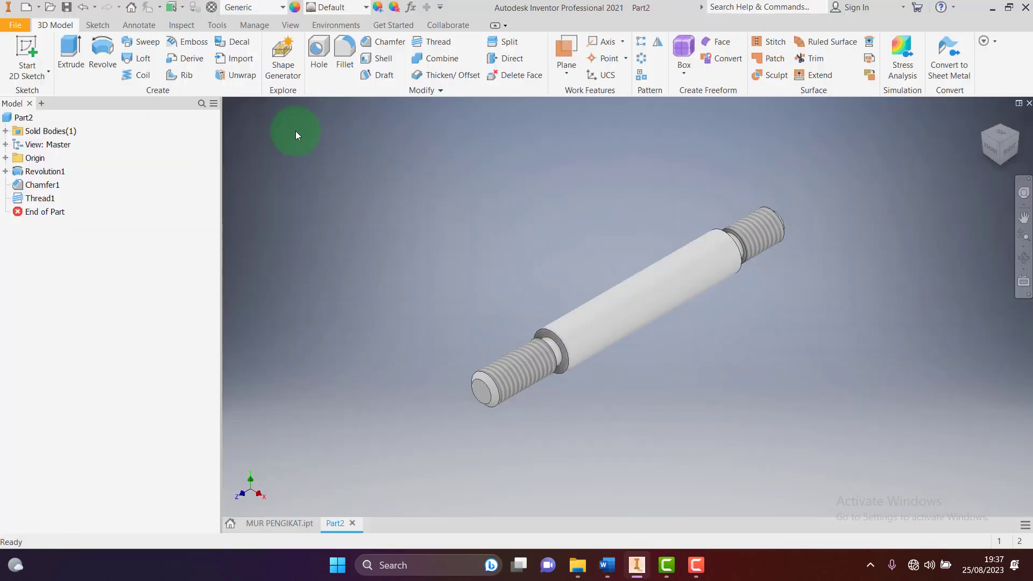
Start a new sketch on a work plane offset -34 from the shaft's shoulder face
left_click(24, 46)
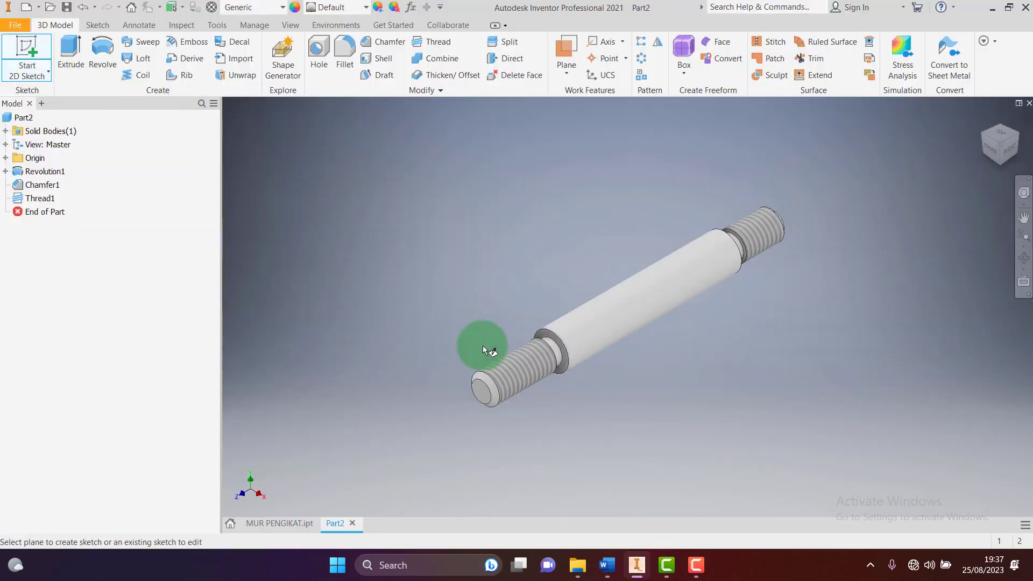
scroll(570, 366, "up", 5)
scroll(535, 349, "down", 2)
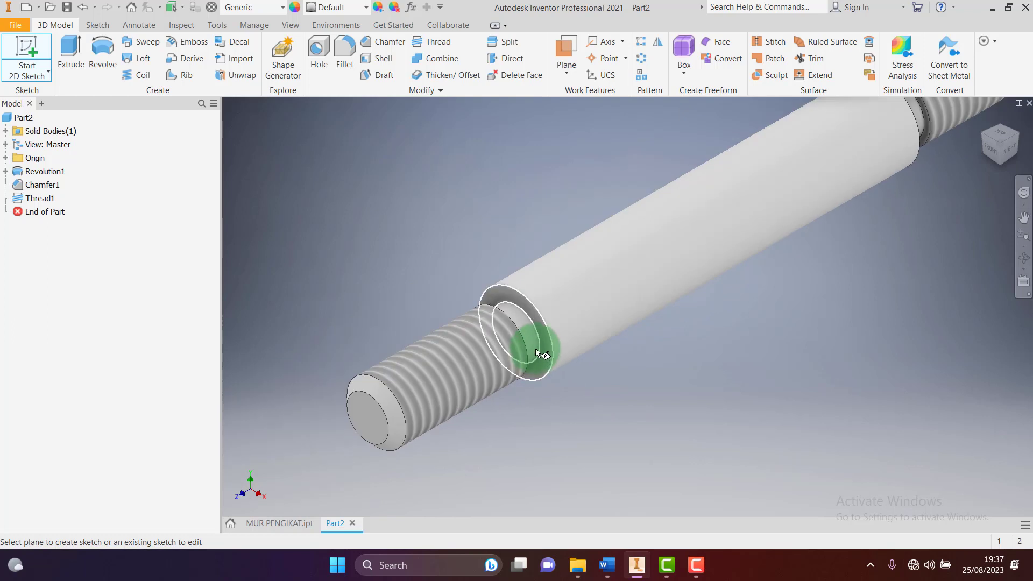
left_click(545, 339)
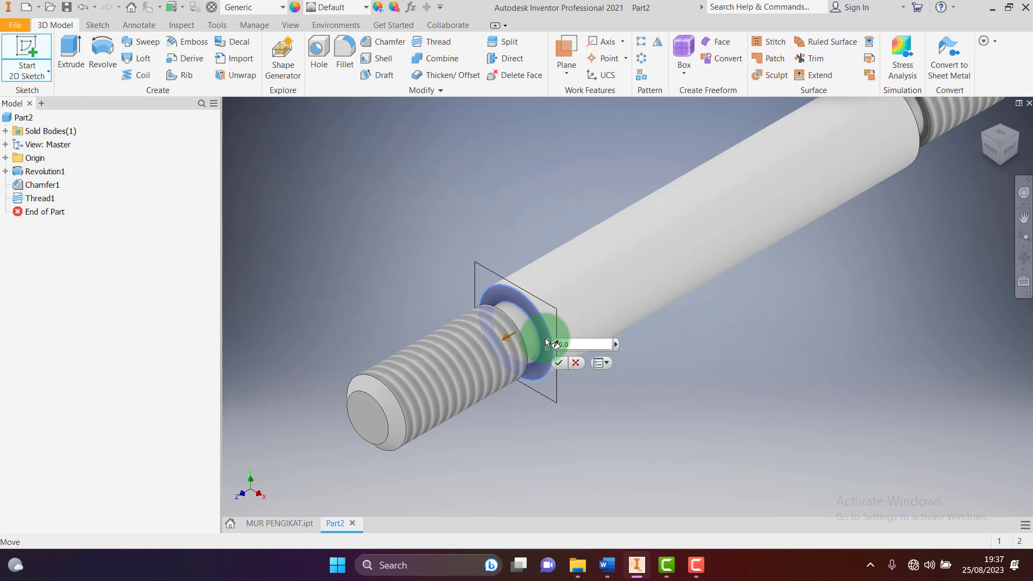
left_click_drag(548, 338, 651, 287)
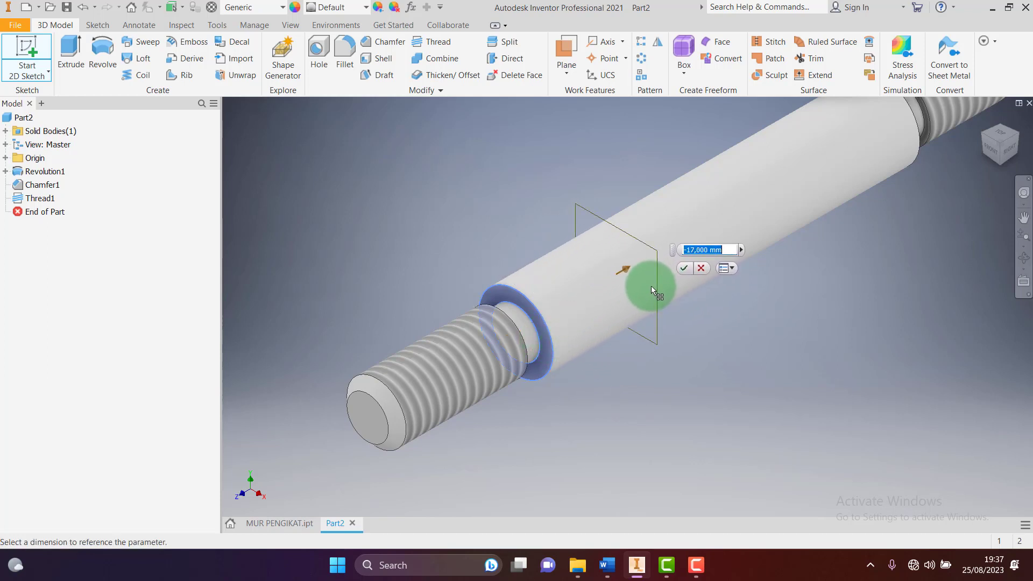
type("-34")
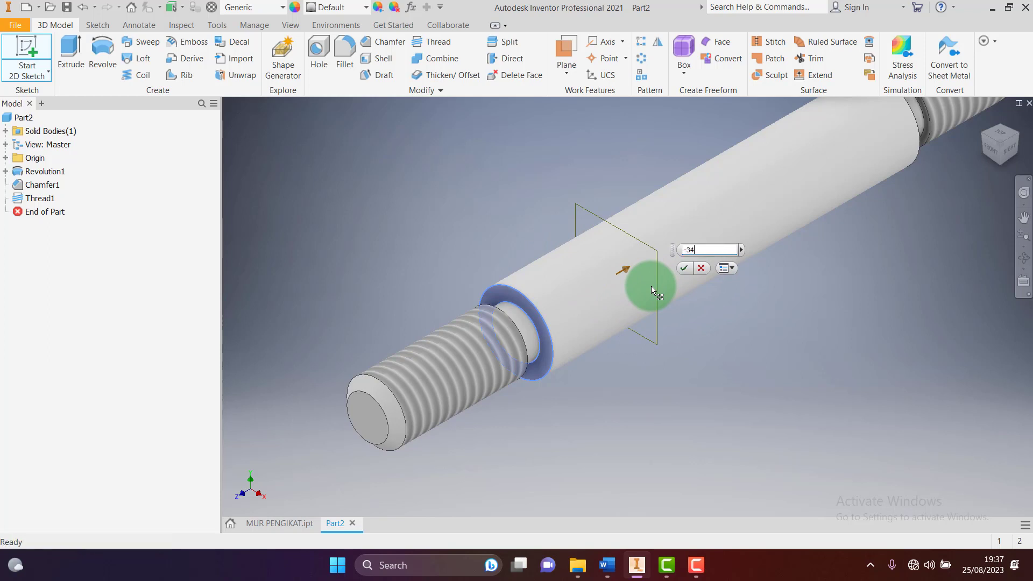
key("Return")
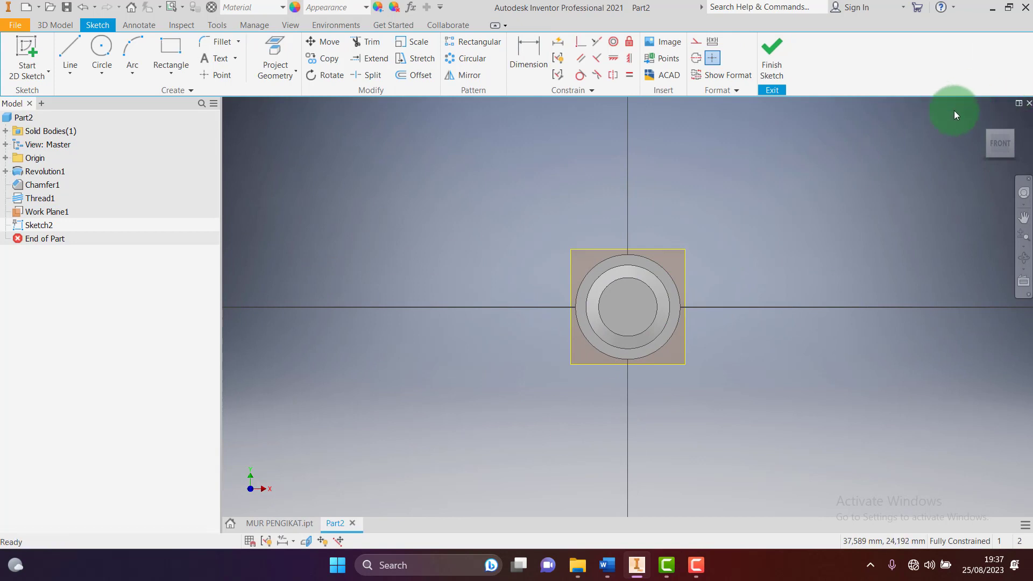
Start a new sketch on Work Plane1 and slice the graphics at the sketch plane
left_click(984, 119)
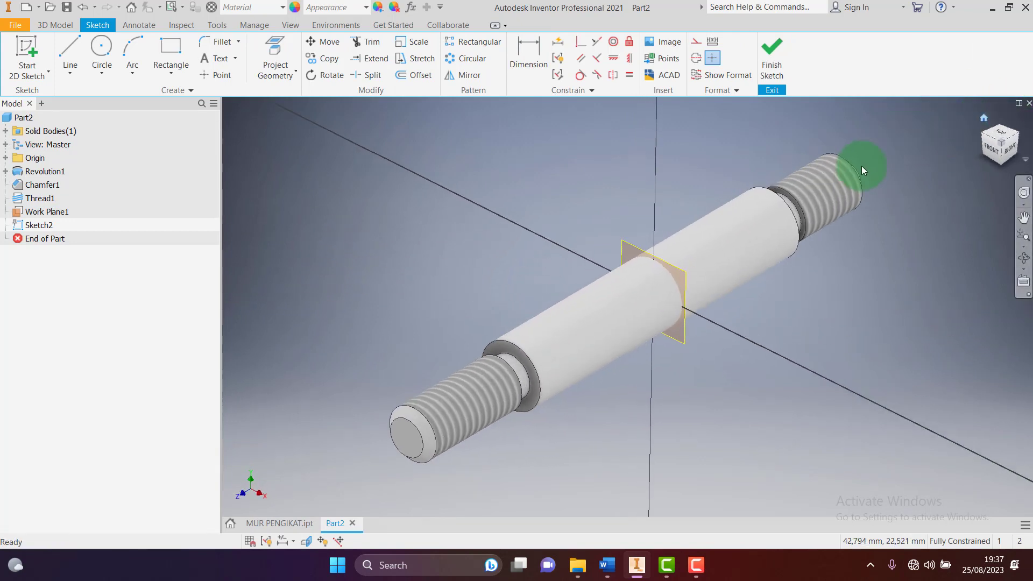
left_click(1018, 141)
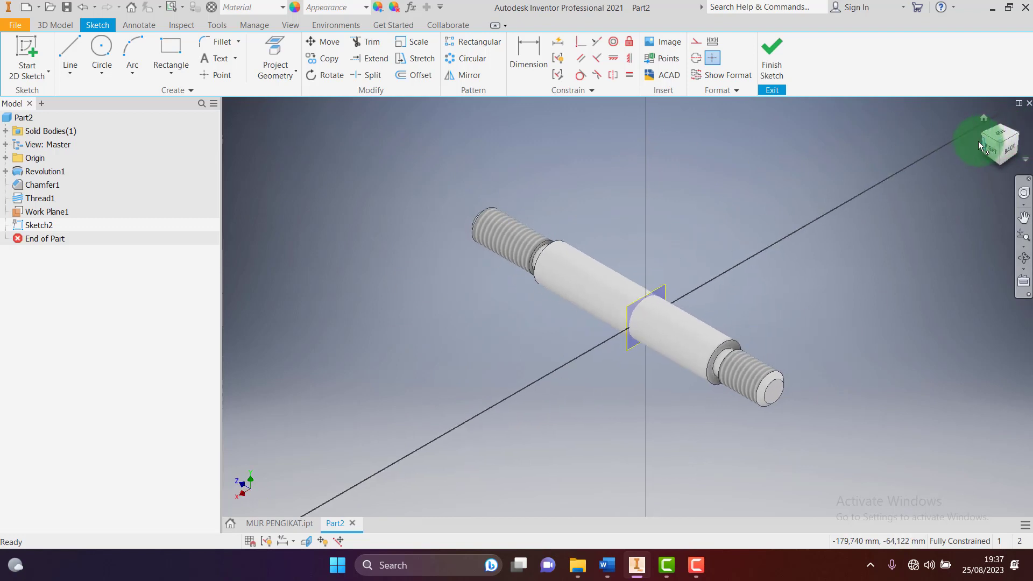
left_click(977, 139)
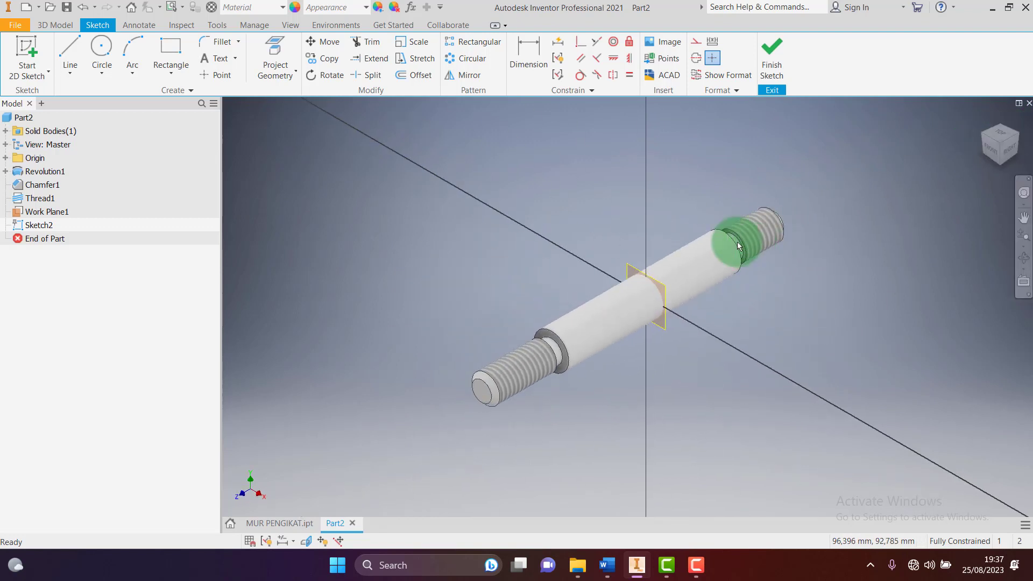
left_click(627, 264)
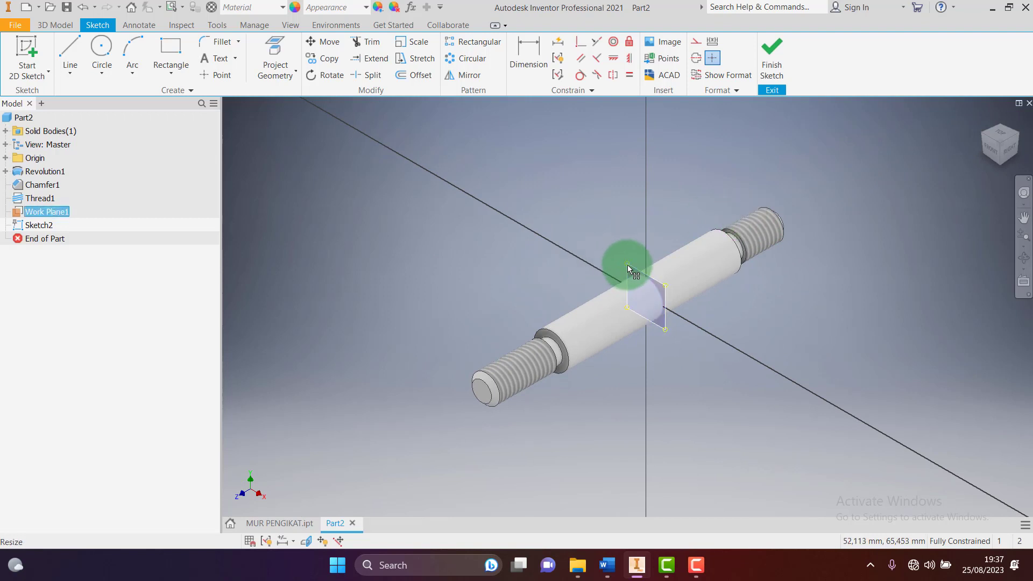
left_click(263, 143)
left_click(24, 61)
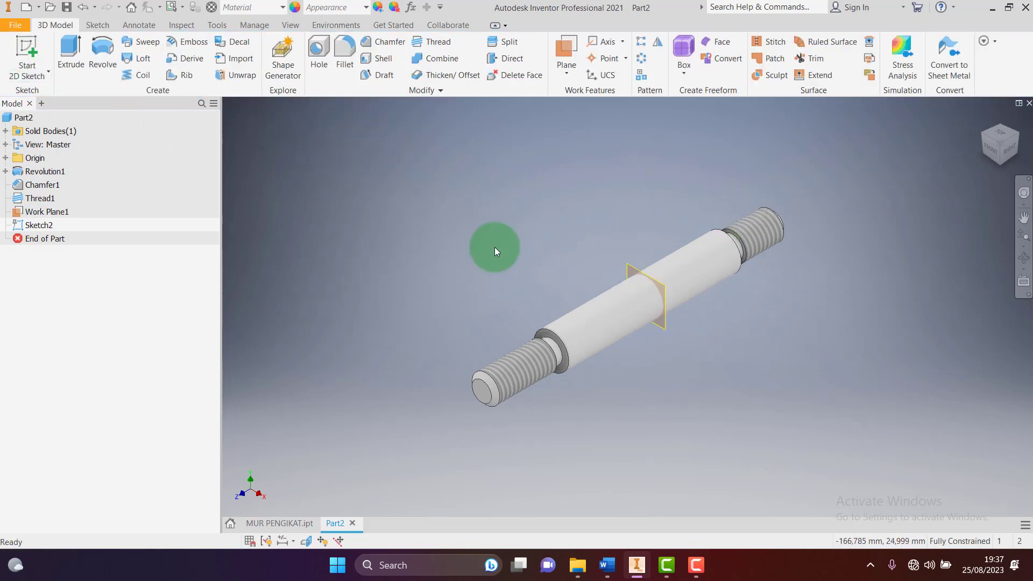
left_click(629, 267)
left_click(628, 266)
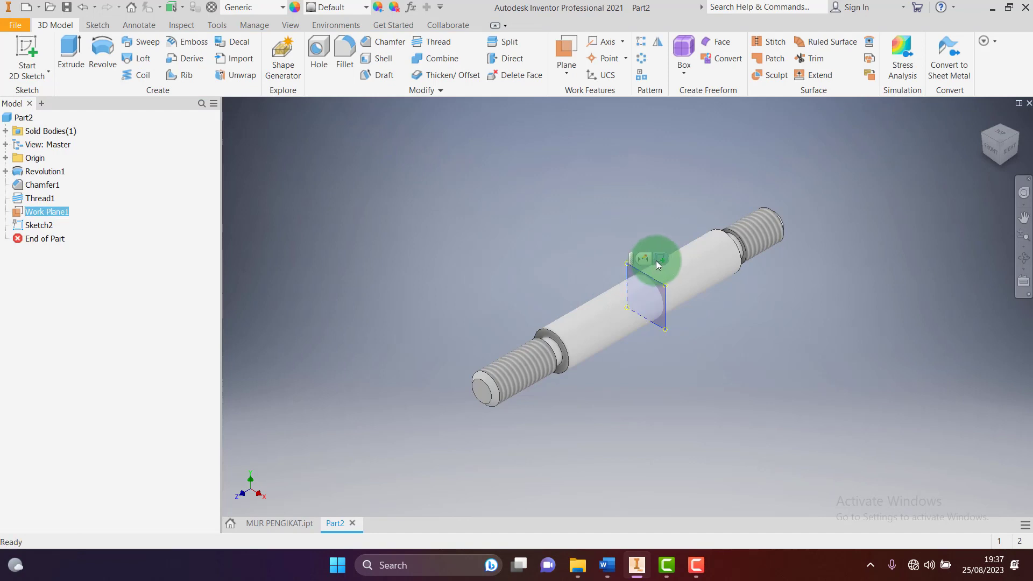
left_click(657, 261)
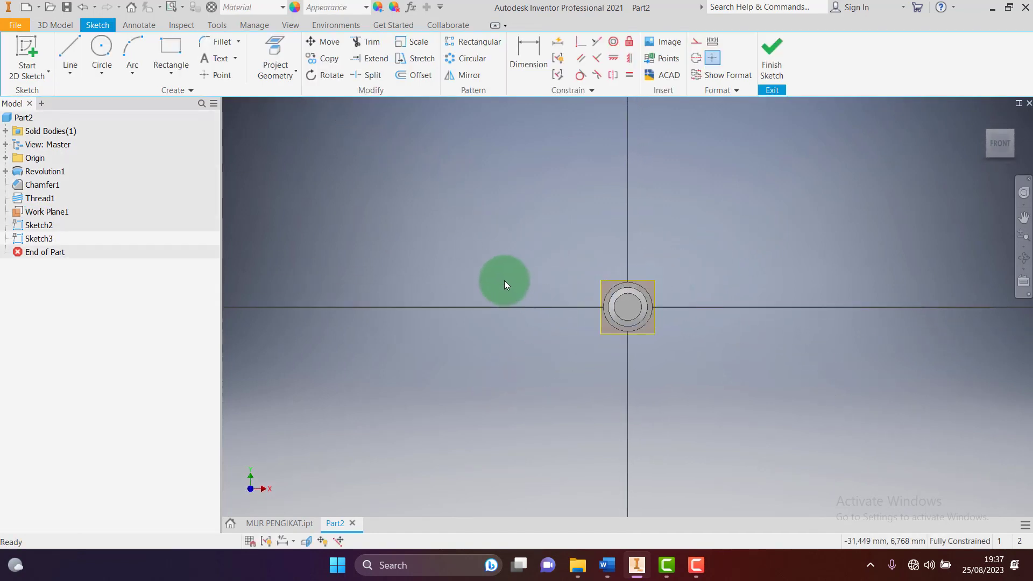
scroll(636, 310, "up", 5)
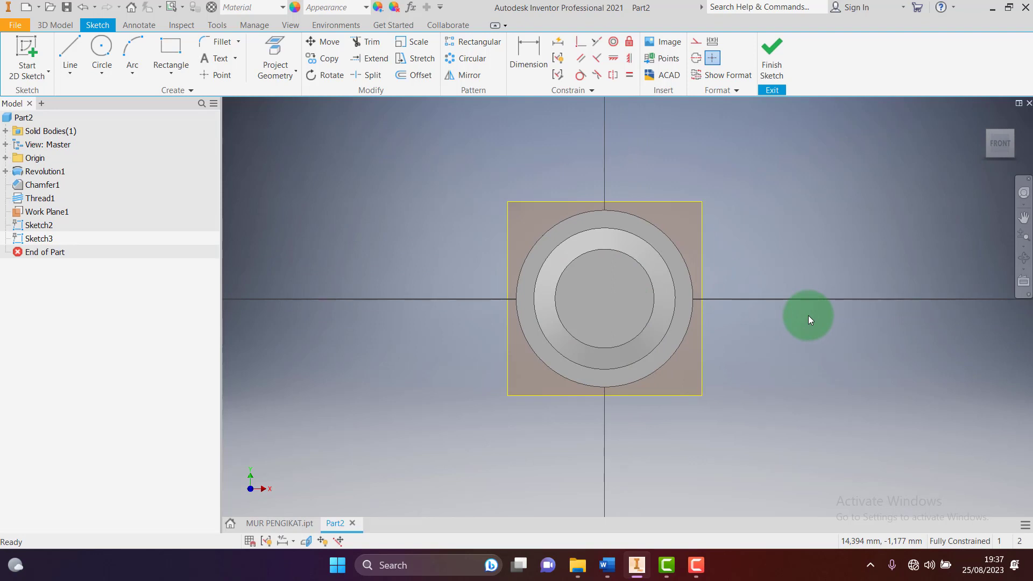
key("F7")
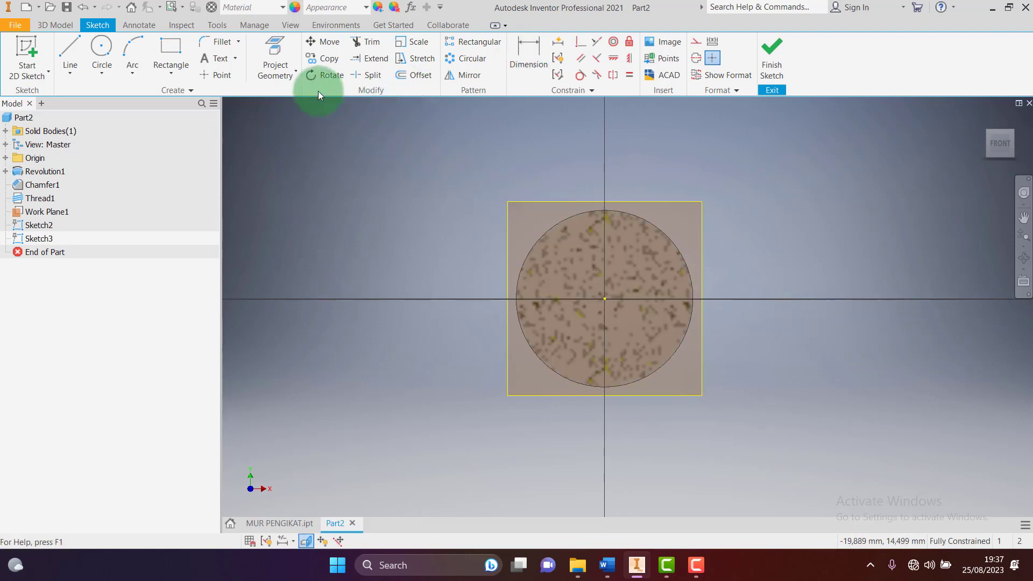
Project the shaft's circular edge and draw a vertical line across its left side
left_click(277, 43)
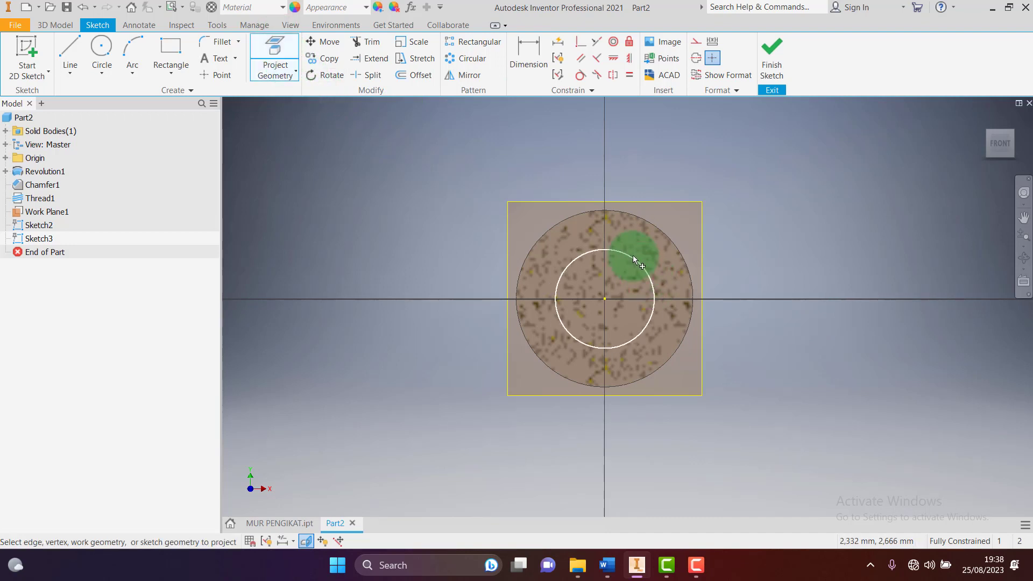
left_click(580, 214)
left_click(70, 56)
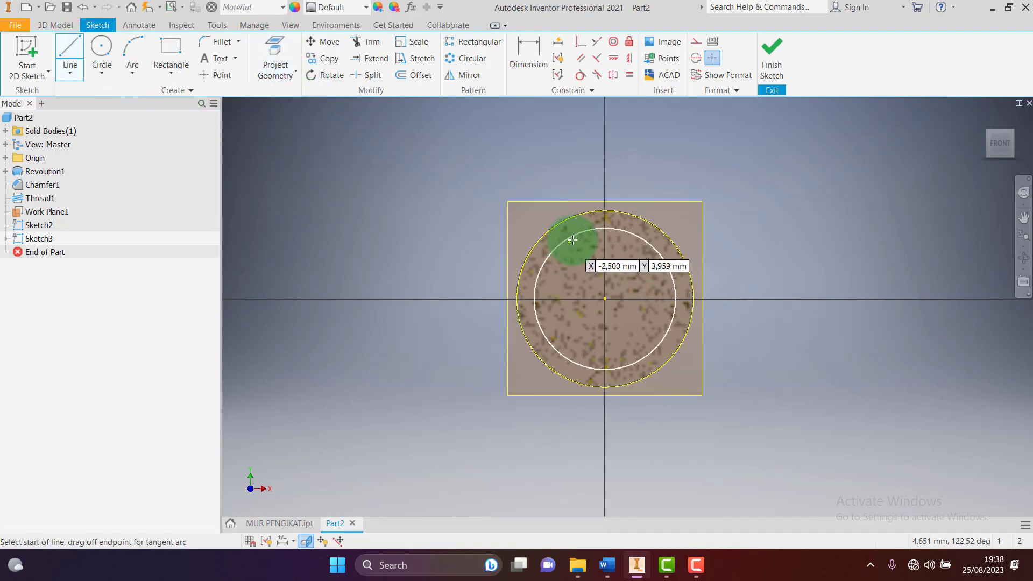
left_click(534, 246)
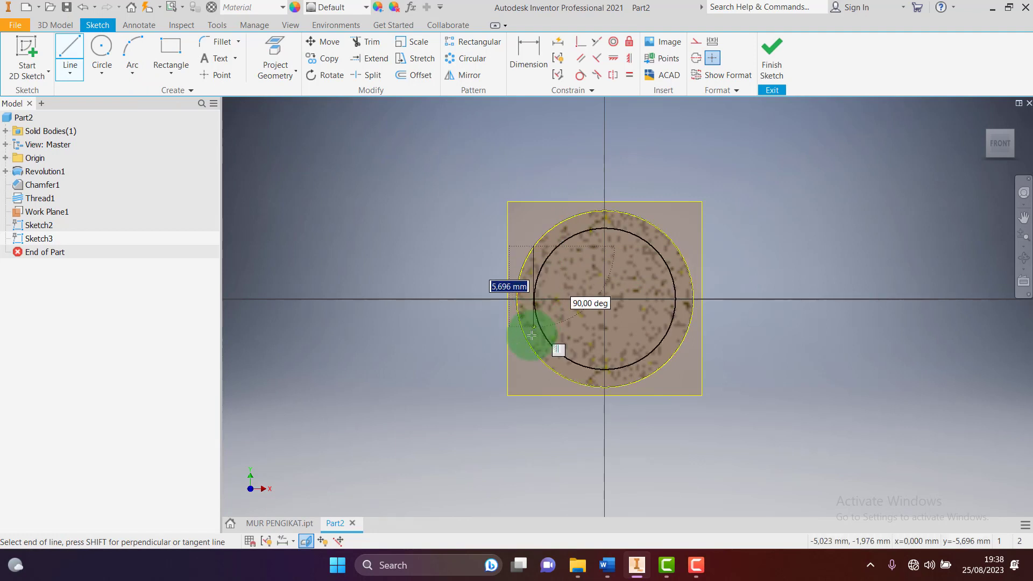
double_click(532, 350)
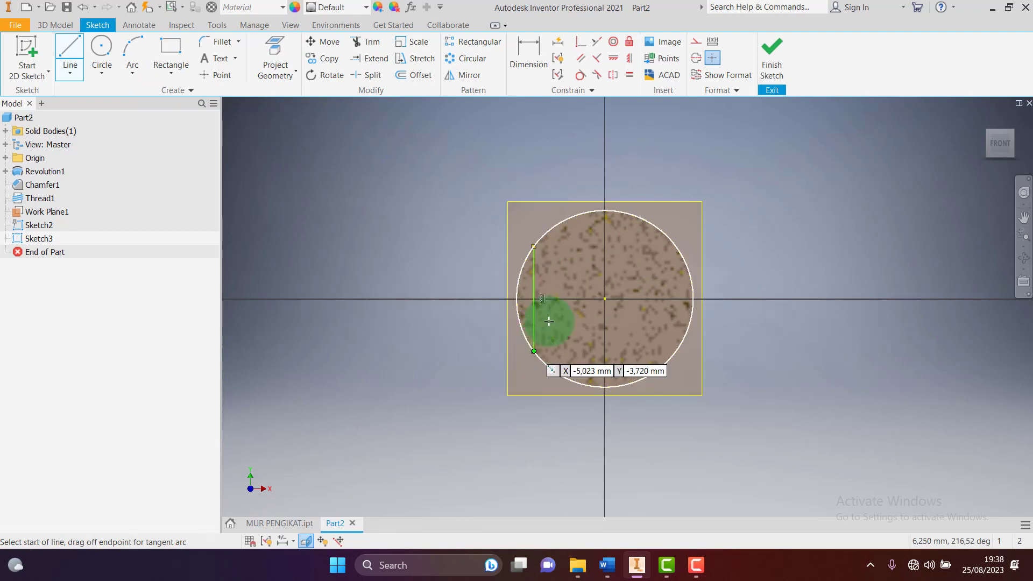
key("Escape")
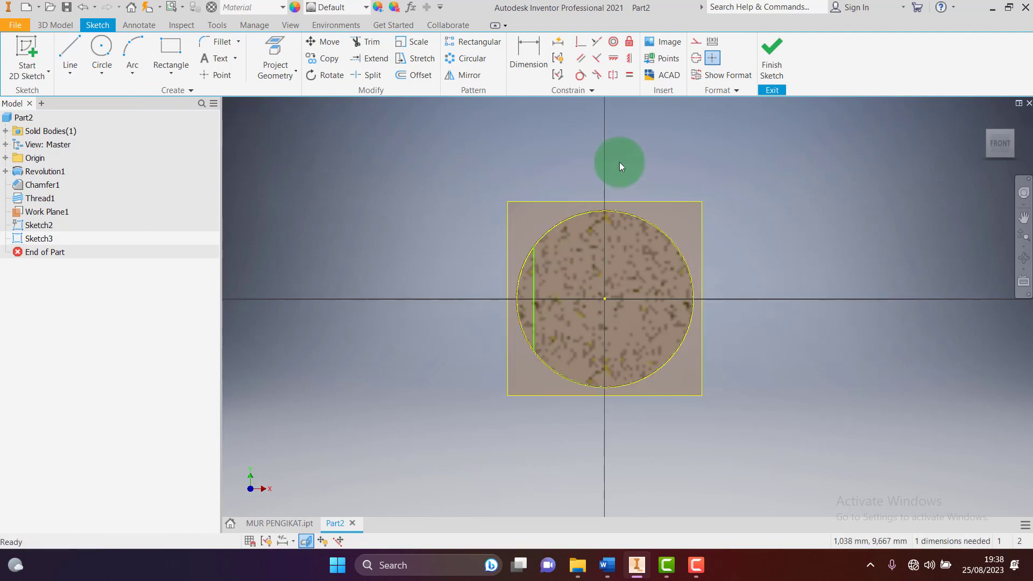
left_click(606, 565)
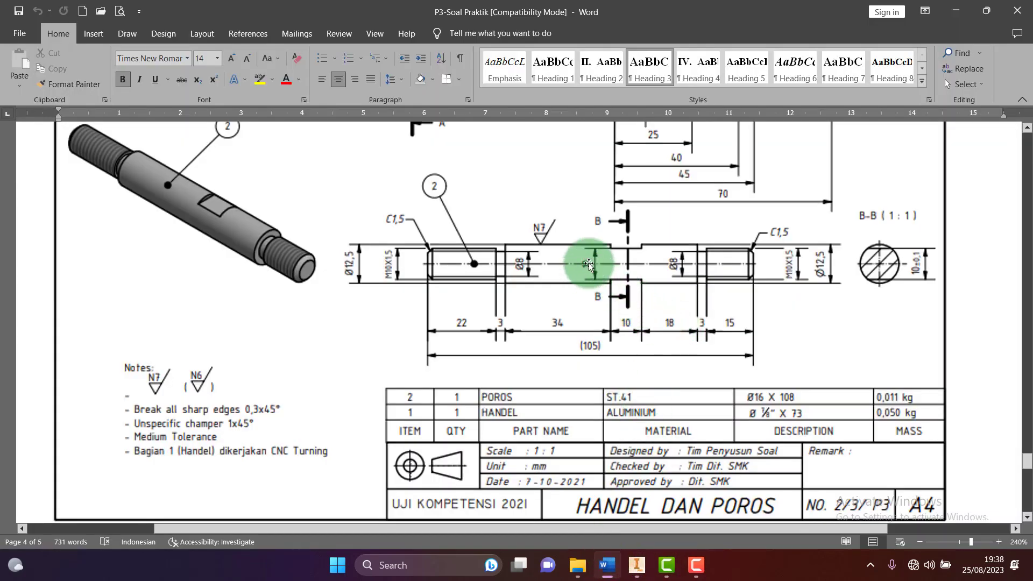
left_click(637, 565)
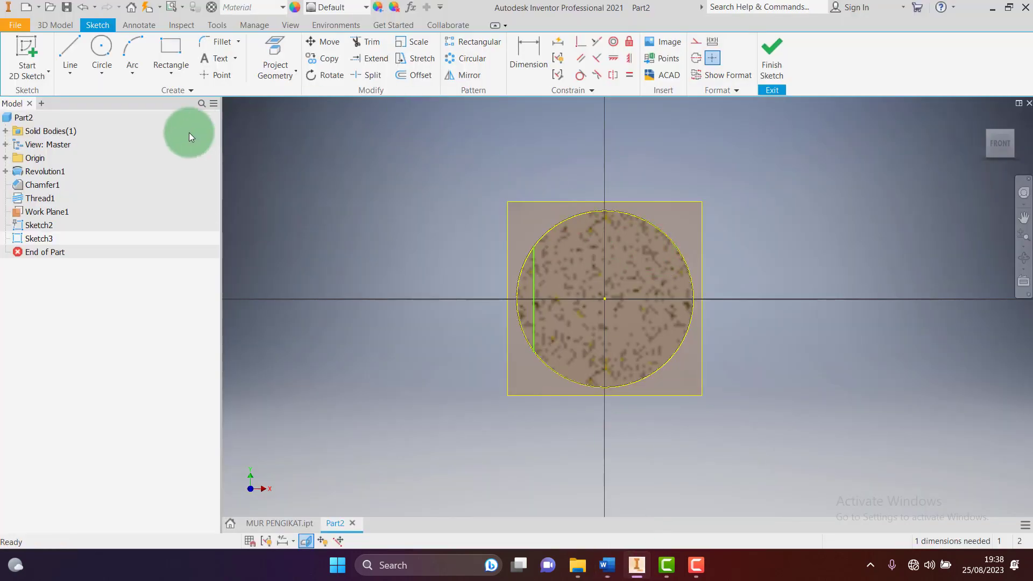
Dimension the left vertical line 5 mm from the circle's centre
left_click(533, 54)
left_click(534, 273)
left_click(605, 299)
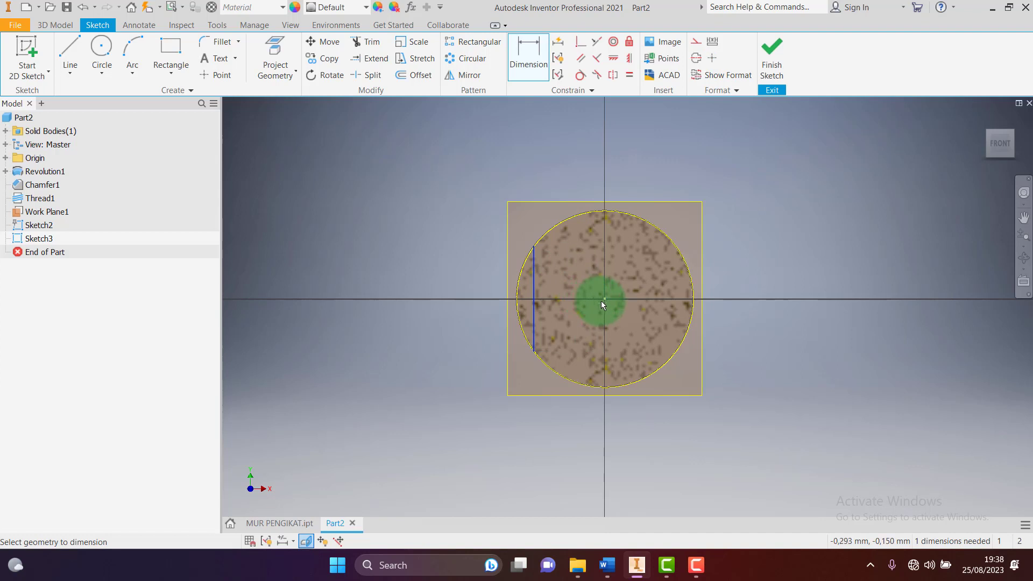
left_click(586, 153)
left_click(574, 145)
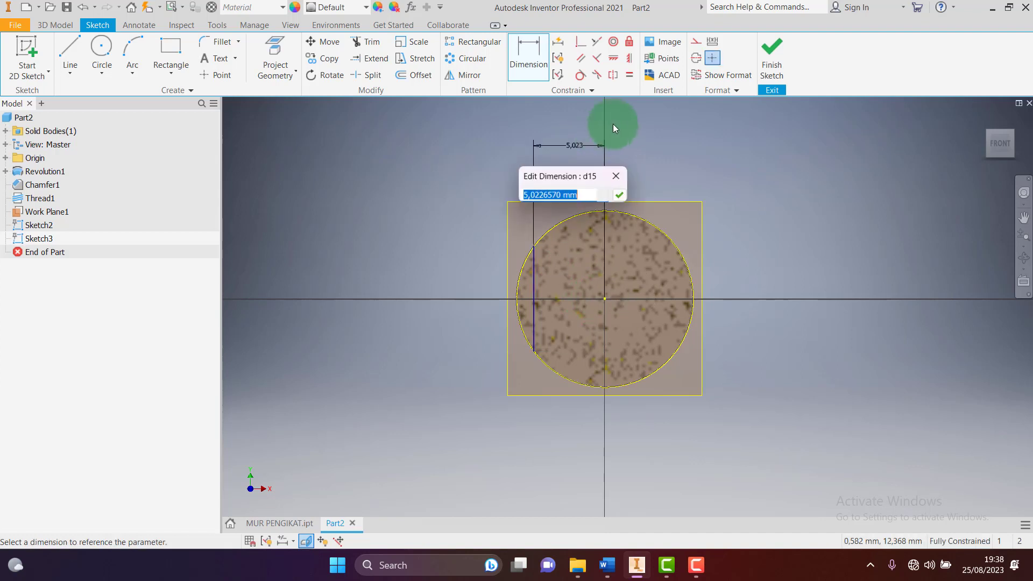
type("5")
key("Return")
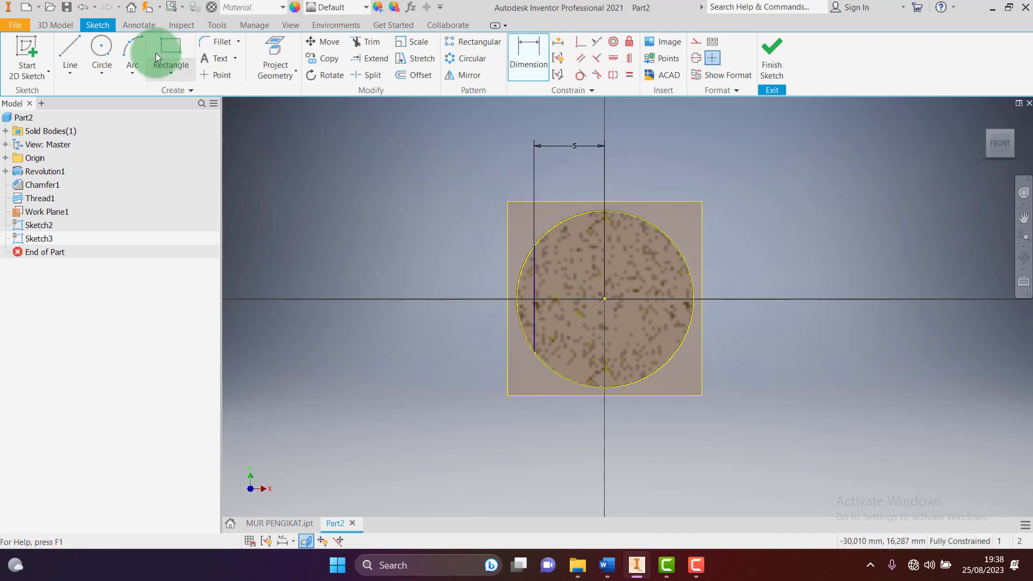
Draw the right vertical line 5 mm from the centre and finish the sketch
left_click(70, 54)
left_click(681, 255)
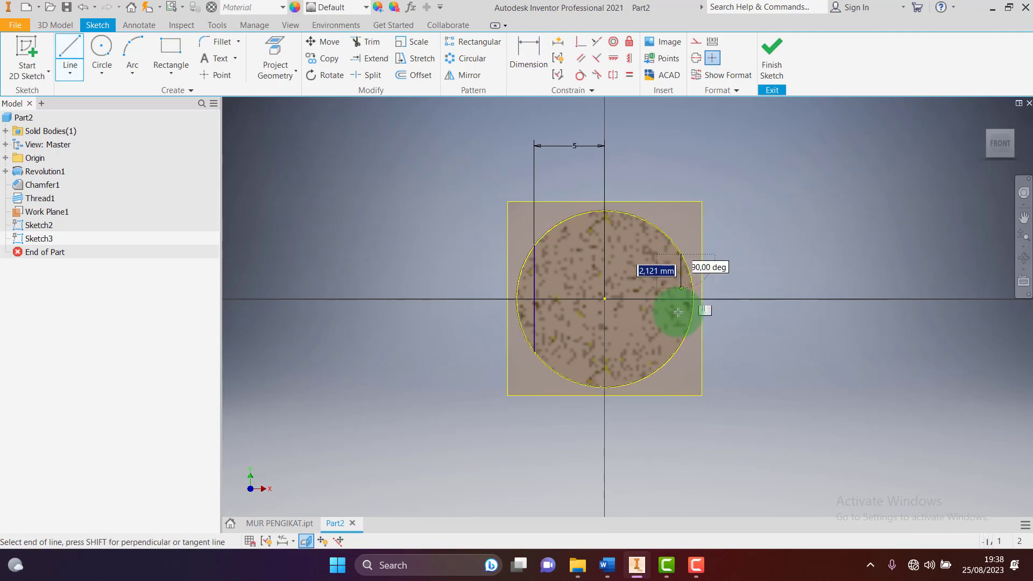
left_click(680, 348)
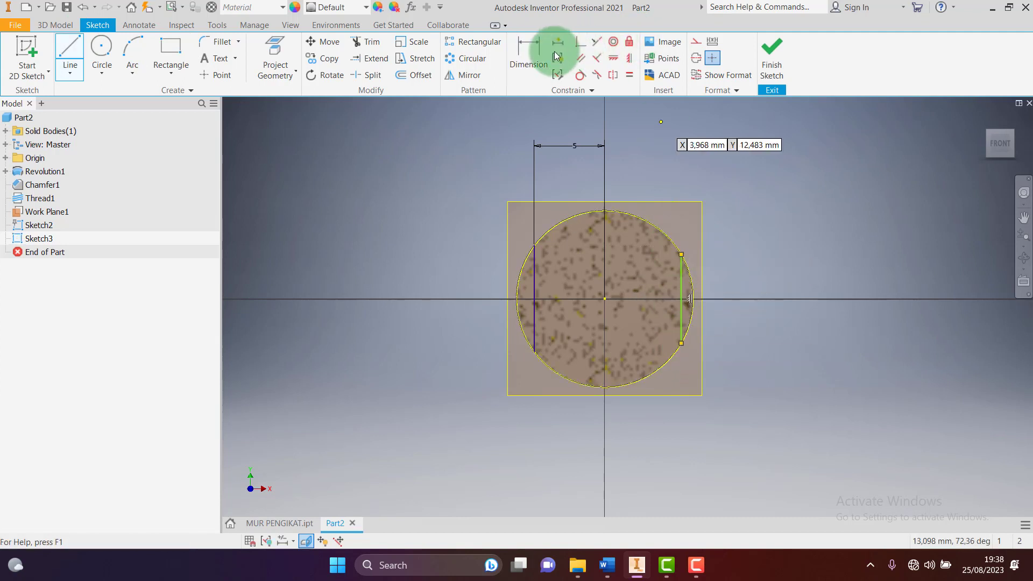
left_click(530, 53)
left_click(605, 299)
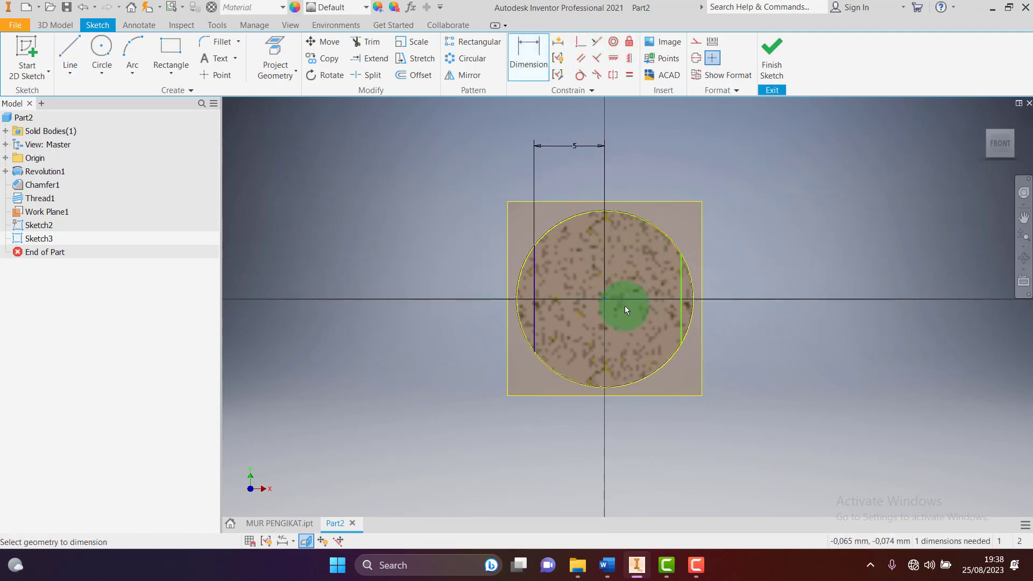
left_click(681, 280)
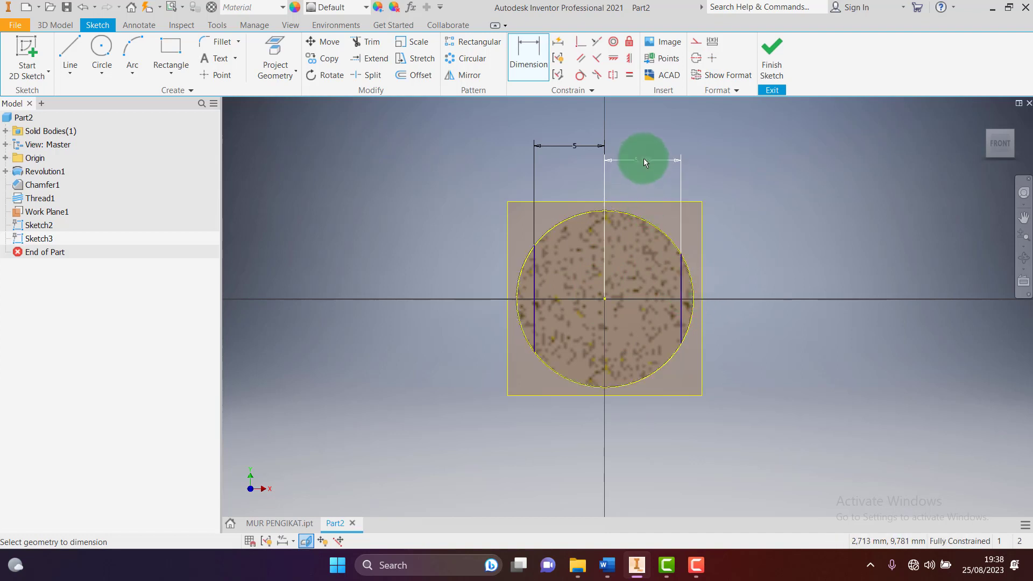
left_click(643, 159)
type("5")
key("Return")
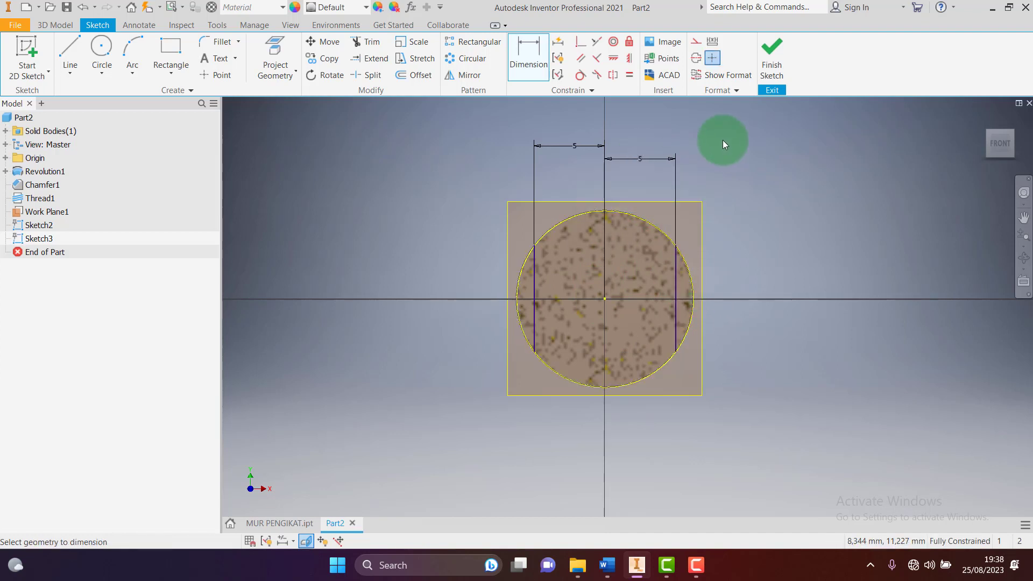
left_click(773, 72)
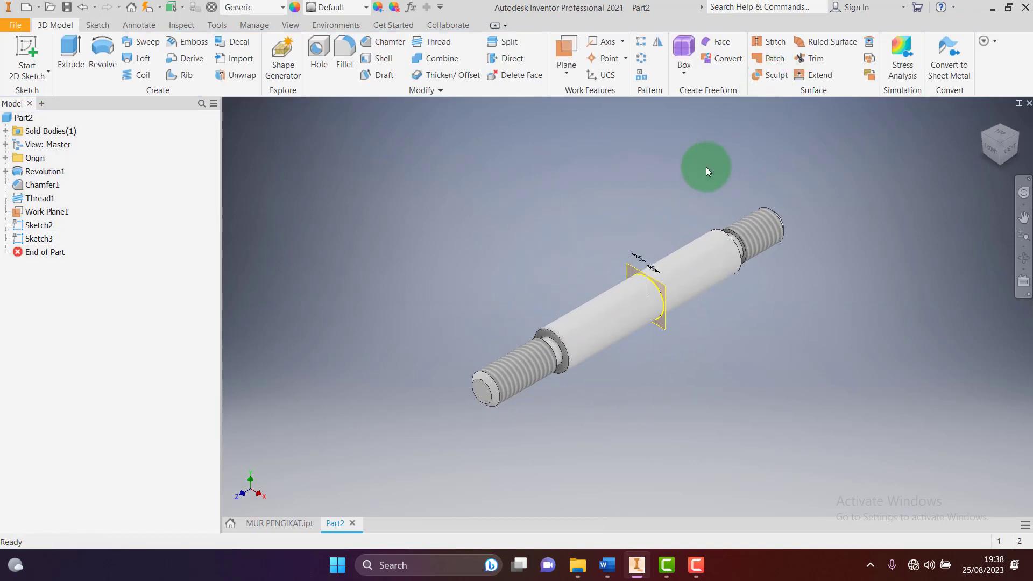
Start an extrusion using both outer regions of Sketch3 as profiles
scroll(704, 279, "down", 3)
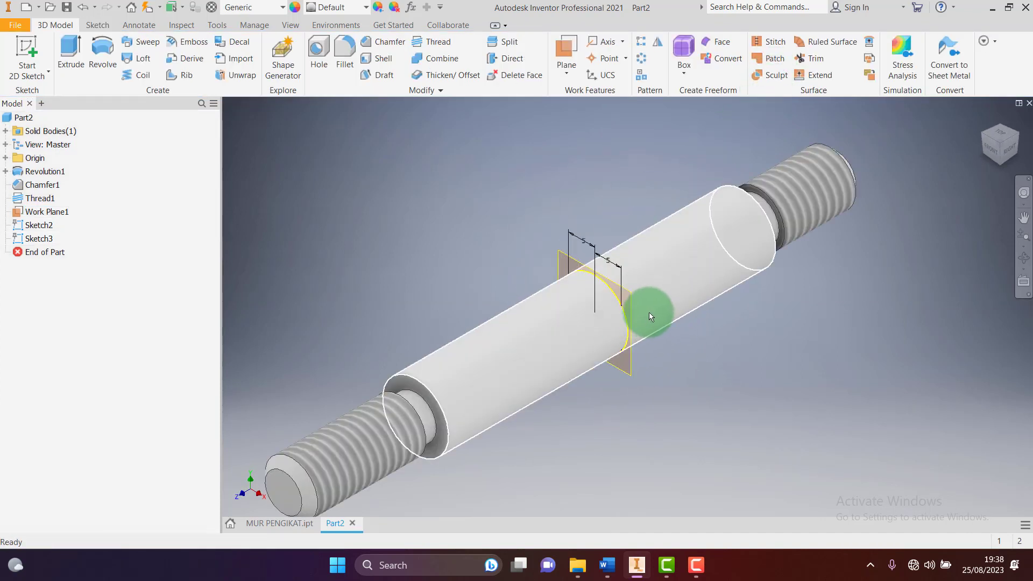
left_click(73, 57)
scroll(628, 345, "down", 3)
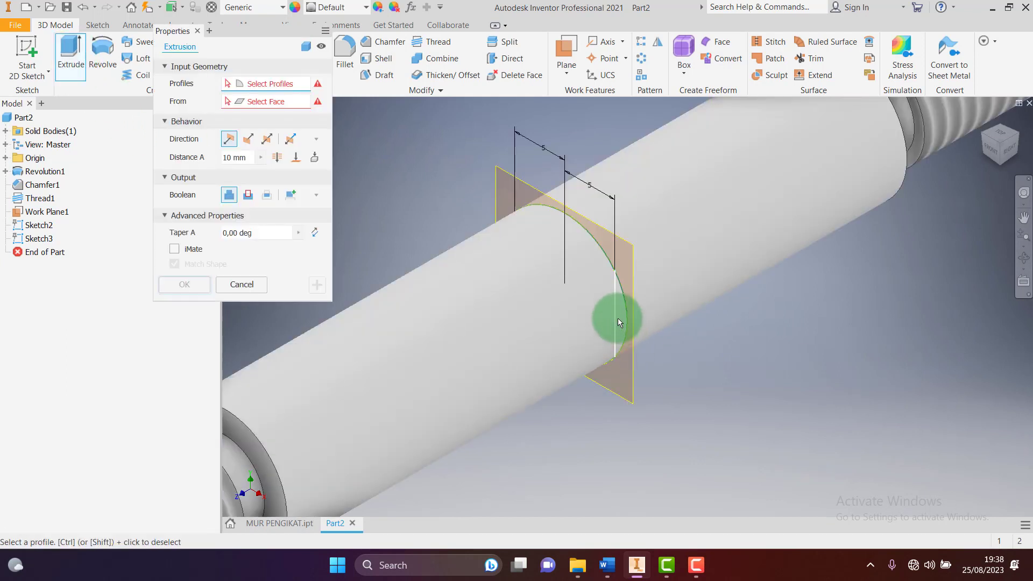
scroll(618, 320, "down", 3)
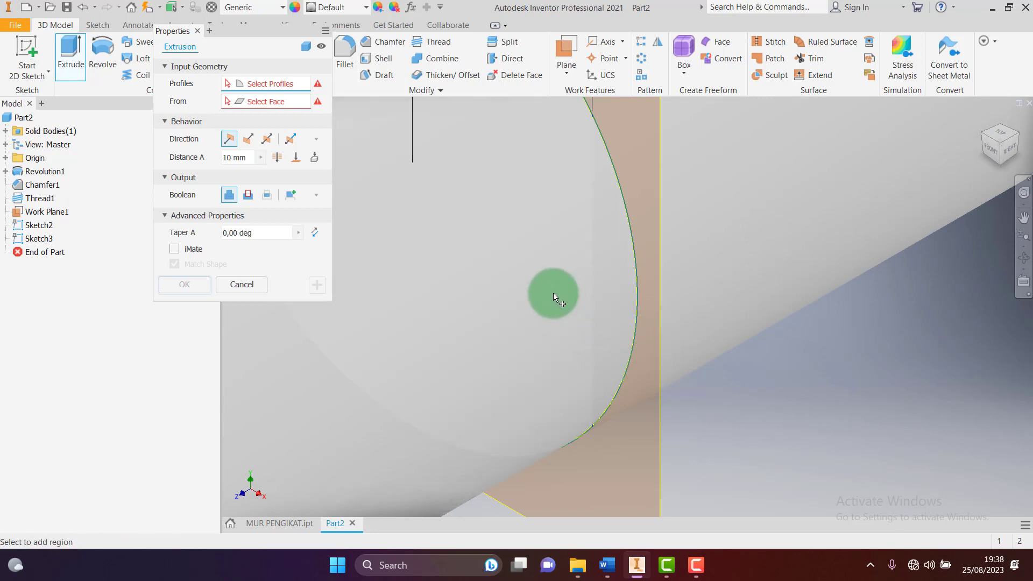
left_click(608, 295)
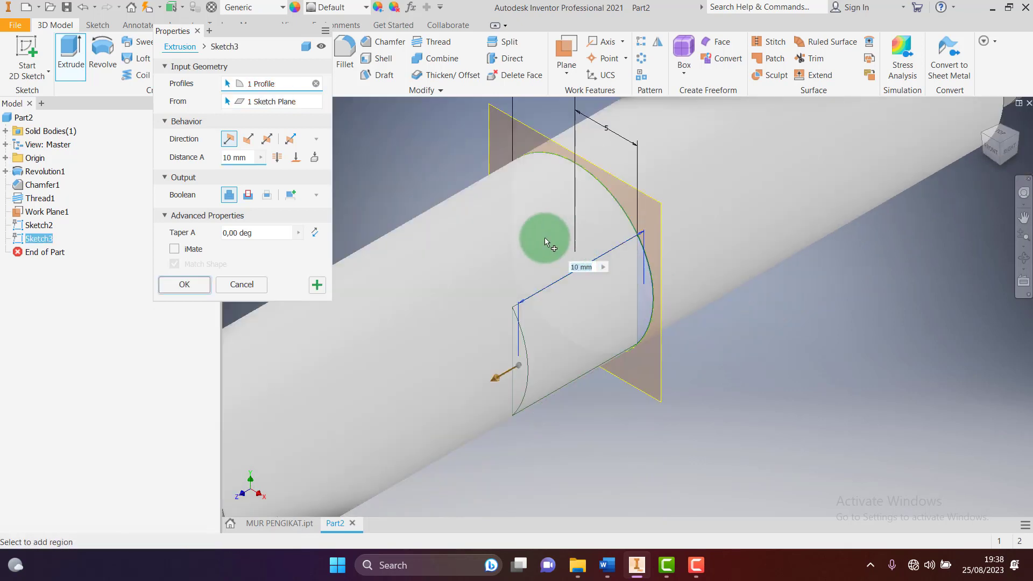
scroll(511, 214, "up", 4)
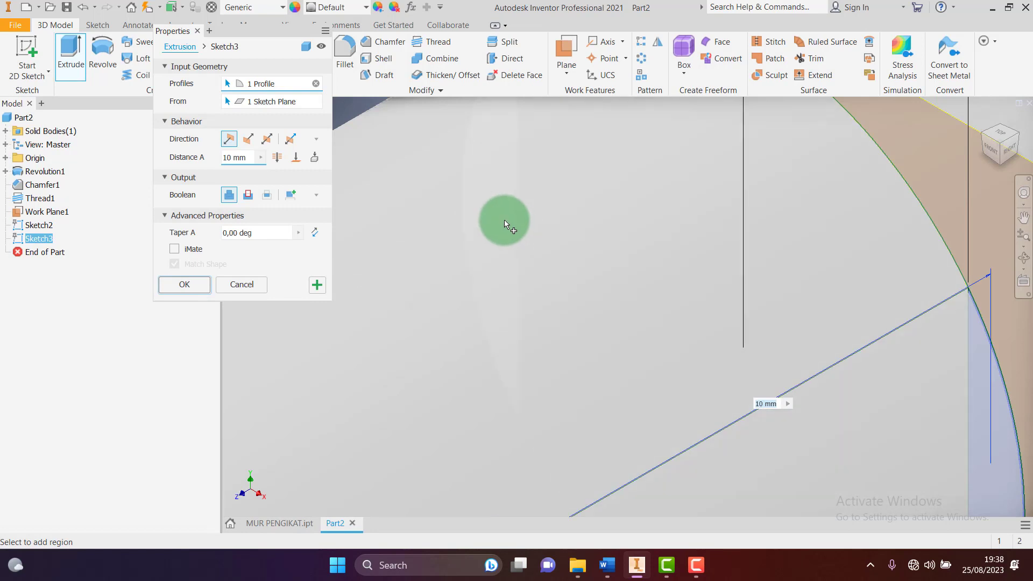
scroll(514, 237, "up", 2)
scroll(521, 247, "down", 4)
scroll(497, 158, "up", 4)
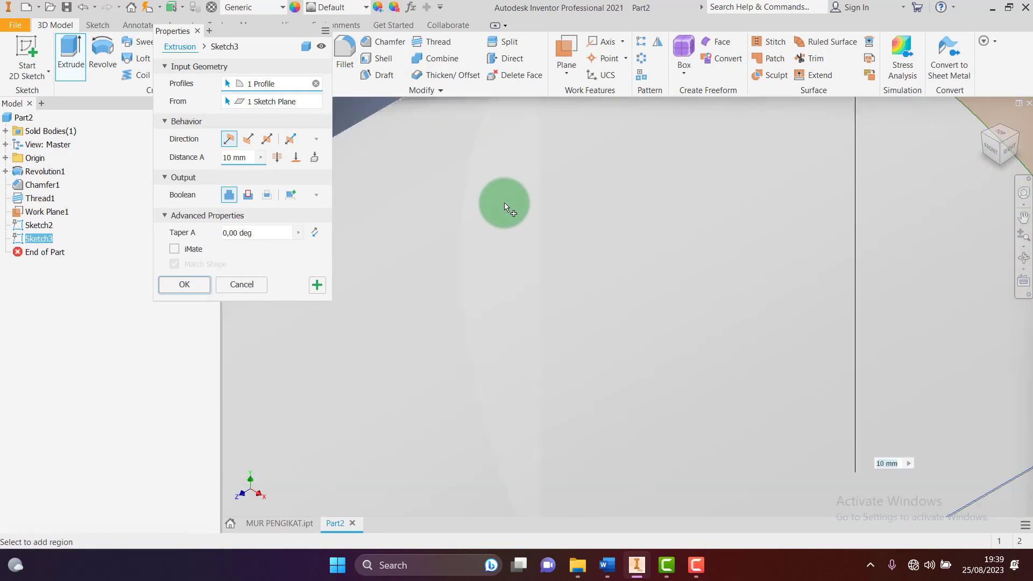
left_click(505, 202)
scroll(523, 222, "down", 5)
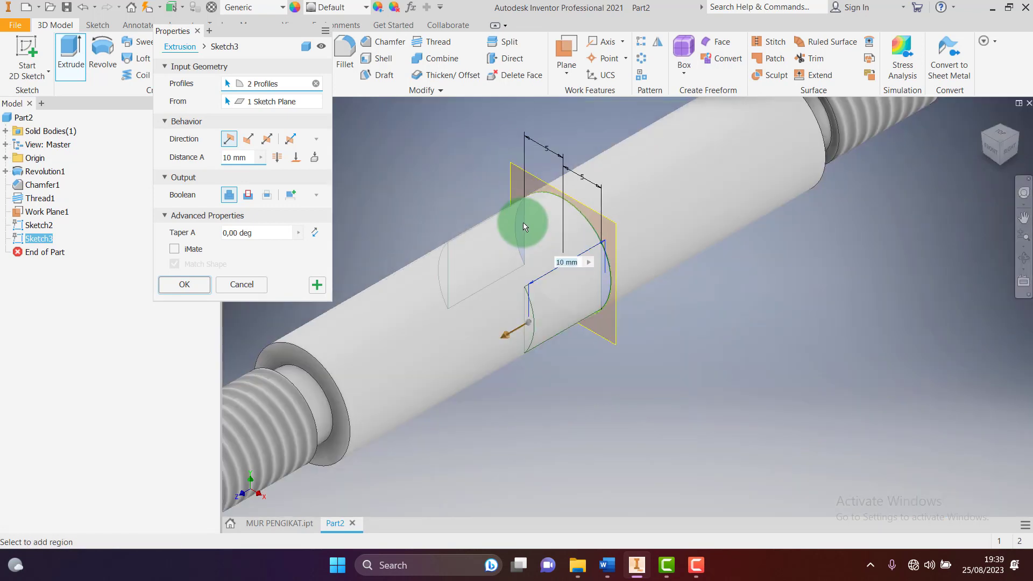
Flip the direction and cut the slivers 10 mm along the shaft
left_click(250, 138)
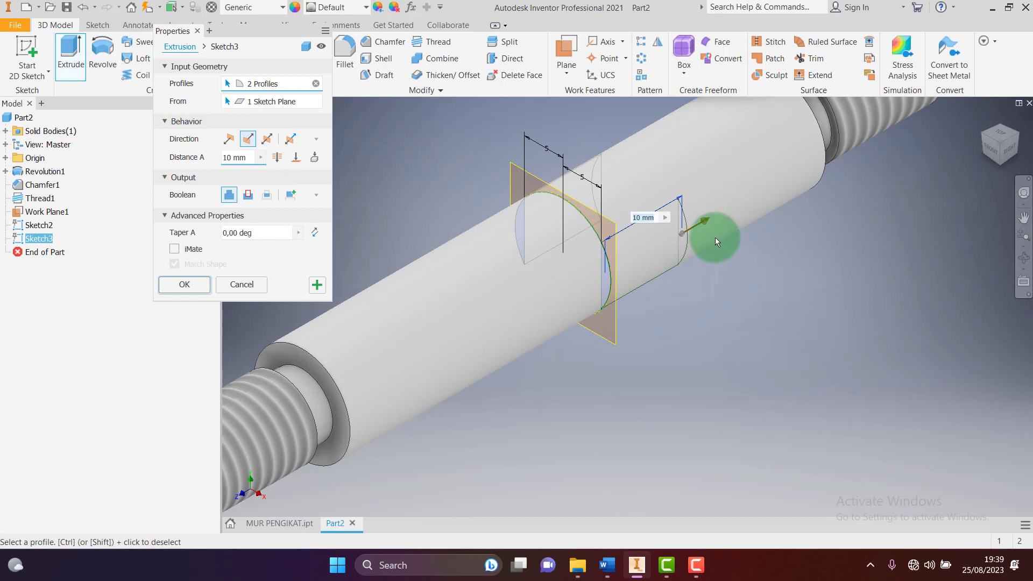
left_click(607, 565)
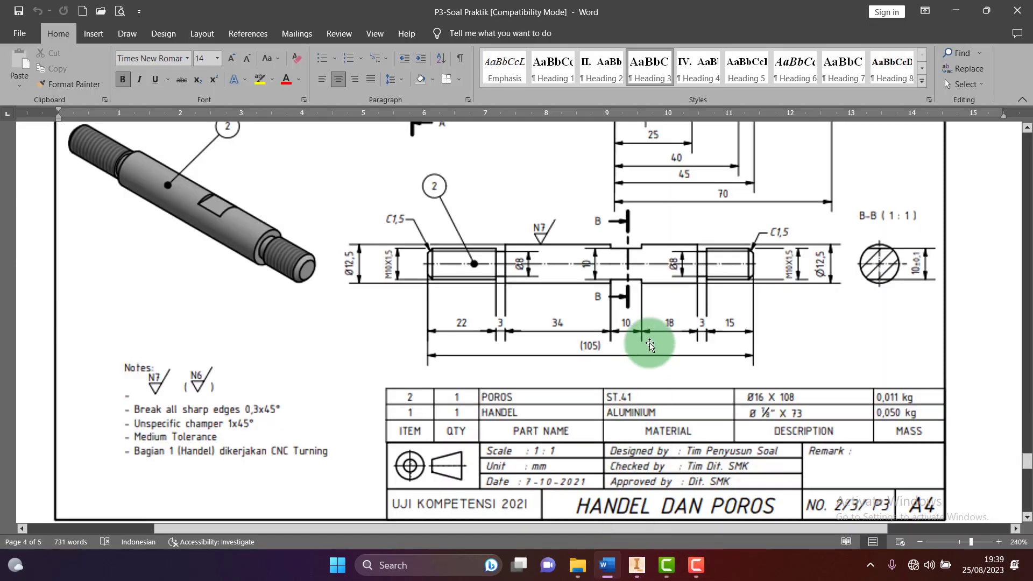
left_click(637, 566)
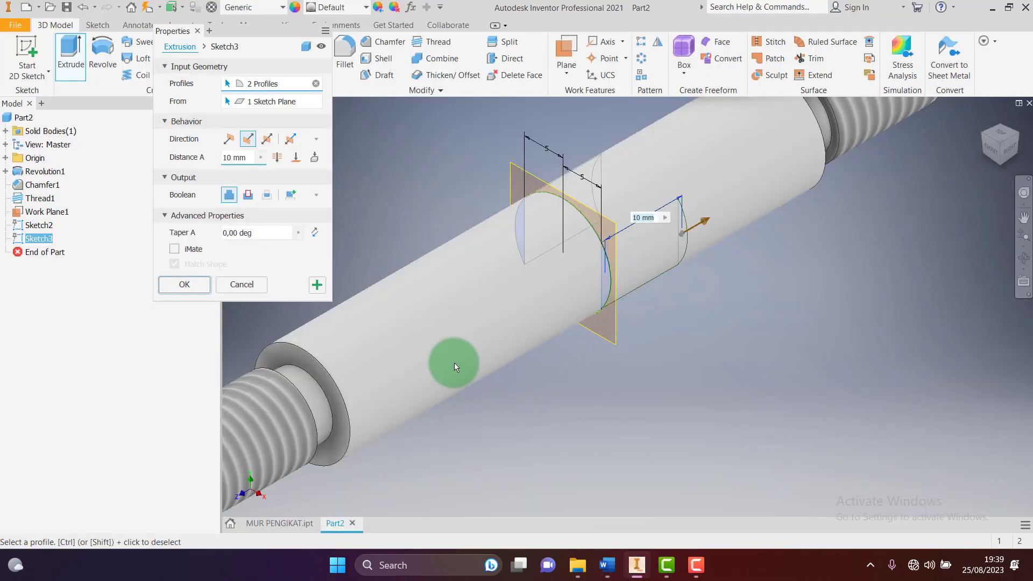
left_click(249, 194)
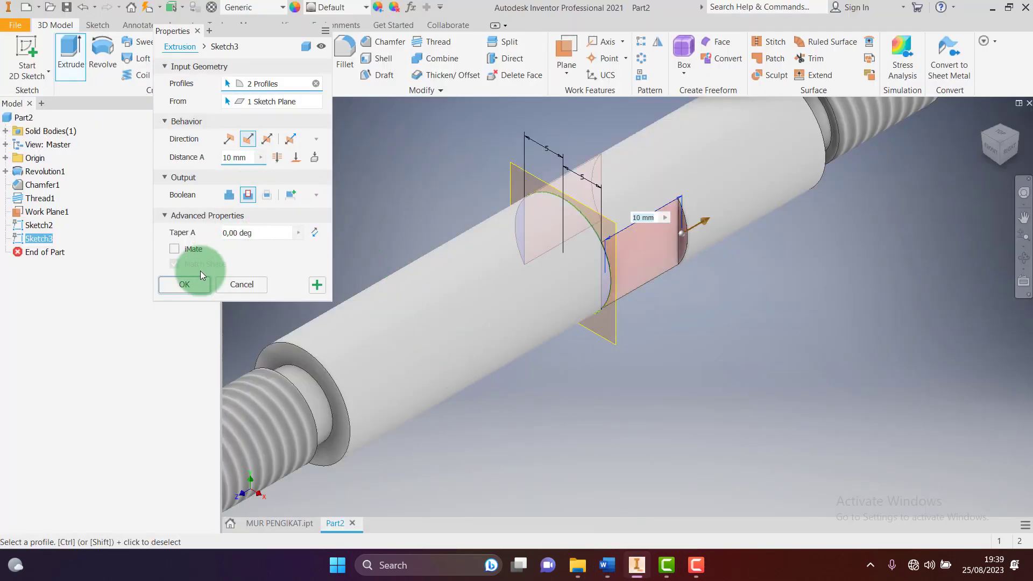
left_click(186, 284)
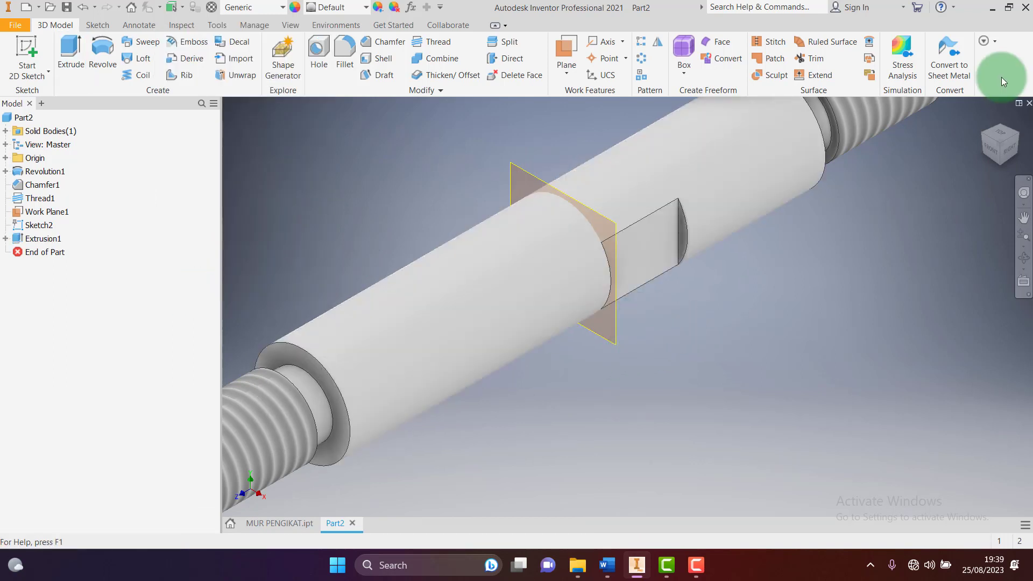
Turn off Work Plane1's visibility and return the model to the home view
left_click(1021, 136)
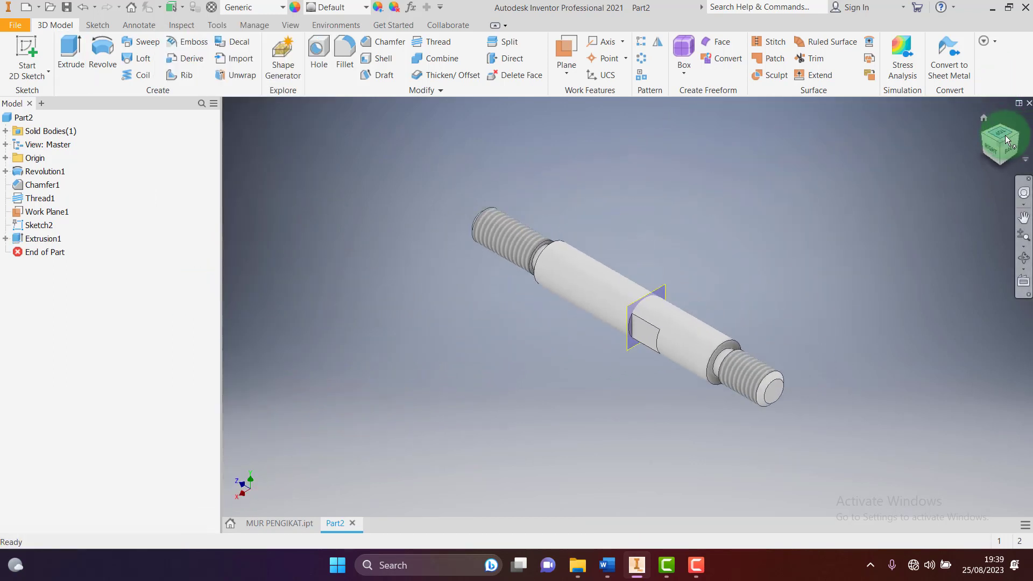
left_click(1017, 136)
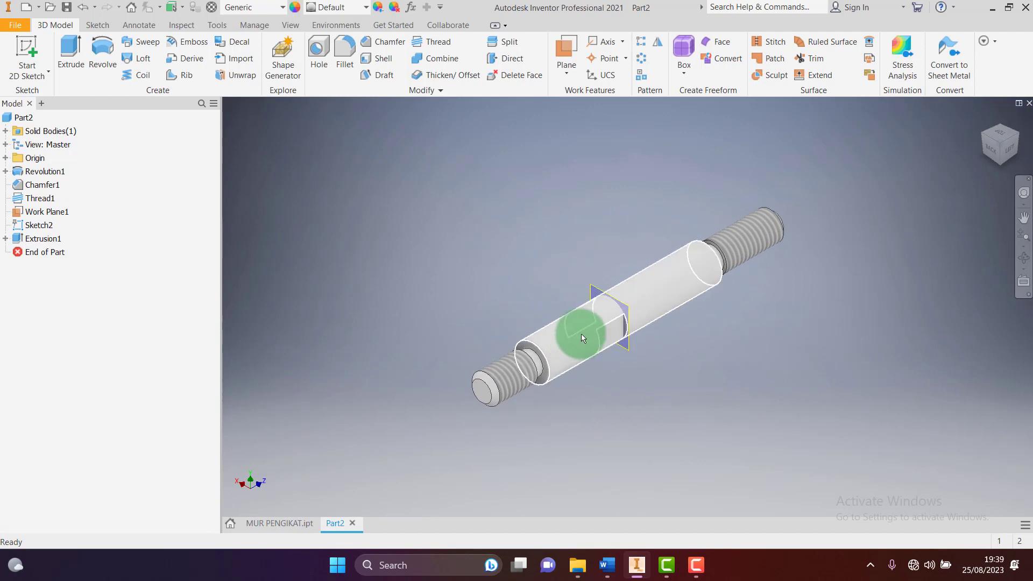
scroll(581, 333, "down", 3)
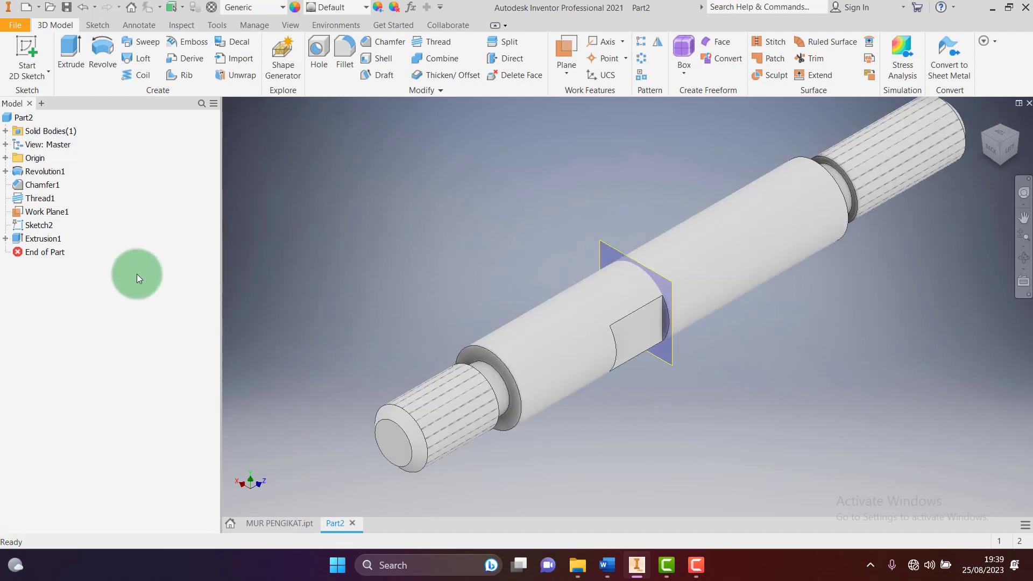
left_click(43, 214)
right_click(43, 214)
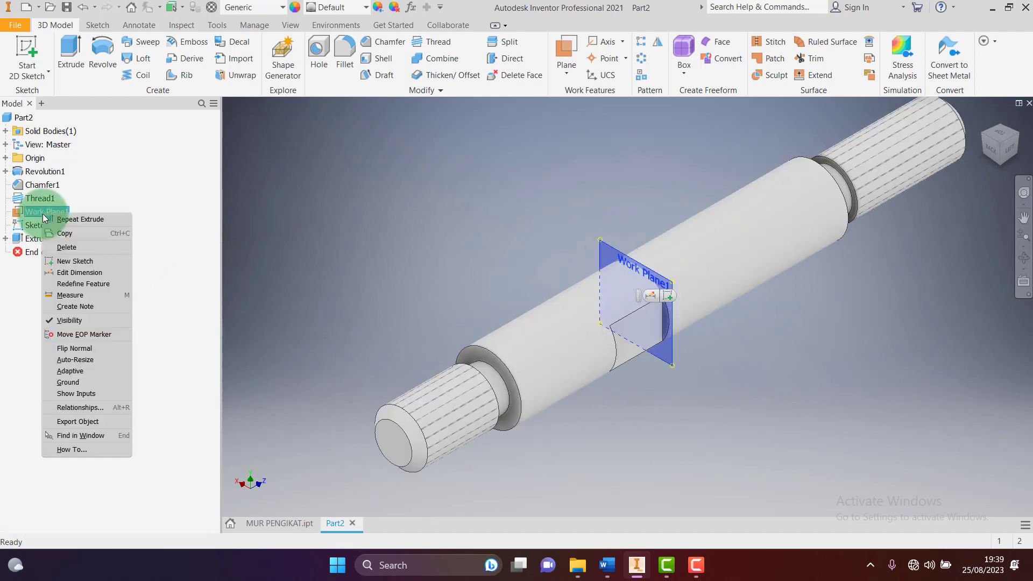
left_click(65, 320)
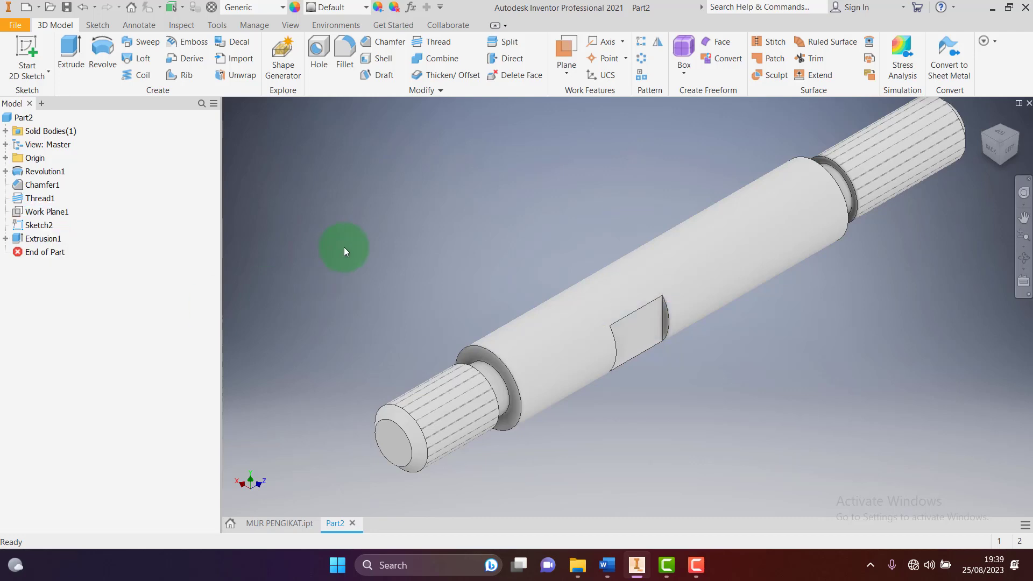
left_click(980, 120)
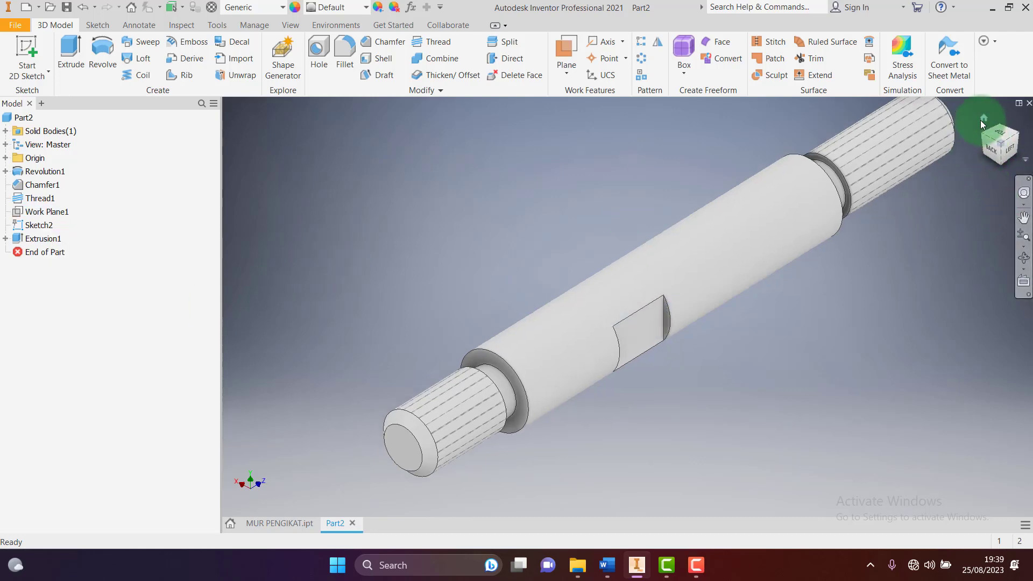
Compare the flatted shaft against the P3-Soal Praktik exercise drawing in Word
scroll(578, 237, "up", 6)
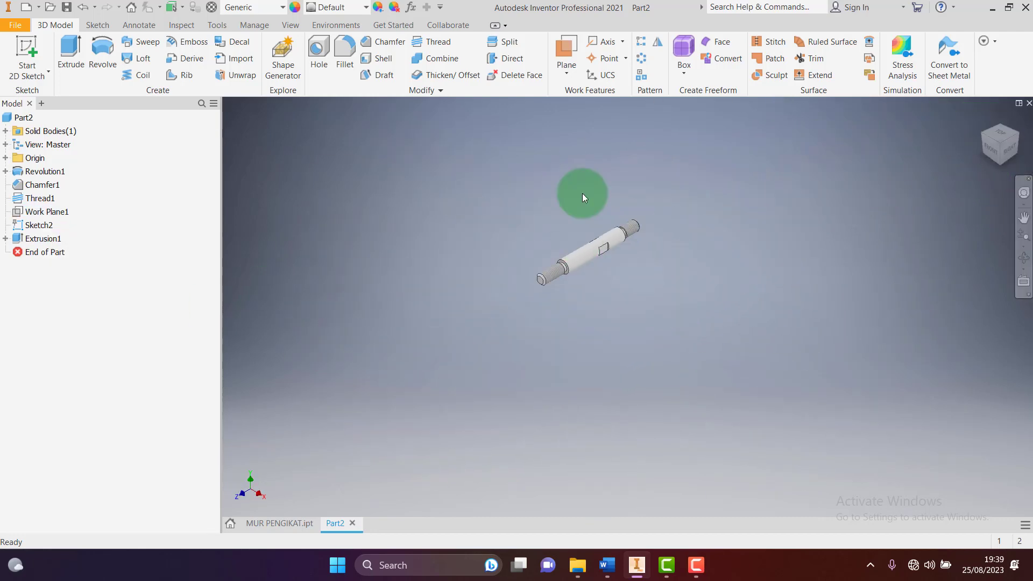
scroll(582, 193, "down", 3)
scroll(582, 281, "down", 3)
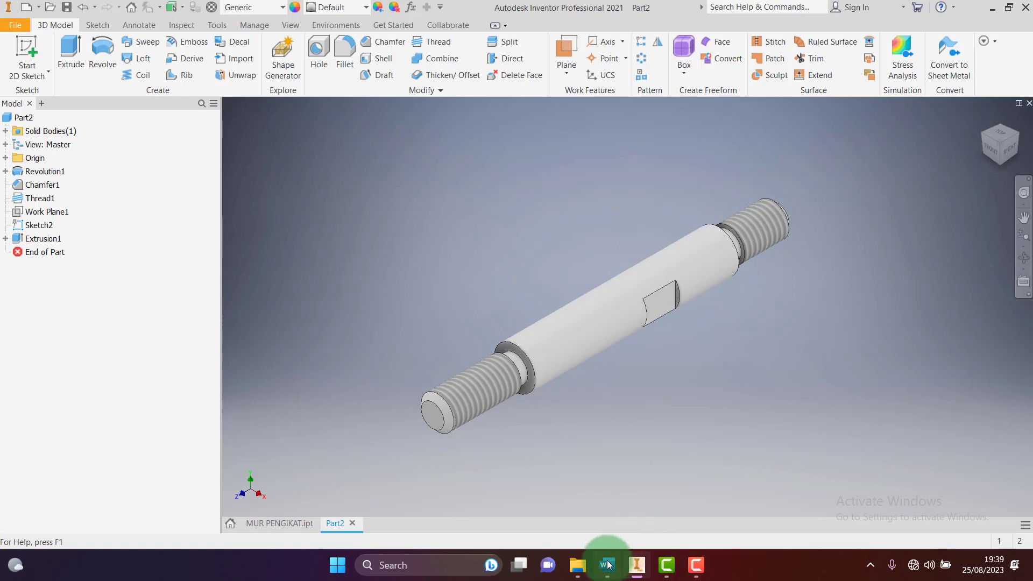
mouse_move(607, 563)
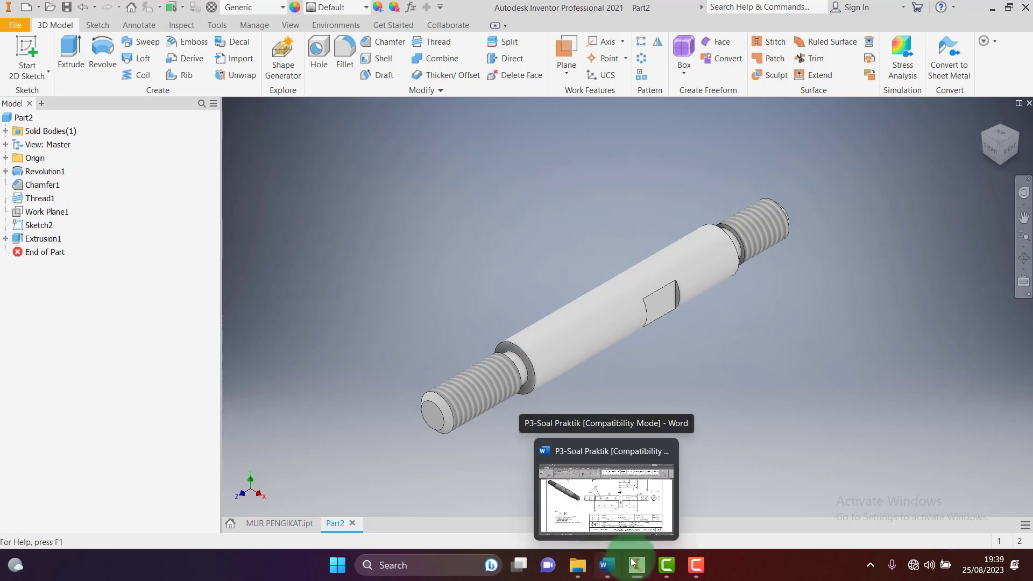
left_click(607, 564)
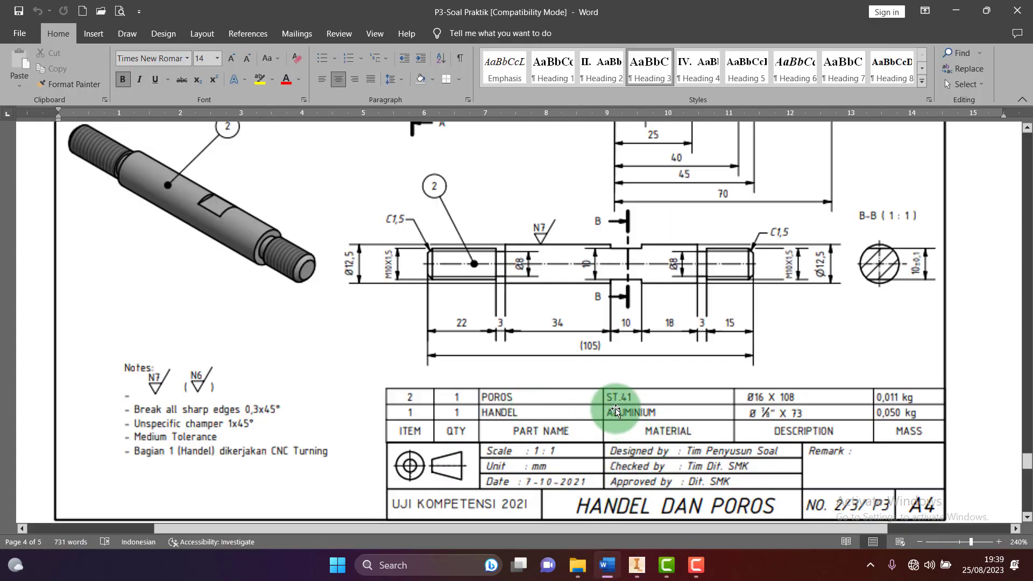
left_click(635, 570)
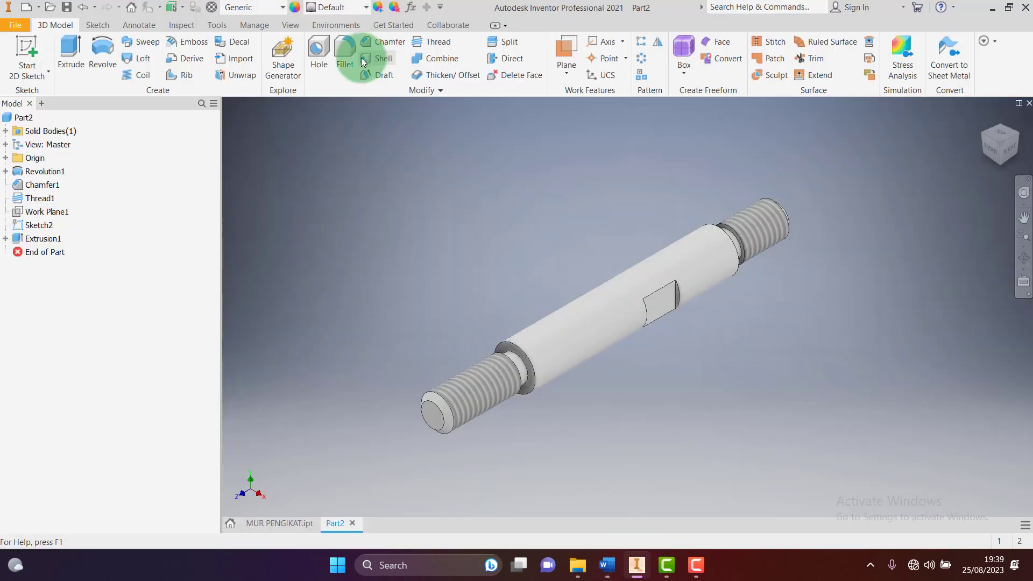
Choose Steel, Mild from the Quick Access material list for the shaft
left_click(283, 10)
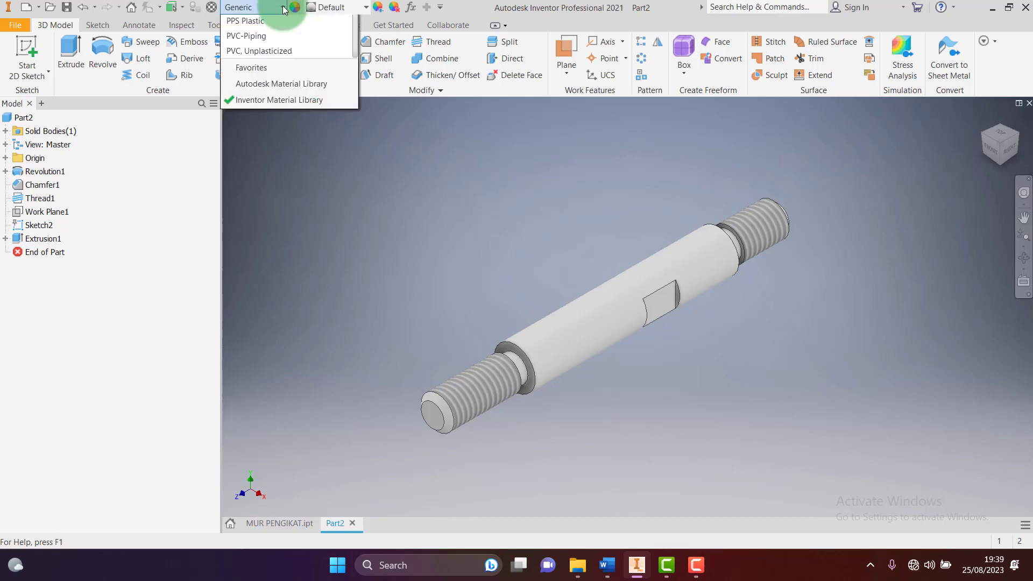
scroll(282, 387, "down", 3)
scroll(279, 389, "down", 6)
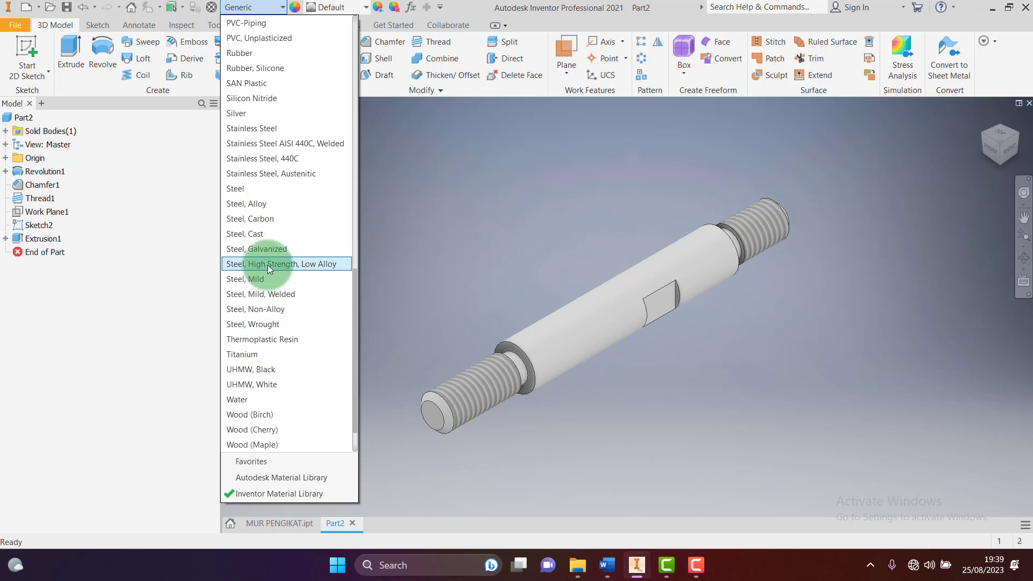
left_click(259, 281)
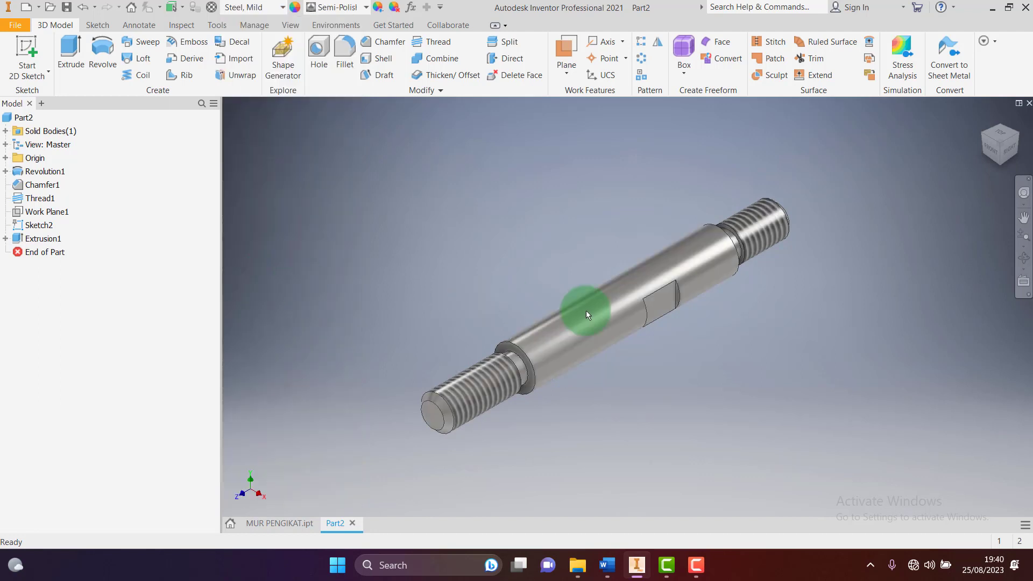
left_click(67, 7)
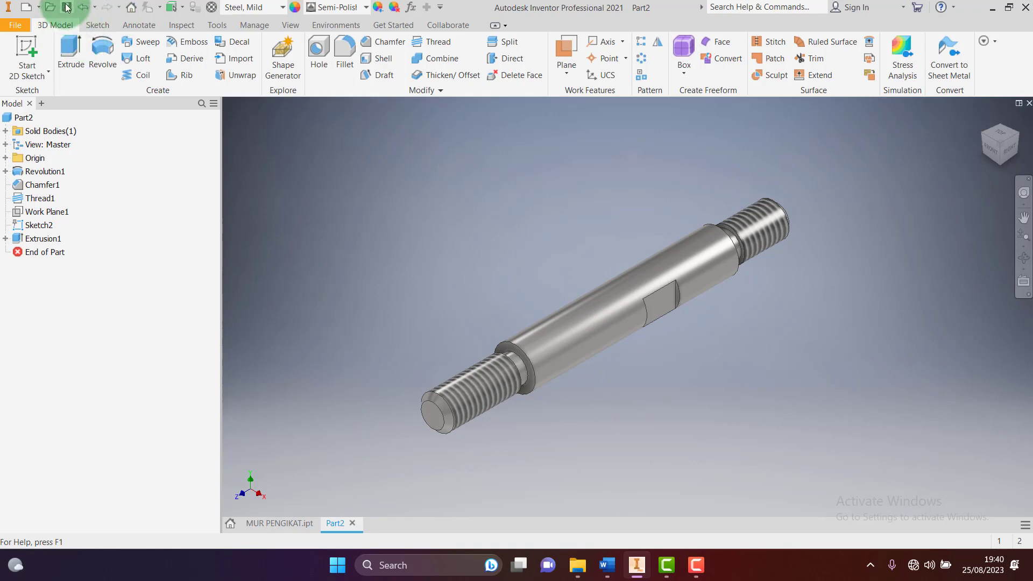
Set the save location to the PENGIKAT TOOLPOST folder on DATA (F:)
left_click(548, 186)
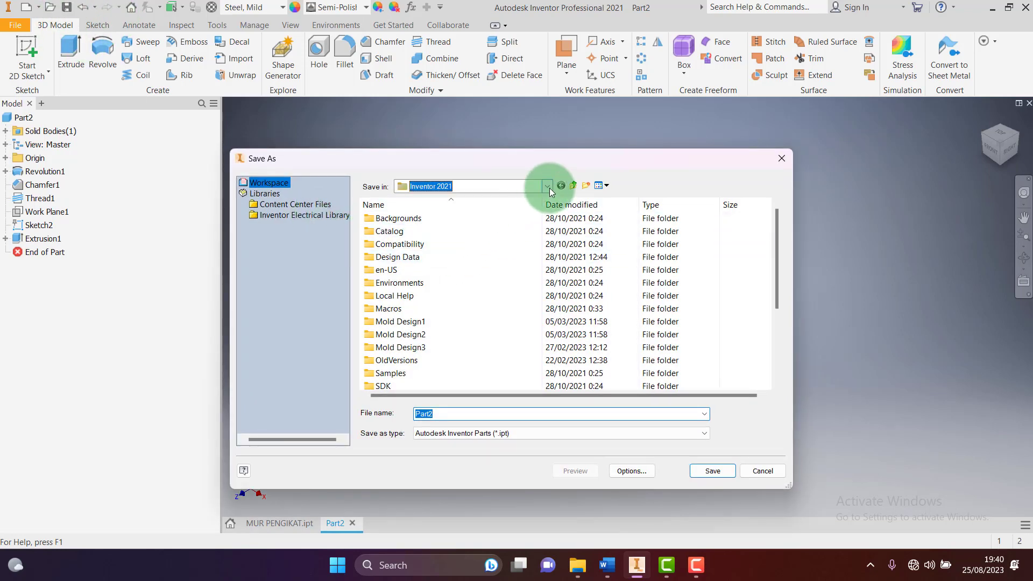
left_click(436, 426)
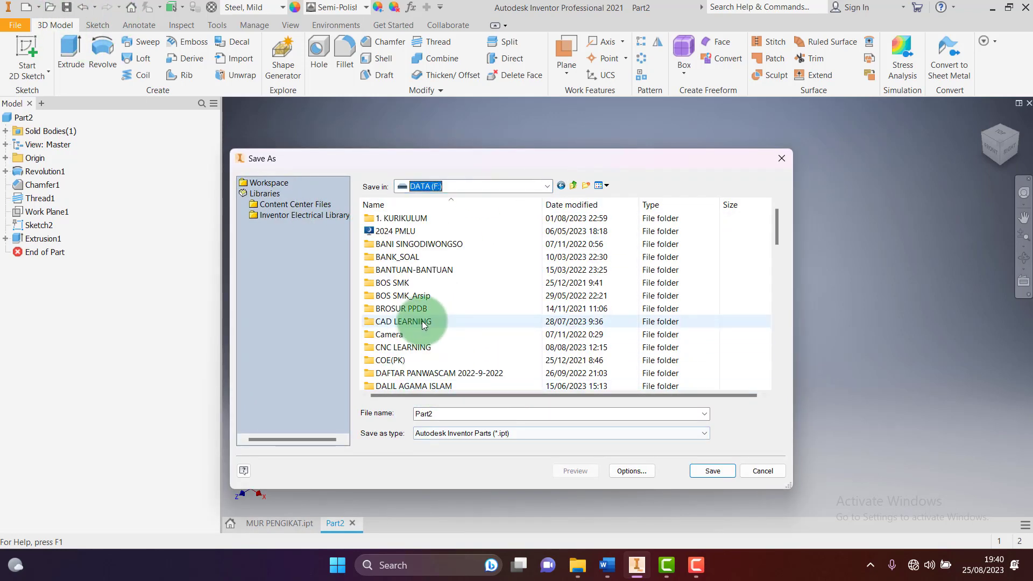
scroll(417, 344, "down", 6)
scroll(415, 355, "down", 2)
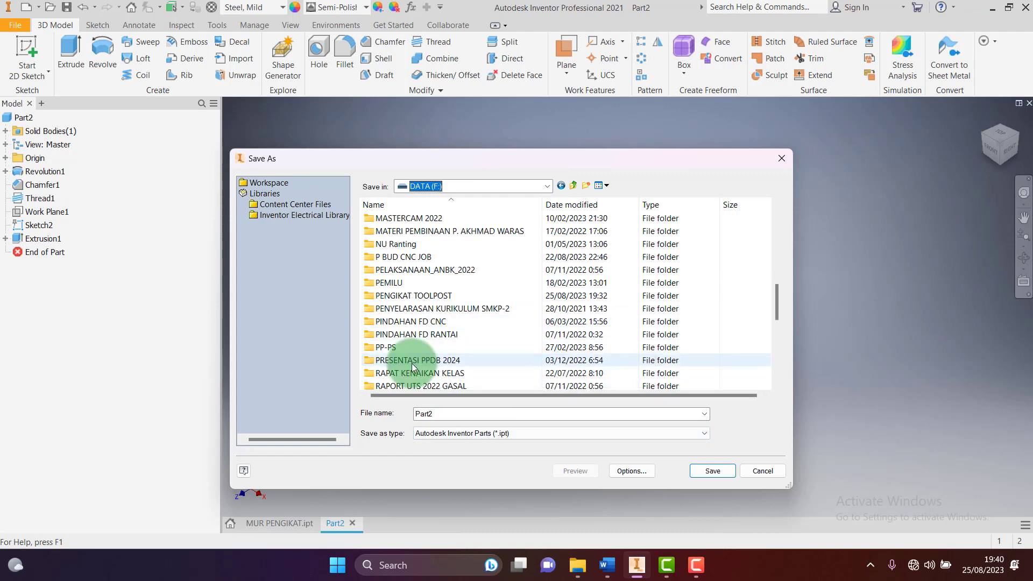
left_click(410, 297)
left_click(419, 296)
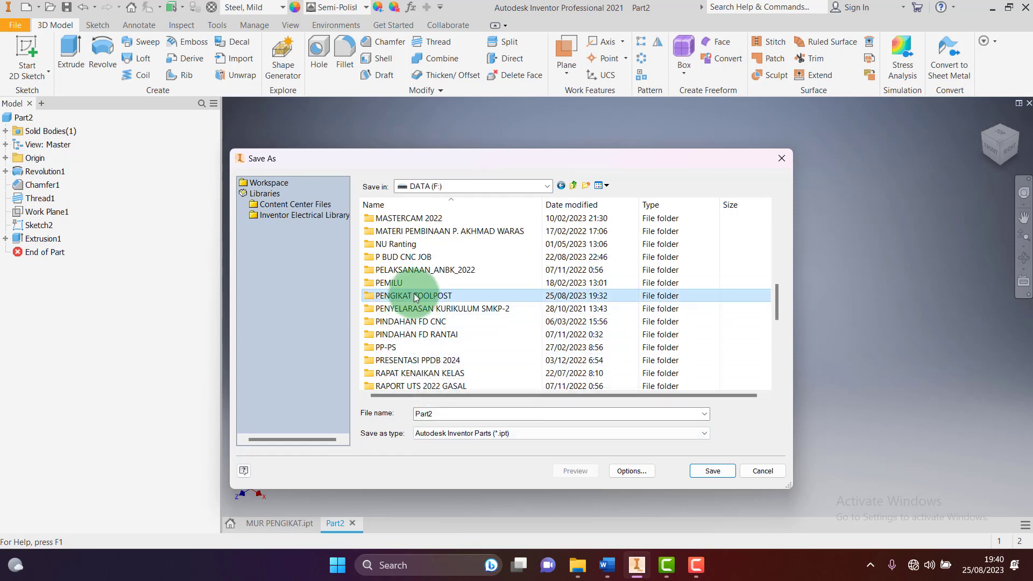
left_click(462, 296)
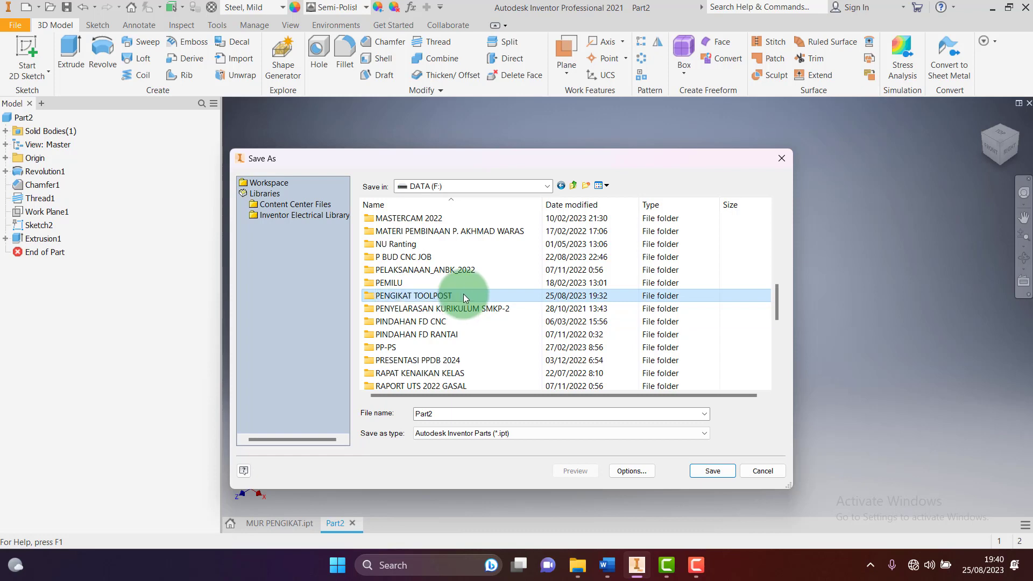
double_click(464, 295)
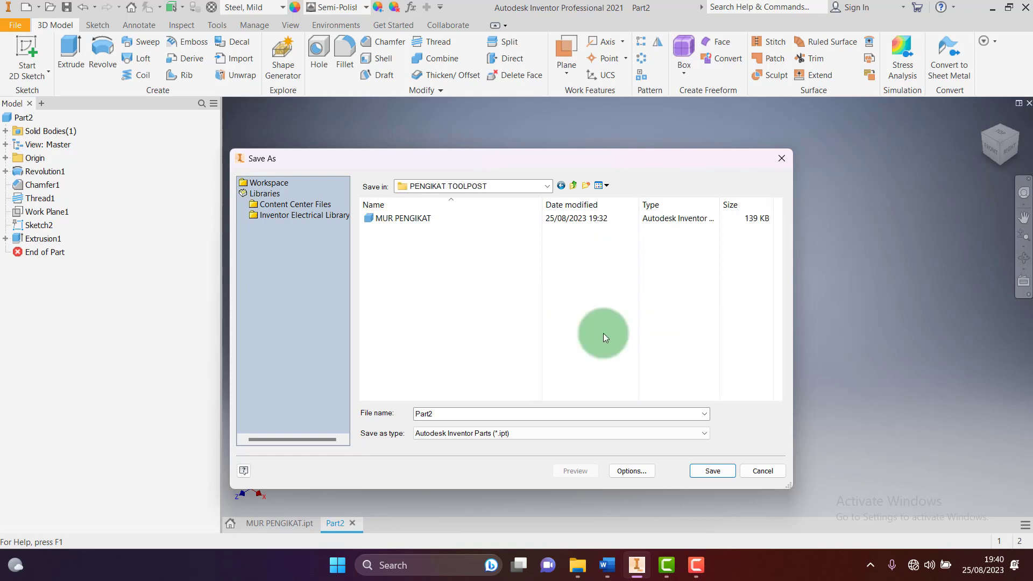
left_click(610, 568)
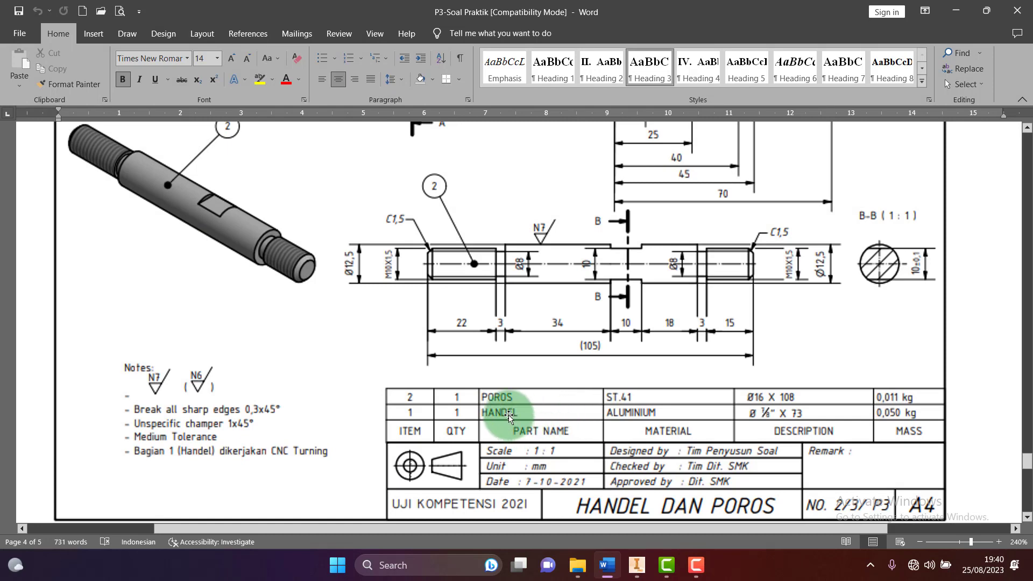
left_click(636, 564)
Save the part as POROS.ipt, accepting the save outside the active project
double_click(461, 415)
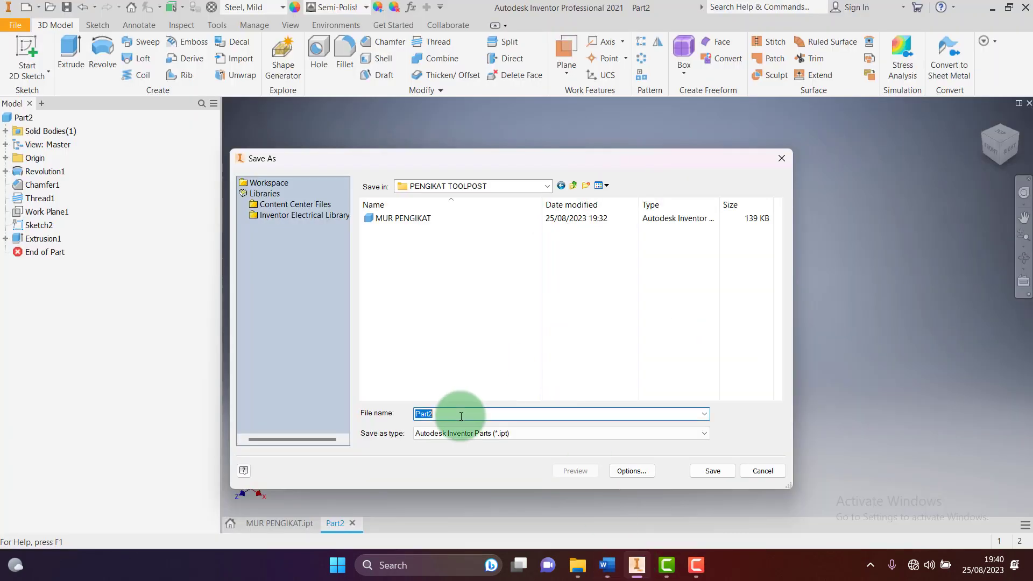
type("POROS")
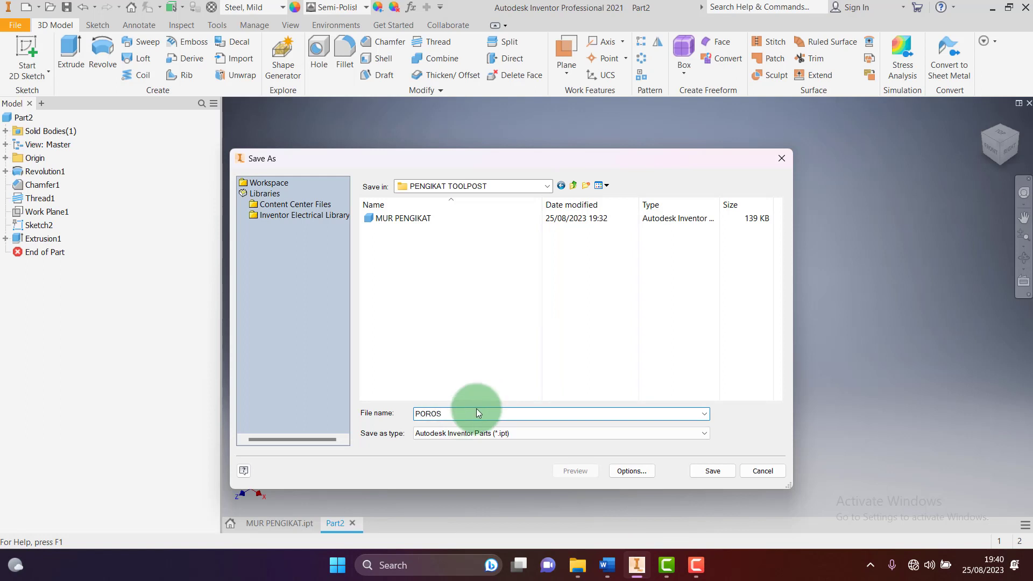
left_click(706, 475)
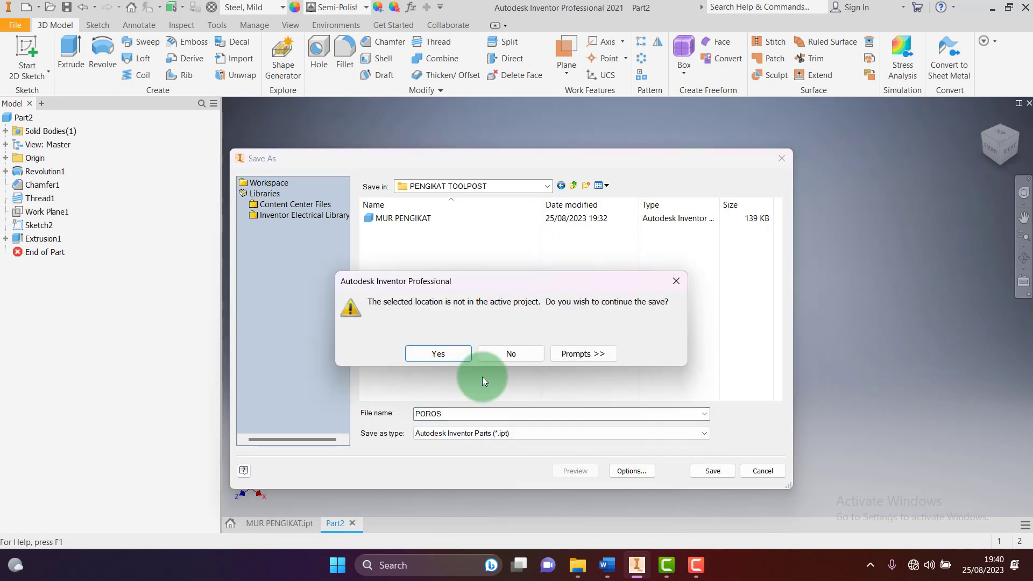
left_click(442, 356)
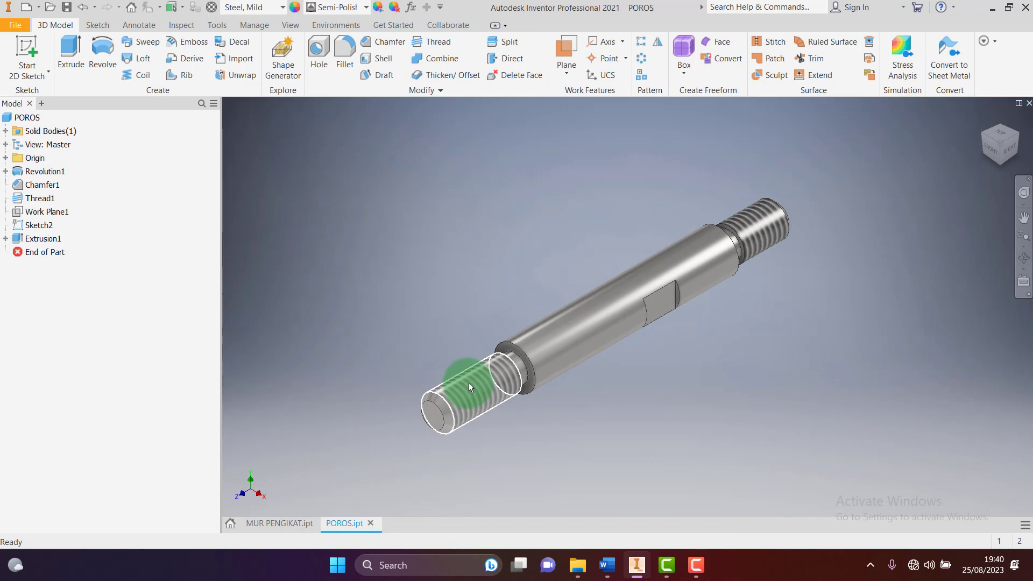
left_click(607, 561)
scroll(588, 361, "up", 5)
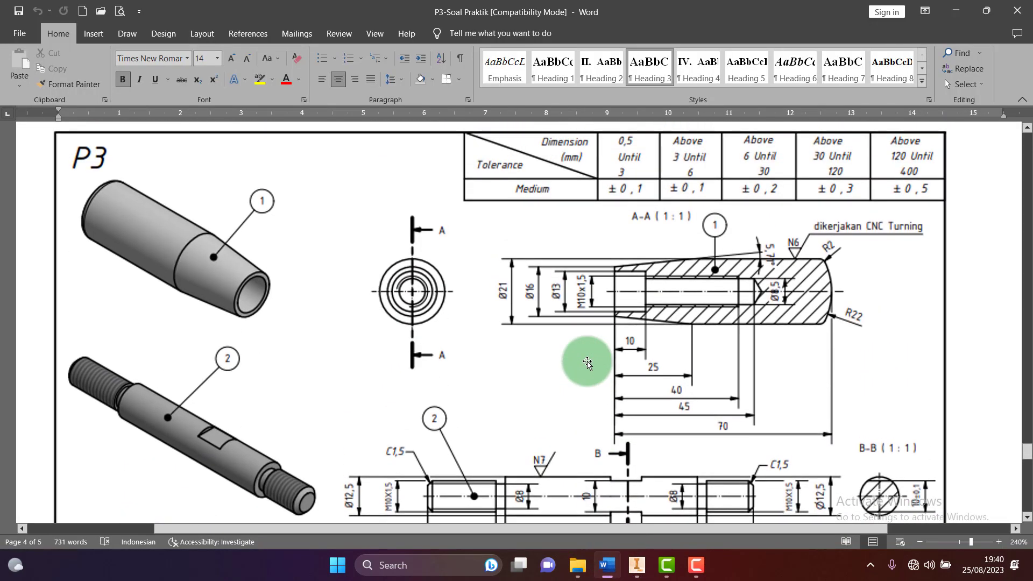
scroll(588, 364, "down", 2, "ctrl")
scroll(586, 361, "down", 1, "ctrl")
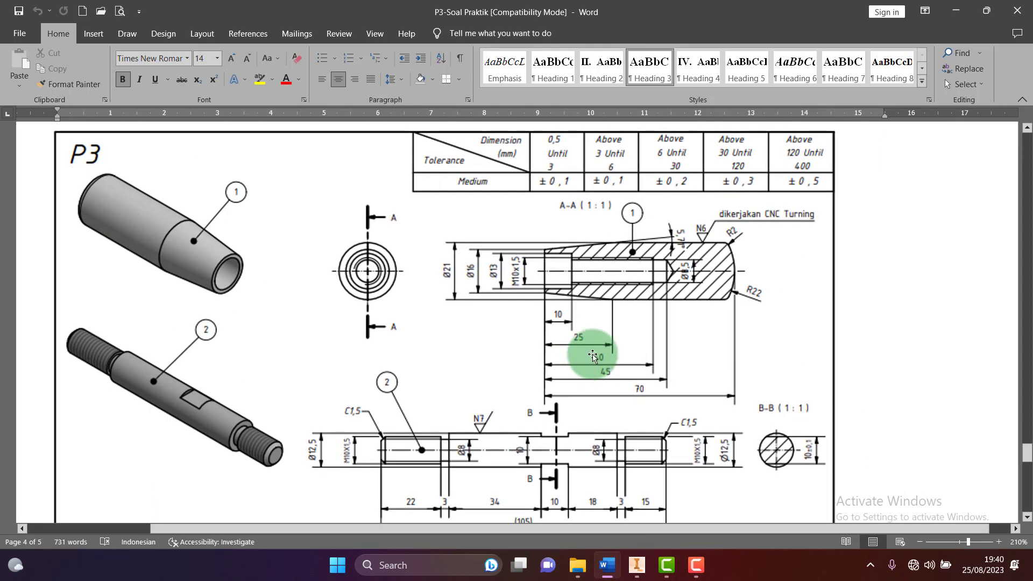
scroll(683, 264, "up", 5, "ctrl")
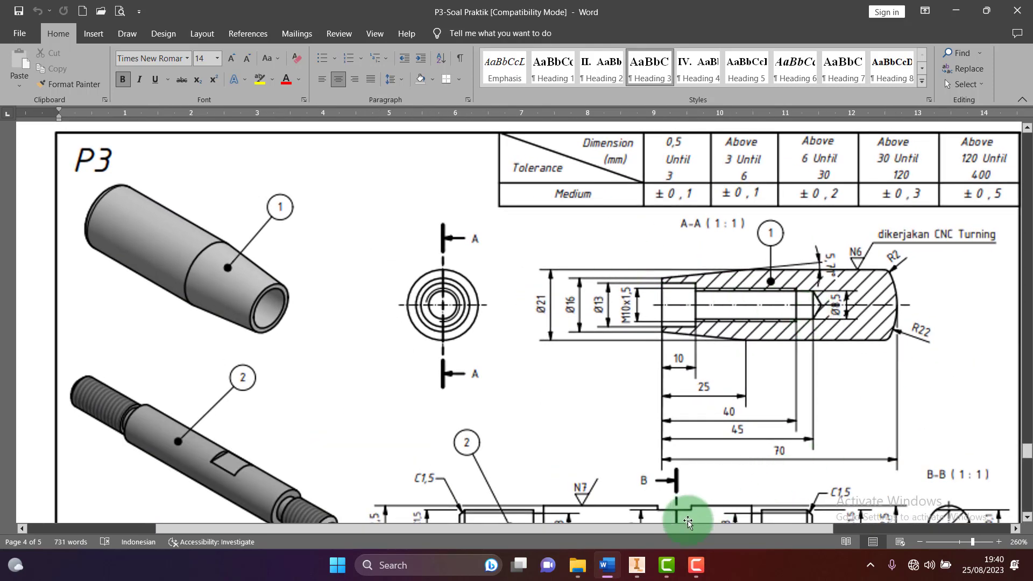
left_click_drag(672, 532, 753, 541)
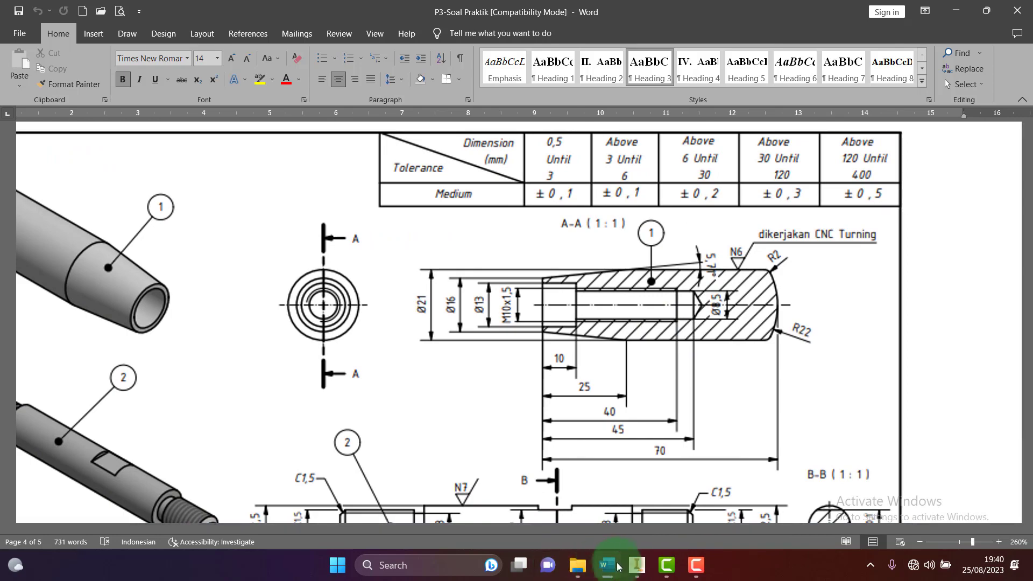
left_click(636, 565)
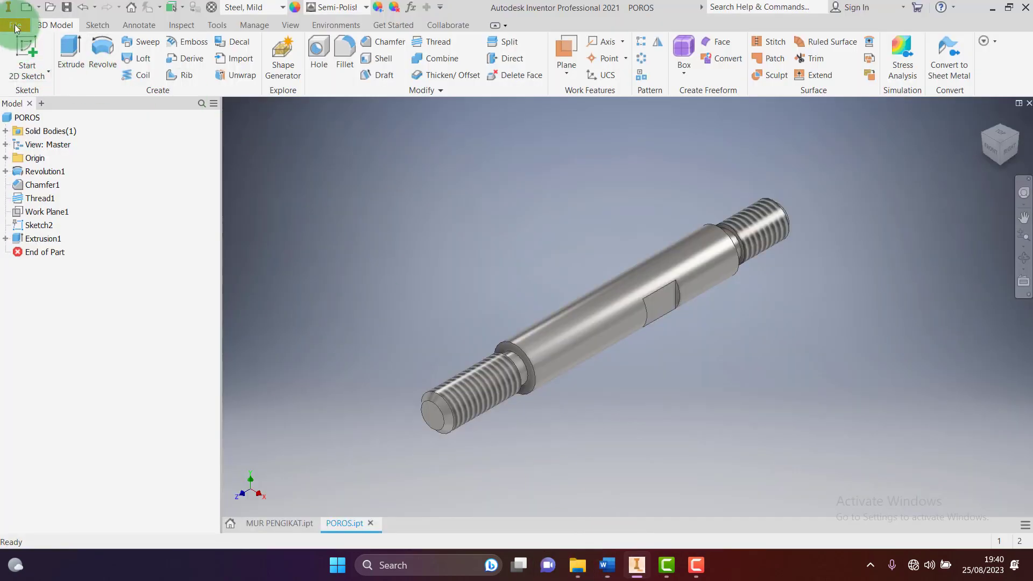
Create a new Standard (mm) part and start a 2D sketch on the XY origin plane
left_click(27, 8)
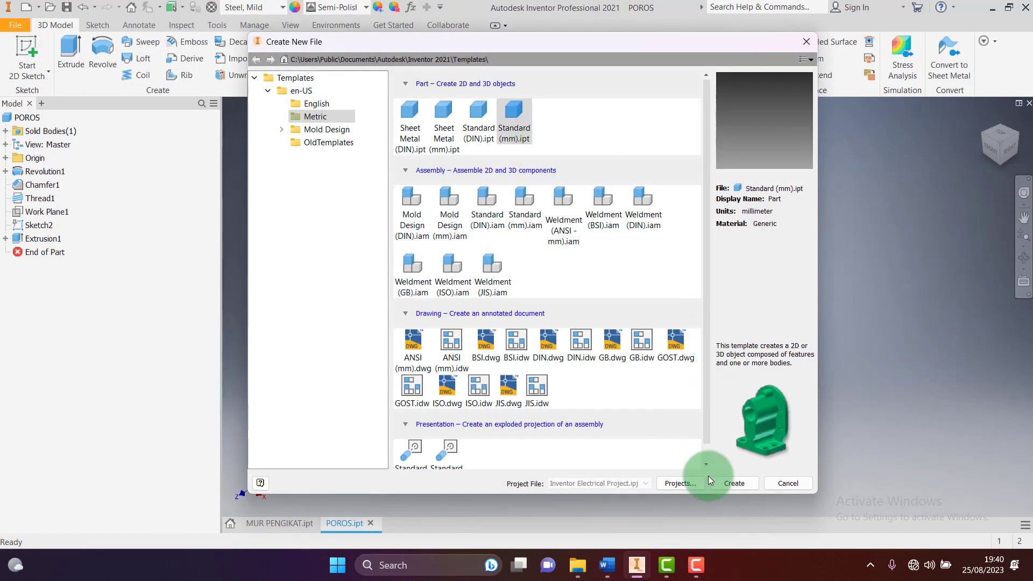
left_click(728, 483)
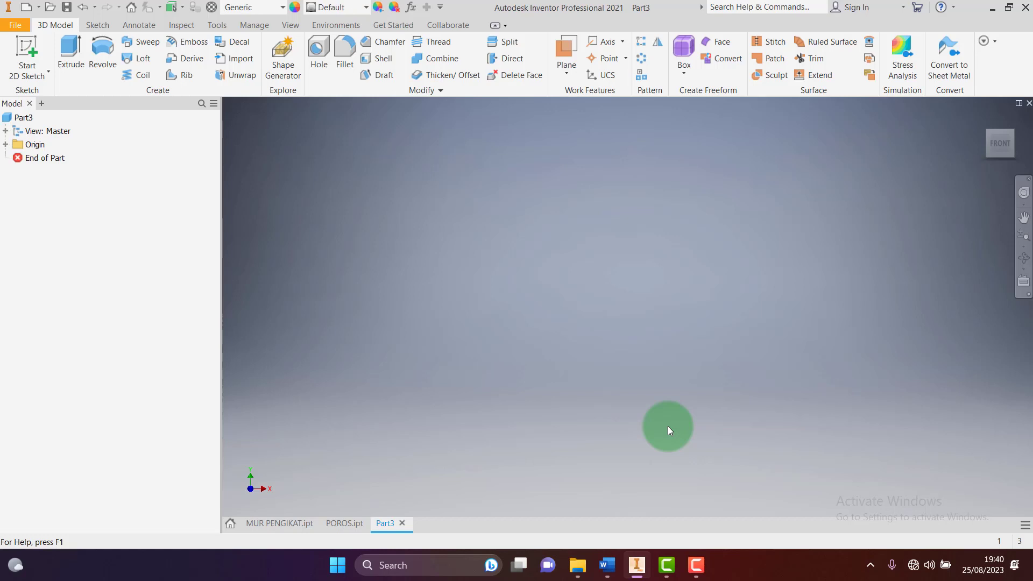
left_click(33, 43)
left_click(564, 170)
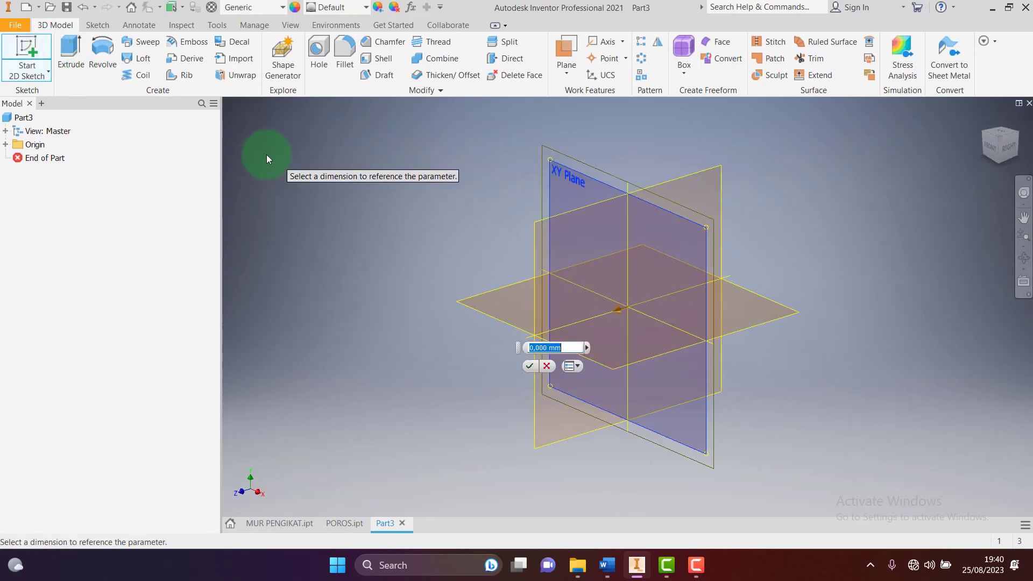
key("Escape")
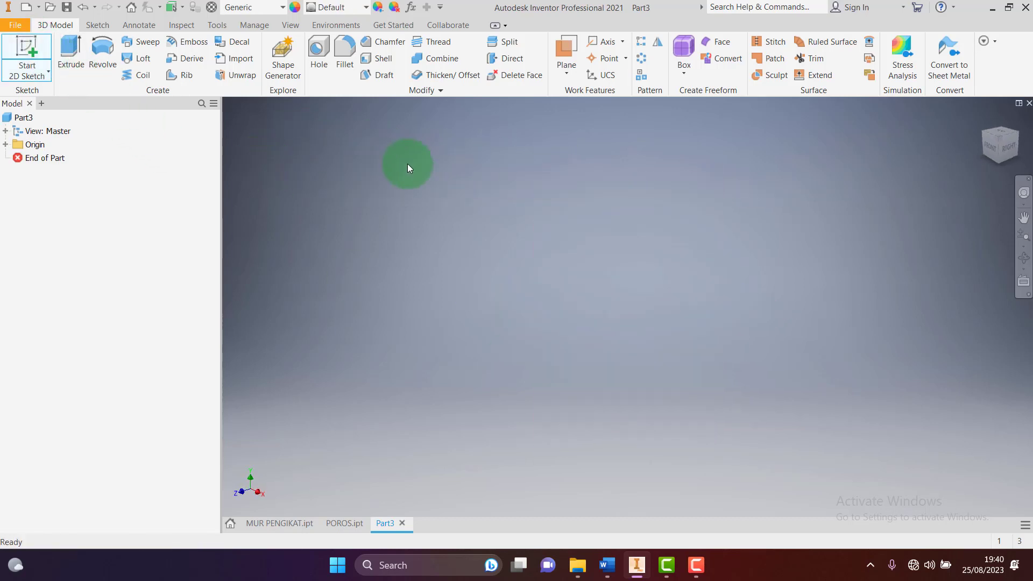
left_click(31, 51)
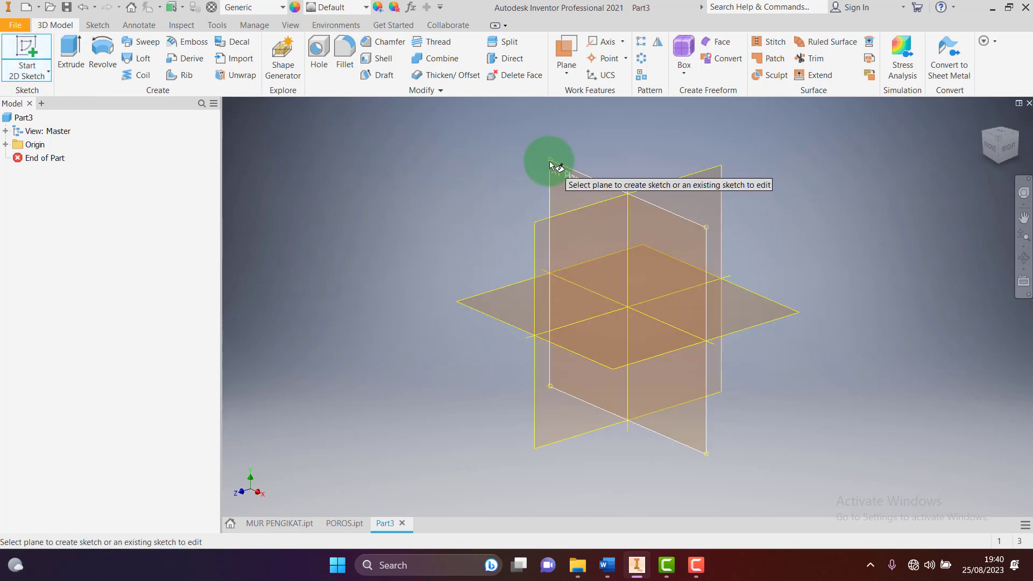
left_click(549, 164)
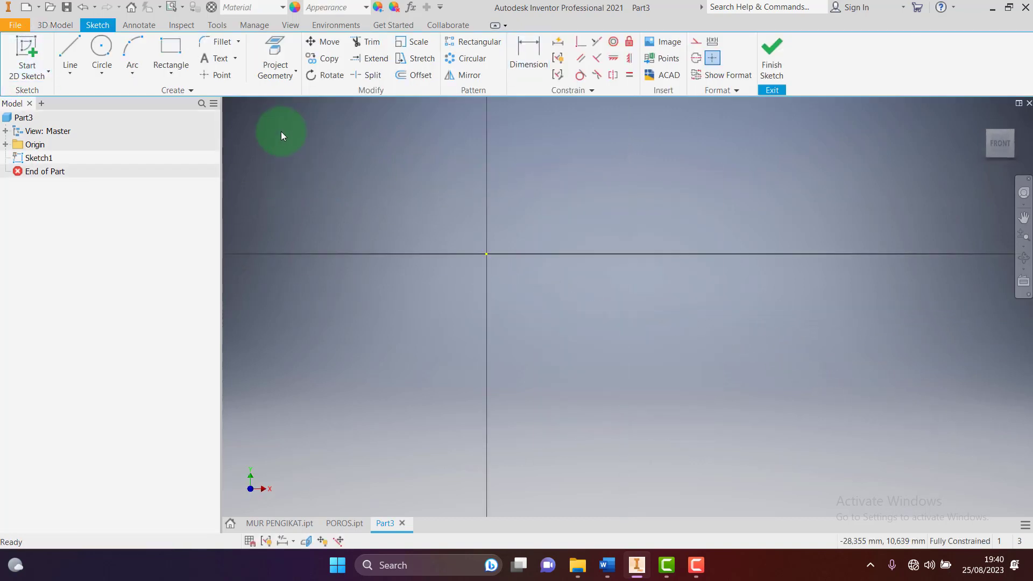
Draw a two-point rectangle from the origin and turn its bottom edge into a centreline
left_click(171, 48)
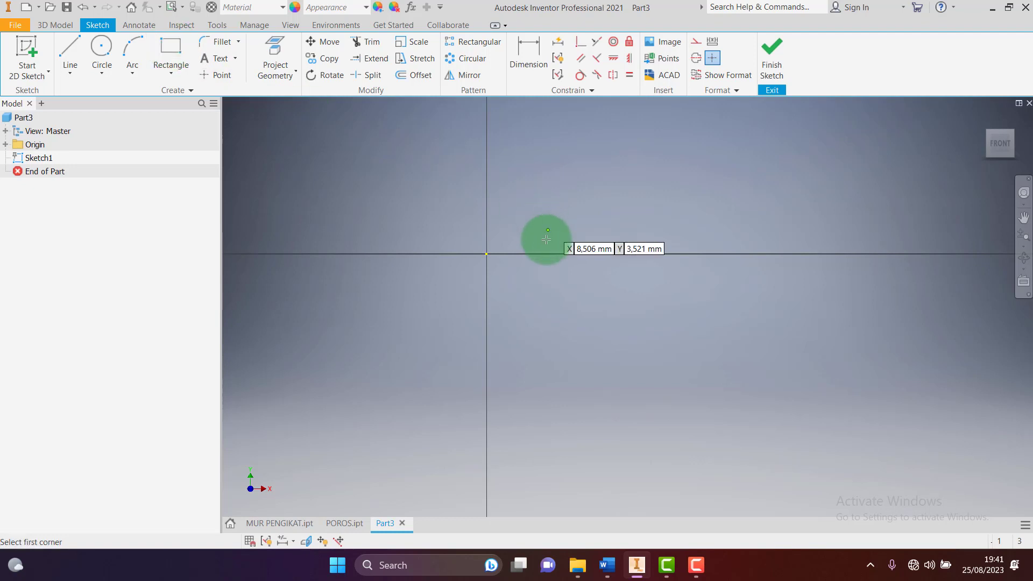
left_click(487, 254)
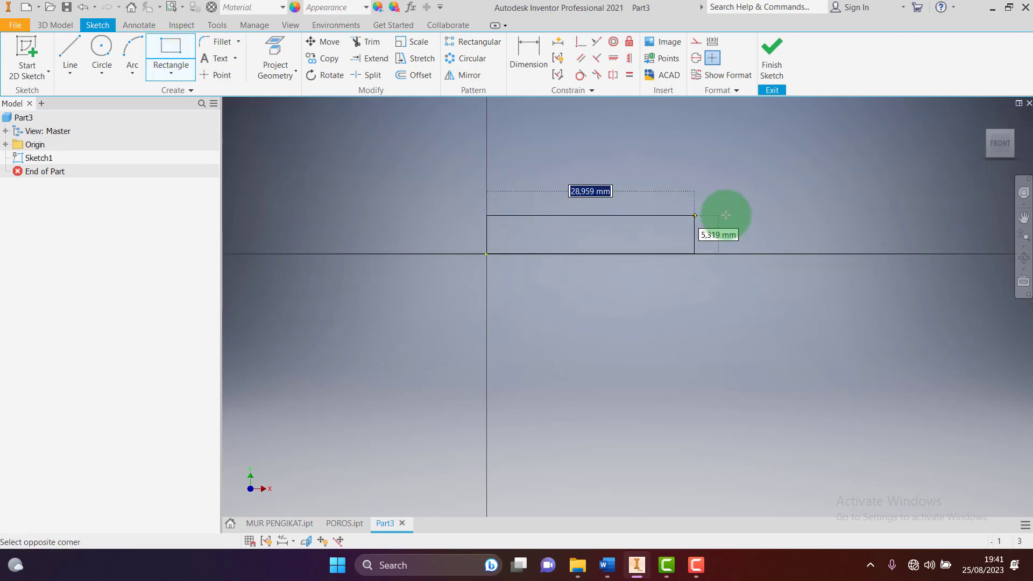
left_click(752, 200)
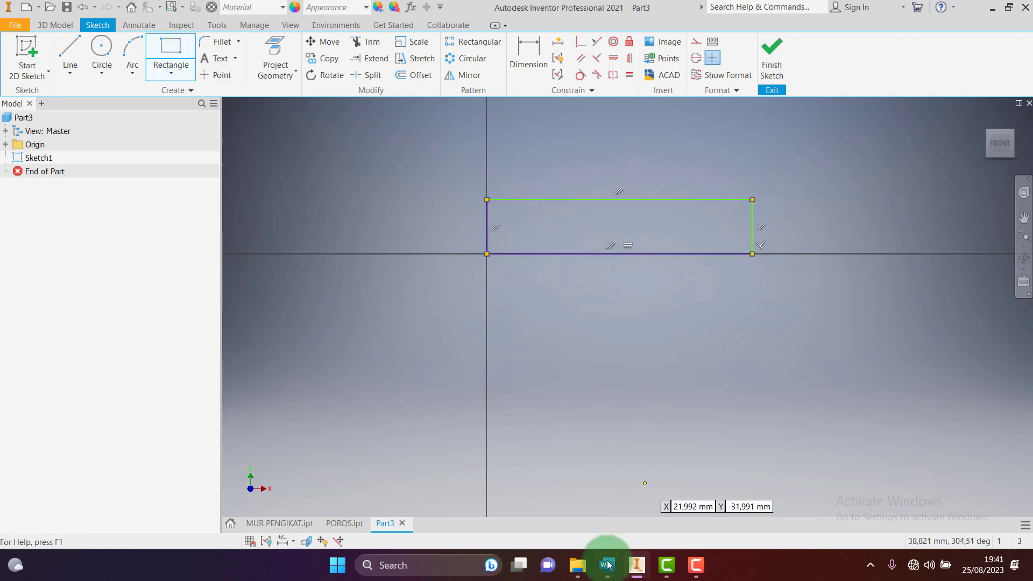
key("Escape")
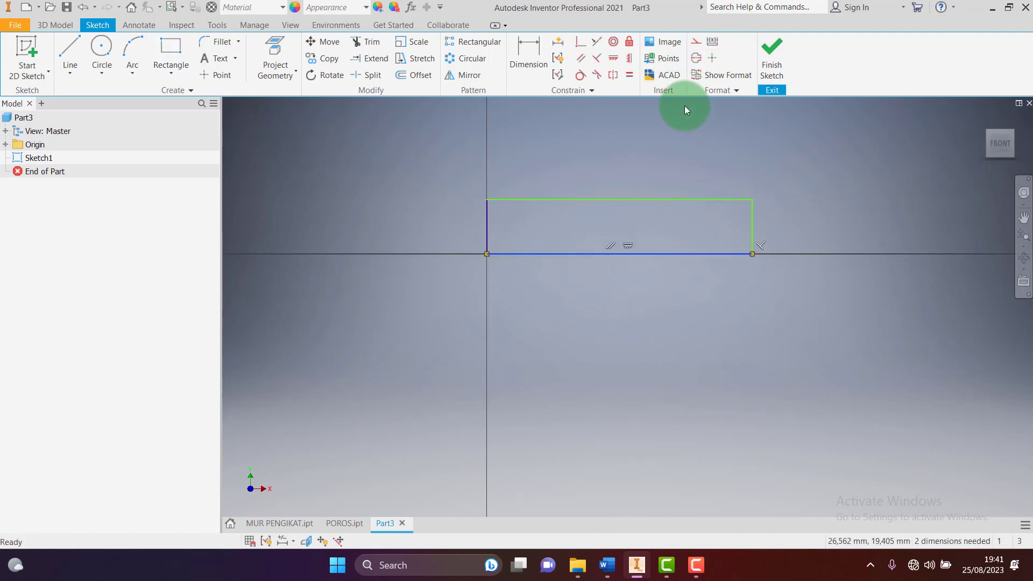
left_click(696, 58)
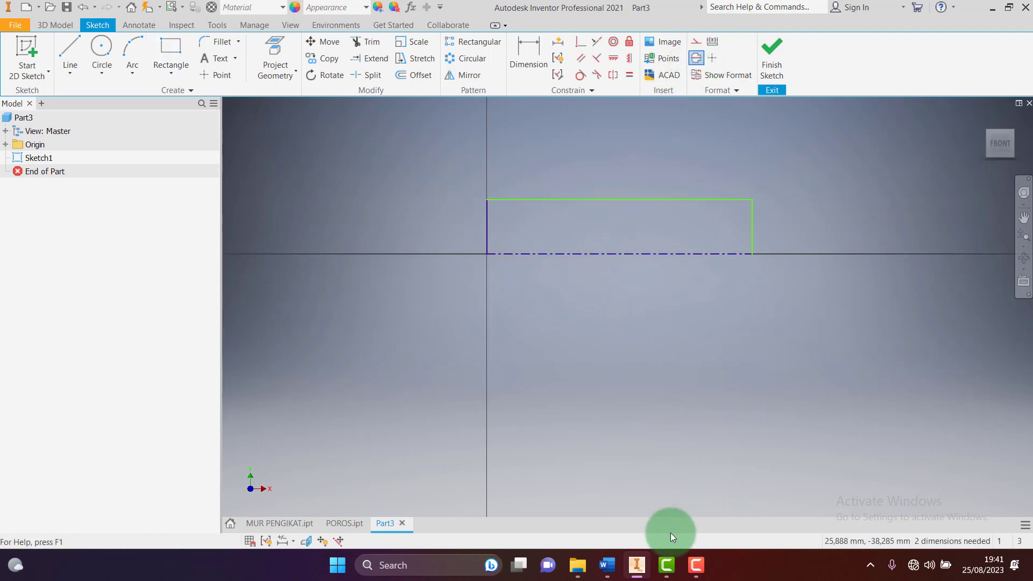
left_click(606, 564)
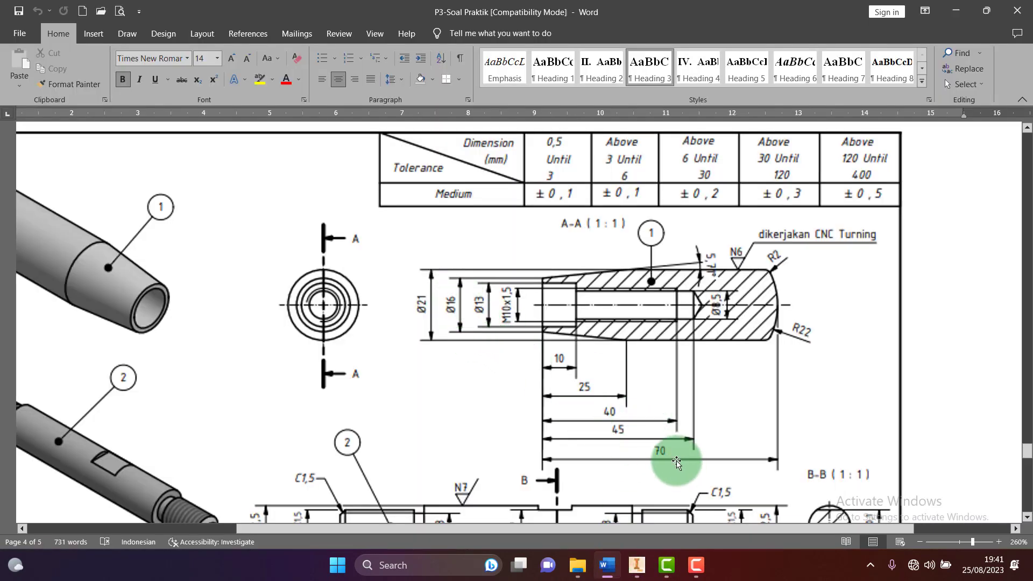
left_click(634, 566)
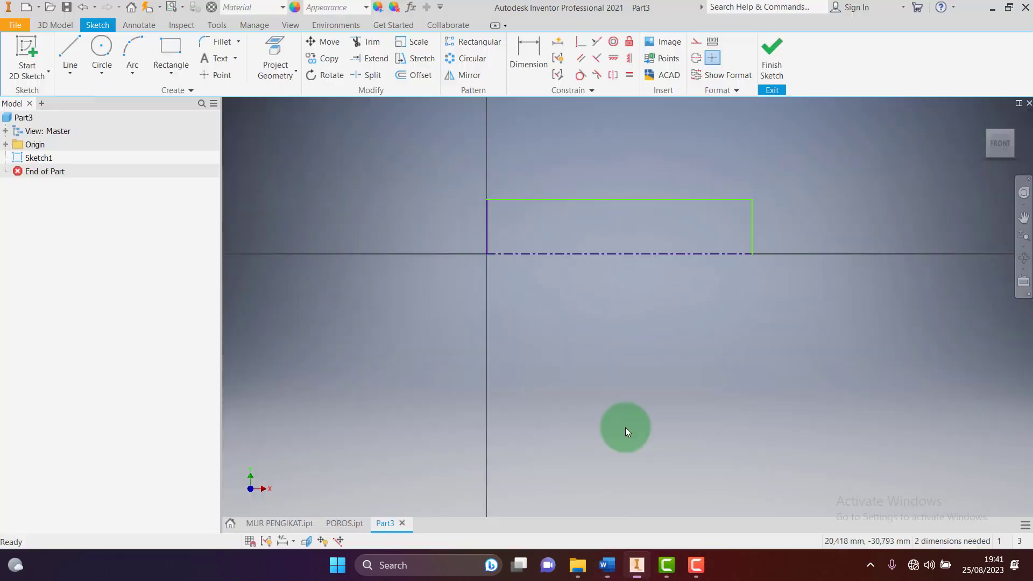
Give the rectangle a Ø21 diameter dimension about the centreline
left_click(528, 46)
left_click(530, 200)
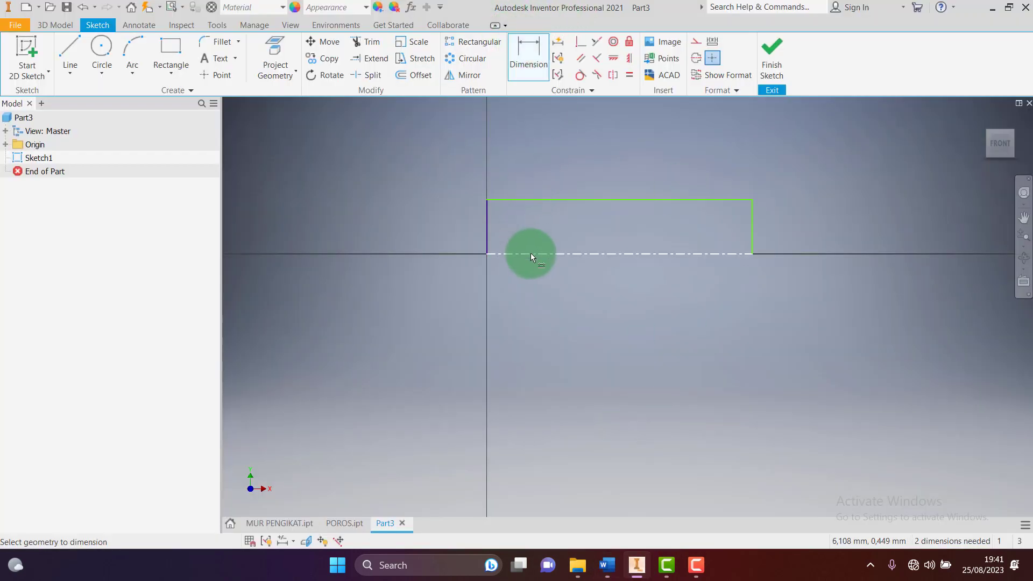
left_click(531, 253)
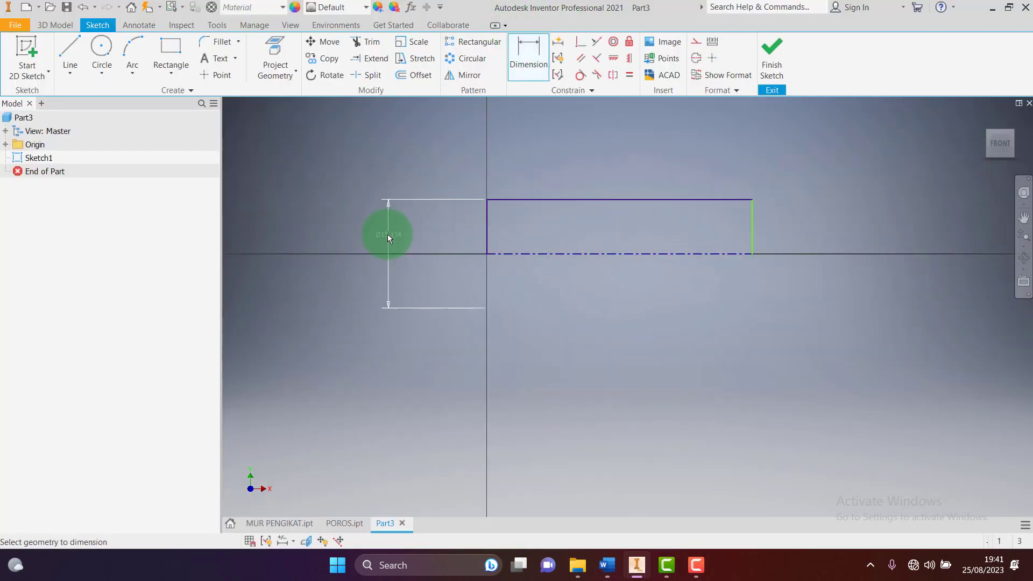
left_click(388, 234)
type("21")
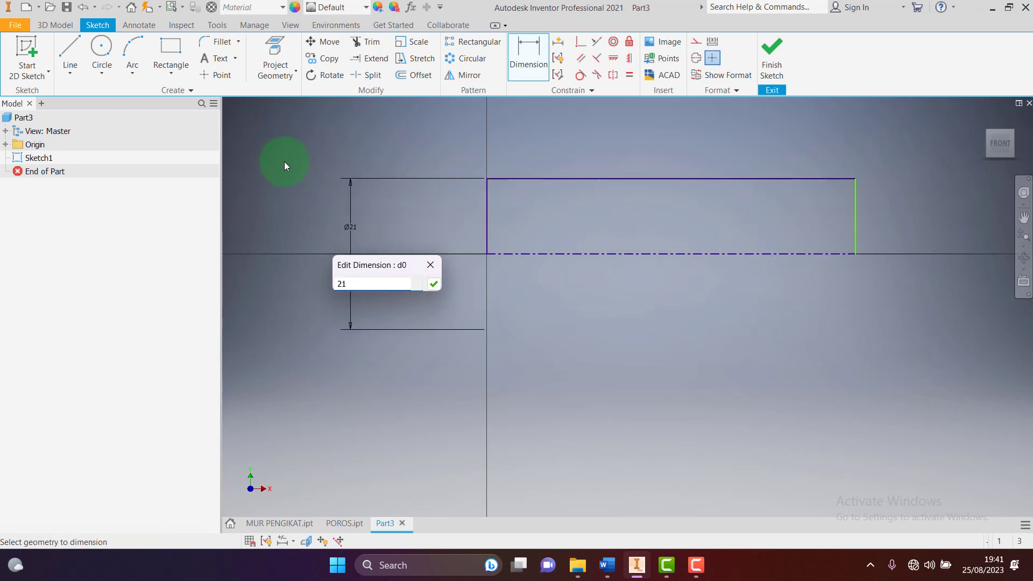
key("Return")
Dimension the rectangle's top edge to a 70 mm length
left_click(524, 61)
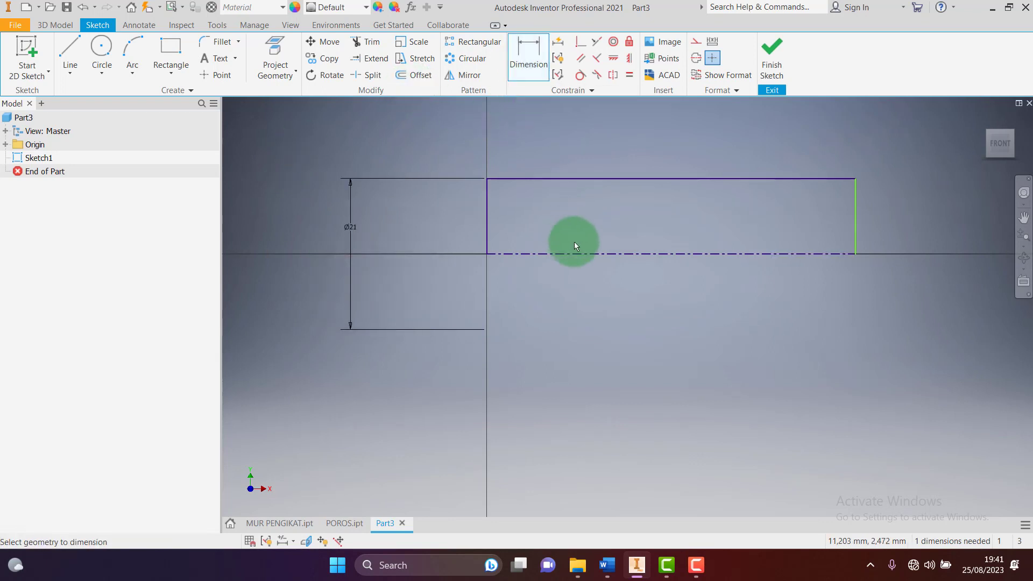
left_click(658, 180)
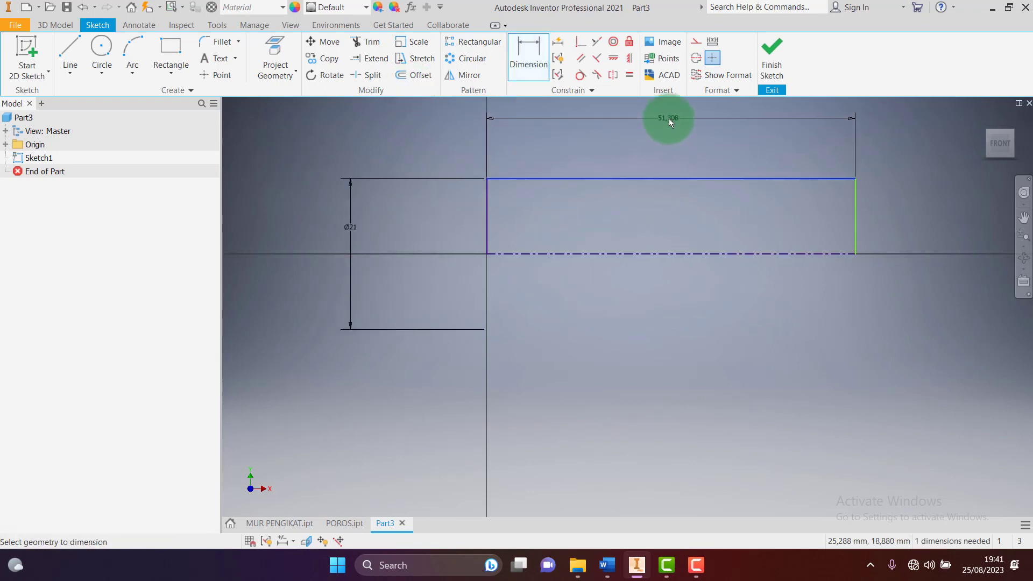
left_click(667, 117)
type("70")
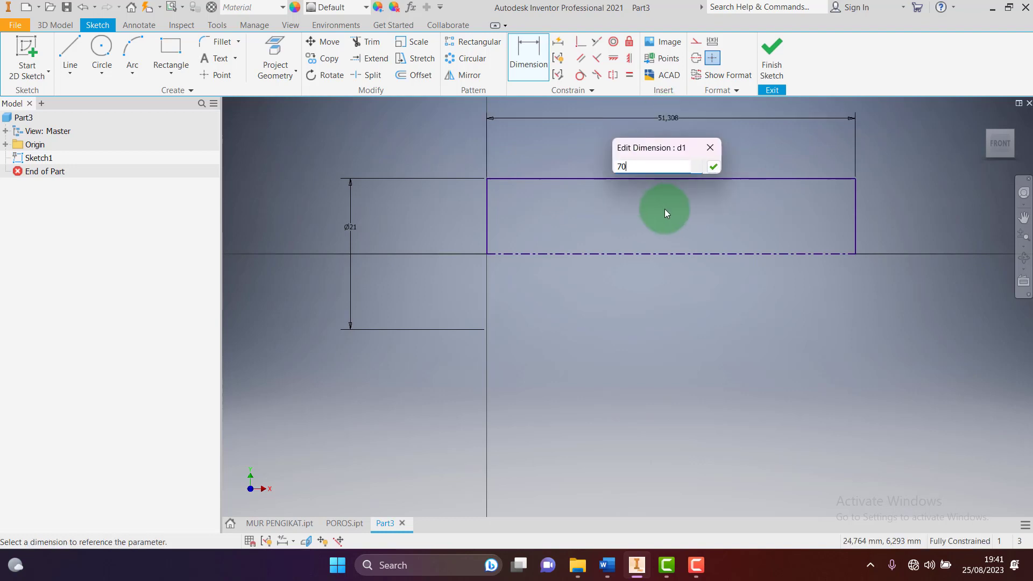
key("Return")
scroll(604, 352, "up", 5)
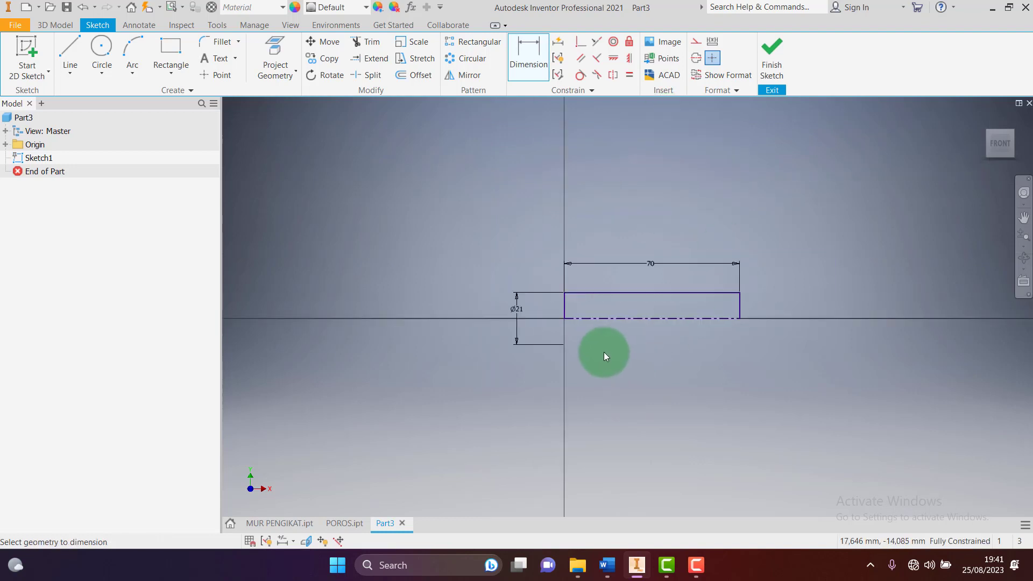
scroll(686, 324, "down", 3)
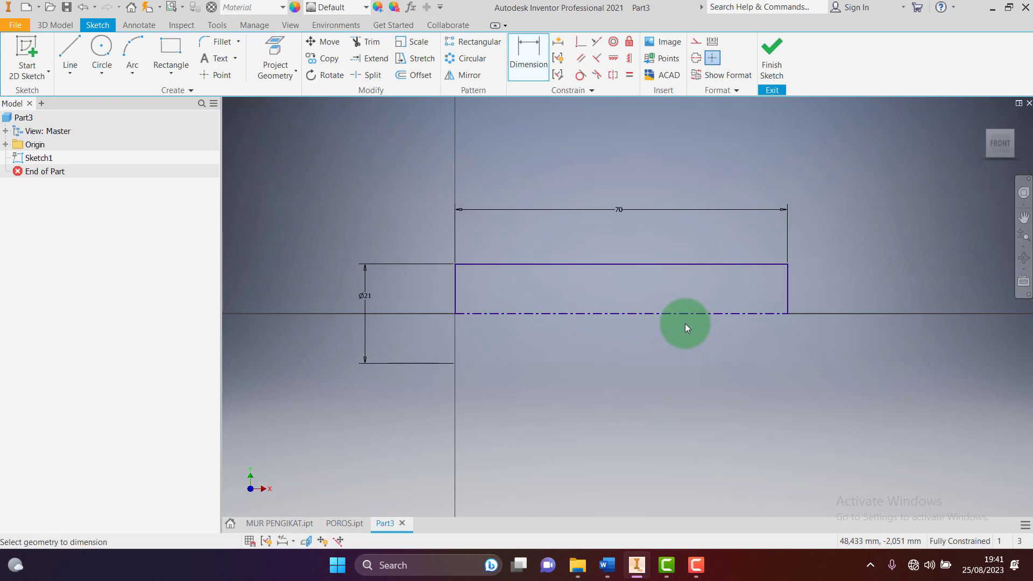
left_click(70, 53)
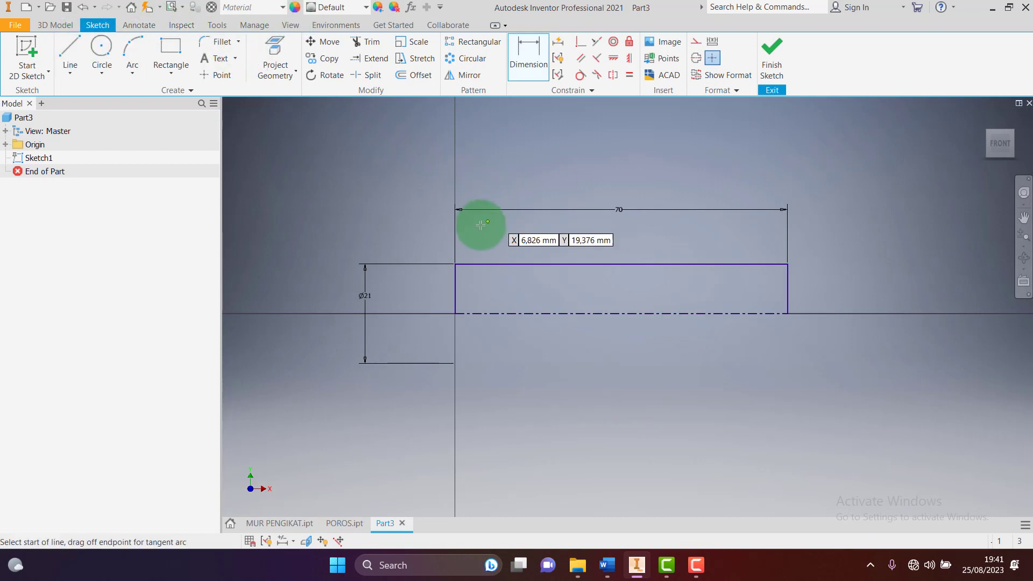
Draw a sloped taper line from the left edge up to the top edge
left_click(456, 278)
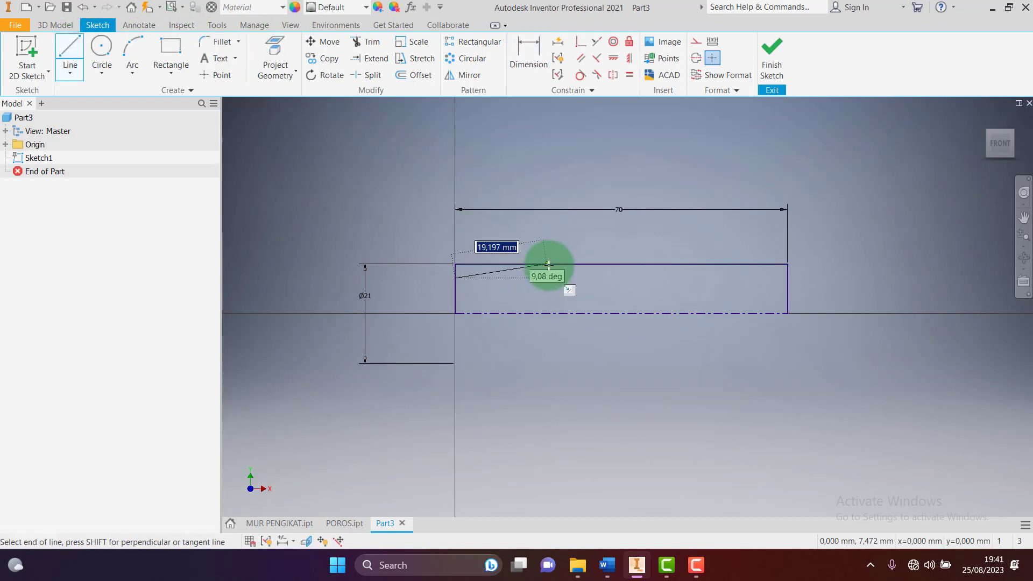
double_click(587, 264)
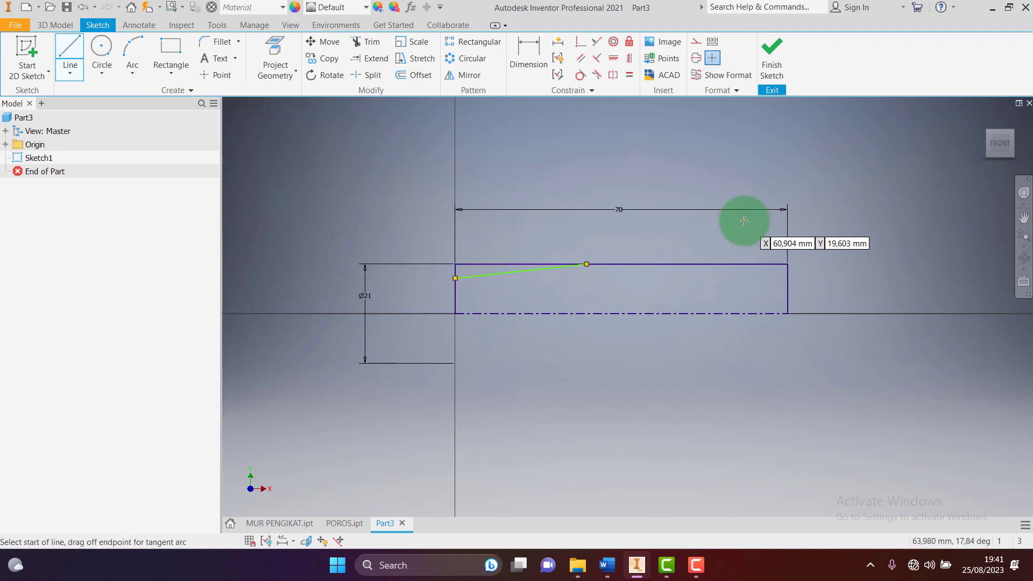
key("Escape")
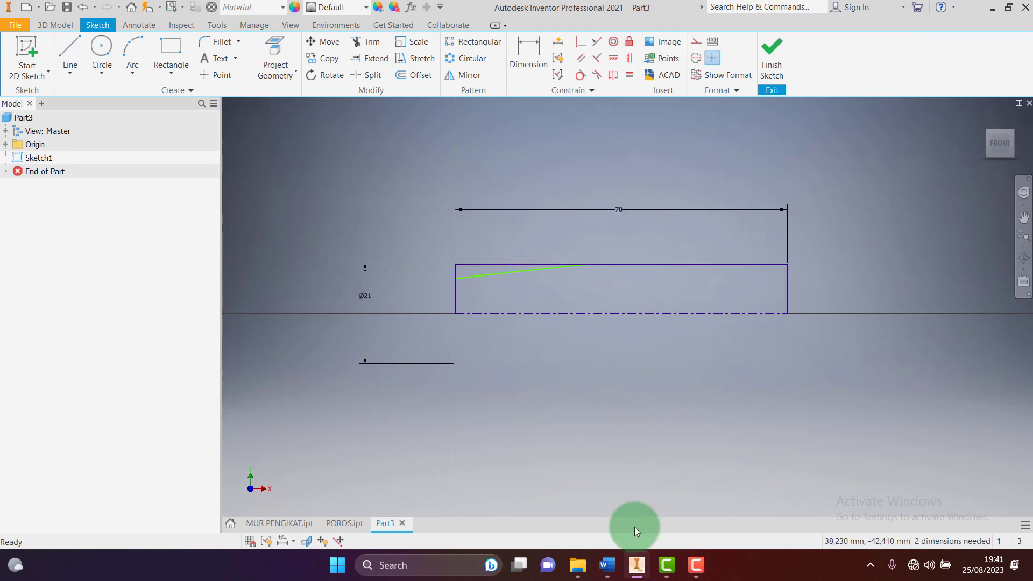
mouse_move(633, 567)
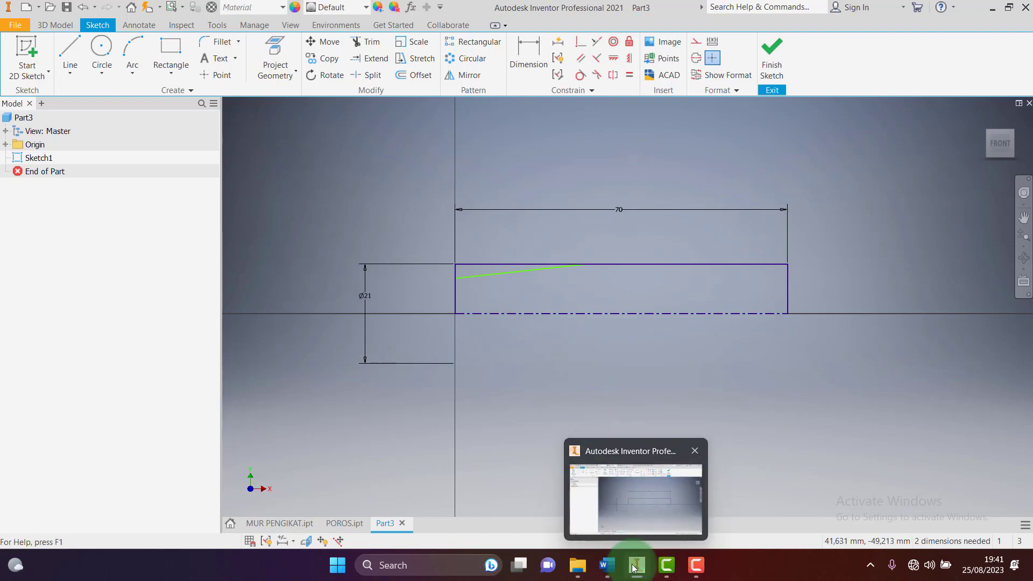
left_click(607, 565)
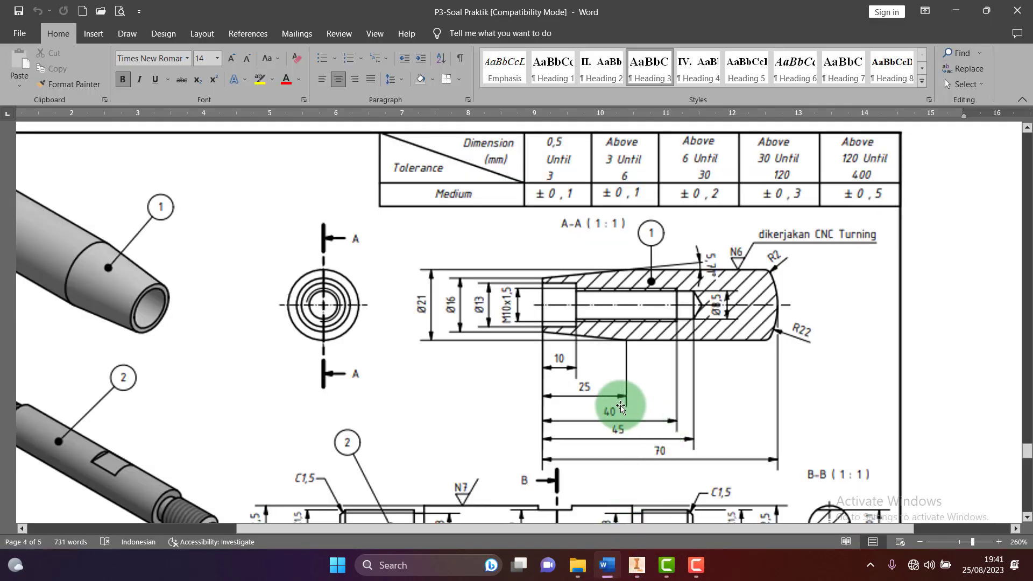
left_click(632, 572)
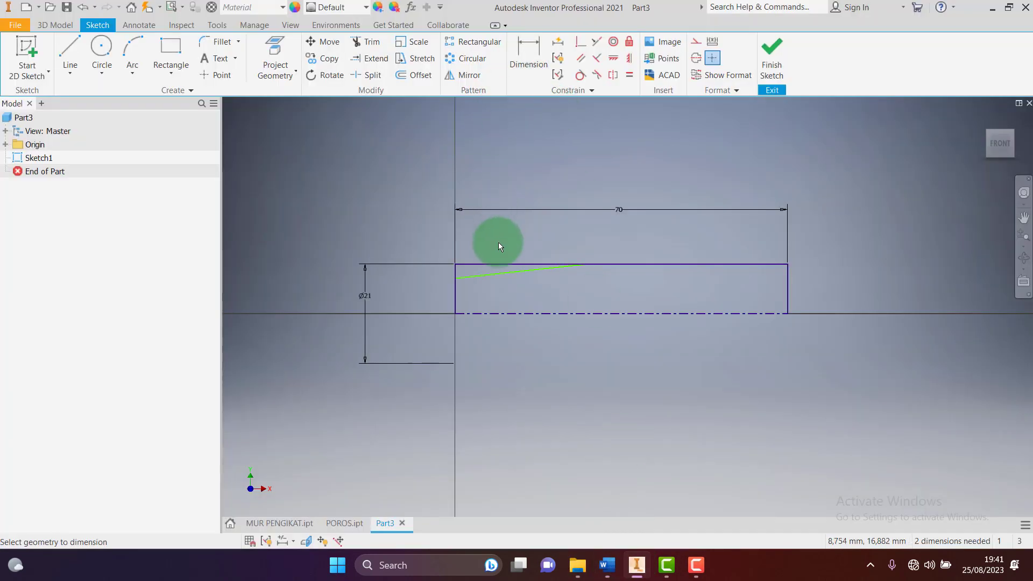
Dimension the taper with a 25 mm length and a Ø16 end diameter
left_click(509, 273)
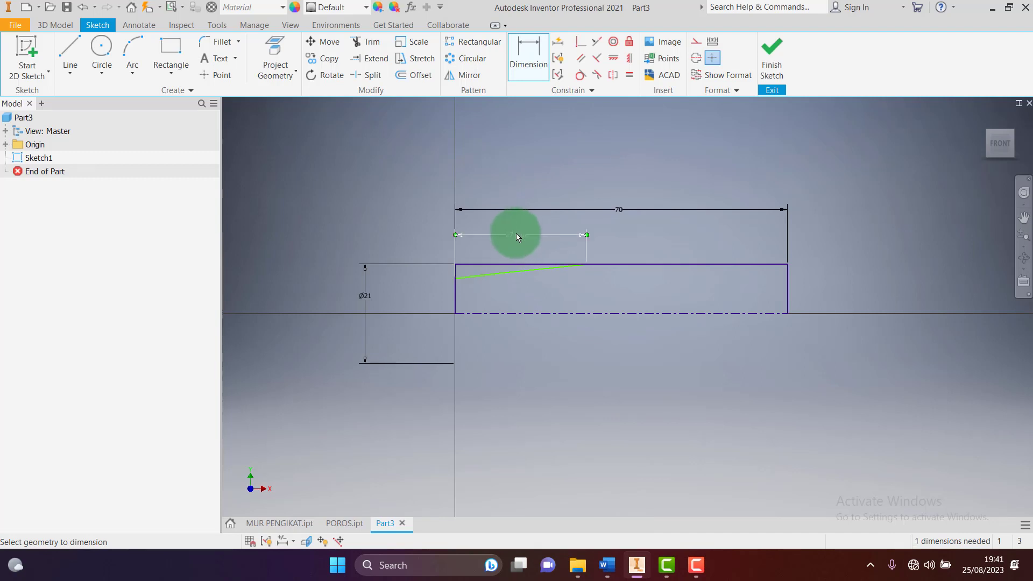
left_click(516, 234)
type("25")
key("Return")
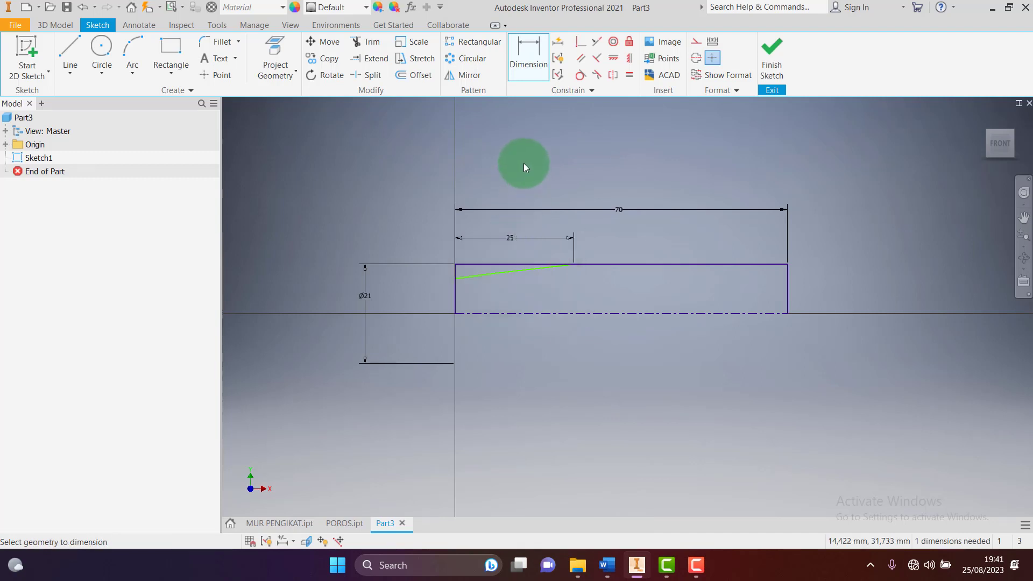
left_click(454, 279)
left_click(403, 293)
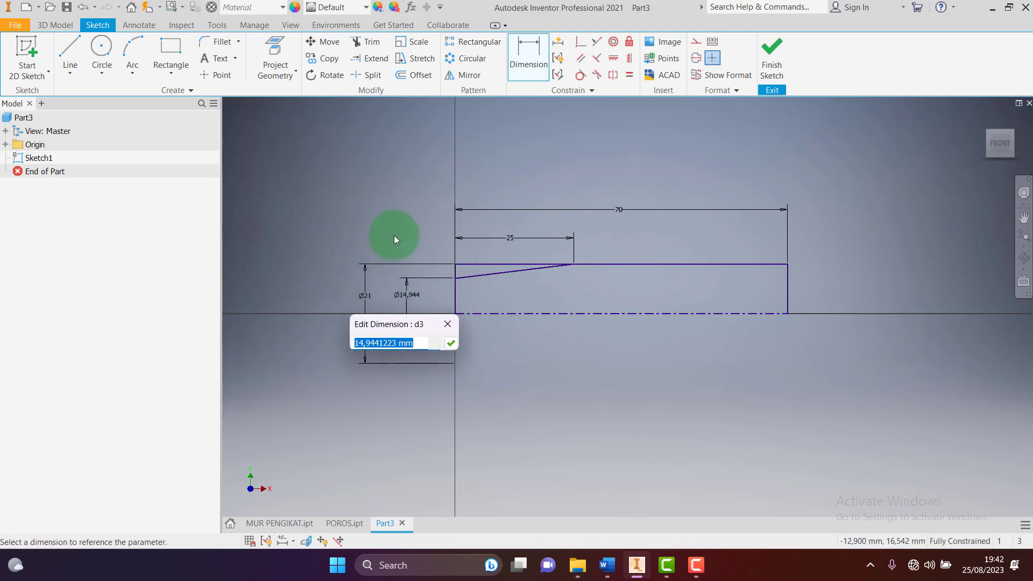
type("16")
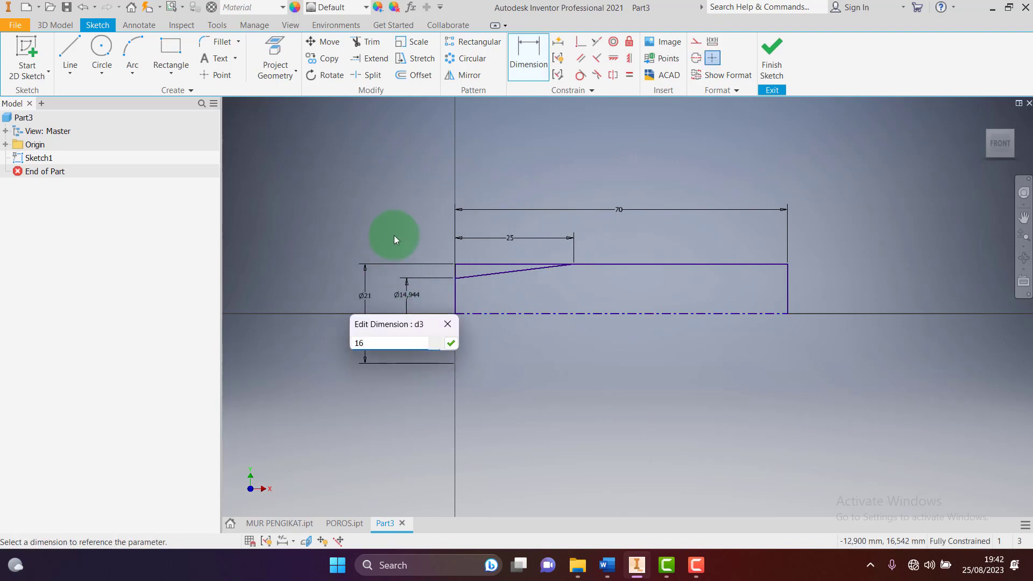
key("Return")
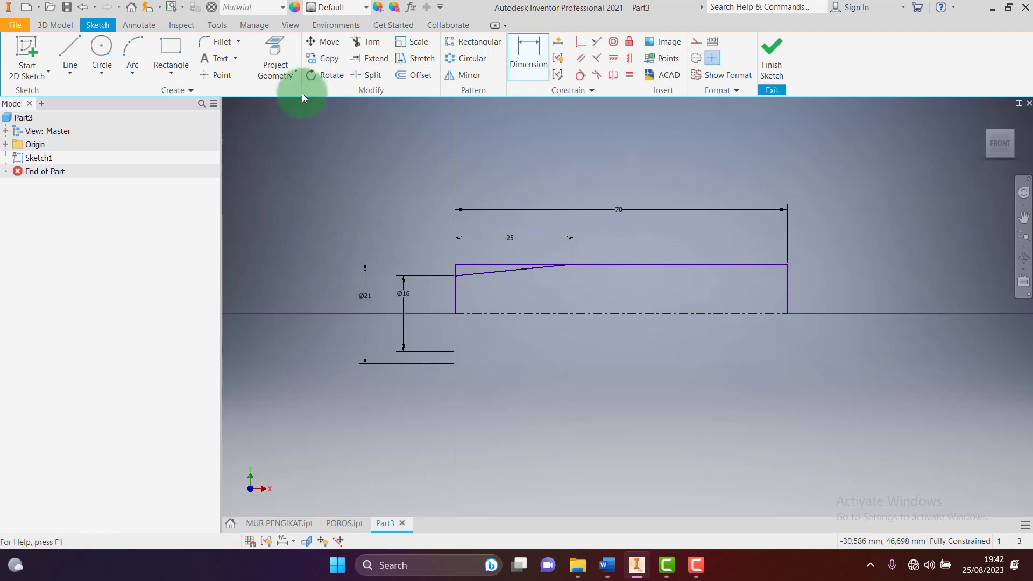
Add a three-point arc from the axis end to the top edge for the domed end
left_click(141, 43)
left_click(787, 313)
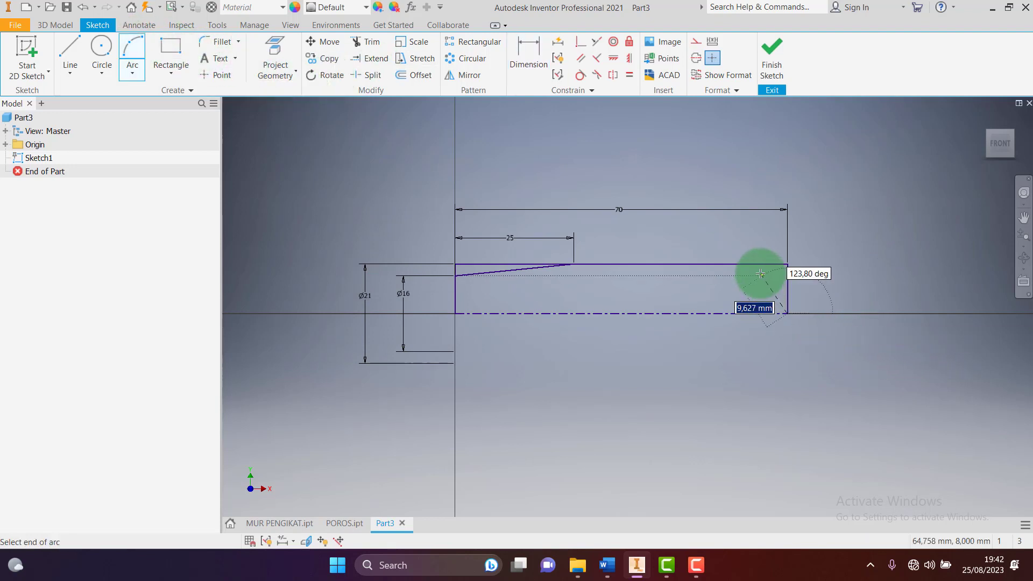
scroll(771, 264, "down", 4)
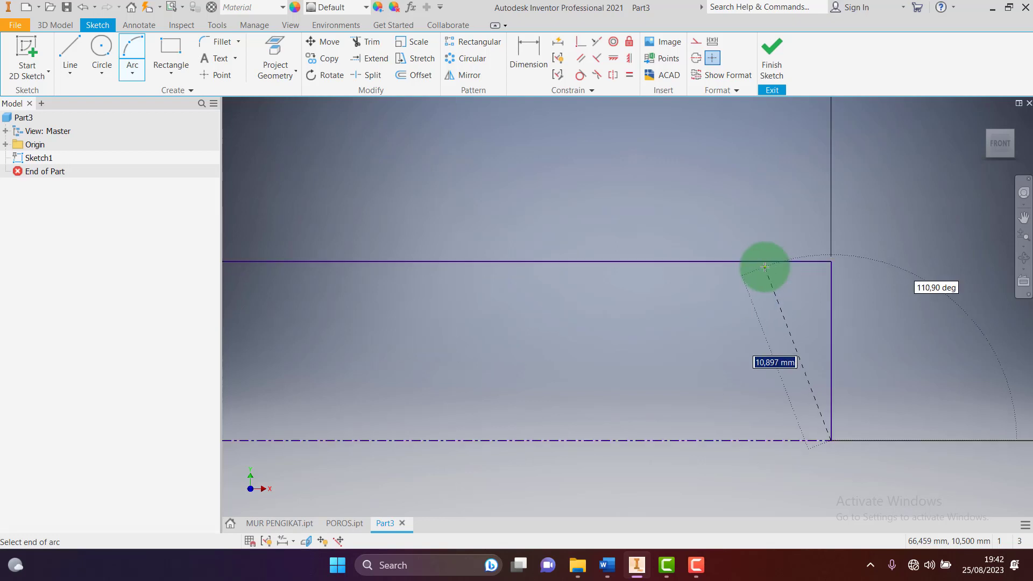
left_click(774, 262)
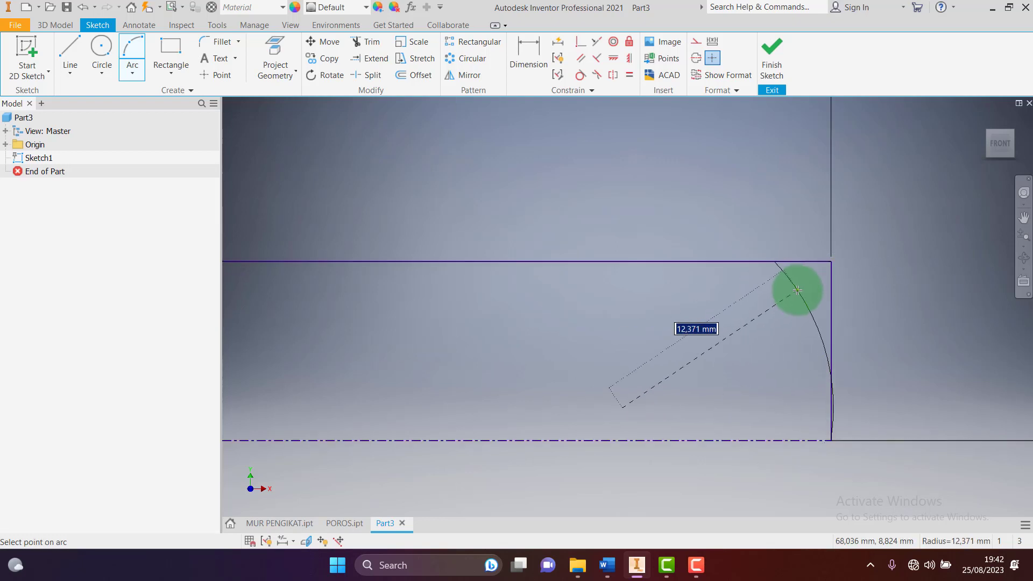
left_click(798, 291)
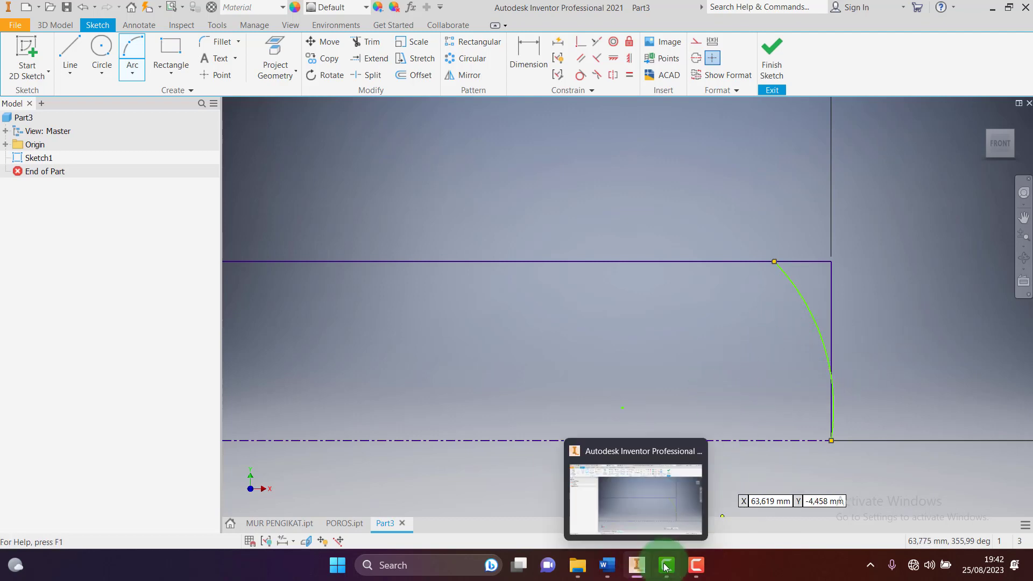
left_click(602, 463)
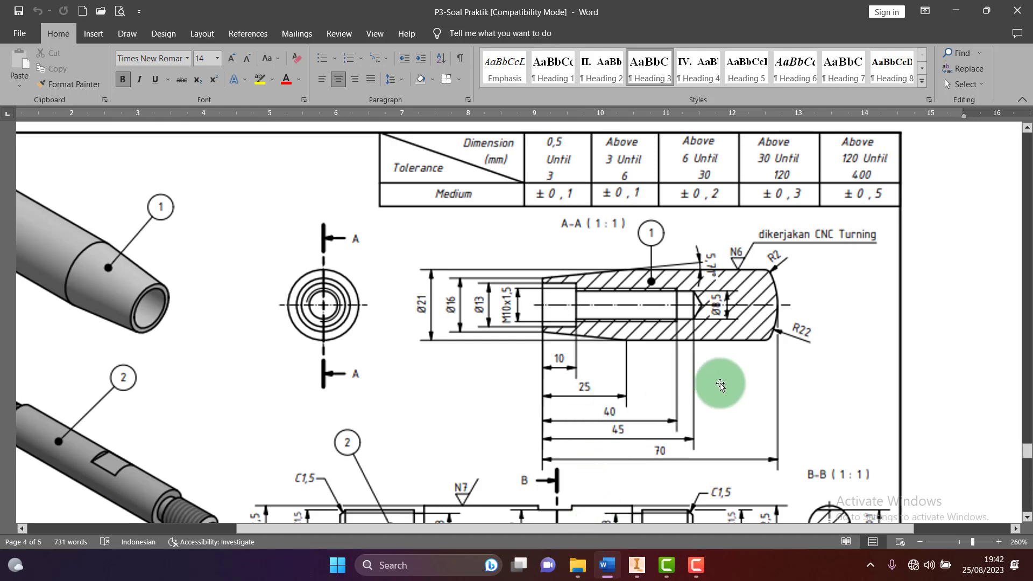
left_click(640, 513)
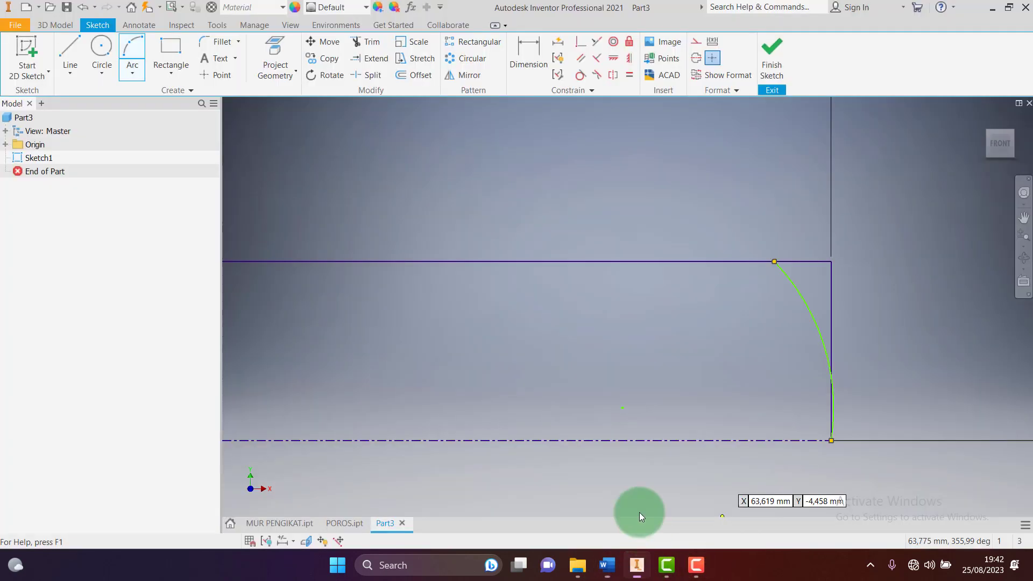
left_click(528, 57)
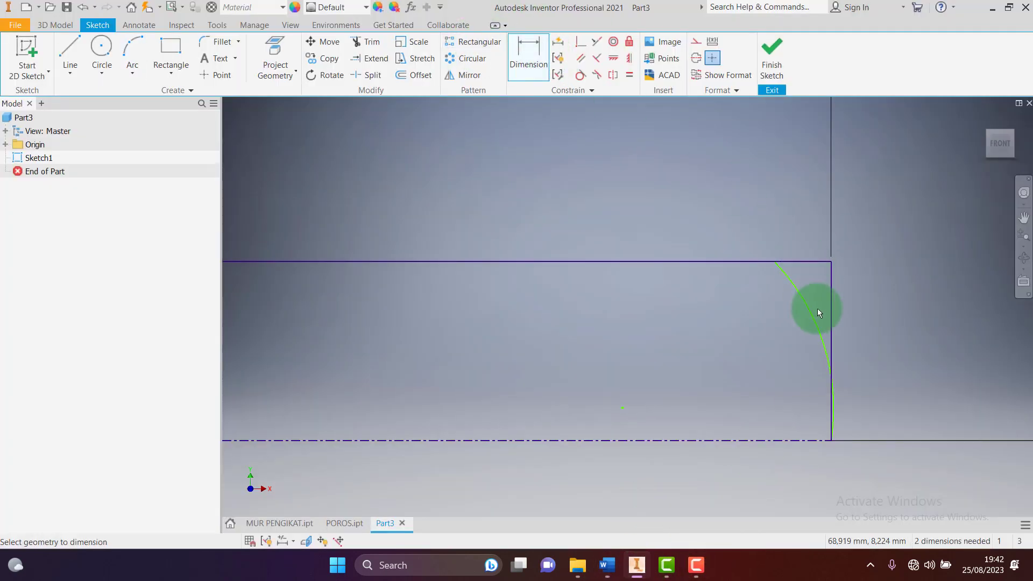
Dimension the domed end arc with a 22 mm radius, checking the reference drawing
left_click(813, 323)
left_click(903, 292)
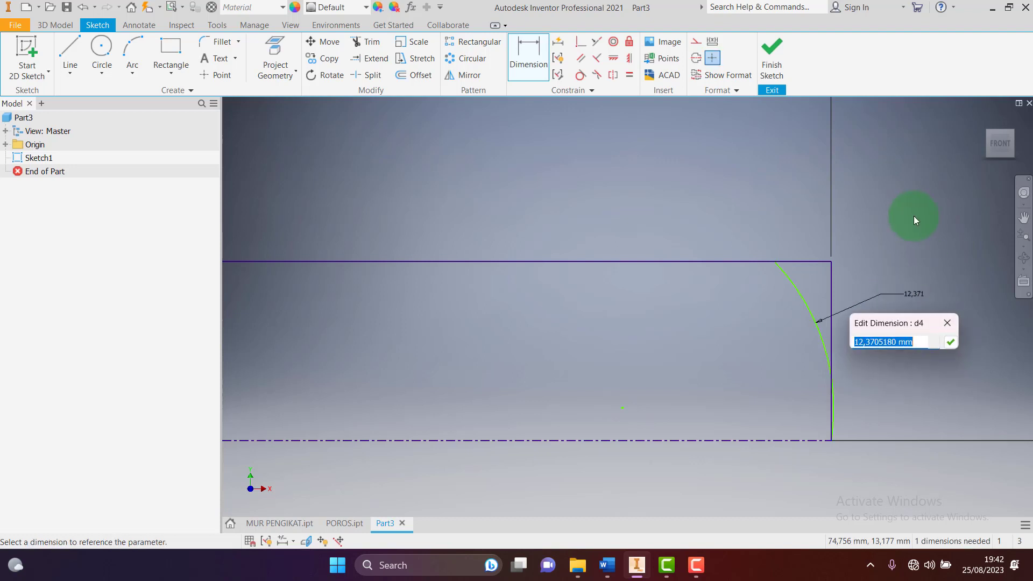
type("22")
key("Return")
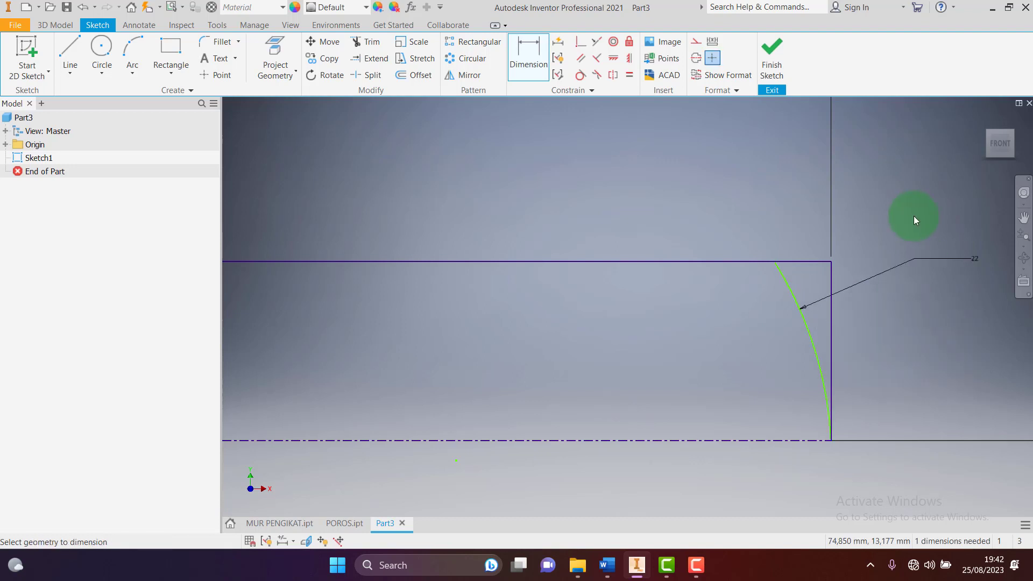
scroll(633, 141, "down", 2)
scroll(720, 212, "up", 3)
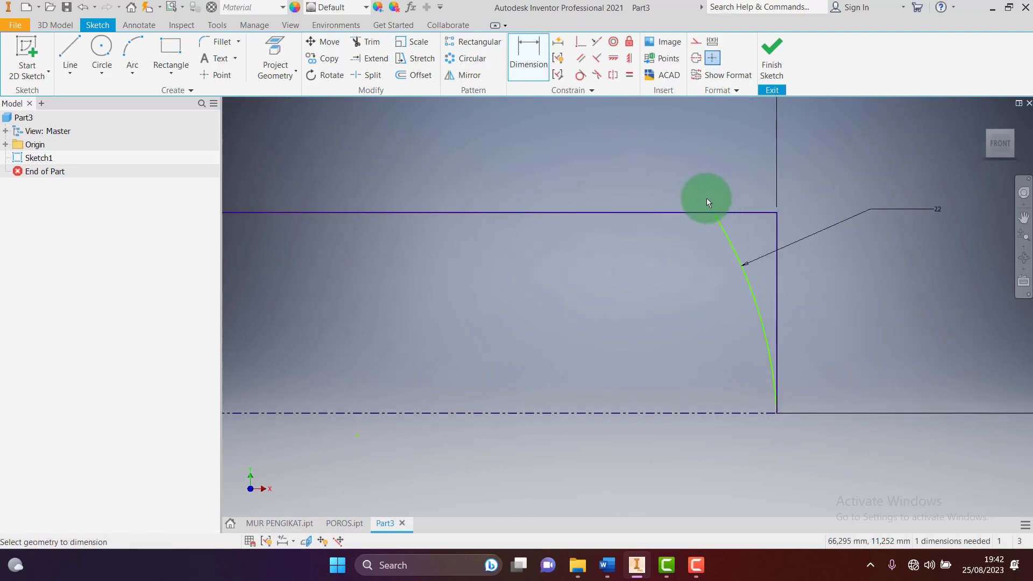
left_click(644, 563)
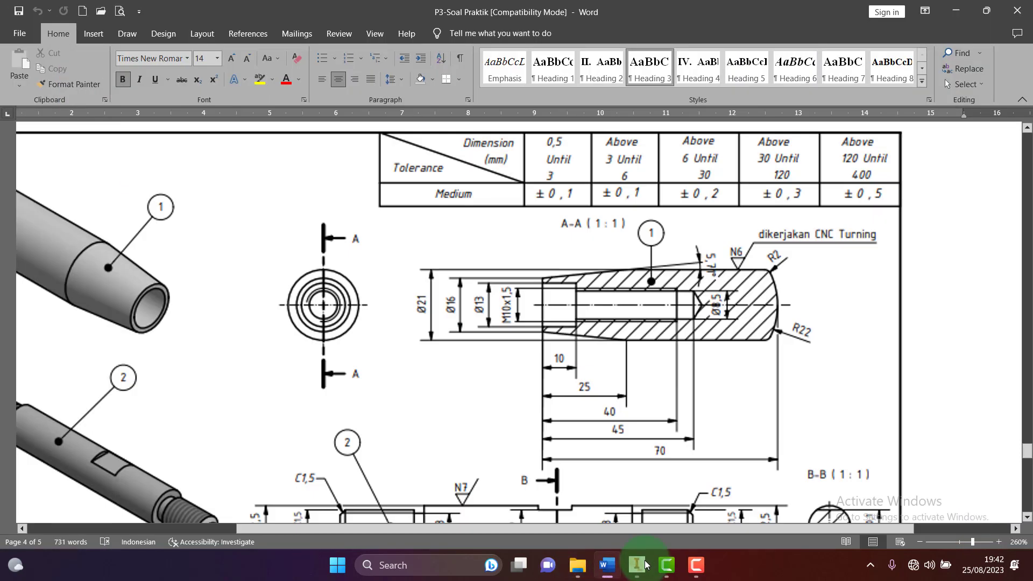
left_click(763, 380)
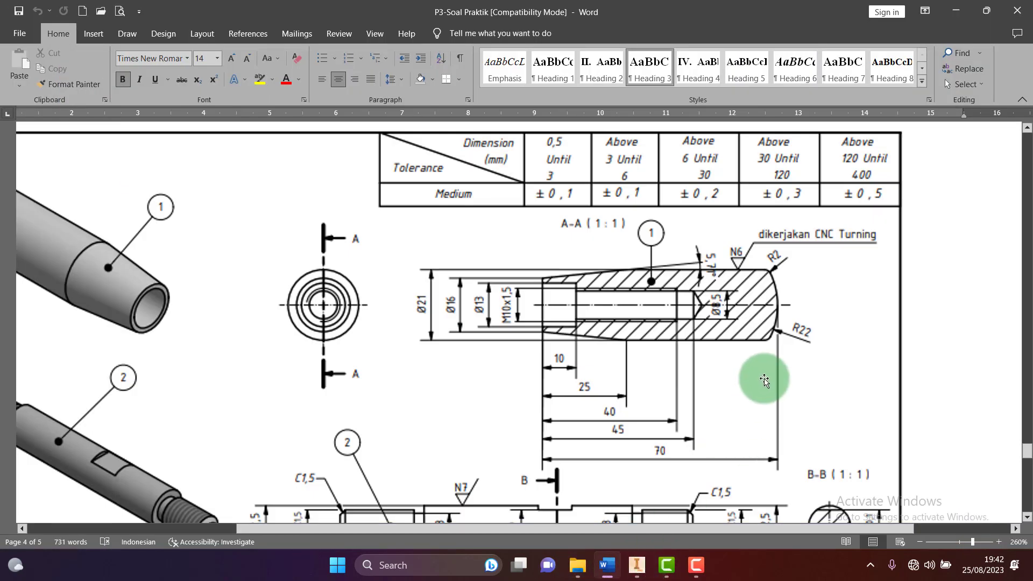
left_click(640, 570)
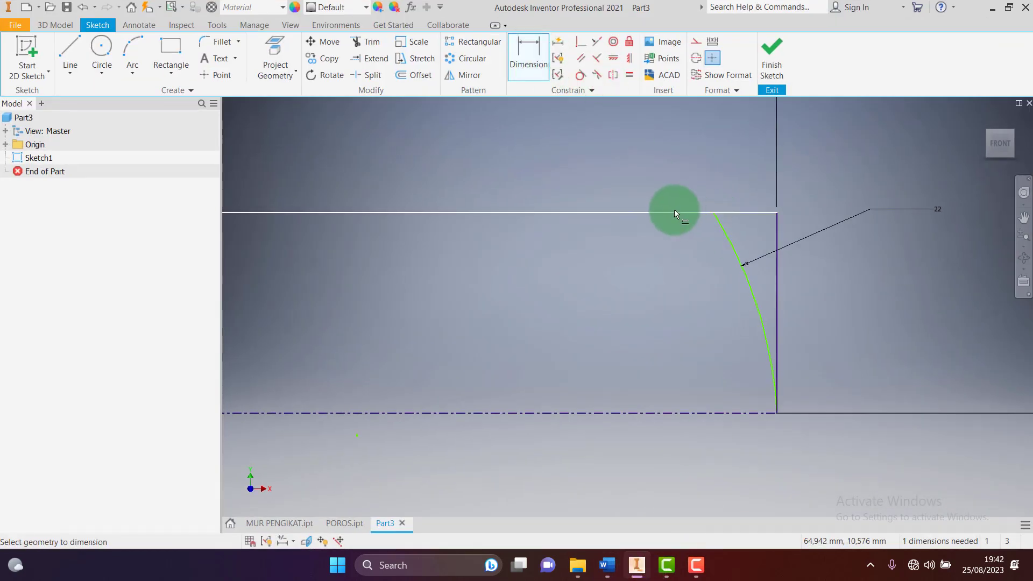
Slide the arc's top end along the top edge and re-set its radius to 22 mm
key("Escape")
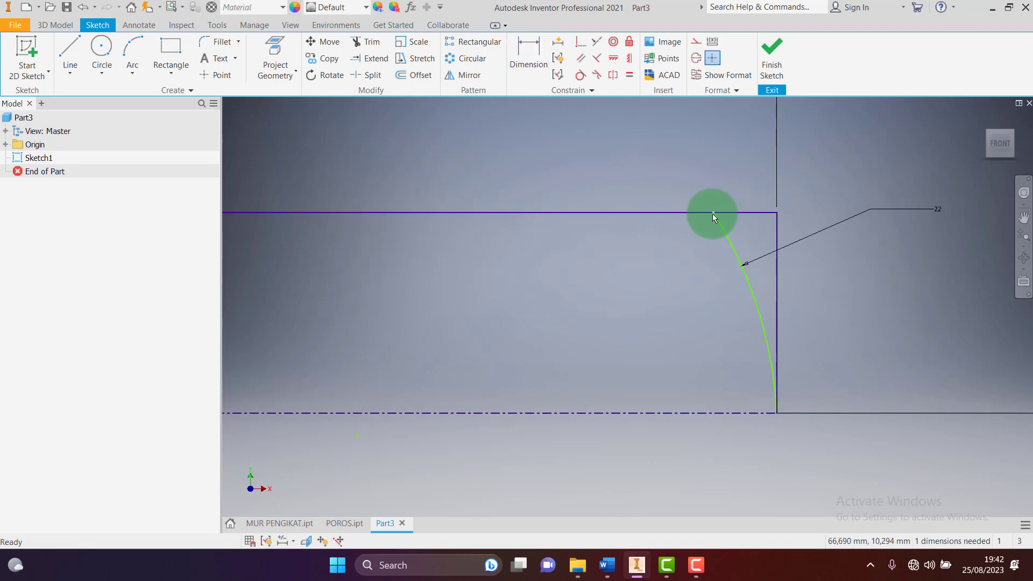
left_click_drag(712, 215, 735, 154)
scroll(886, 163, "down", 3)
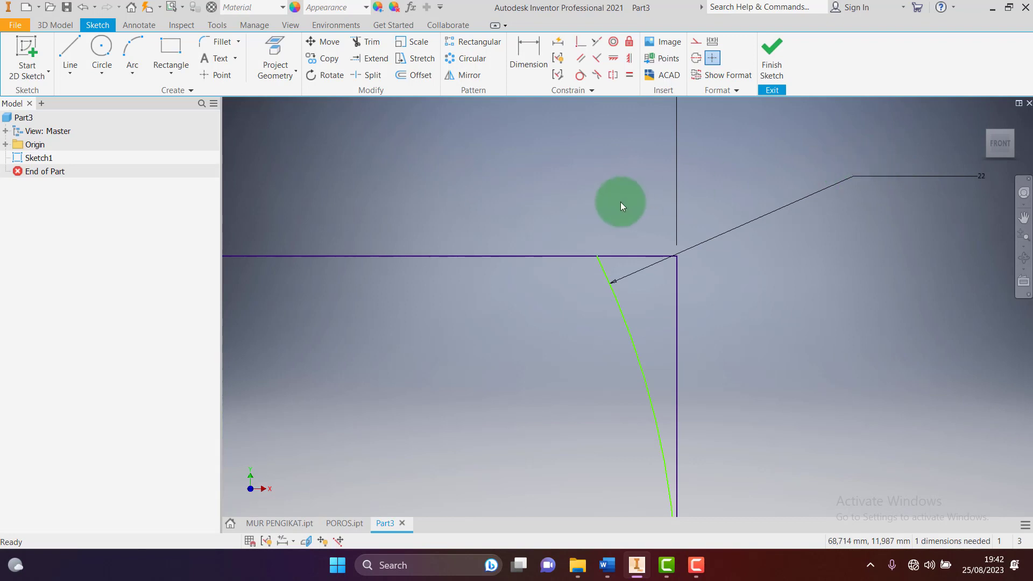
scroll(605, 200, "up", 5)
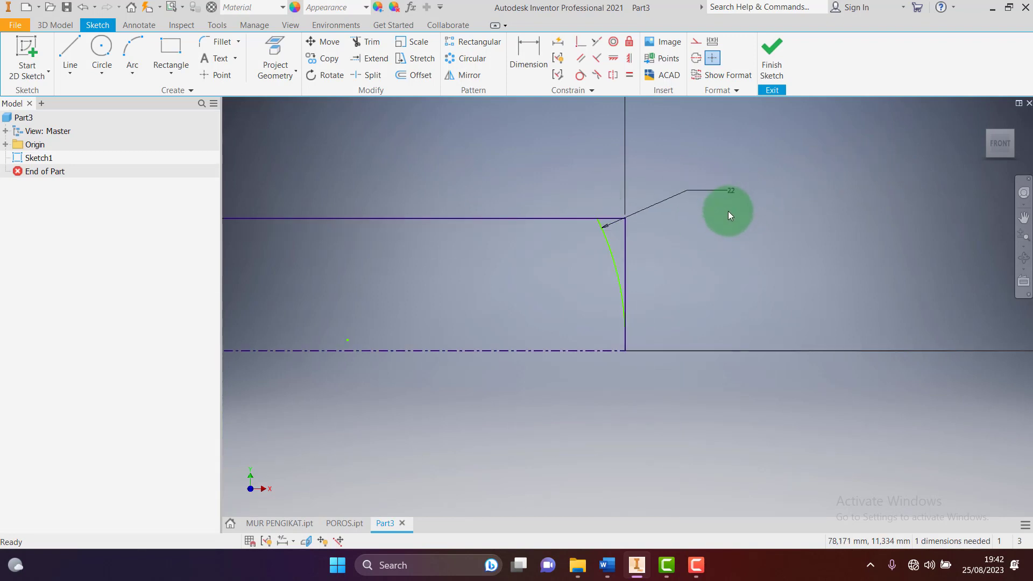
double_click(734, 191)
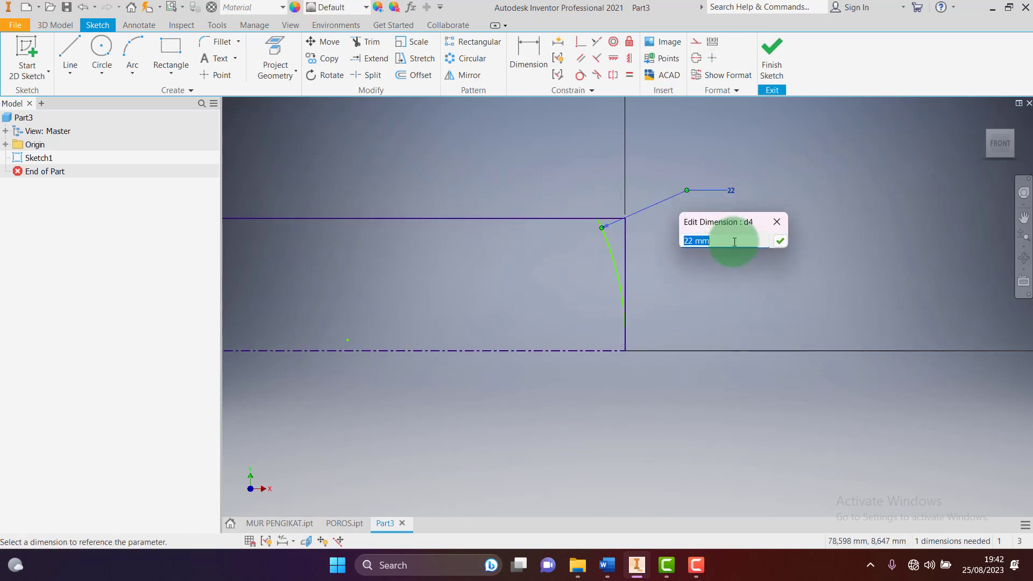
left_click(732, 240)
left_click_drag(732, 241, 663, 241)
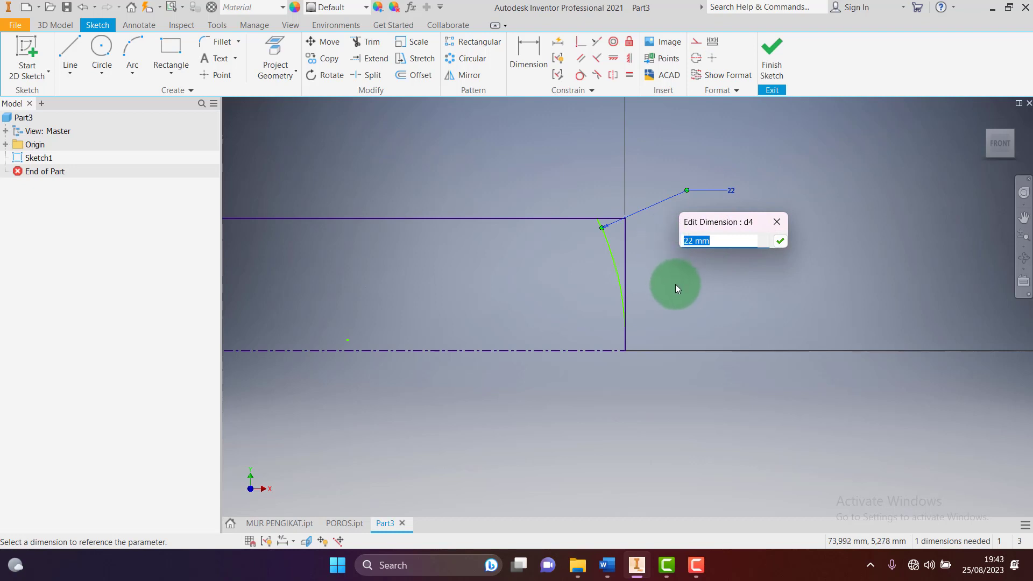
type("44")
key("BackSpace")
key("BackSpace")
type("22")
key("Return")
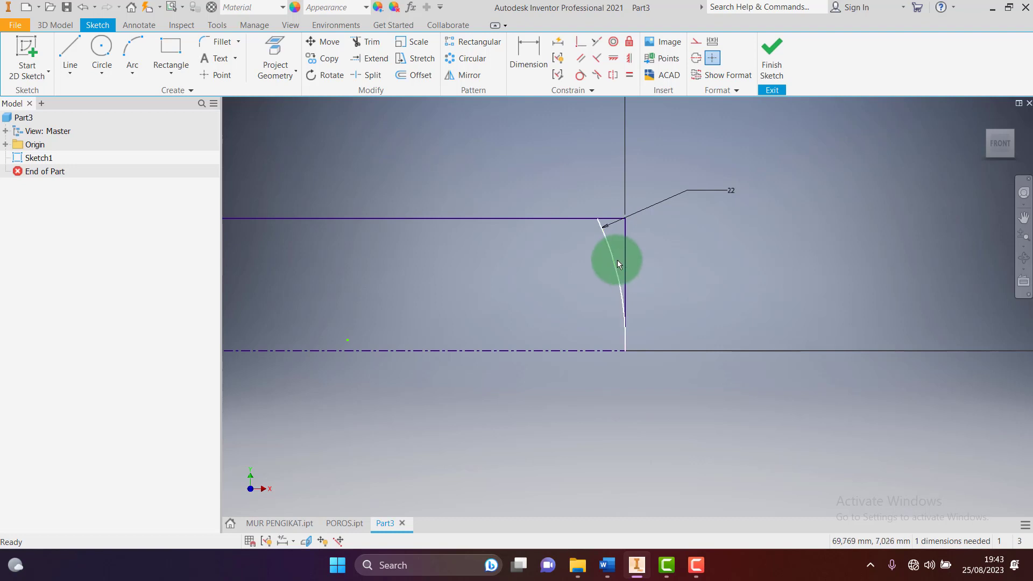
scroll(616, 239, "down", 3)
Dimension the arc's top endpoint 2,211 from the end line and finish the sketch
left_click(543, 54)
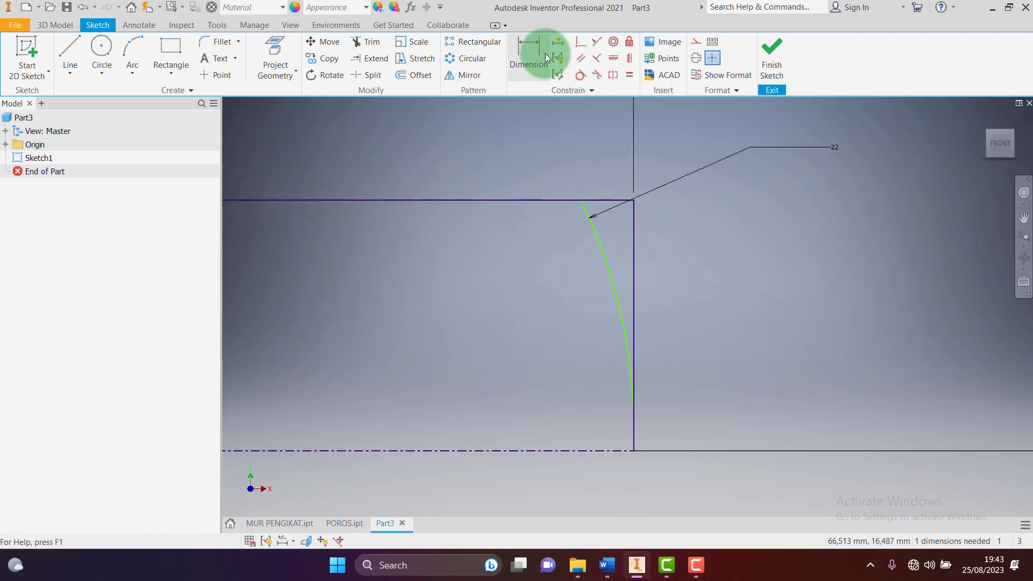
left_click(633, 451)
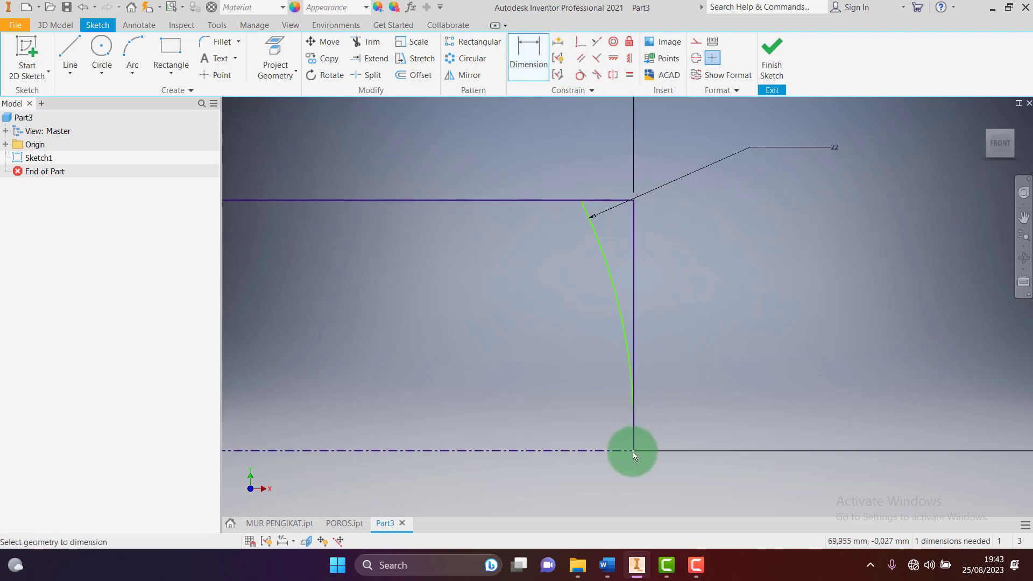
left_click(582, 202)
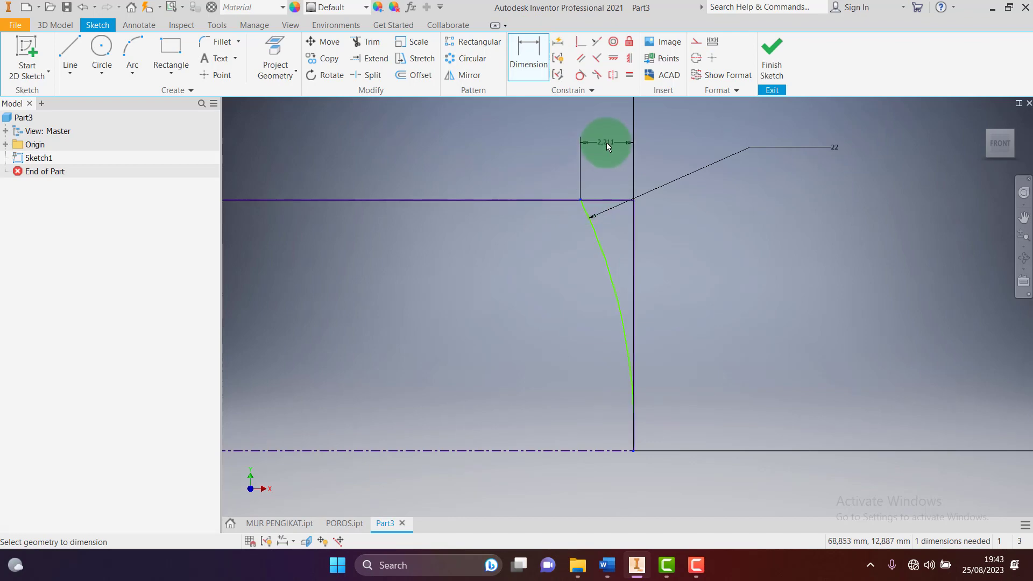
left_click(606, 143)
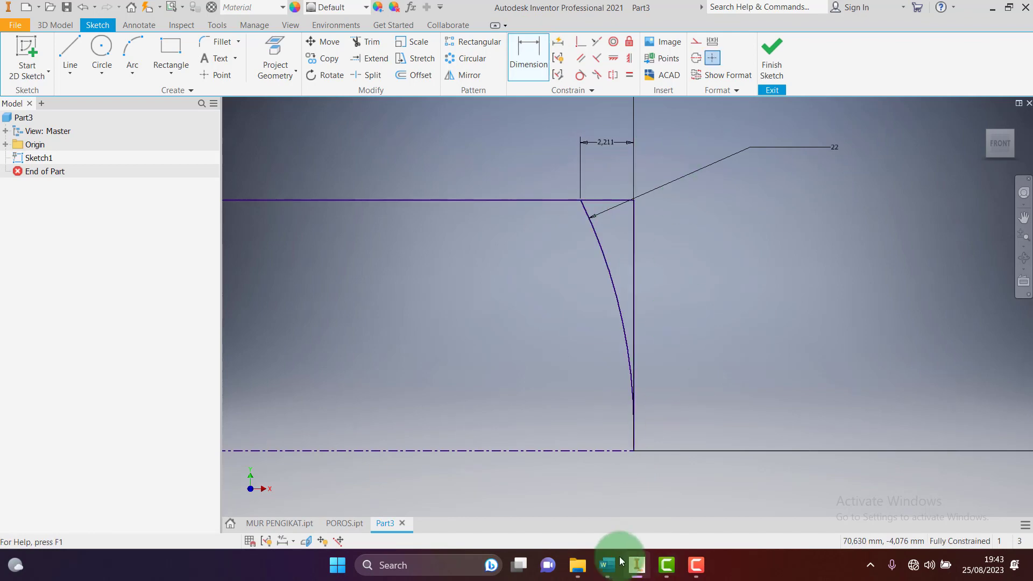
left_click(607, 565)
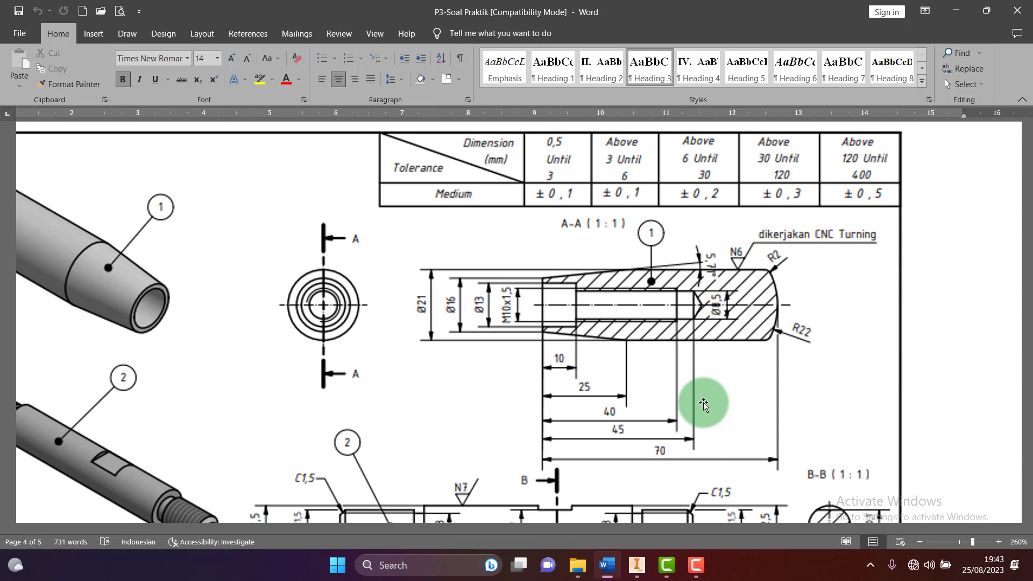
left_click(636, 565)
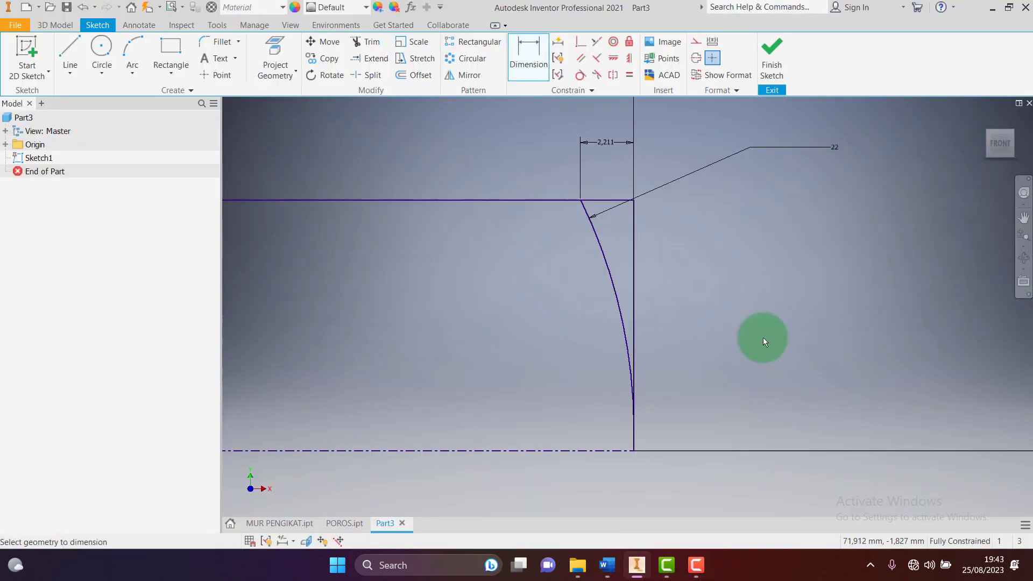
scroll(779, 273, "down", 5)
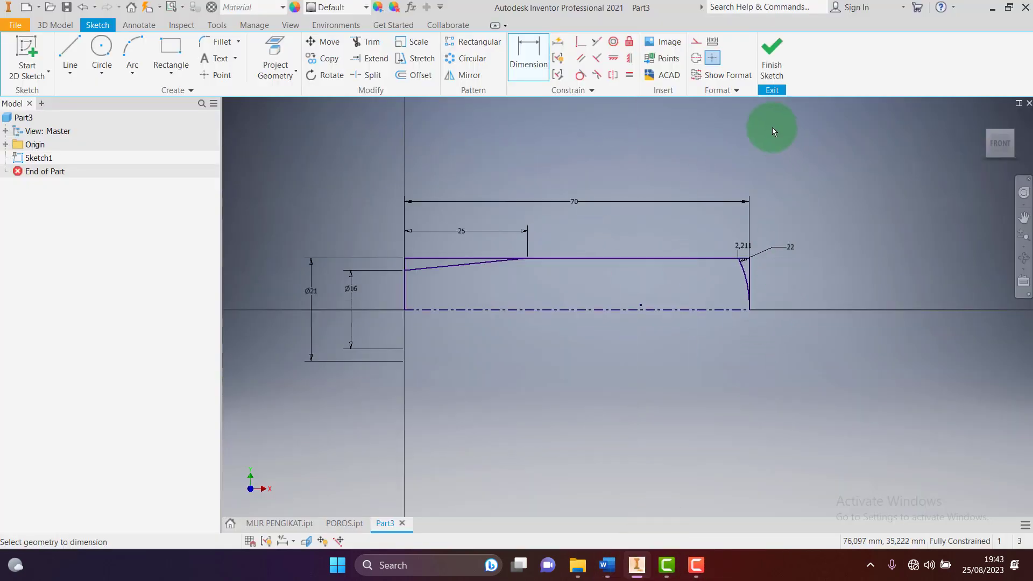
left_click(776, 64)
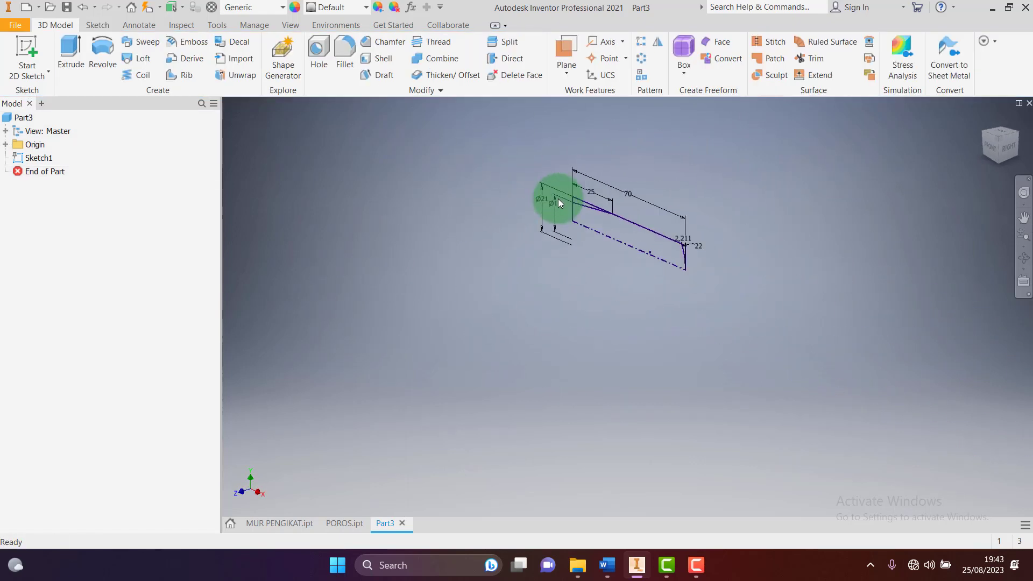
Revolve the Sketch1 profile 360° about its centreline into Revolution1, then recheck the Word drawing
scroll(639, 246, "up", 3)
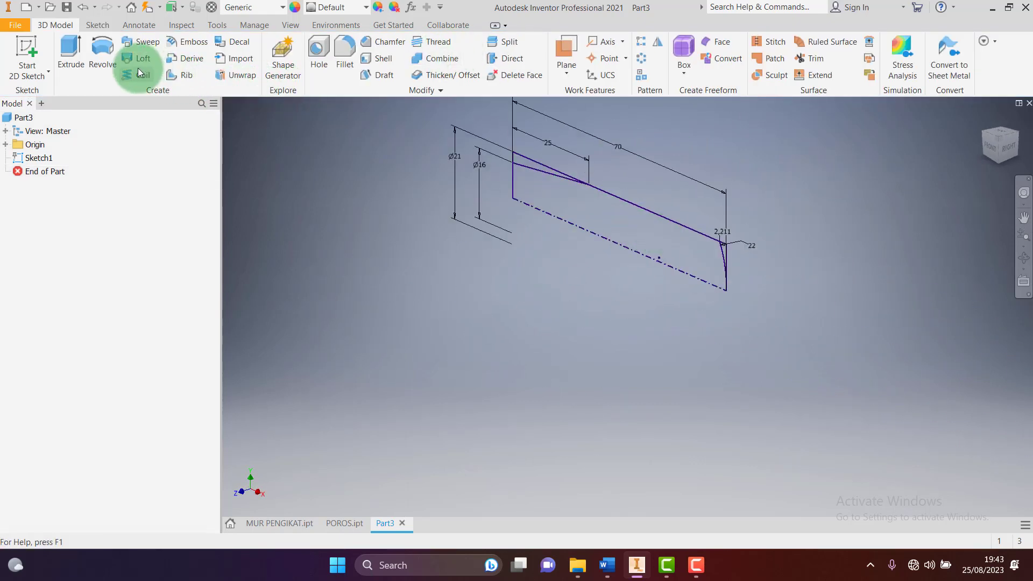
left_click(108, 47)
left_click(605, 222)
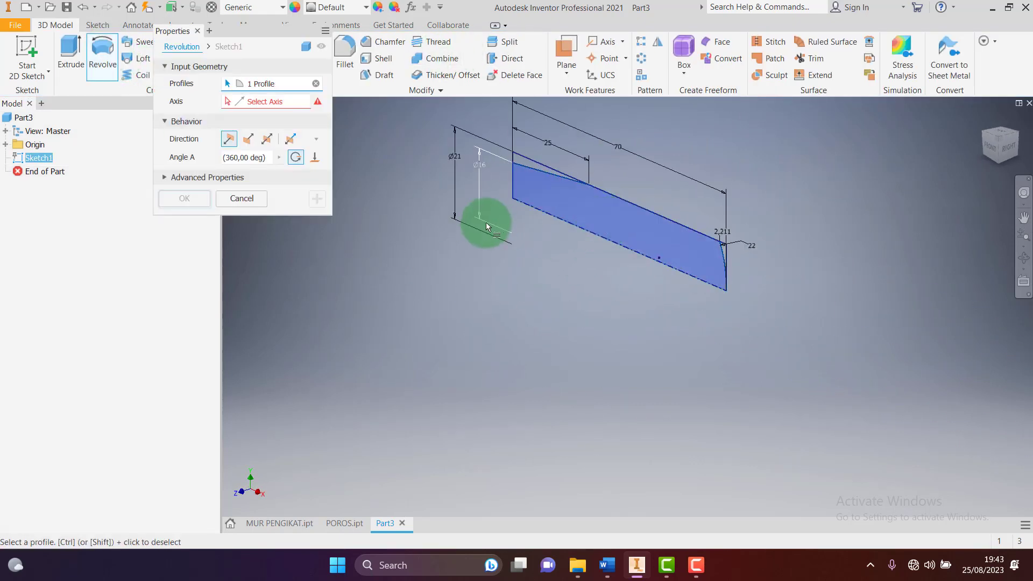
scroll(564, 172, "up", 3)
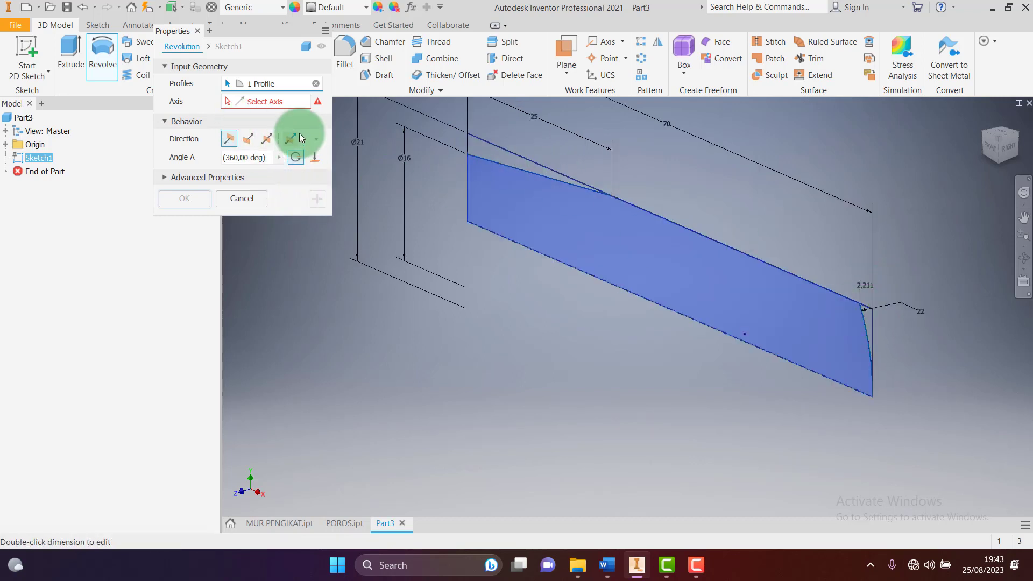
left_click(594, 277)
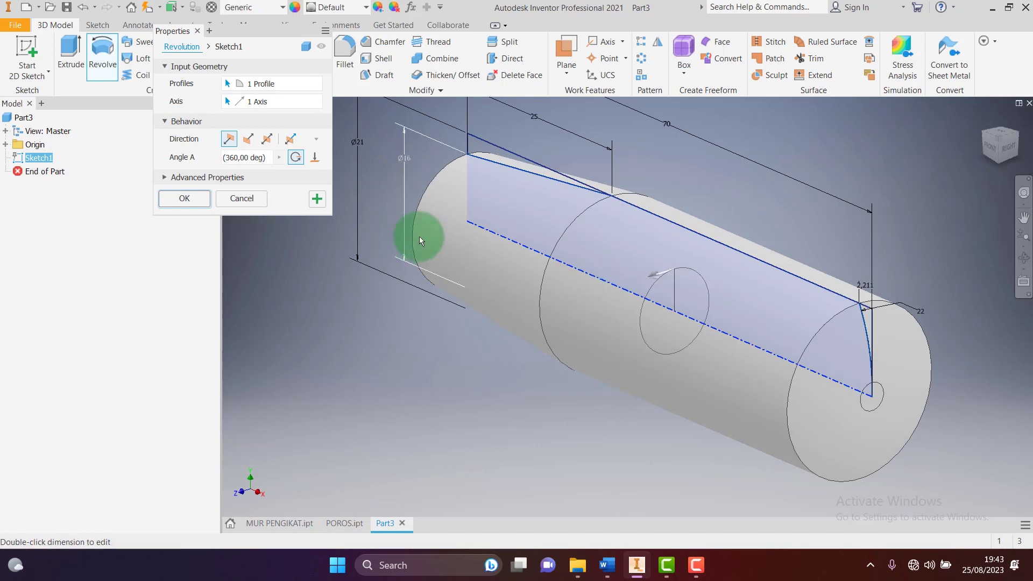
left_click(191, 199)
scroll(576, 262, "down", 3)
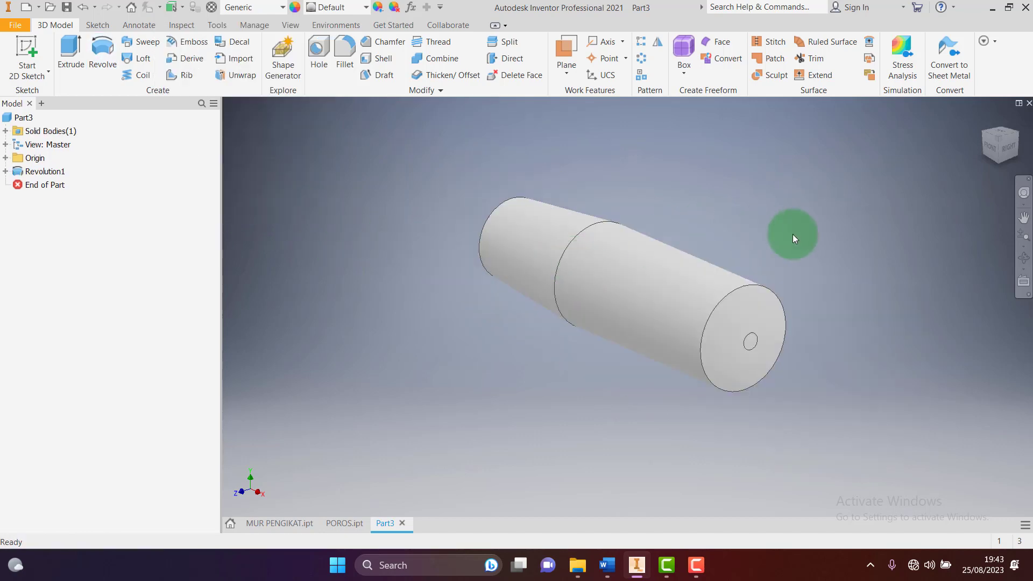
left_click(613, 564)
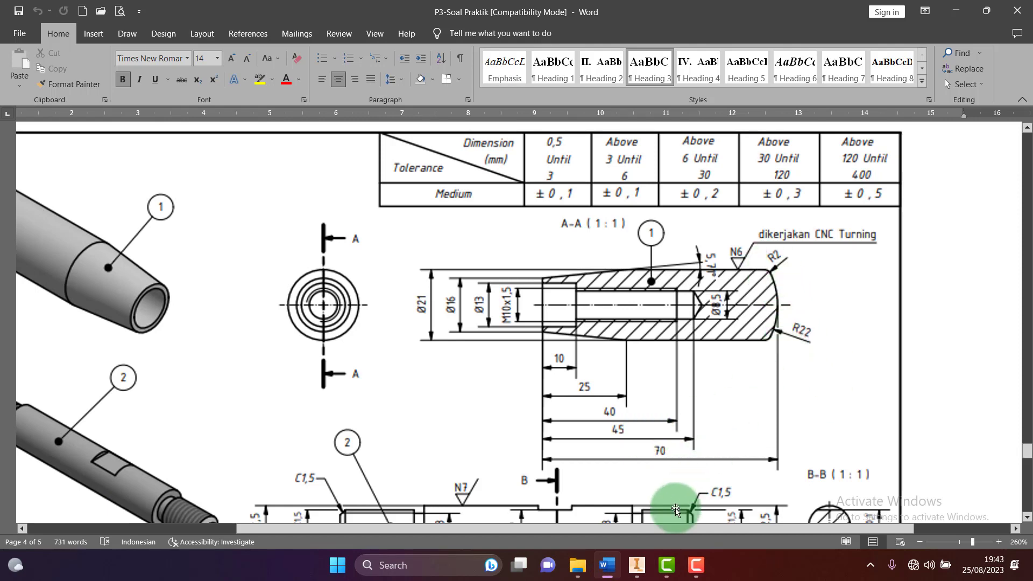
left_click(635, 563)
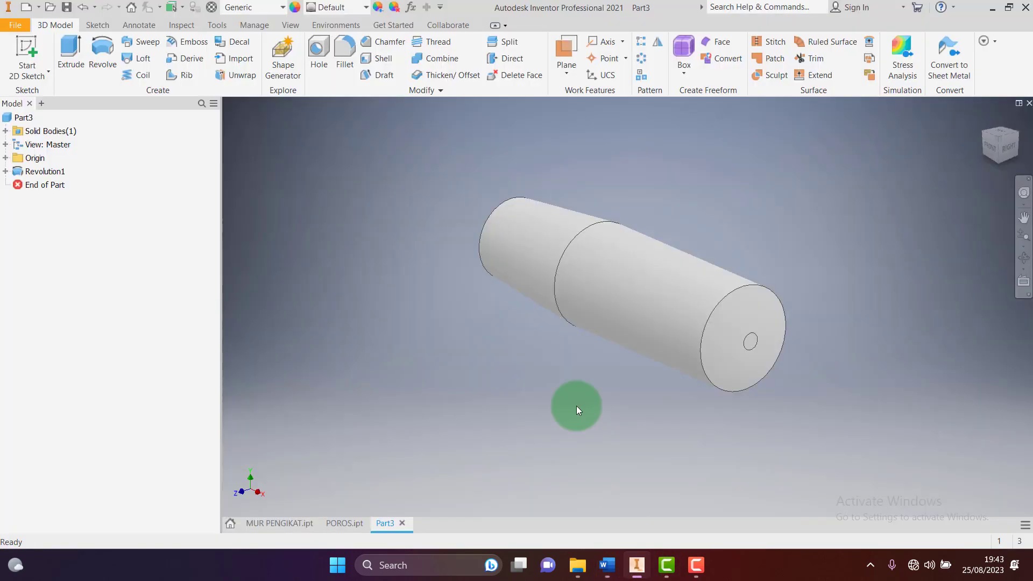
Fillet the flat end's outer circular edge with a 2 mm radius, then recheck the drawing
left_click(339, 52)
left_click(754, 287)
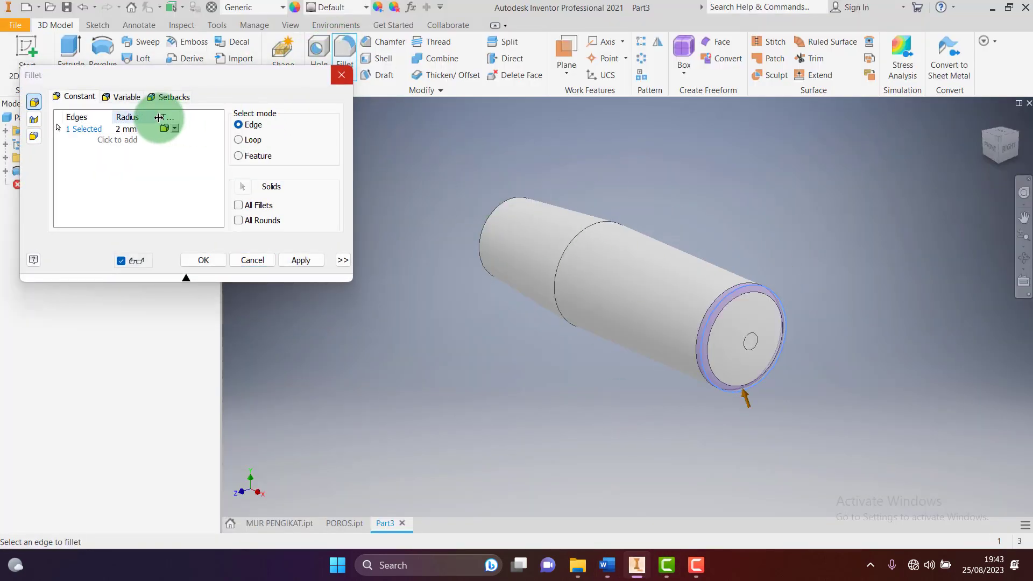
left_click(205, 260)
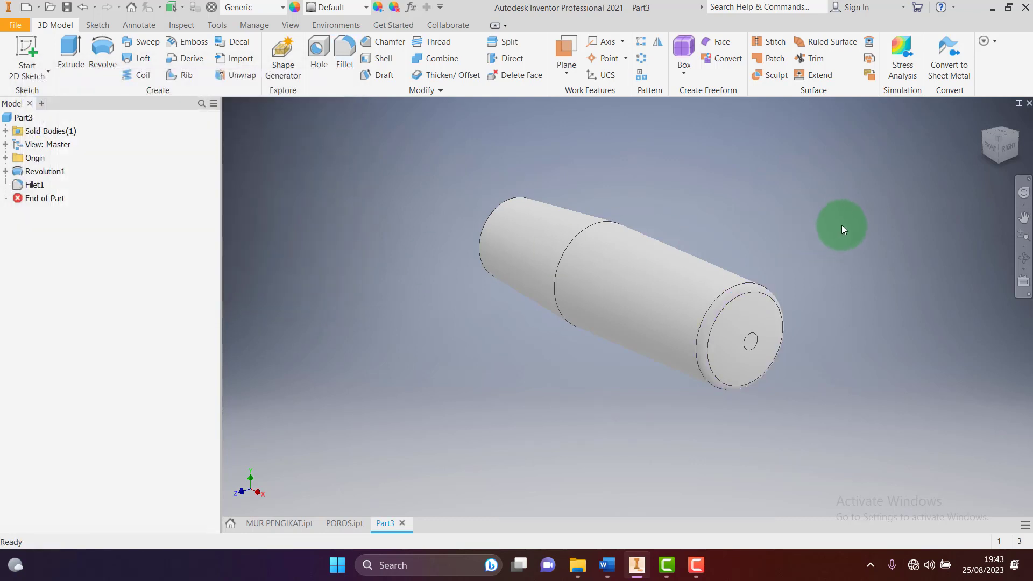
left_click(984, 134)
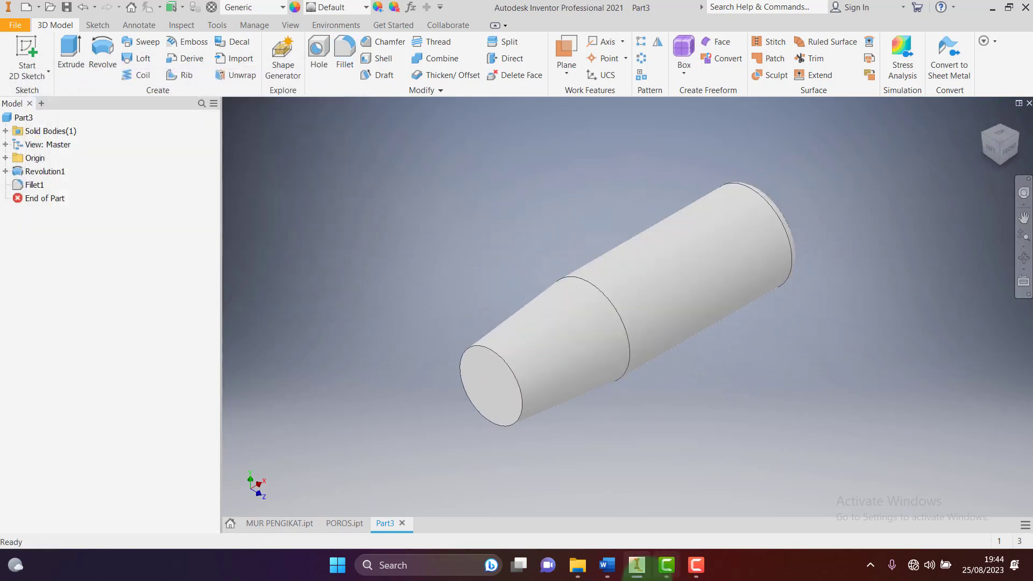
left_click(607, 565)
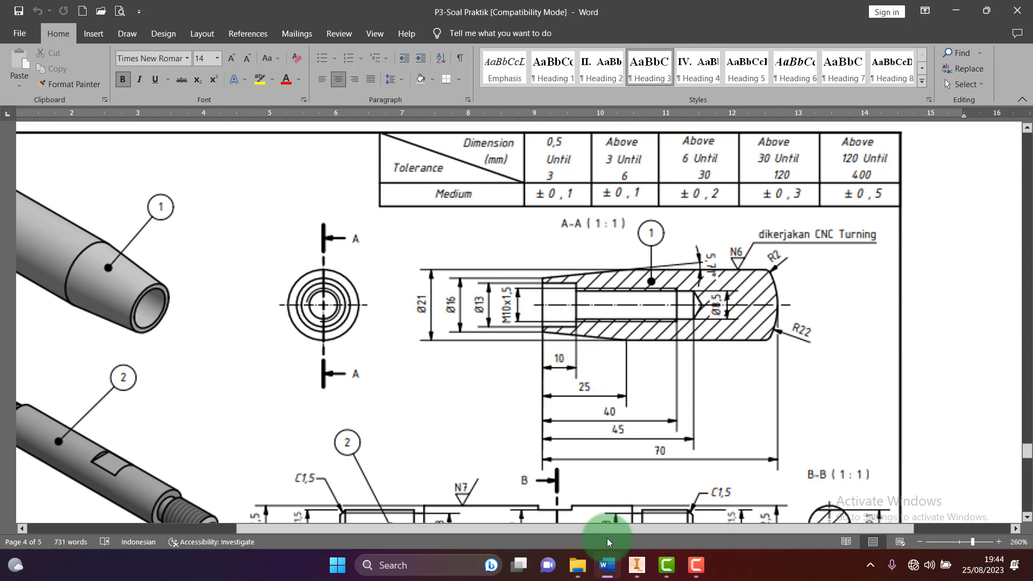
left_click(637, 565)
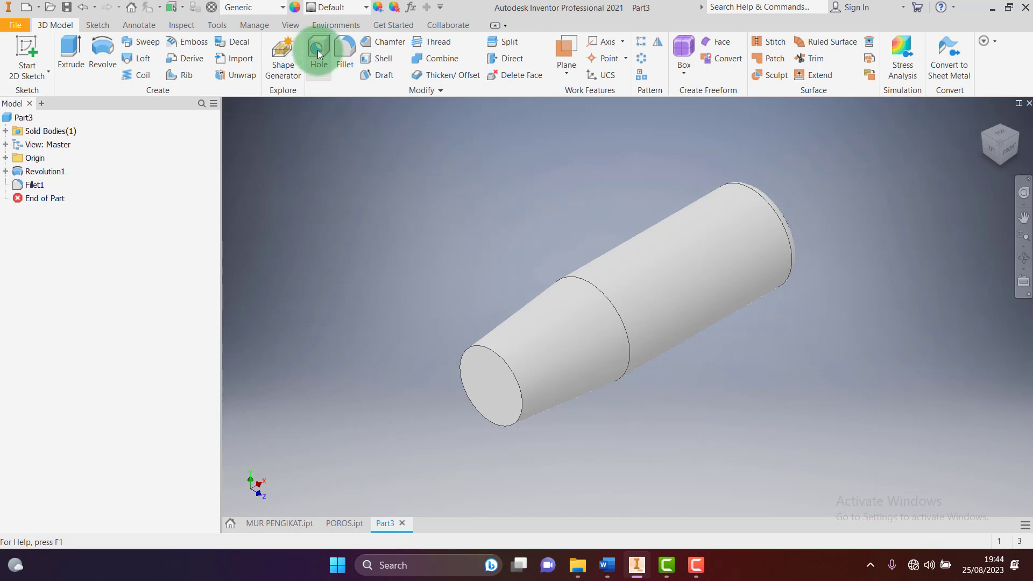
Place a hole on the narrow end face, concentric with its edge, with a recessed seat
left_click(489, 387)
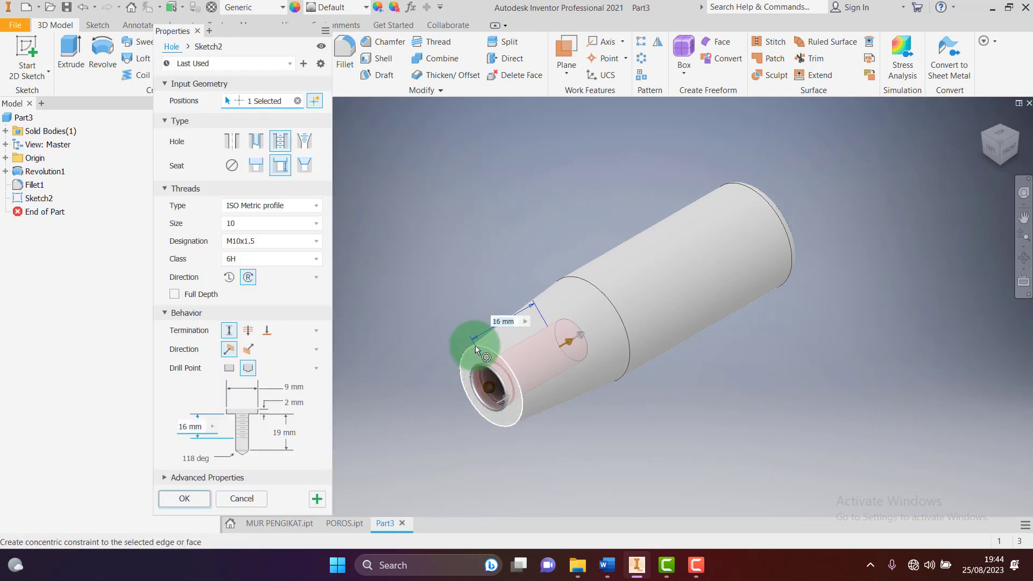
scroll(466, 348, "down", 5)
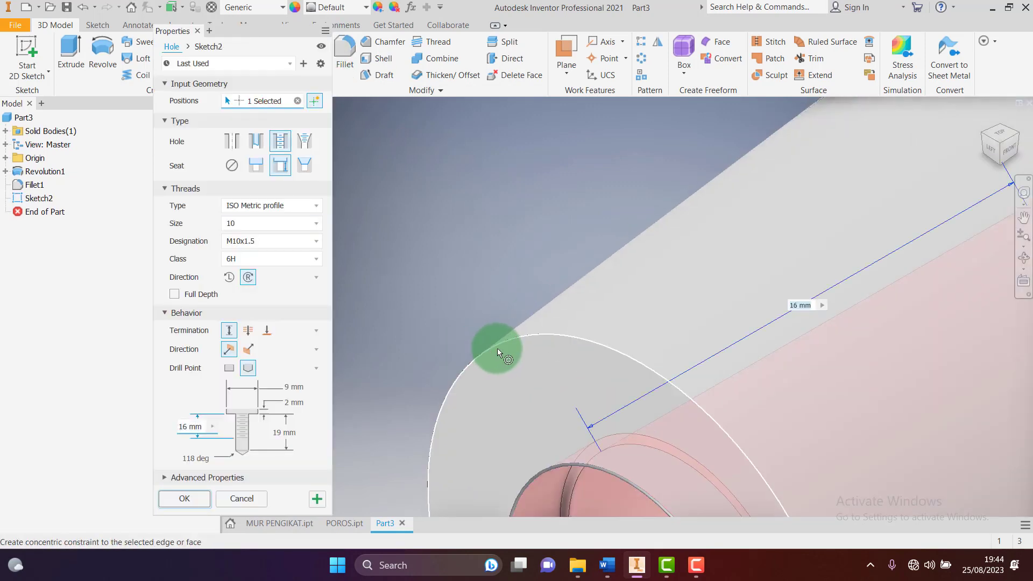
scroll(490, 332, "up", 5)
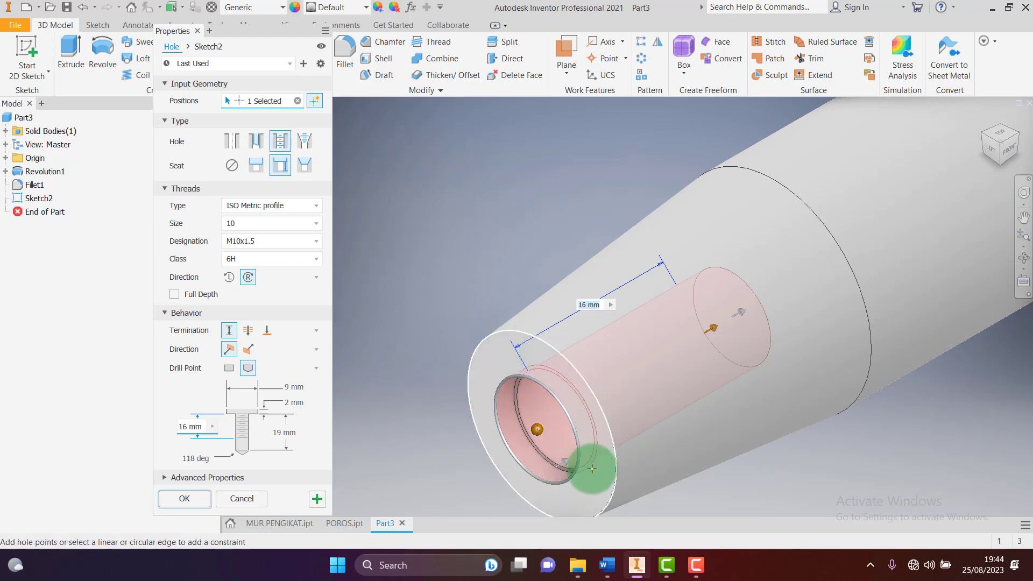
left_click(495, 336)
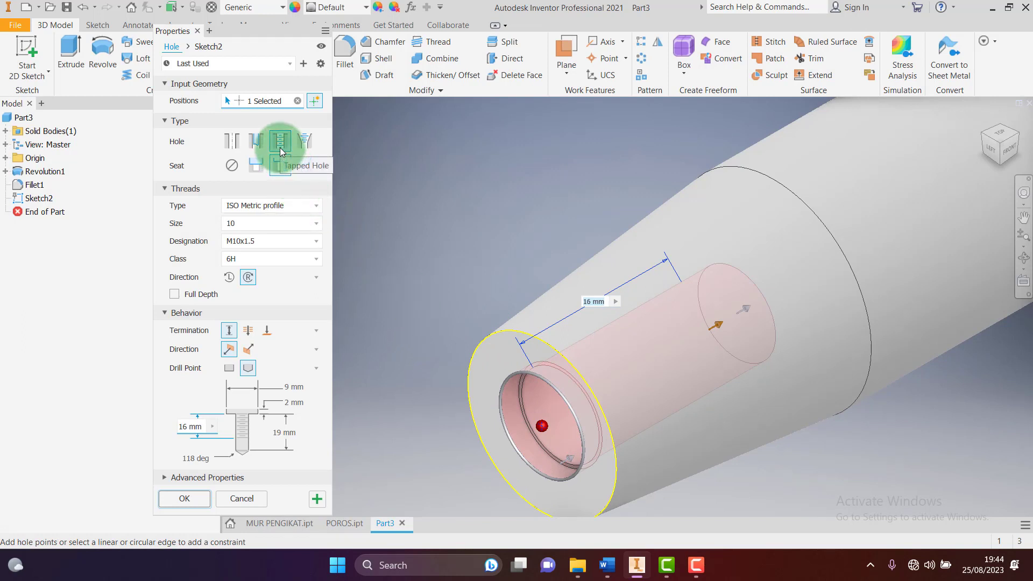
left_click(255, 171)
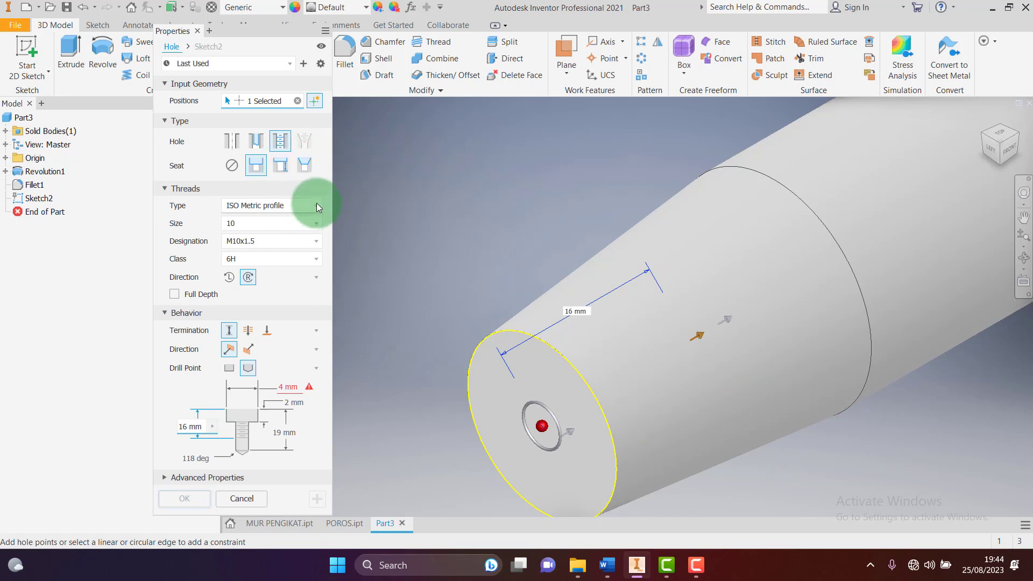
left_click(284, 169)
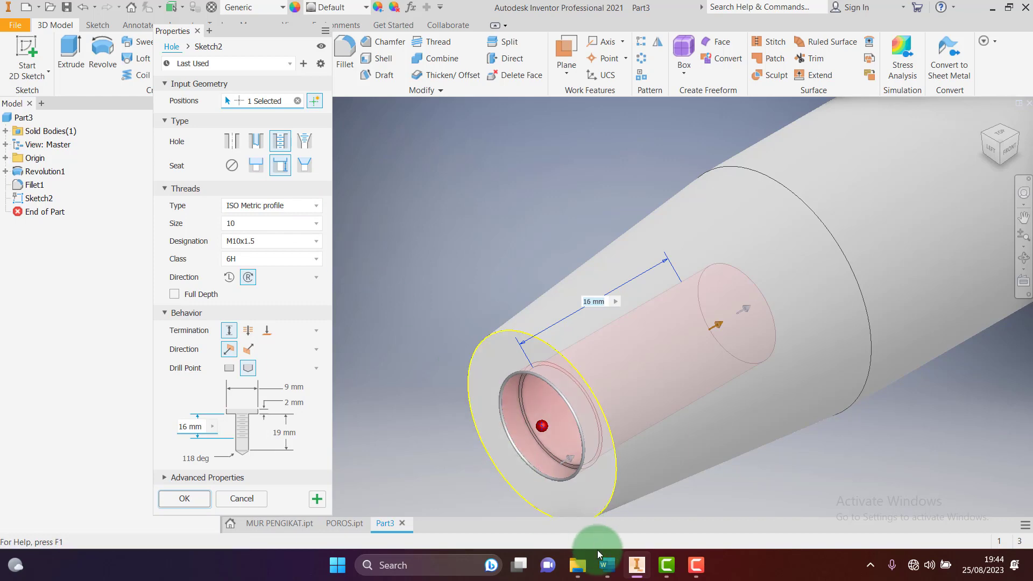
left_click(607, 566)
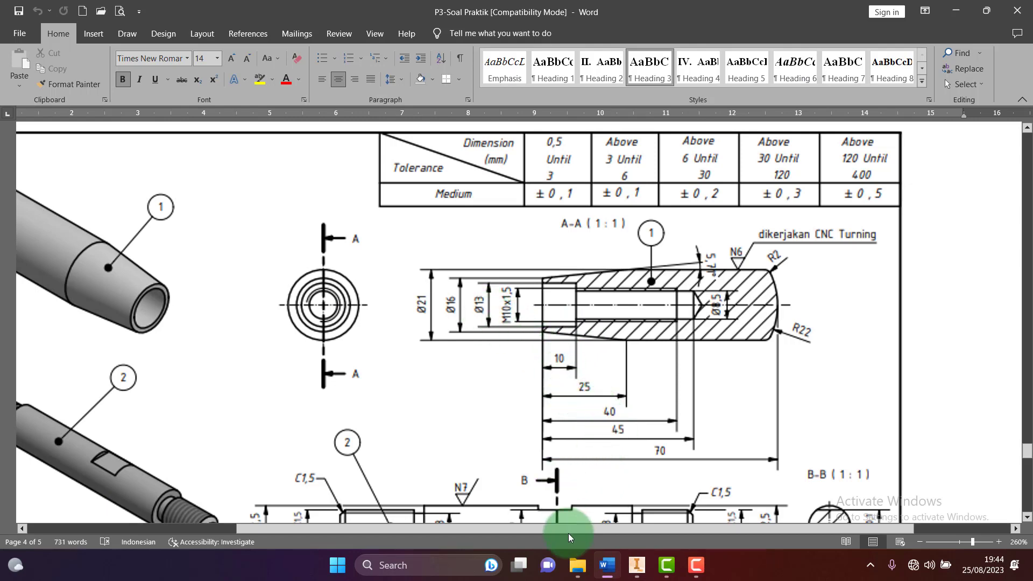
left_click(609, 568)
Set the 13 mm x 10 mm seat, 30 mm thread and 35 mm depth, and create the M10x1.5 hole
left_click(291, 388)
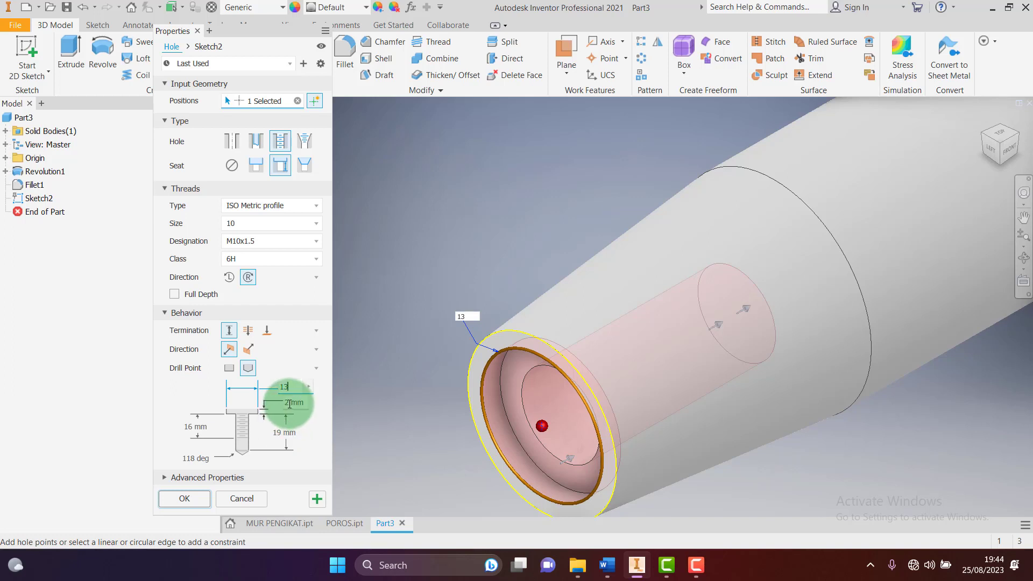
left_click(290, 403)
type("10")
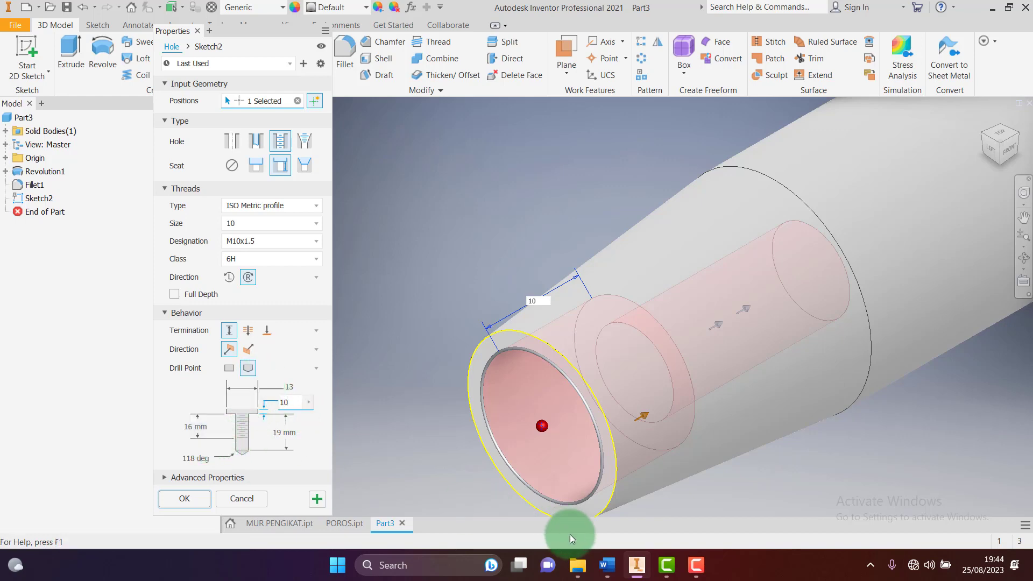
left_click(608, 565)
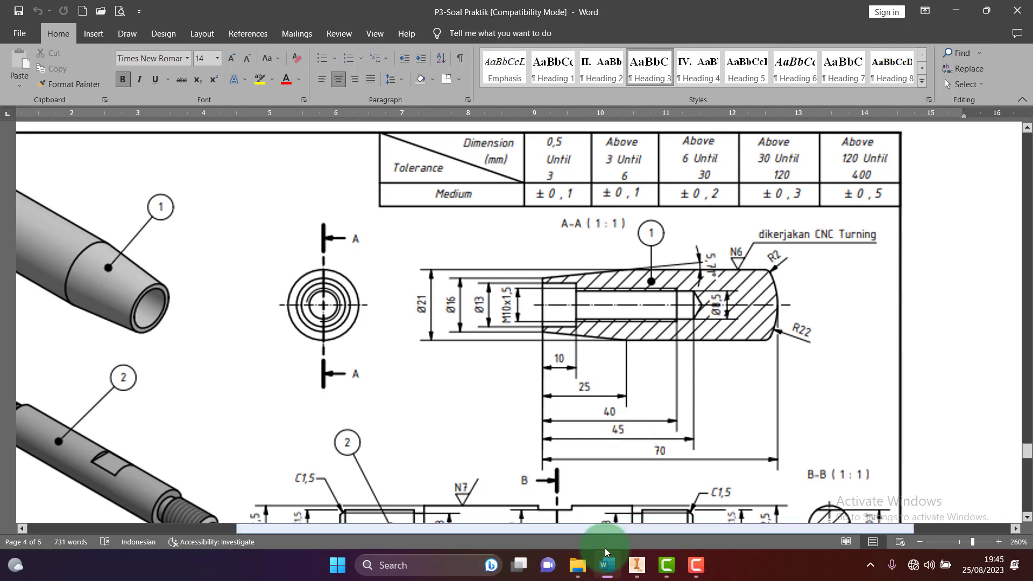
left_click(636, 565)
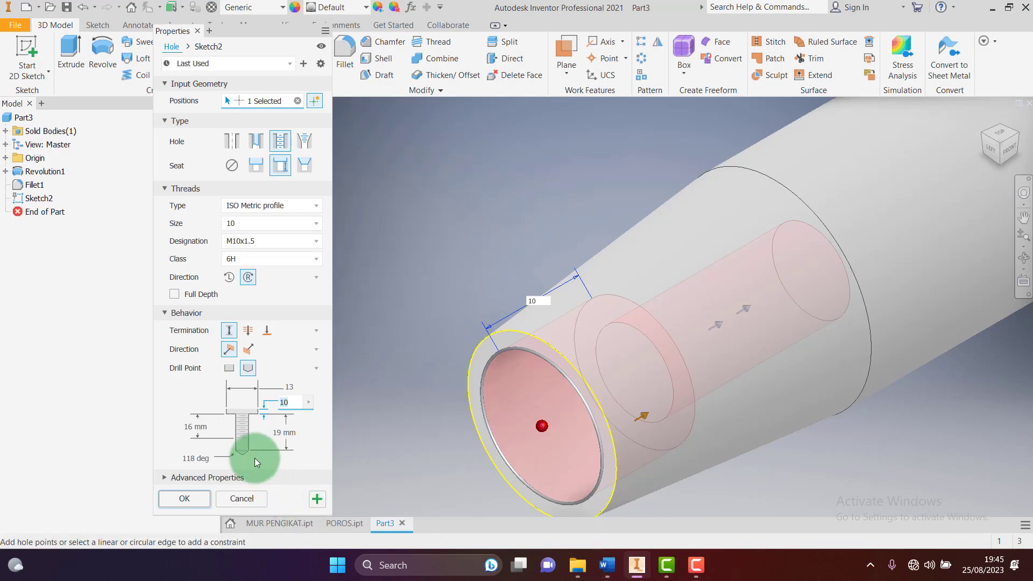
left_click(192, 427)
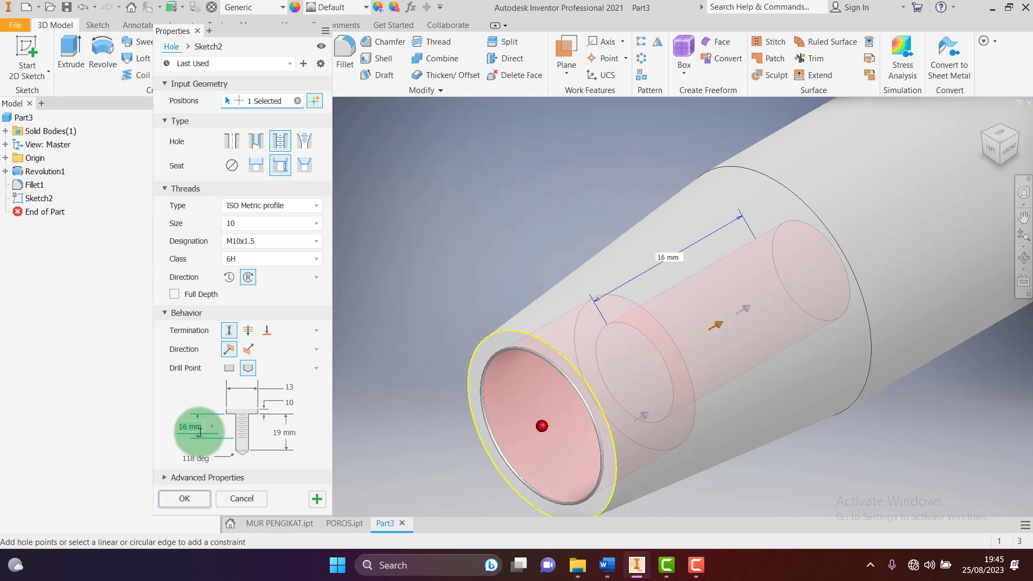
type("30")
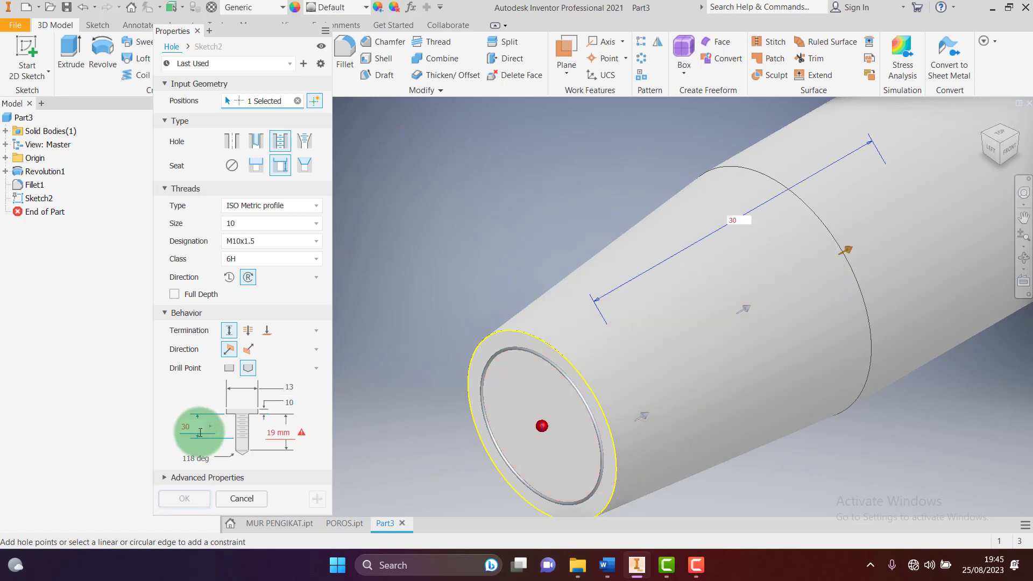
left_click(277, 431)
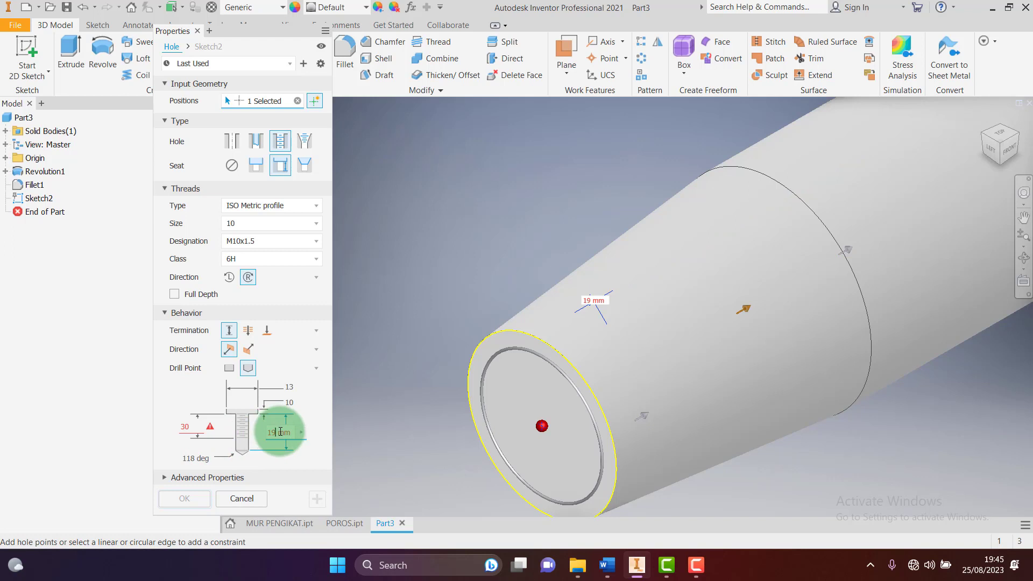
key("BackSpace")
key("BackSpace")
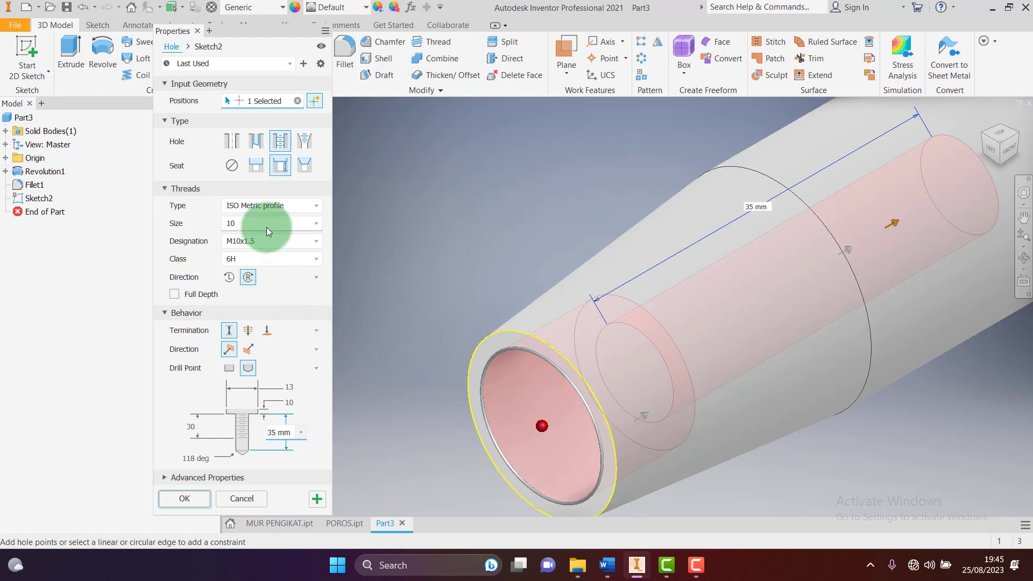
left_click(184, 498)
scroll(438, 303, "down", 2)
scroll(431, 322, "up", 2)
scroll(430, 327, "down", 2)
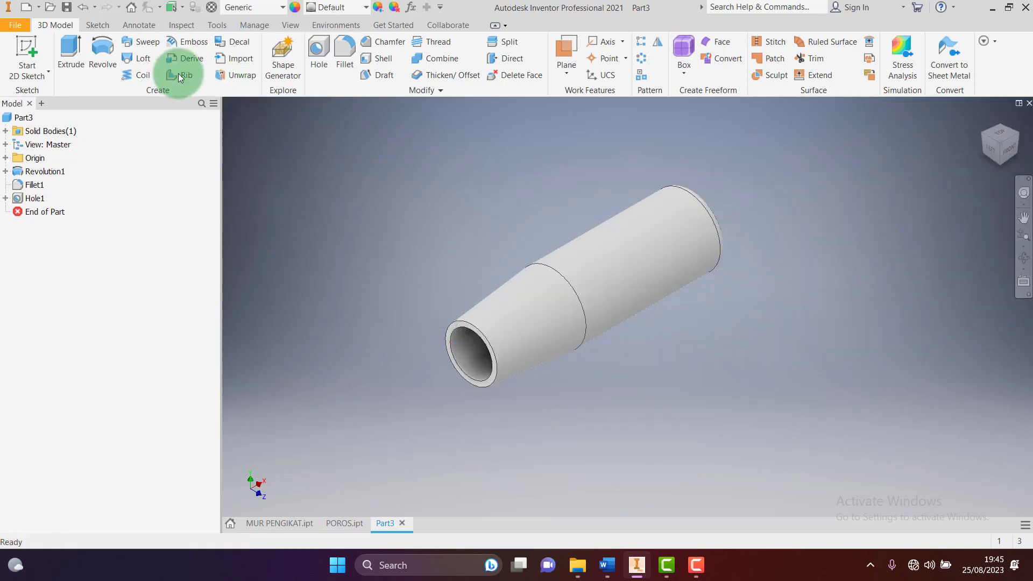
Create a half section view of the handle along the XY Plane at zero offset
left_click(293, 23)
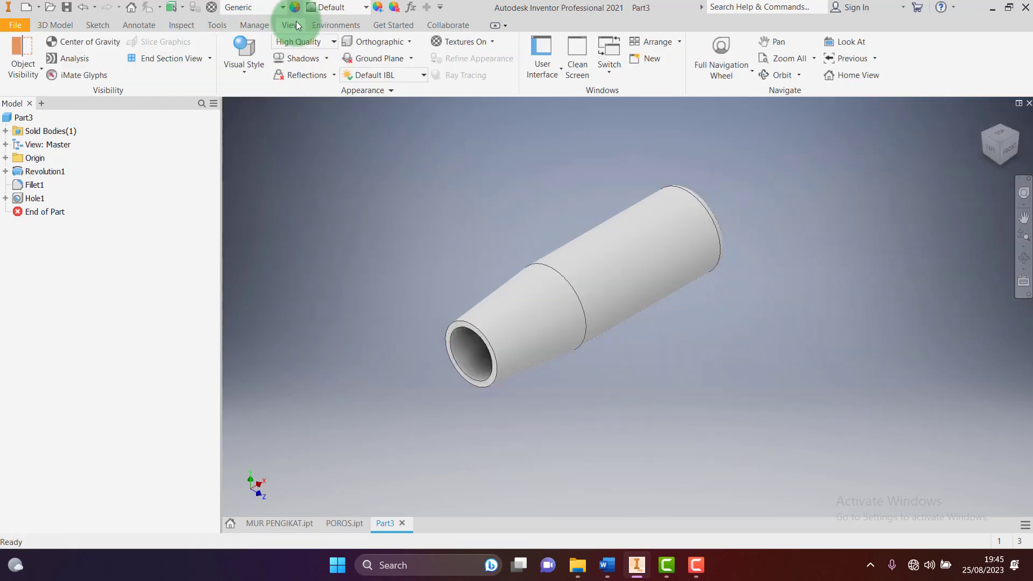
left_click(210, 60)
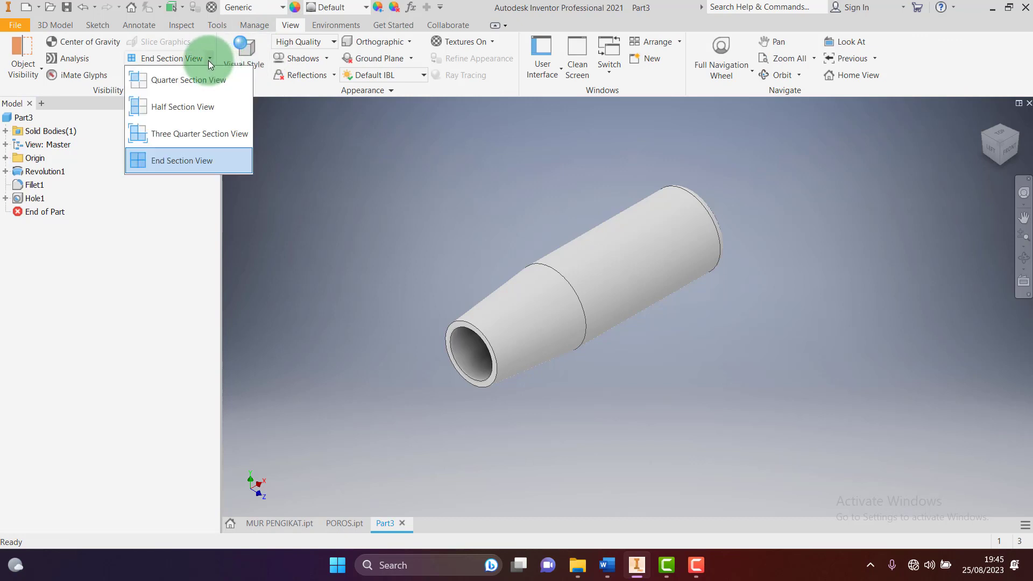
left_click(179, 113)
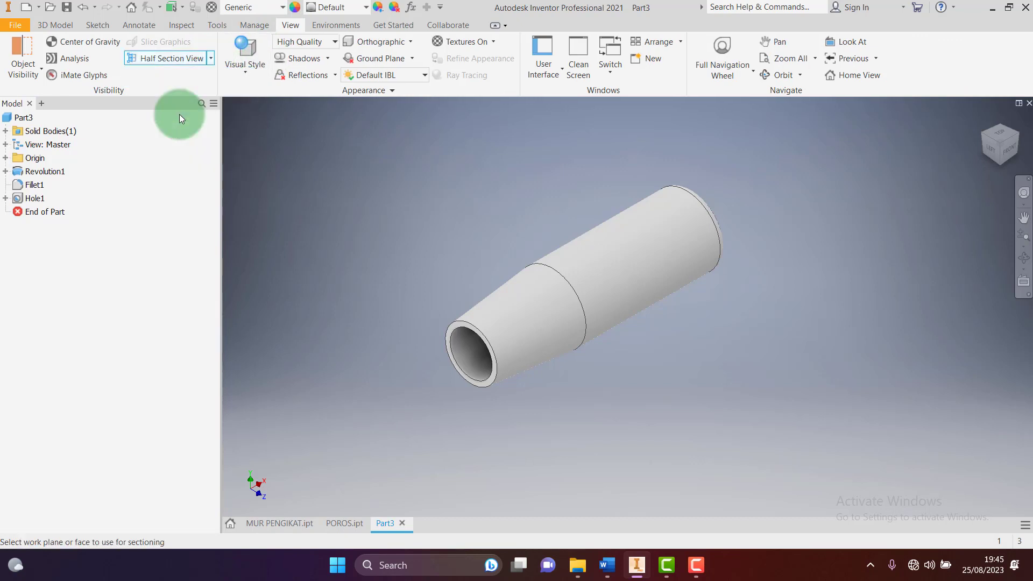
left_click(6, 157)
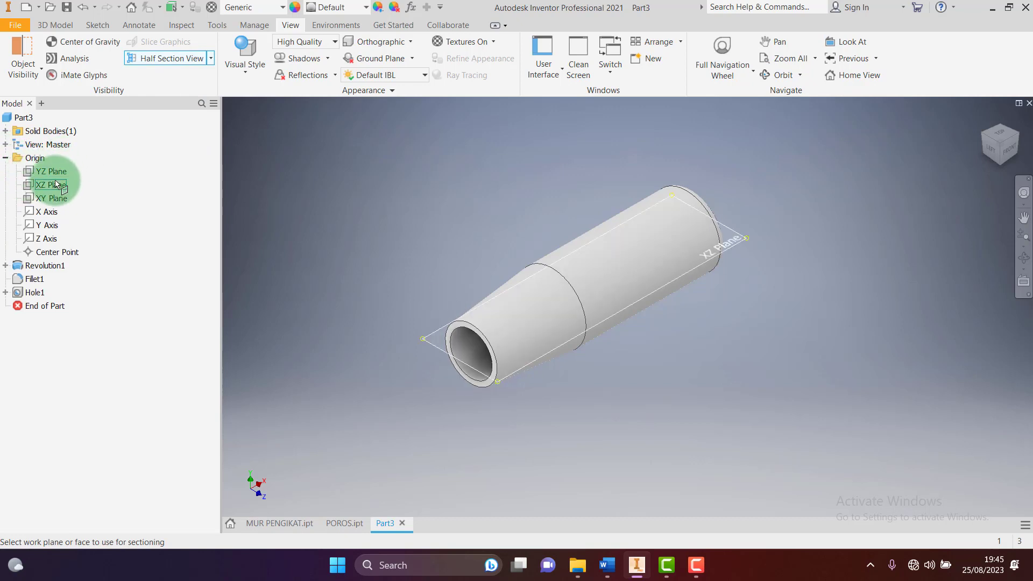
left_click(52, 198)
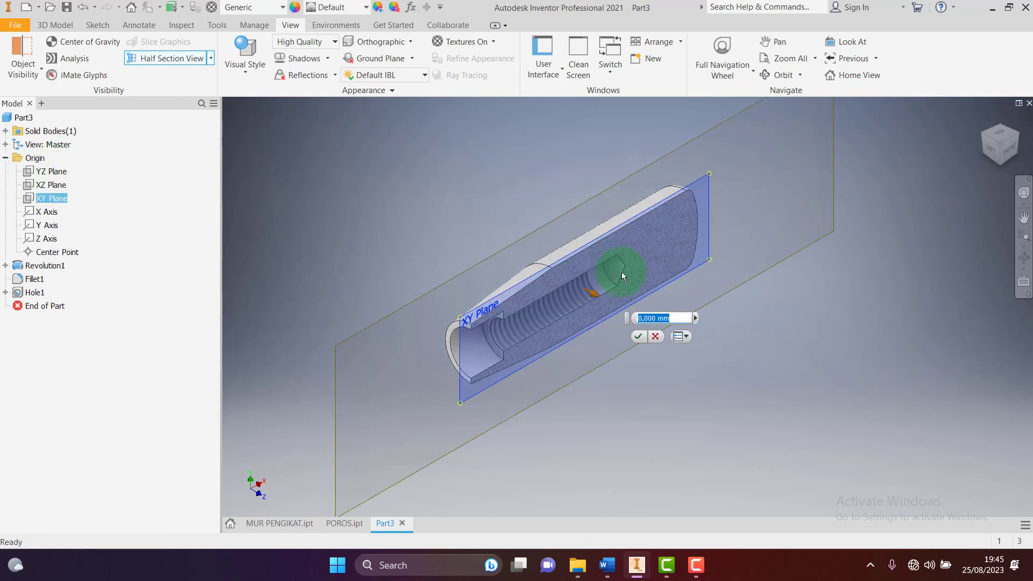
left_click(638, 336)
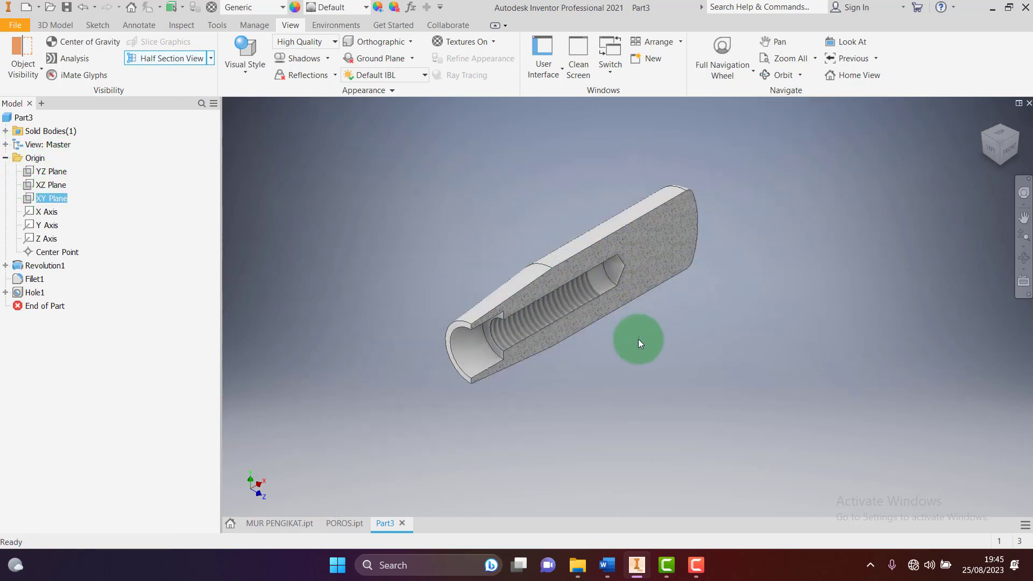
Turn the sectioned handle to the front, home, and corner views, then list the section view types
left_click(1007, 151)
scroll(786, 265, "down", 6)
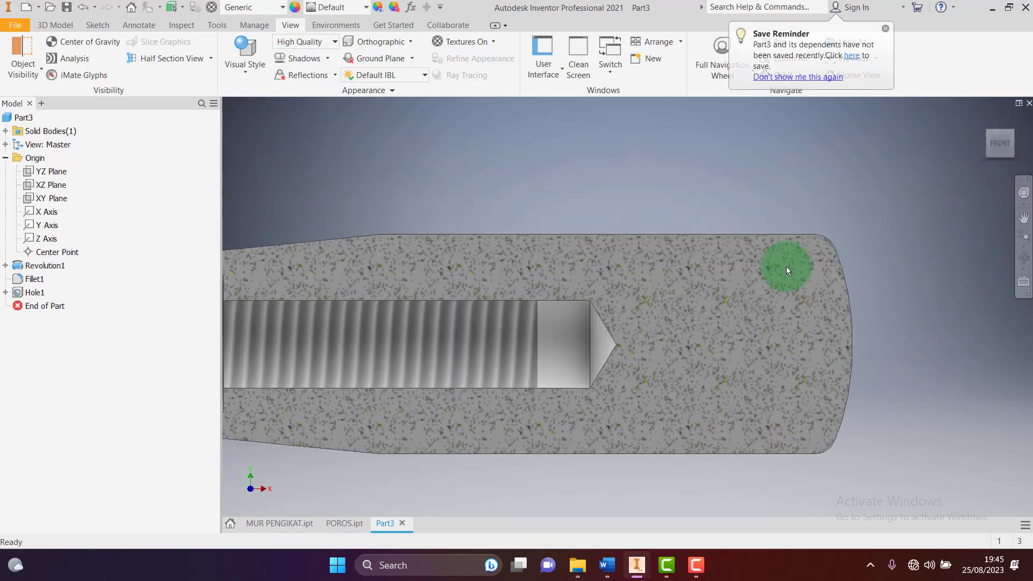
scroll(786, 266, "up", 5)
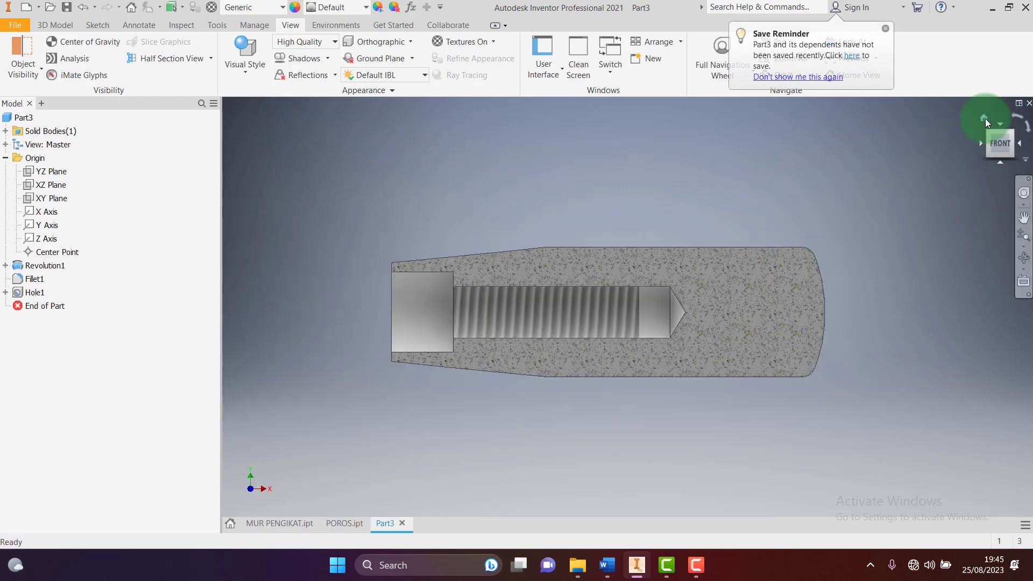
left_click(986, 119)
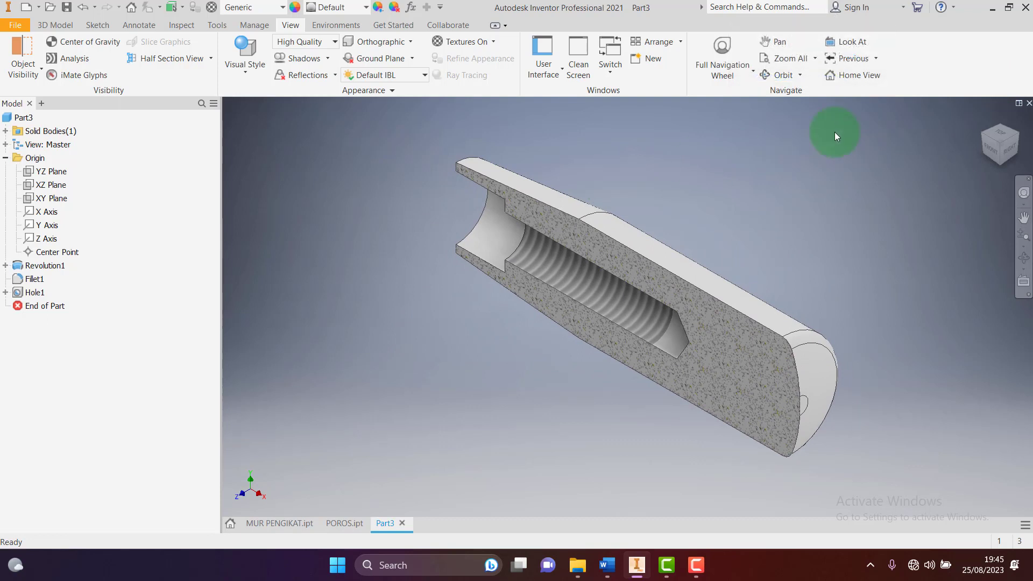
left_click(983, 135)
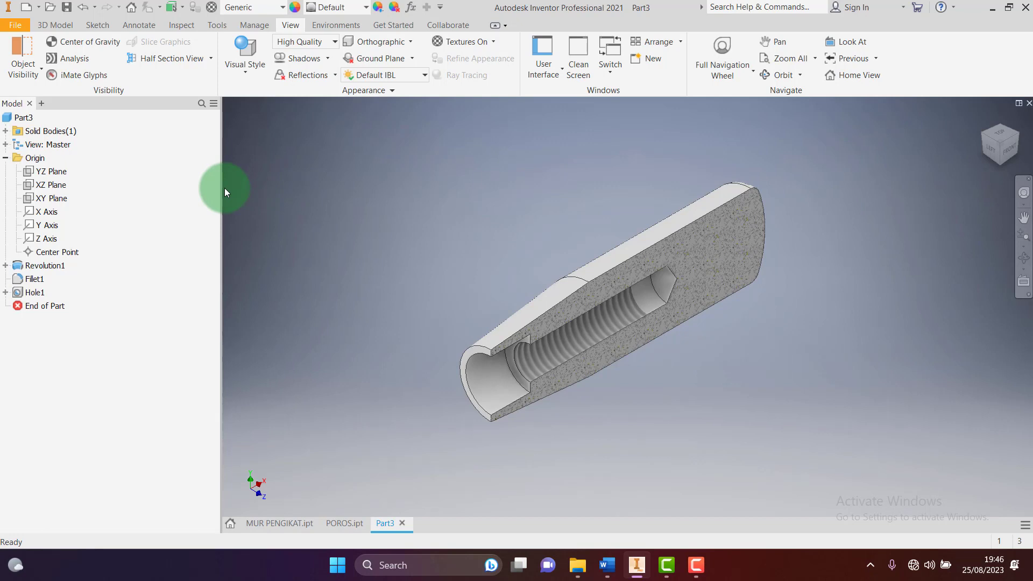
left_click(215, 58)
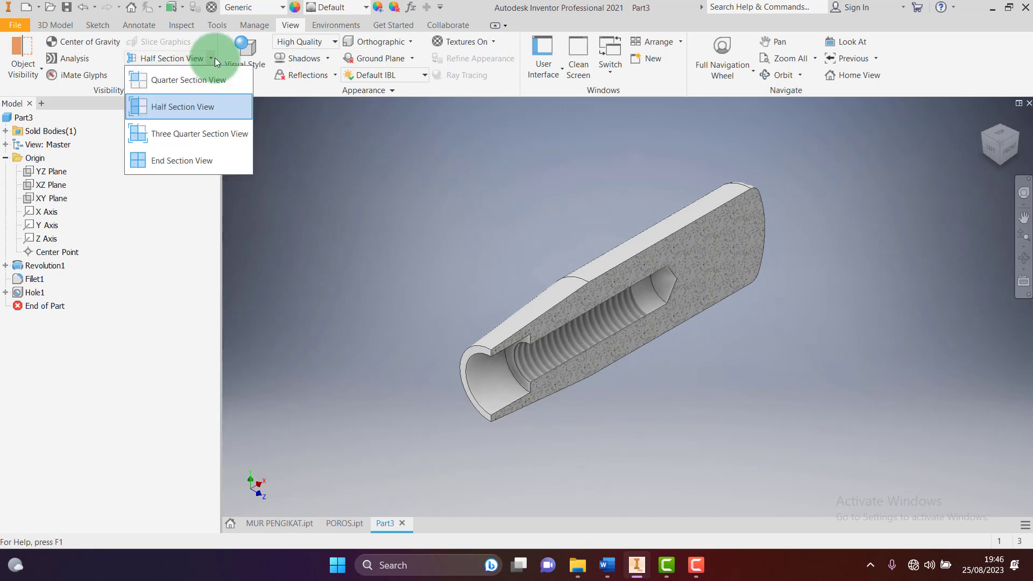
End the section view and assign Aluminum 6061 as the part material
left_click(183, 159)
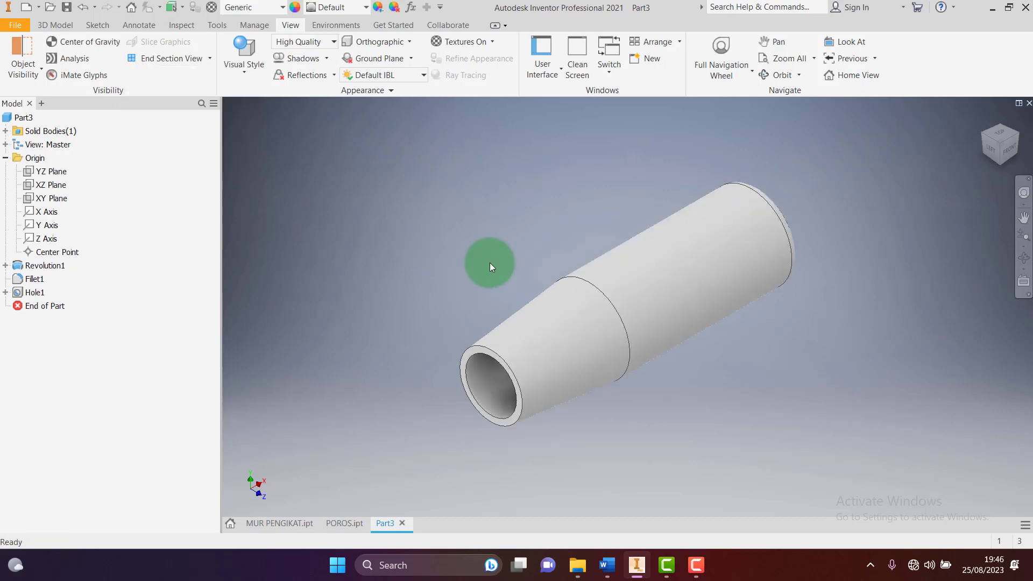
left_click(281, 7)
scroll(315, 231, "up", 5)
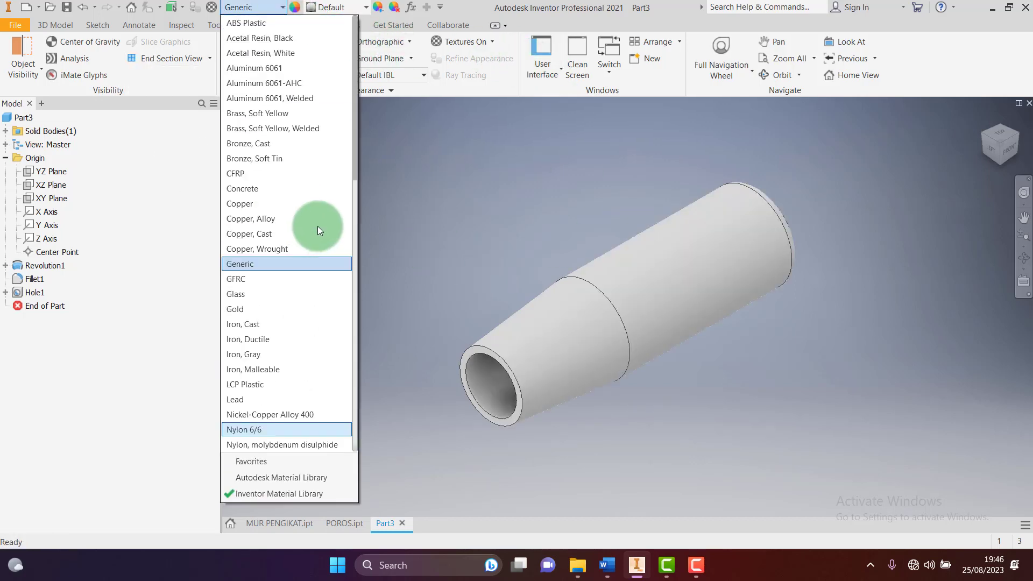
left_click(280, 68)
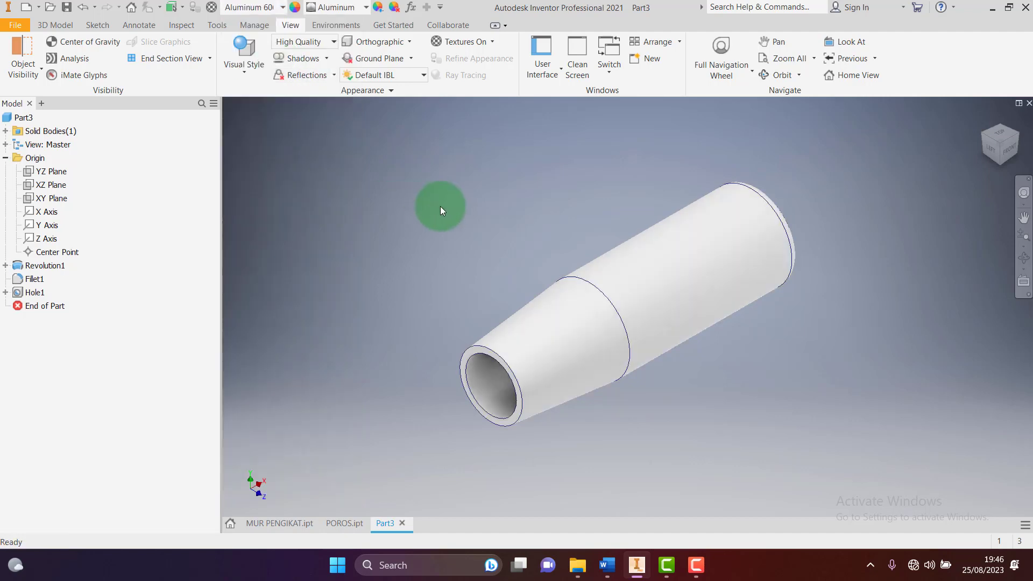
Compare the material with the ALUMINIUM entry in the Word drawing's parts list
left_click(615, 567)
scroll(657, 362, "down", 10)
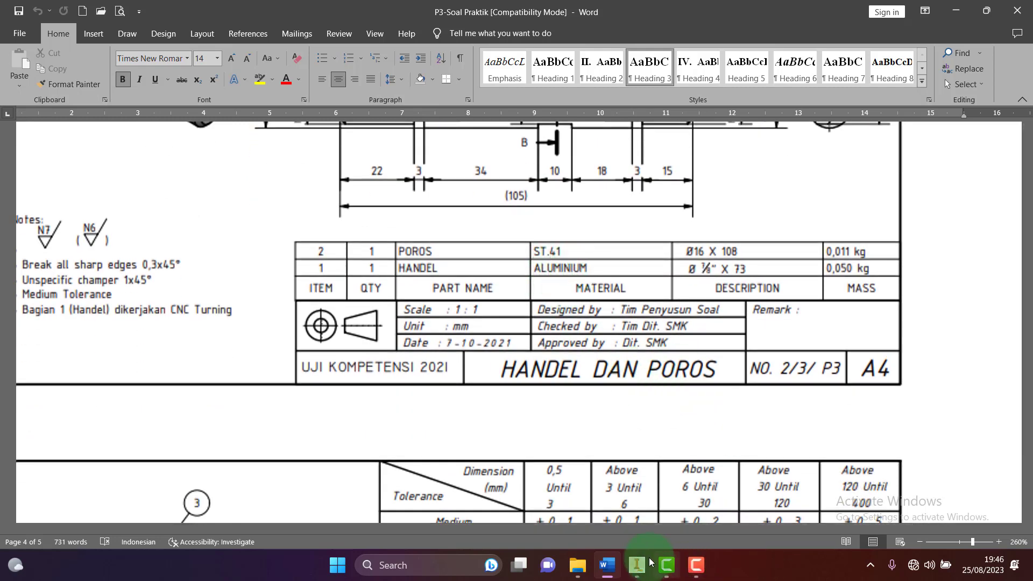
mouse_move(650, 562)
left_click(628, 537)
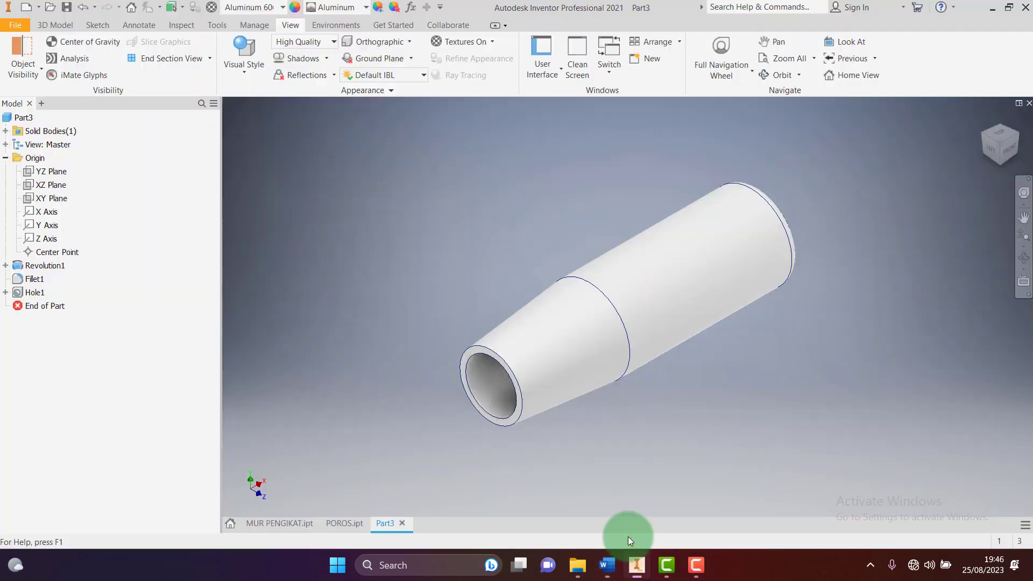
left_click(608, 562)
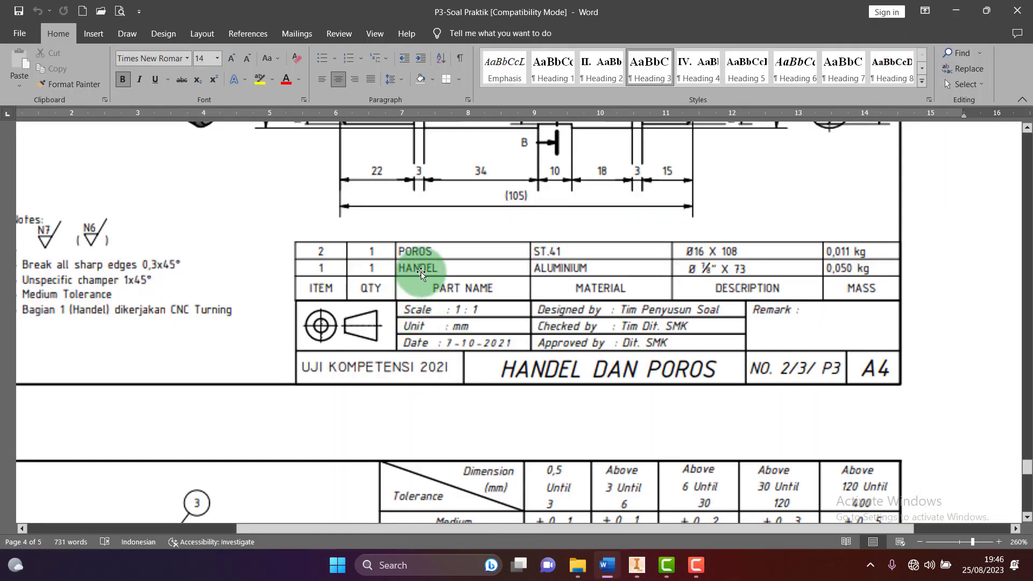
left_click(637, 564)
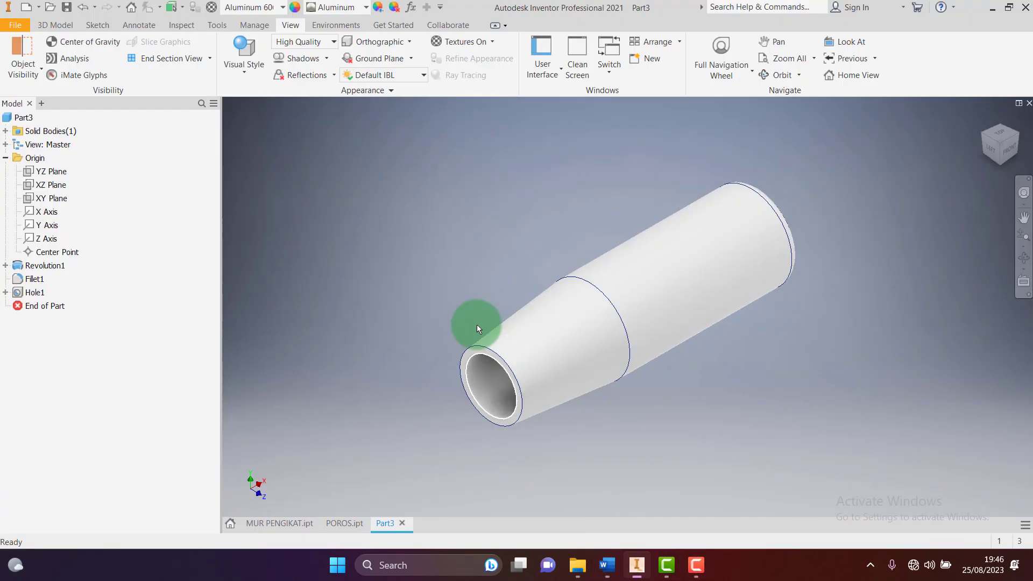
Save the part as HANDEL.ipt in DATA (F:)\PENGIKAT TOOLPOST, accepting the outside-project warning
left_click(67, 10)
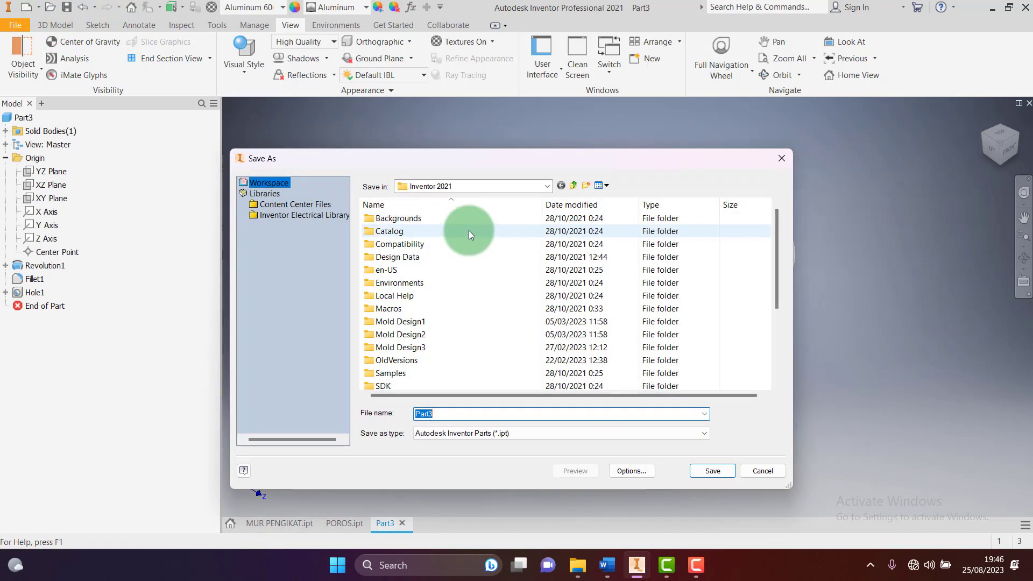
left_click(546, 186)
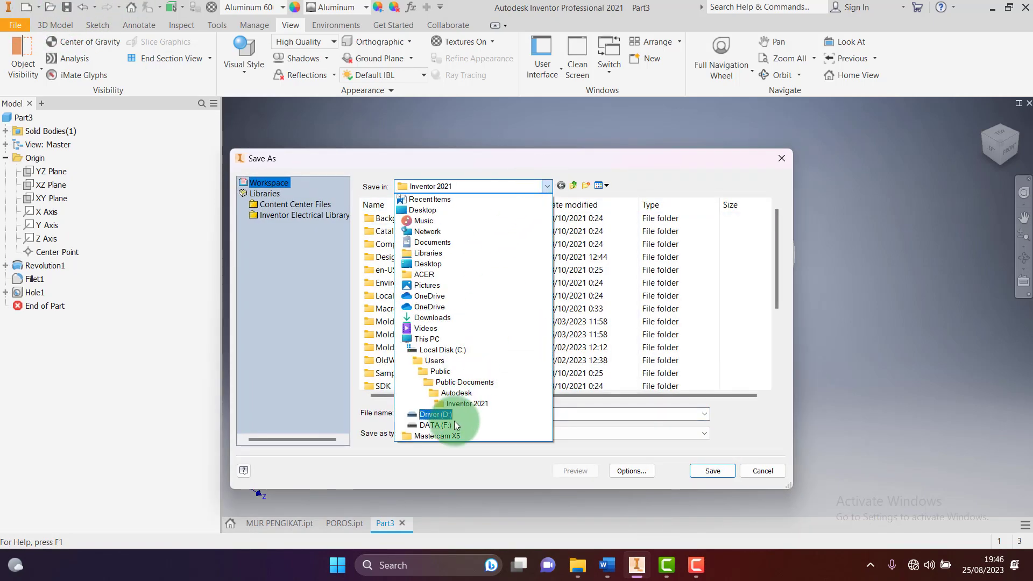
left_click(434, 425)
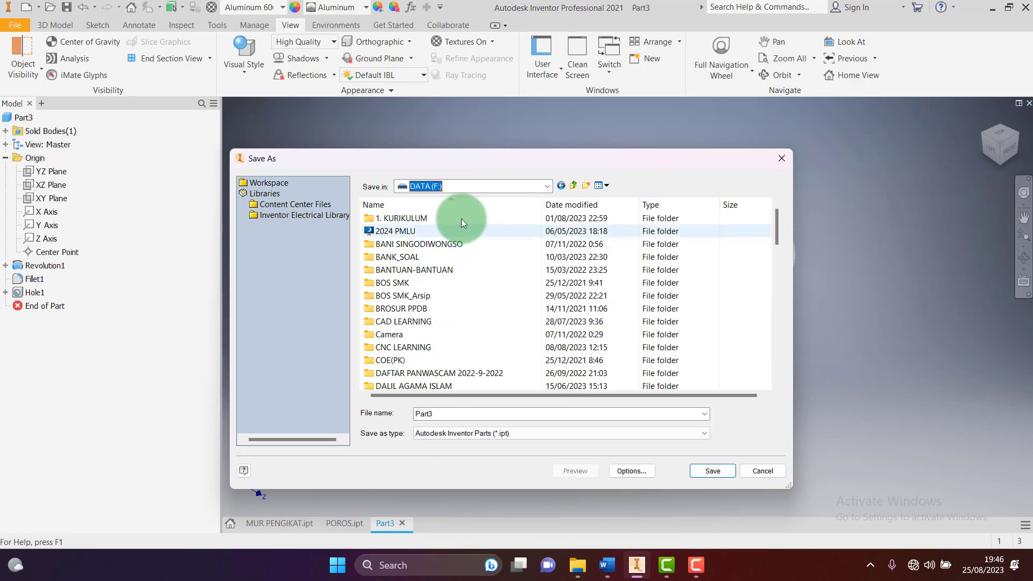
scroll(415, 351, "down", 8)
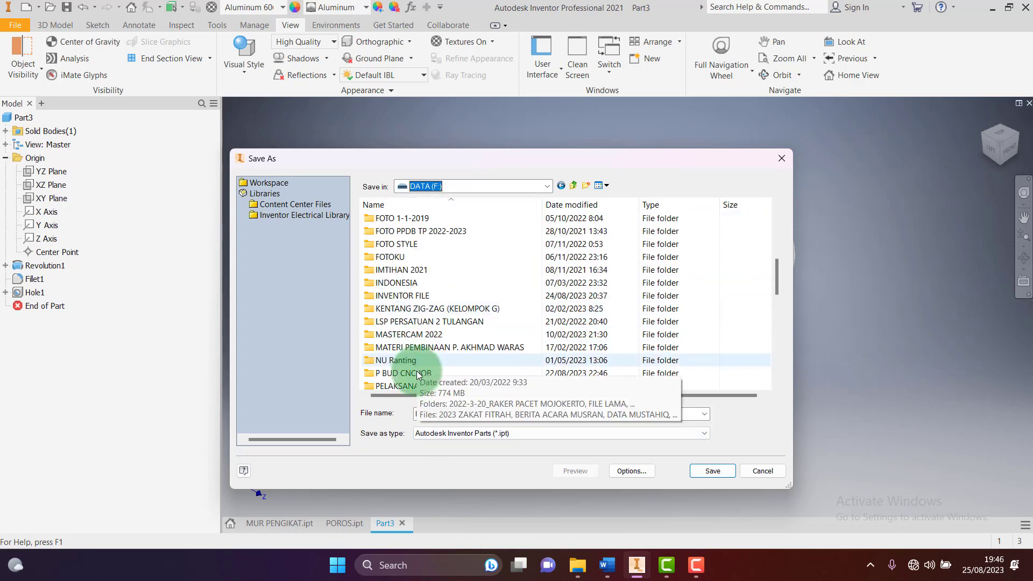
scroll(414, 377, "down", 2)
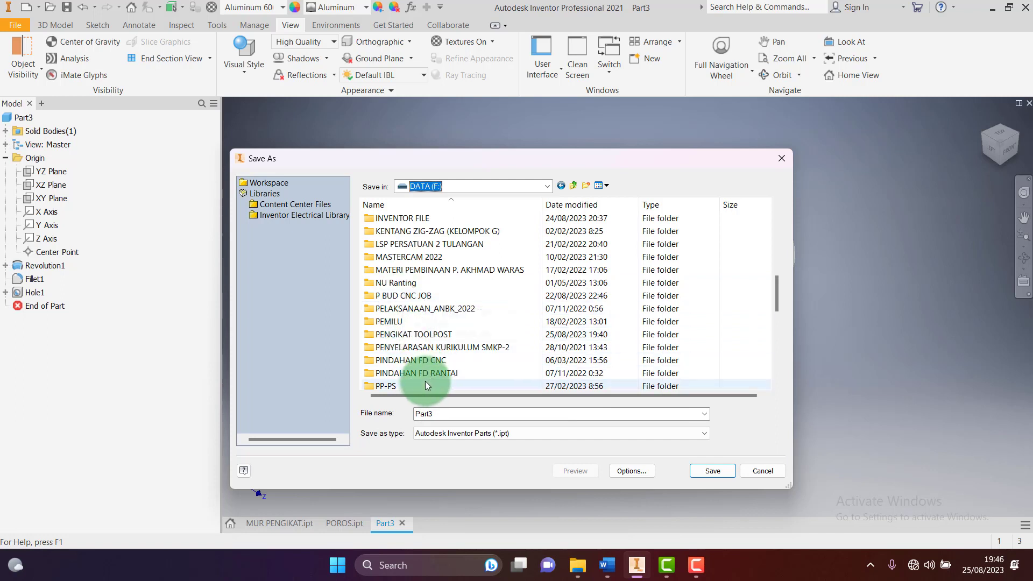
scroll(420, 379, "down", 3)
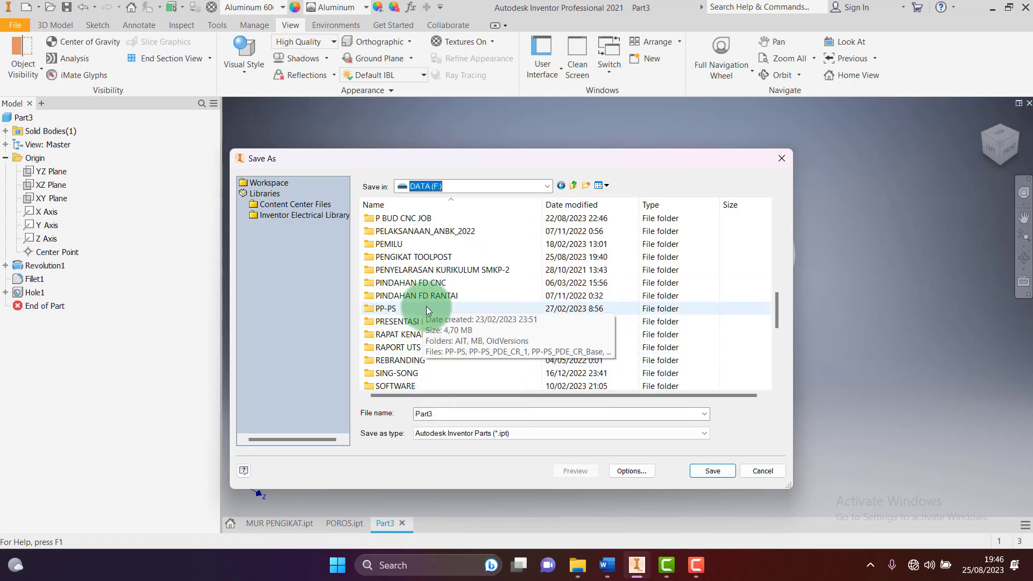
double_click(405, 256)
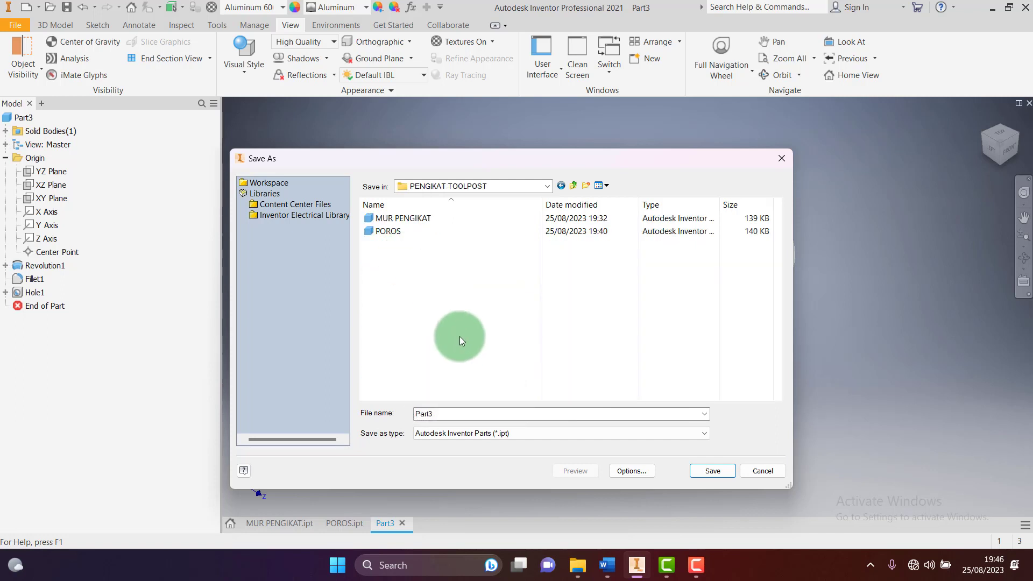
double_click(453, 411)
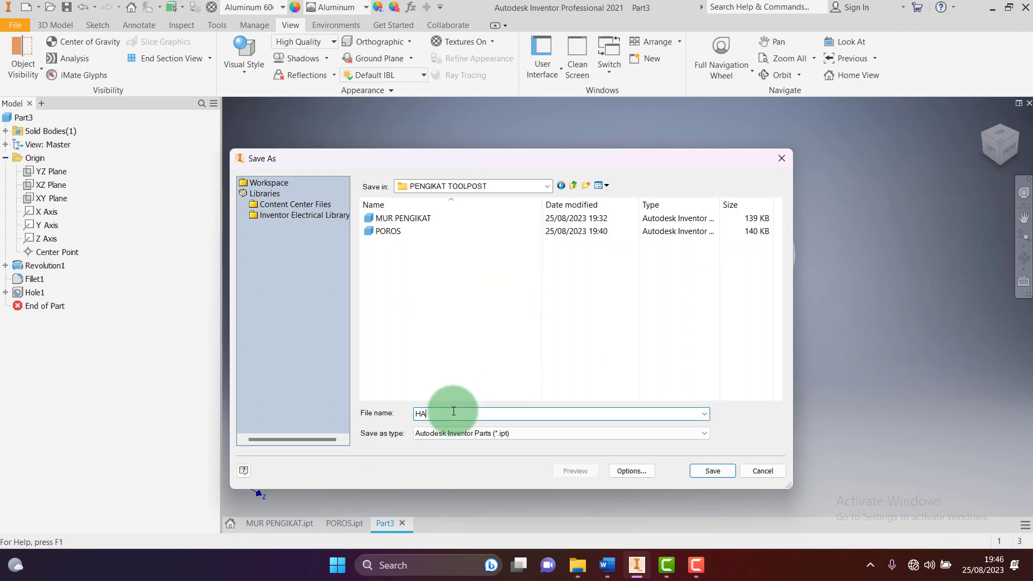
left_click(713, 471)
left_click(439, 355)
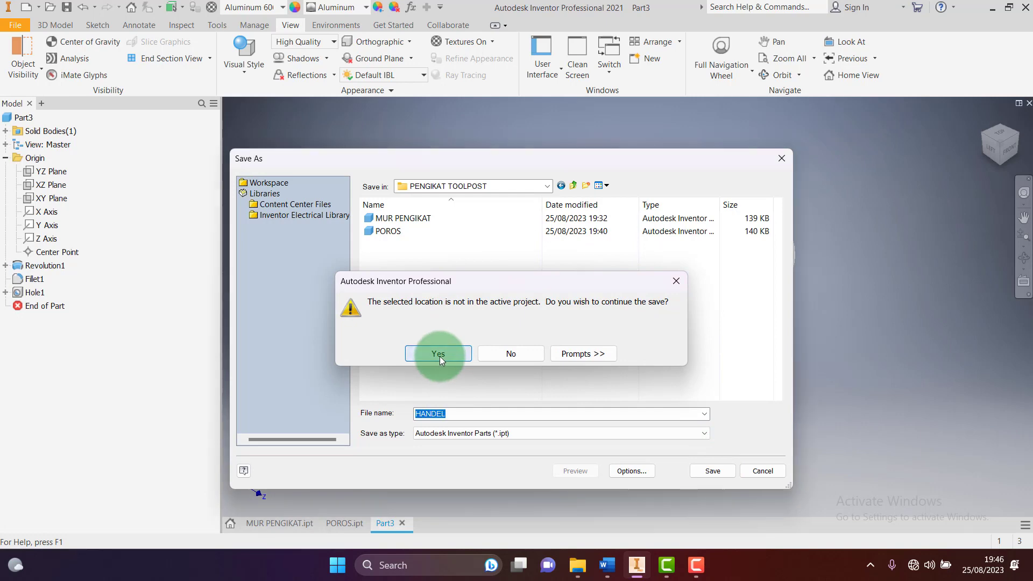
Browse in File Explorer to the PENGIKAT TOOLPOST folder on DATA (F:)
left_click(578, 572)
left_click(62, 412)
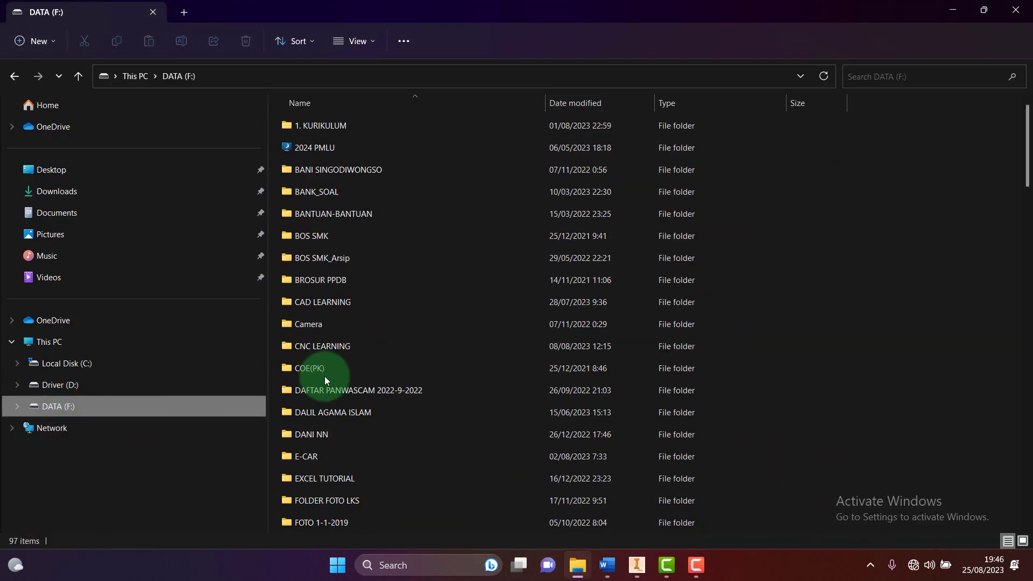
scroll(361, 395, "down", 7)
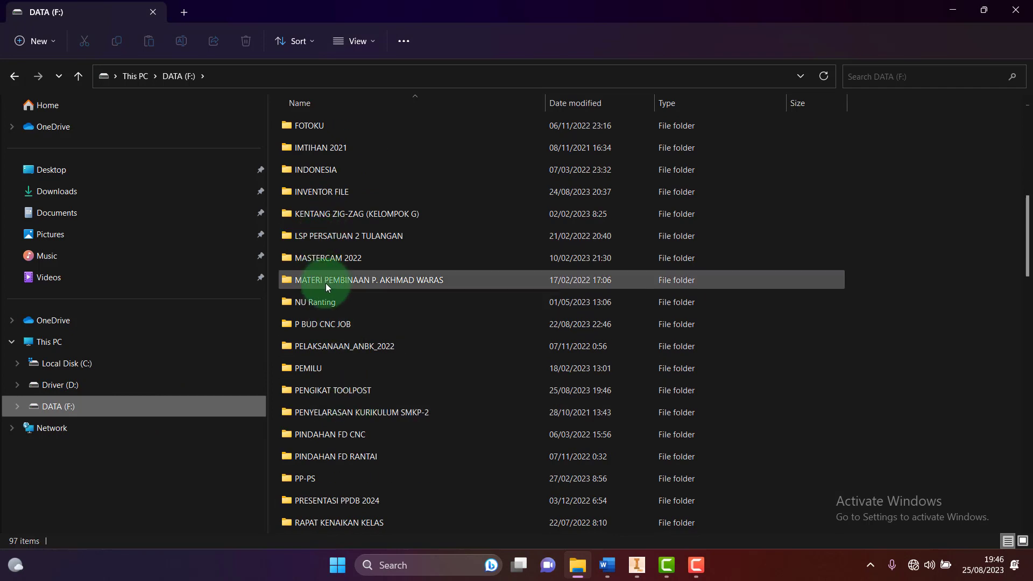
double_click(316, 390)
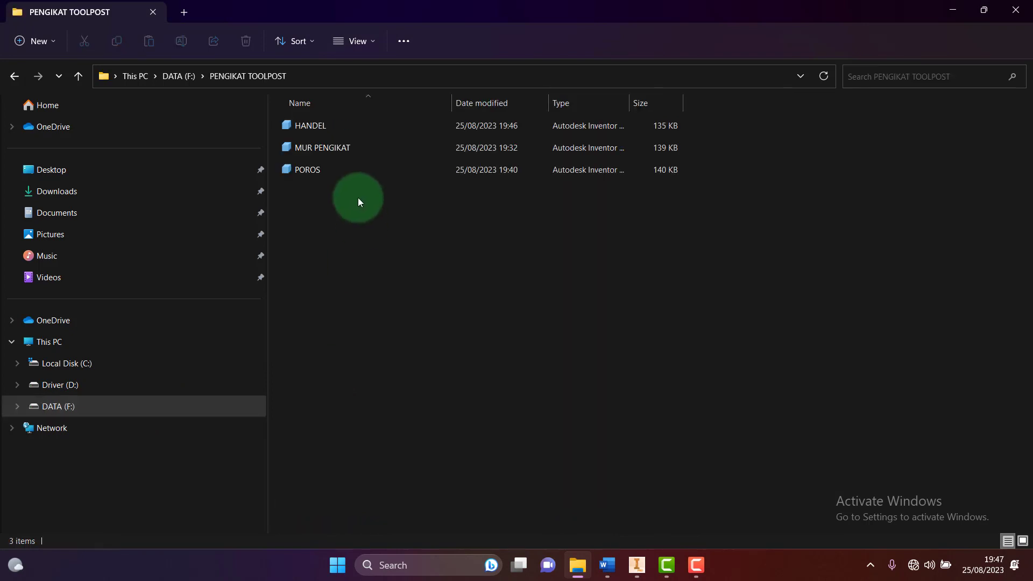
View the folder's three parts as Large icons, then as Details, and return to Inventor
left_click(376, 43)
left_click(411, 246)
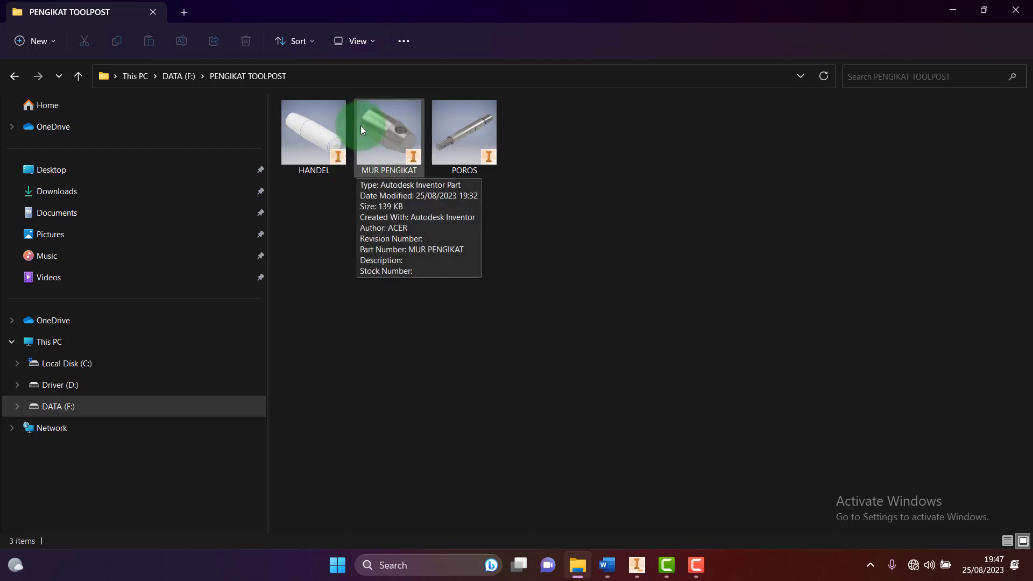
left_click(375, 42)
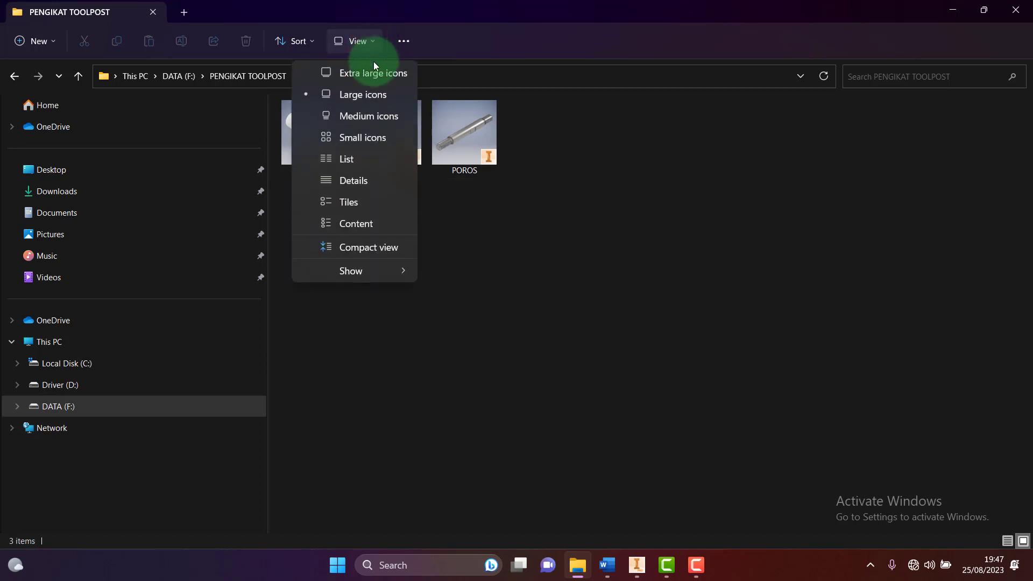
left_click(354, 181)
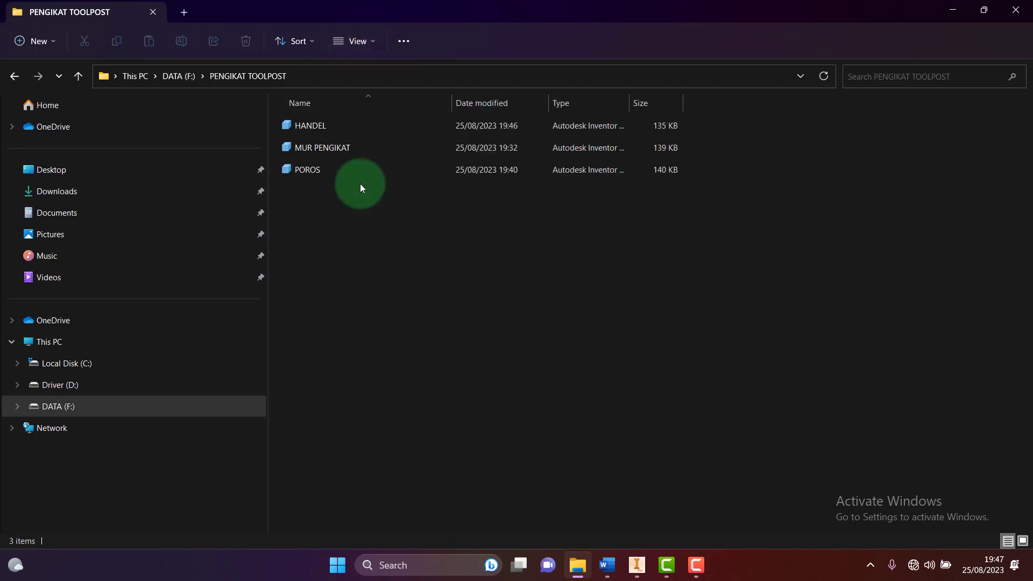
mouse_move(637, 568)
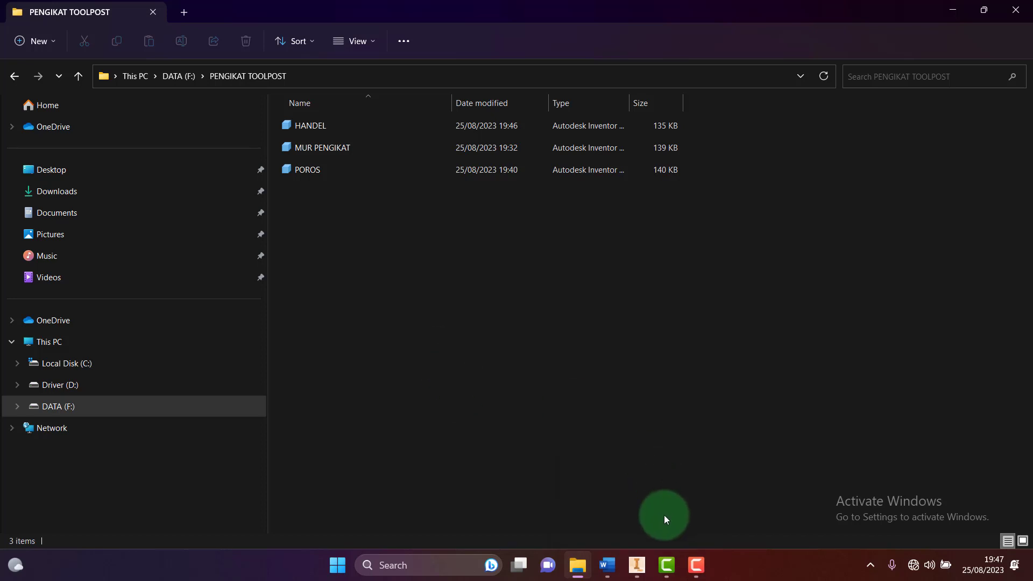
left_click(638, 564)
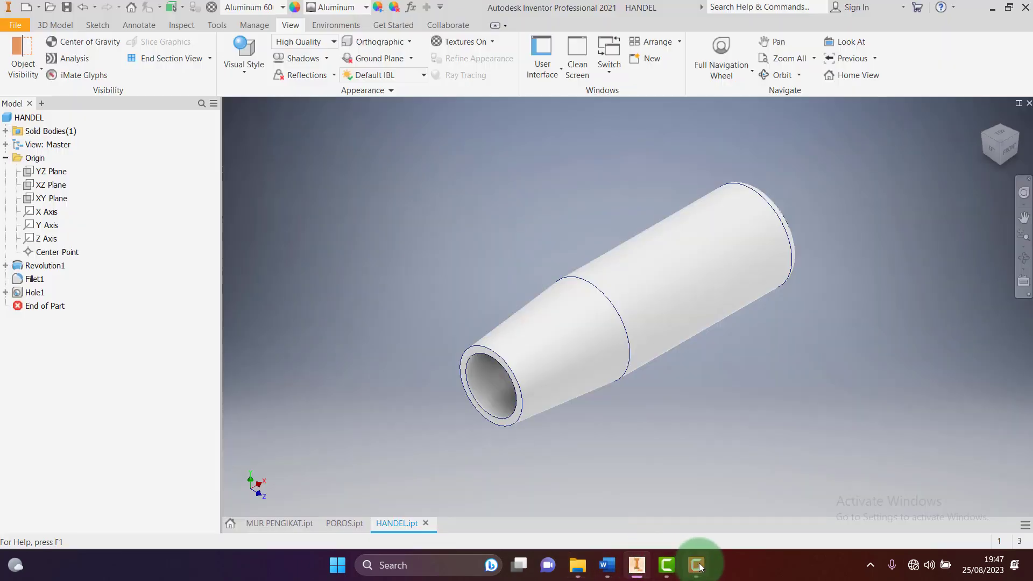